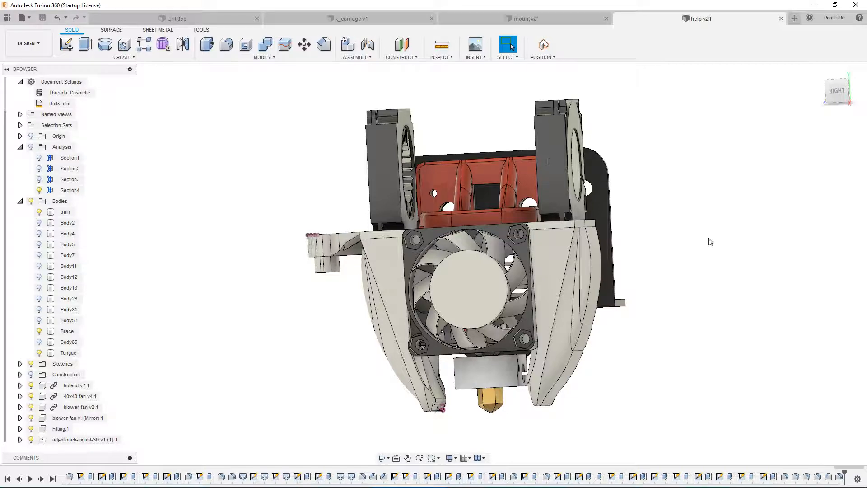
Turn on the section analyses and view the fan and hotend assembly cut by Section3
shift+middle_drag(659, 294, 647, 333)
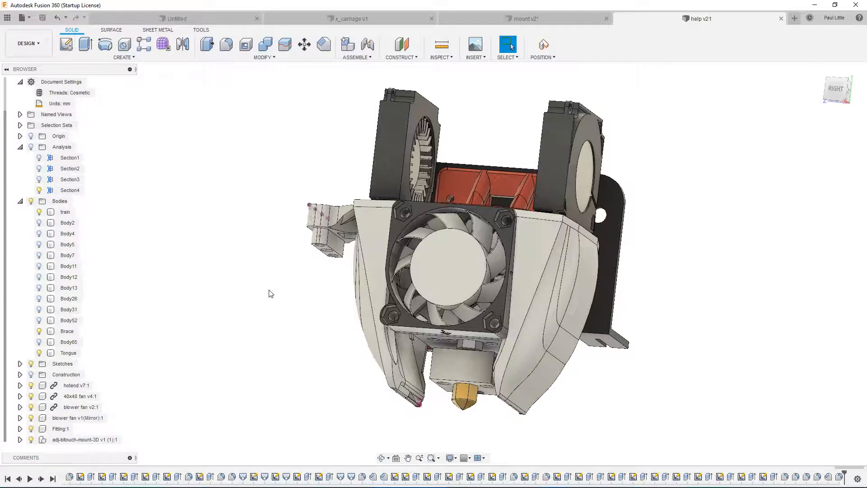
shift+middle_drag(234, 313, 259, 327)
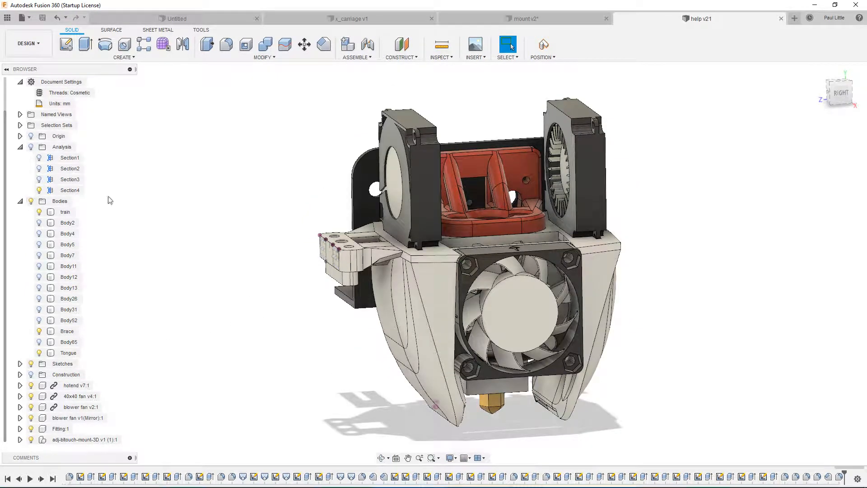
scroll(252, 243, down, 4)
shift+middle_drag(251, 244, 538, 257)
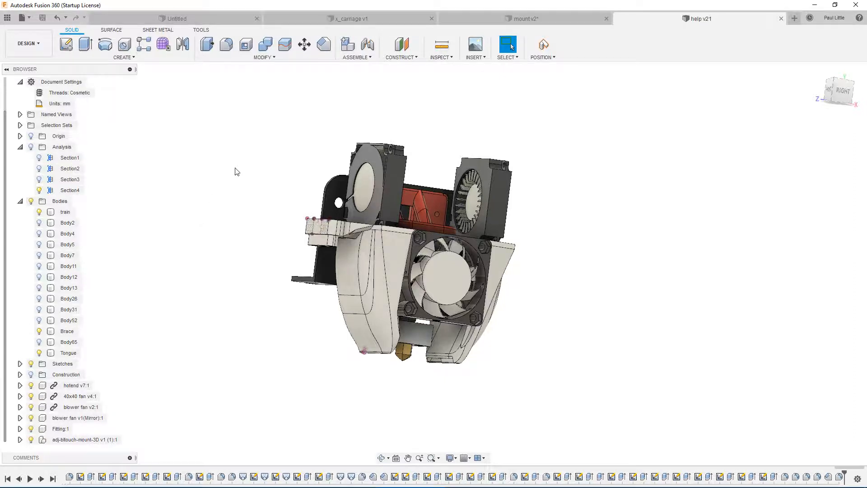
shift+middle_drag(234, 168, 226, 253)
click(31, 148)
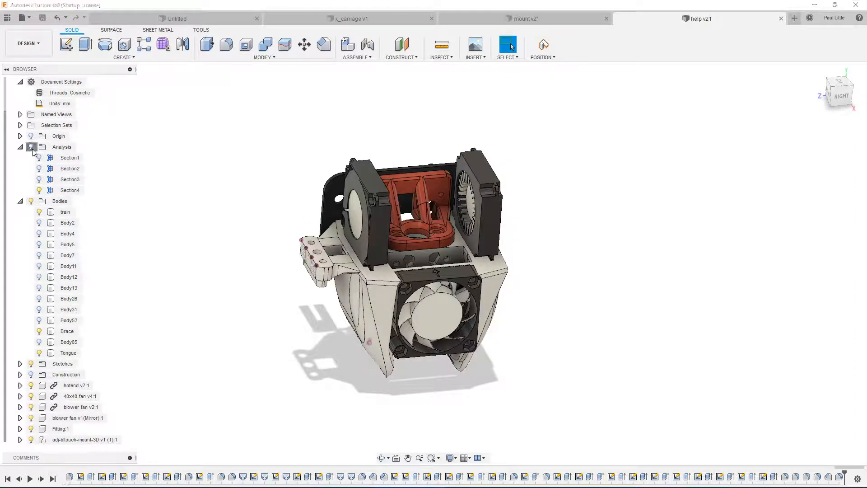
click(40, 180)
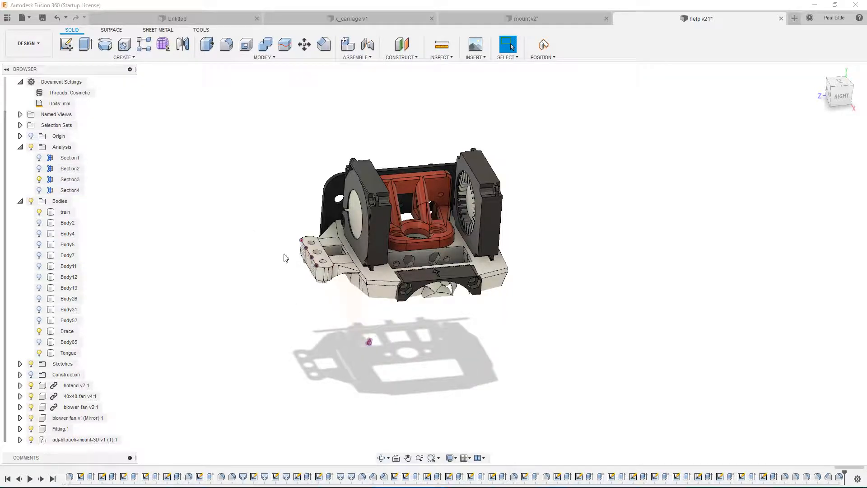
shift+middle_drag(286, 257, 256, 284)
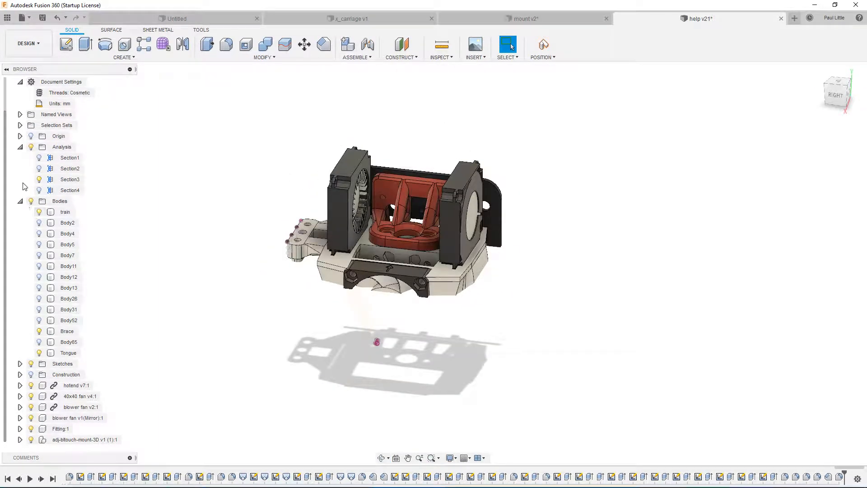
Hide Section3 and show Section2 to view the inside of the blower ducts beside the hotend
click(38, 179)
click(39, 169)
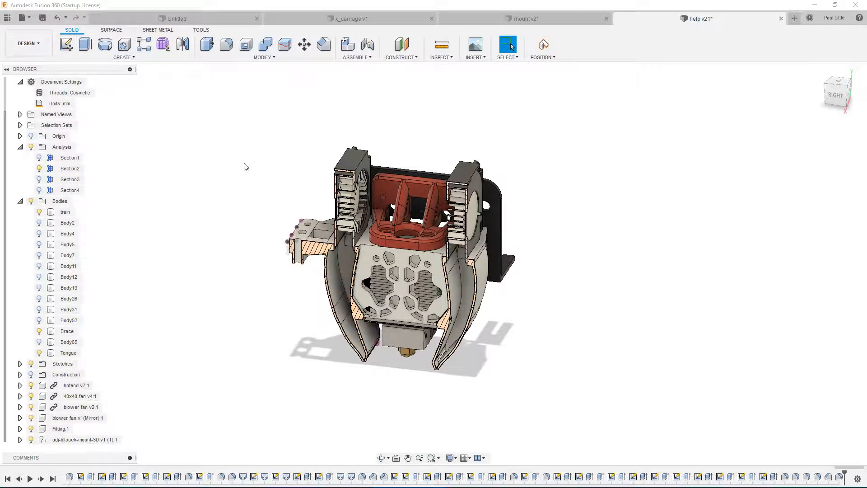
mouse_move(213, 239)
shift+middle_down()
mouse_move(203, 207)
mouse_move(218, 203)
mouse_move(211, 223)
shift+middle_up()
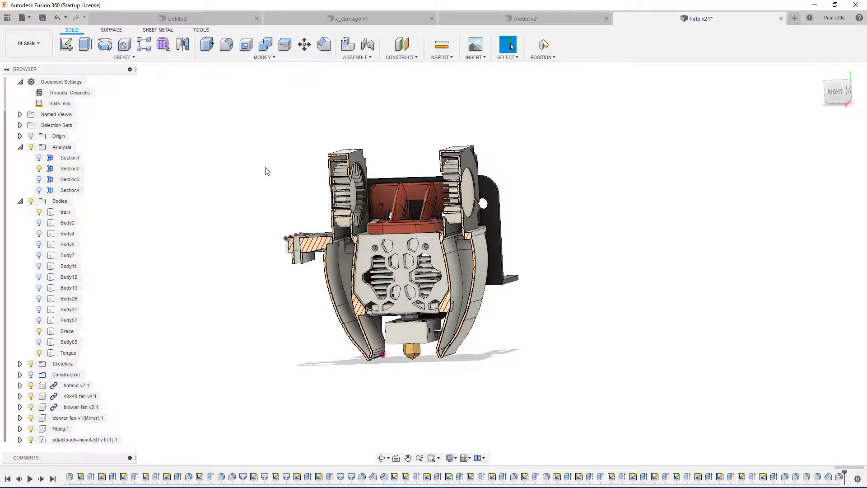
shift+middle_drag(267, 171, 273, 180)
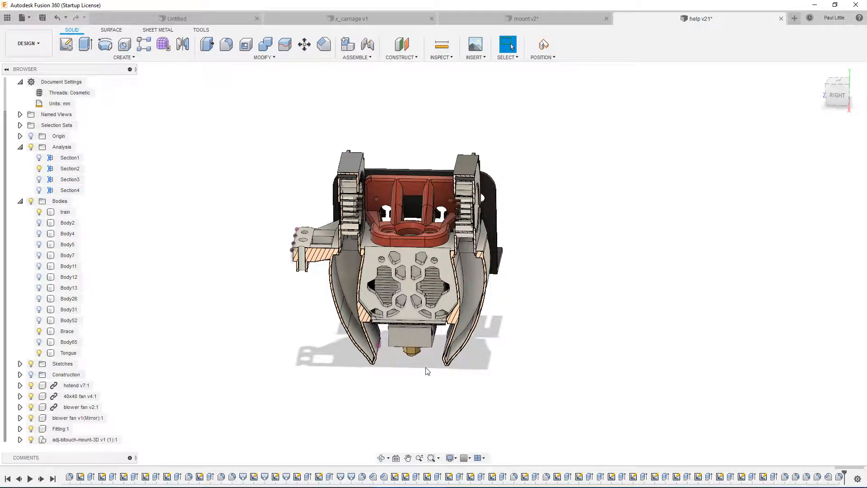
shift+middle_drag(425, 366, 408, 308)
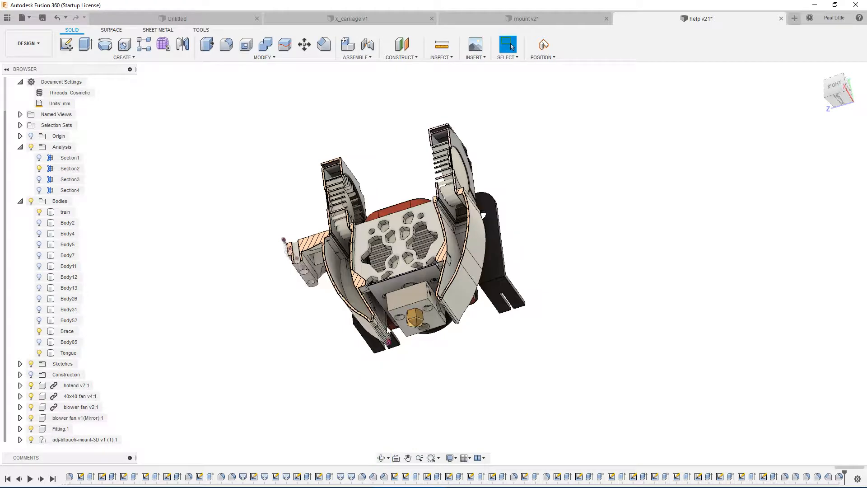
Examine the sectioned duct outlets and their position relative to the nozzle, straight-on from the right and at an angle
click(832, 83)
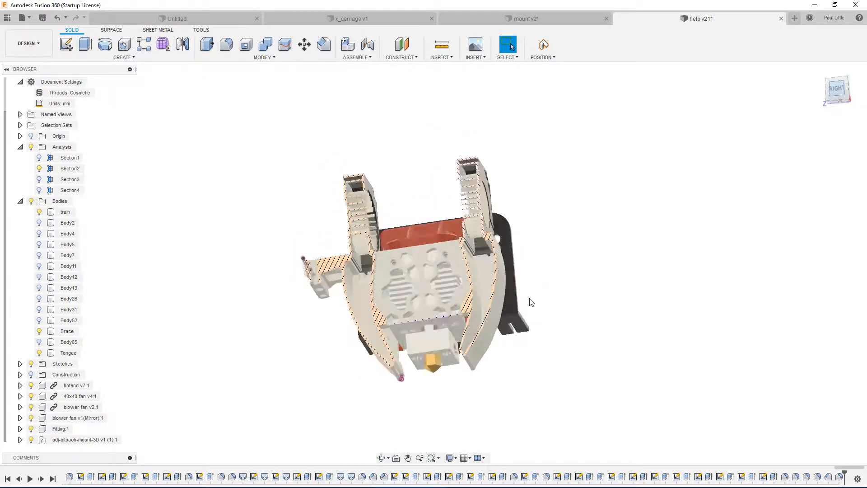
scroll(401, 396, up, 5)
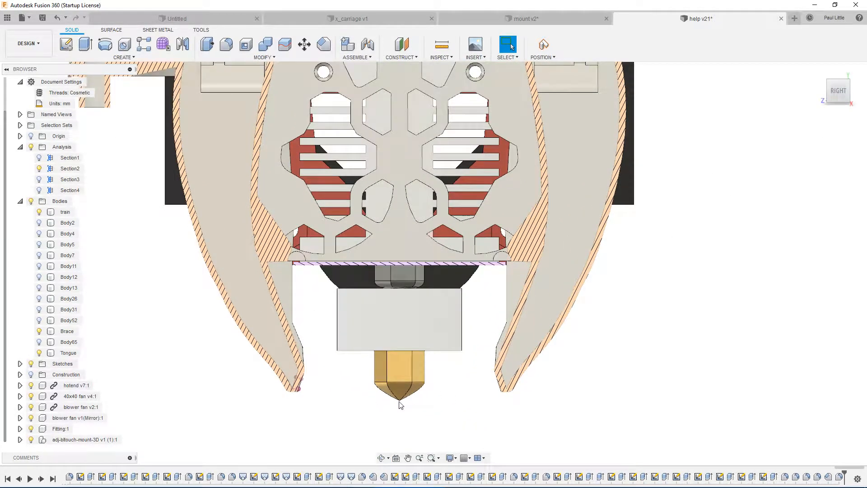
scroll(371, 402, up, 2)
scroll(319, 377, down, 4)
scroll(307, 367, up, 5)
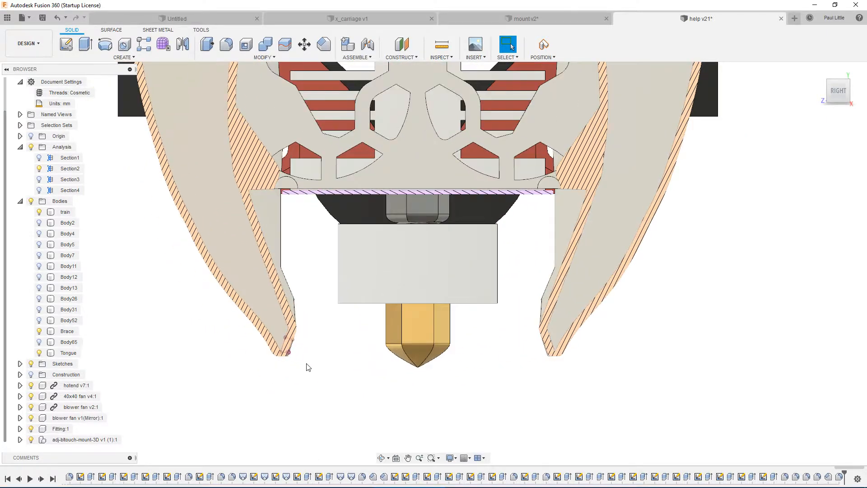
scroll(307, 367, up, 2)
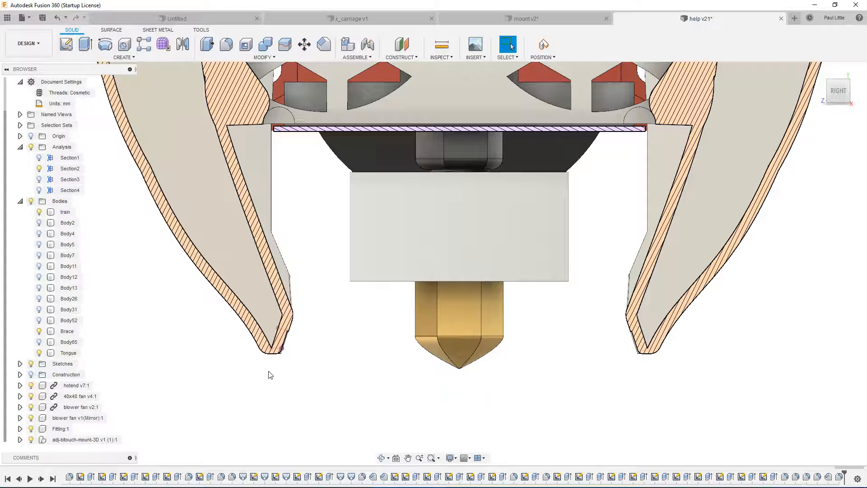
scroll(456, 372, up, 2)
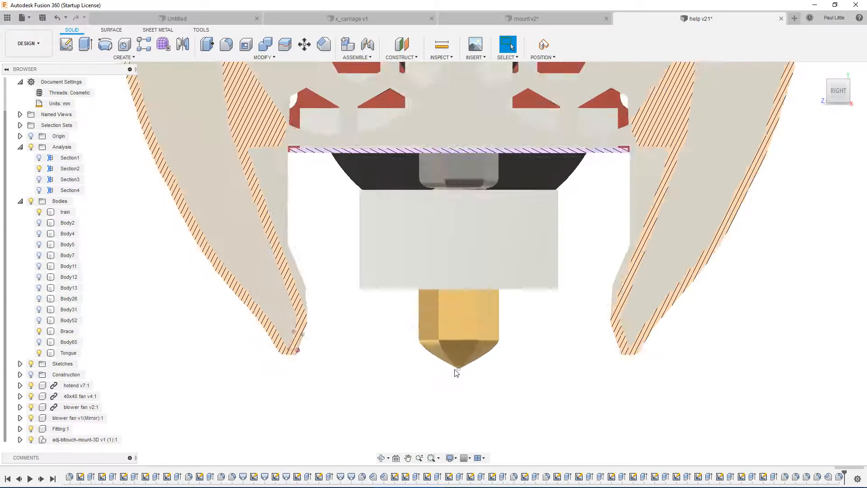
scroll(236, 333, down, 4)
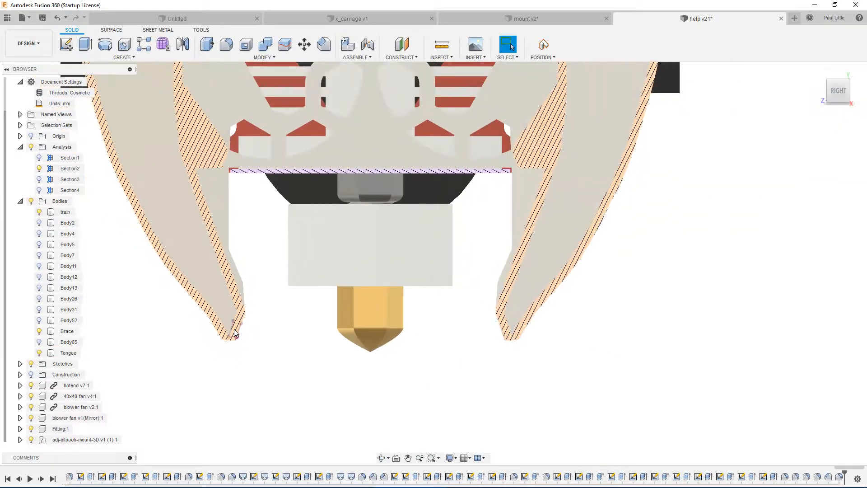
shift+middle_drag(251, 333, 302, 273)
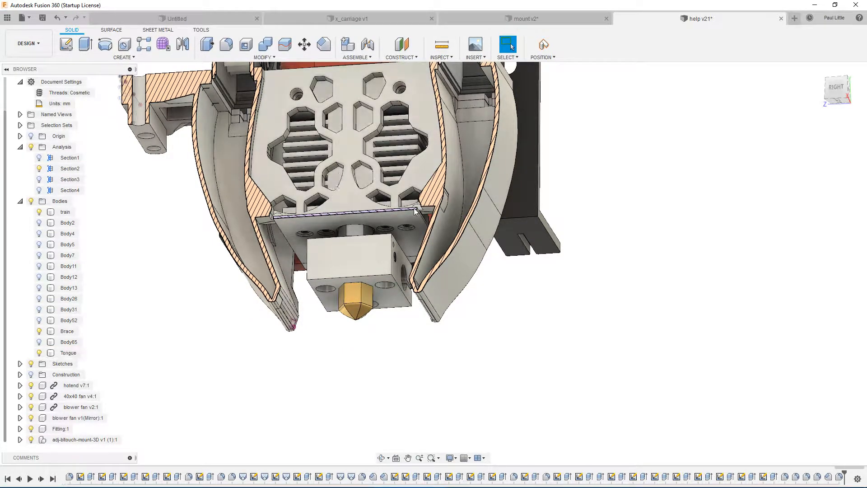
scroll(301, 326, down, 2)
mouse_move(199, 270)
shift+middle_down()
mouse_move(184, 294)
mouse_move(209, 267)
shift+middle_up()
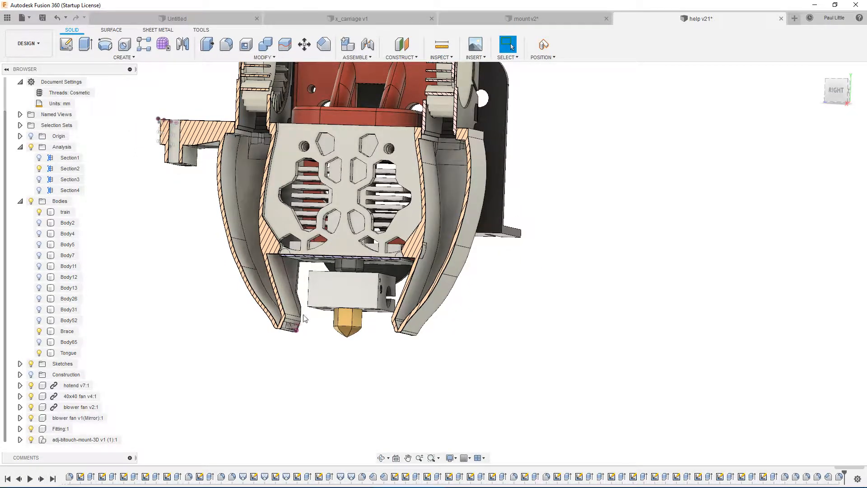
scroll(304, 318, up, 3)
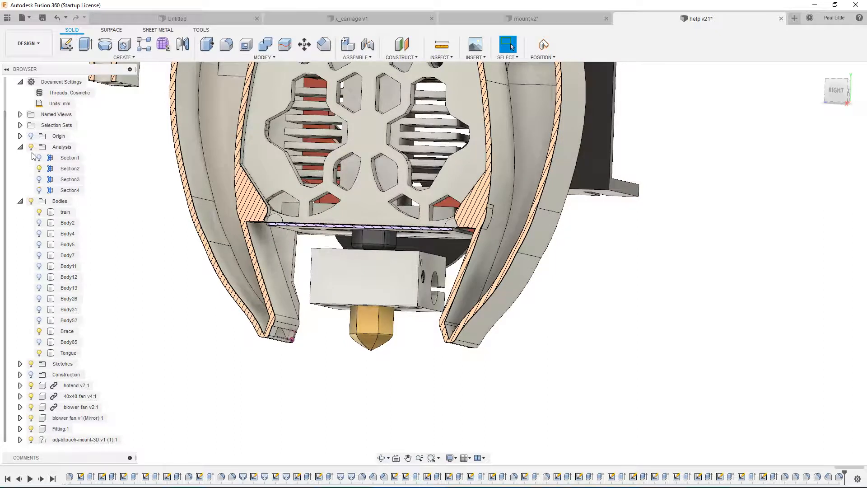
Hide the hotend component and the Brace and train bodies
click(33, 387)
click(31, 385)
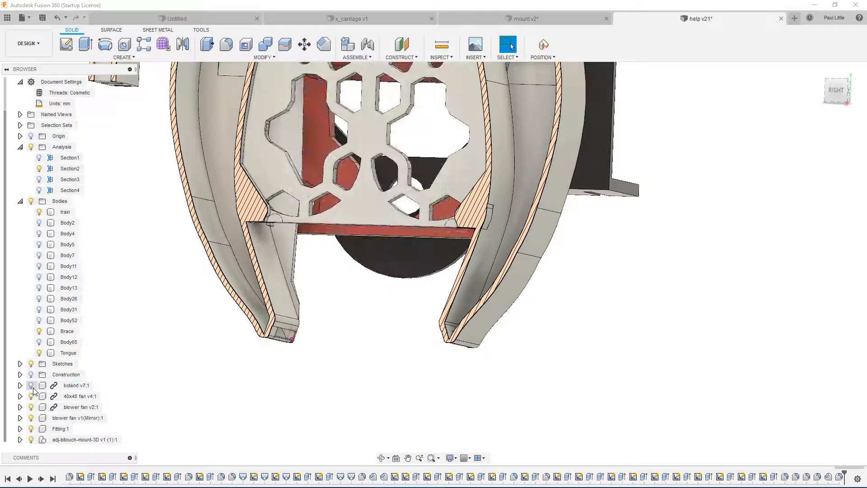
click(39, 331)
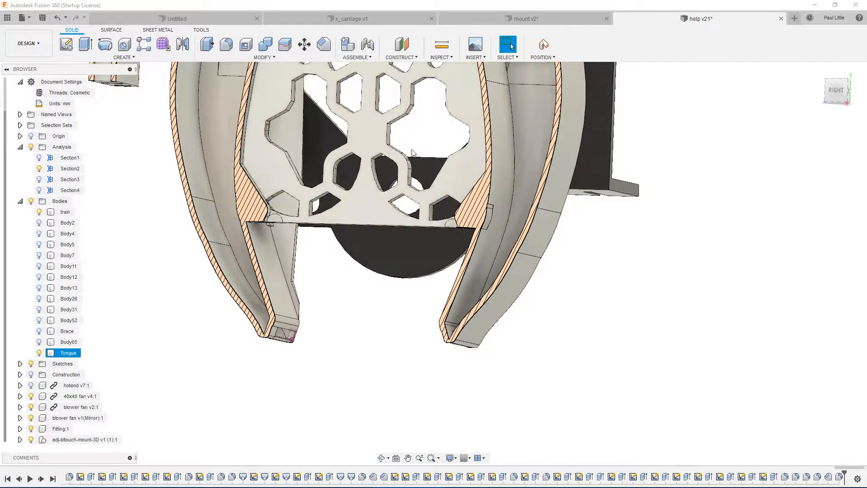
shift+middle_drag(411, 165, 294, 157)
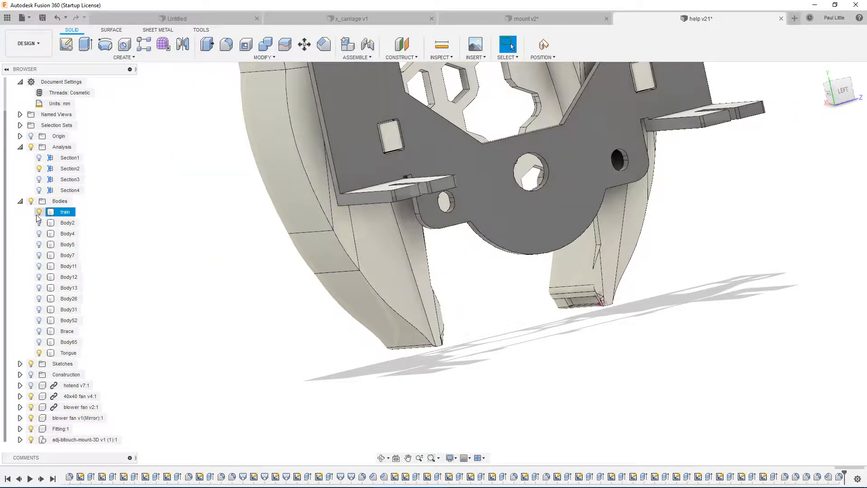
click(37, 213)
Show the hotend and the Brace body again and examine how they fit together from behind and in front
click(31, 386)
shift+middle_drag(244, 289, 246, 201)
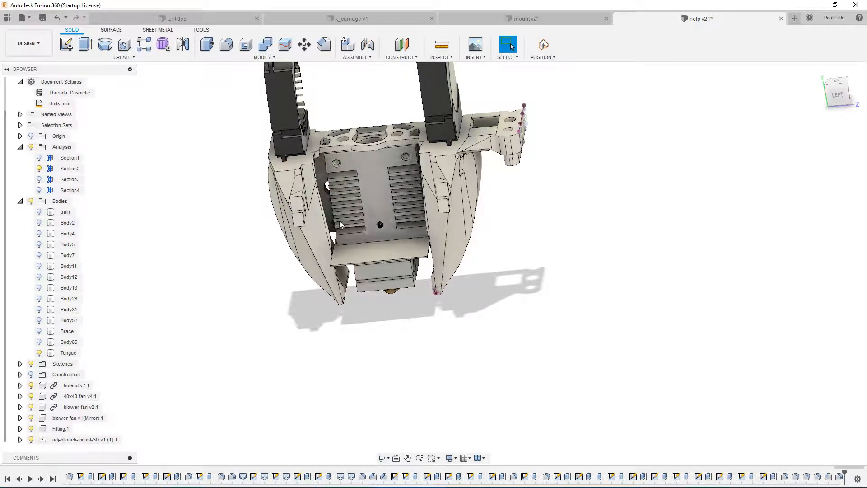
click(38, 331)
shift+middle_drag(361, 225, 354, 185)
click(264, 168)
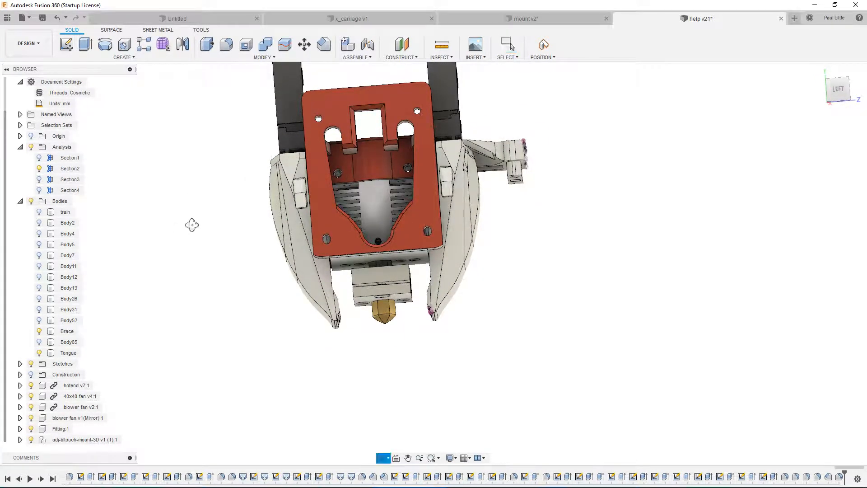
shift+middle_drag(192, 225, 31, 257)
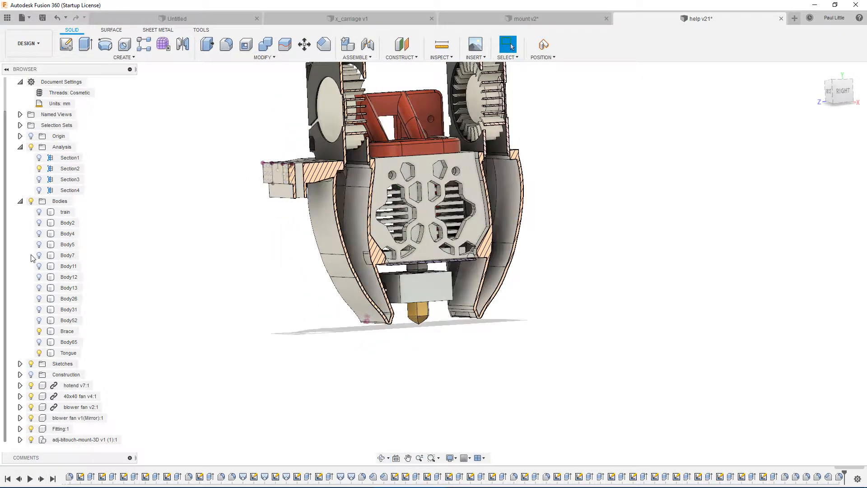
Hide the Tongue body to view the hotend against the brace, and show the Tongue again
click(39, 354)
scroll(432, 254, up, 3)
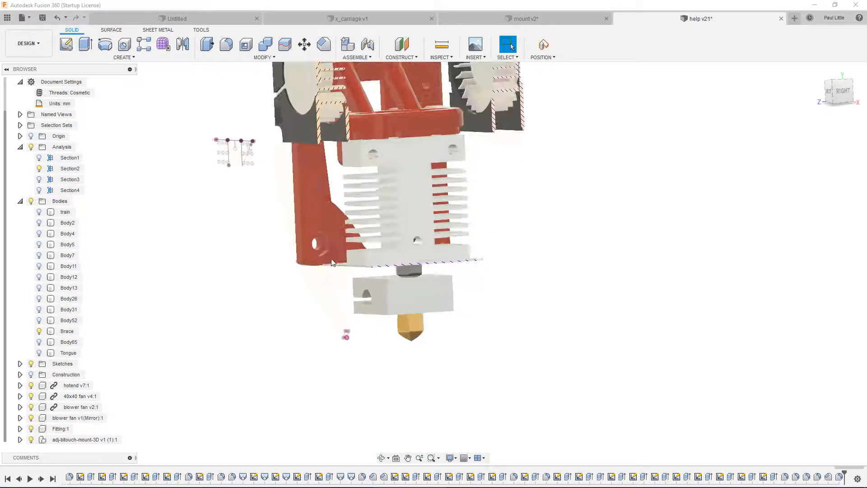
shift+middle_drag(175, 284, 203, 247)
click(40, 353)
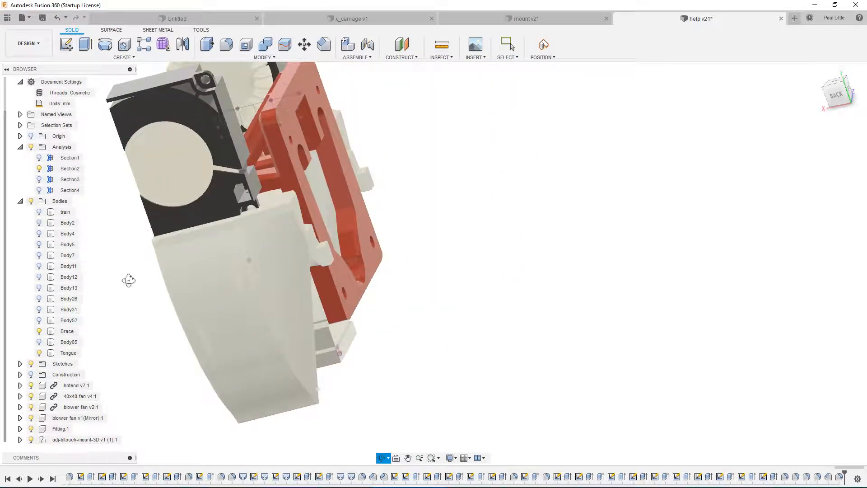
shift+middle_drag(141, 279, 168, 306)
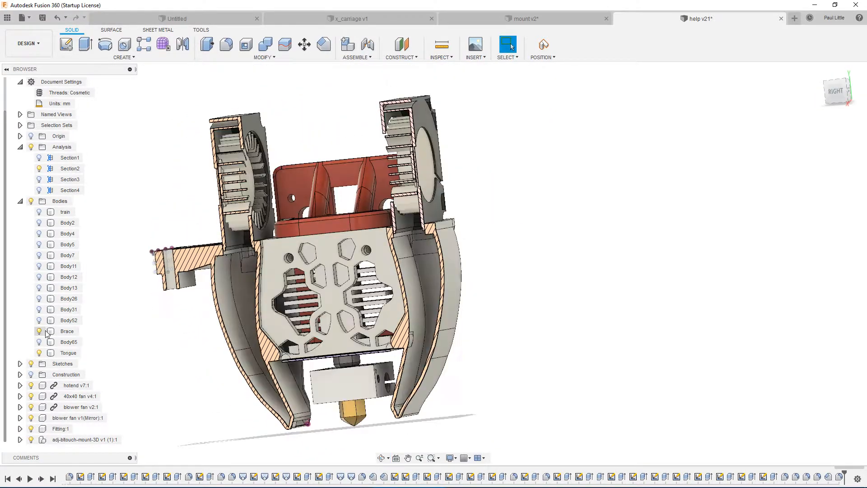
Turn off the section analysis and leave train as the only visible body alongside the hotend and fans
click(32, 147)
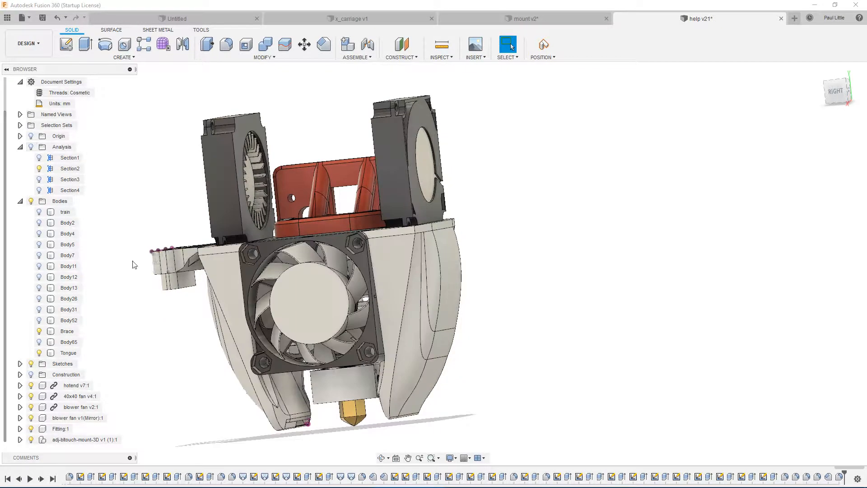
click(39, 331)
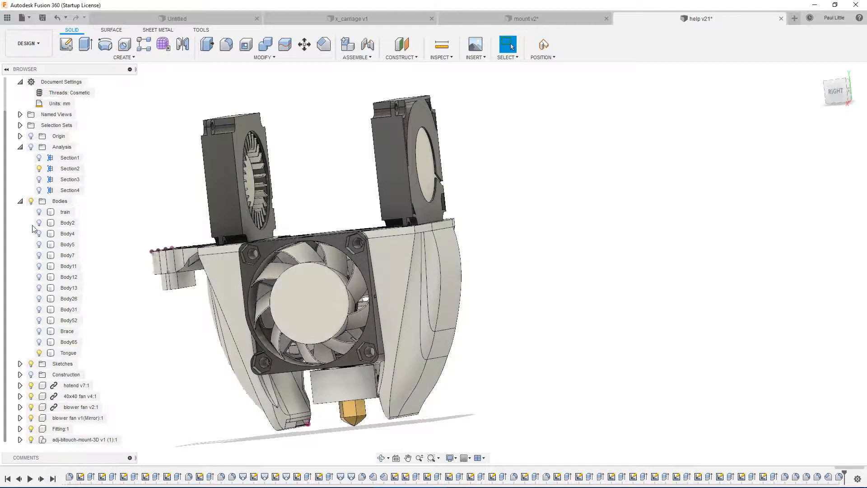
click(39, 212)
click(40, 352)
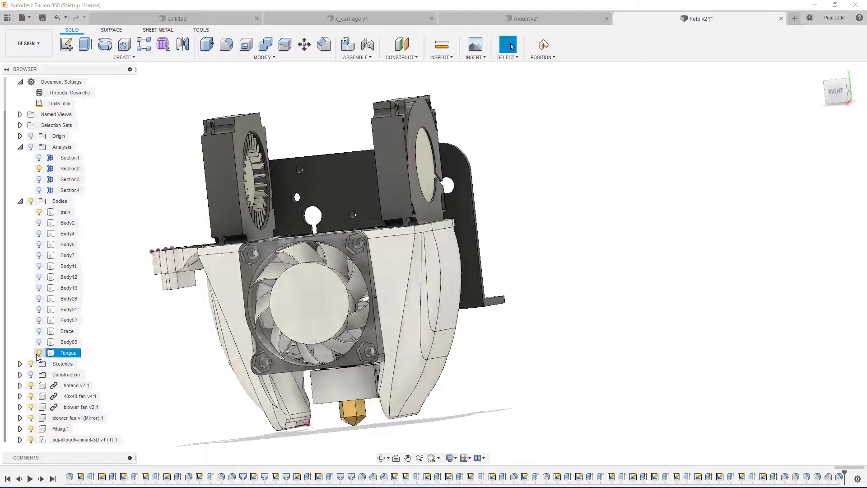
shift+middle_drag(180, 320, 158, 320)
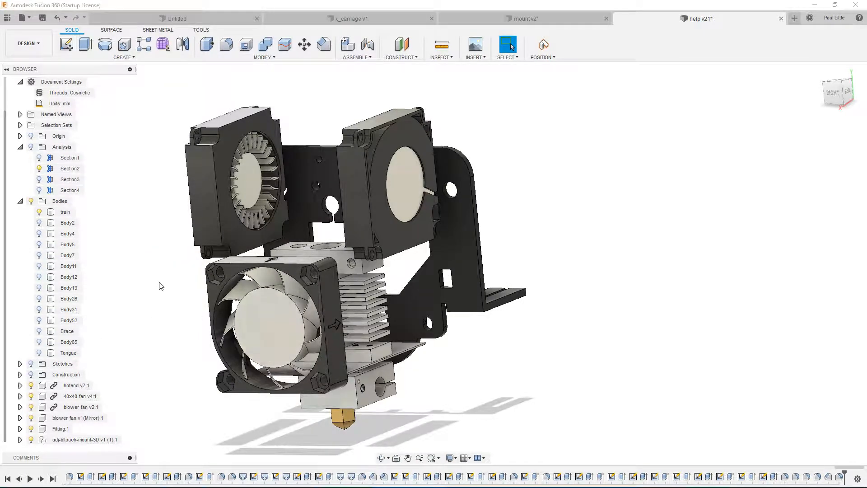
shift+middle_drag(167, 285, 202, 217)
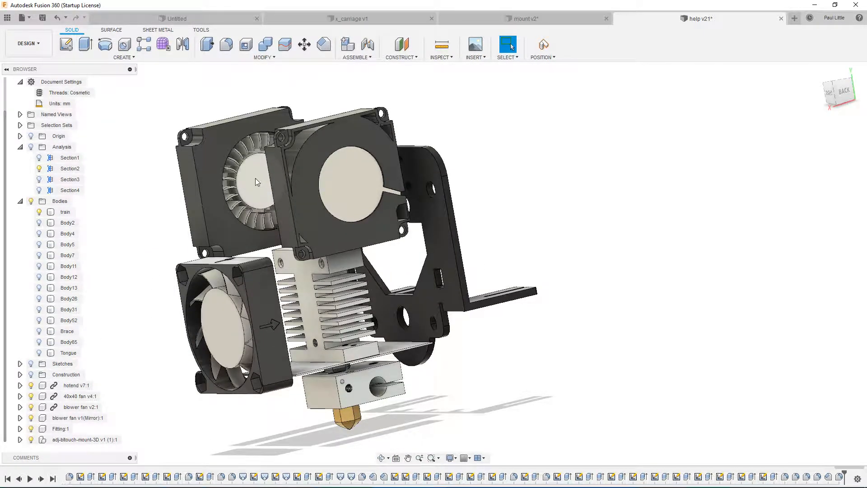
shift+middle_drag(128, 229, 521, 234)
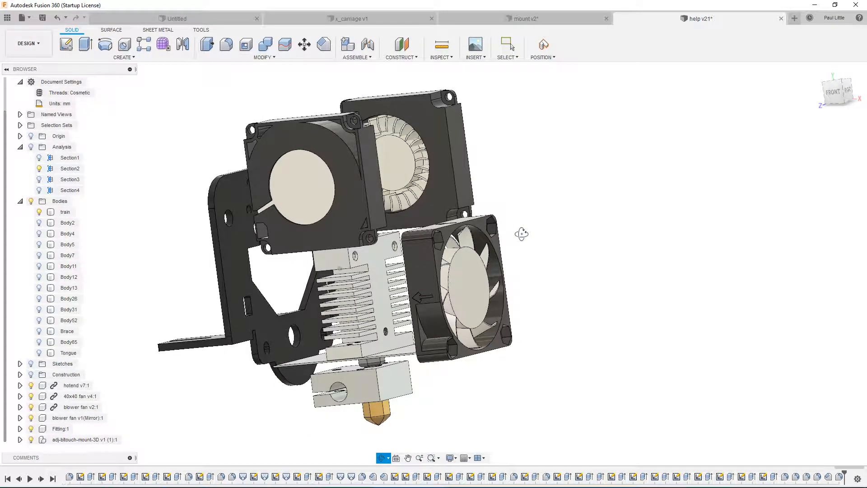
shift+middle_drag(522, 234, 509, 264)
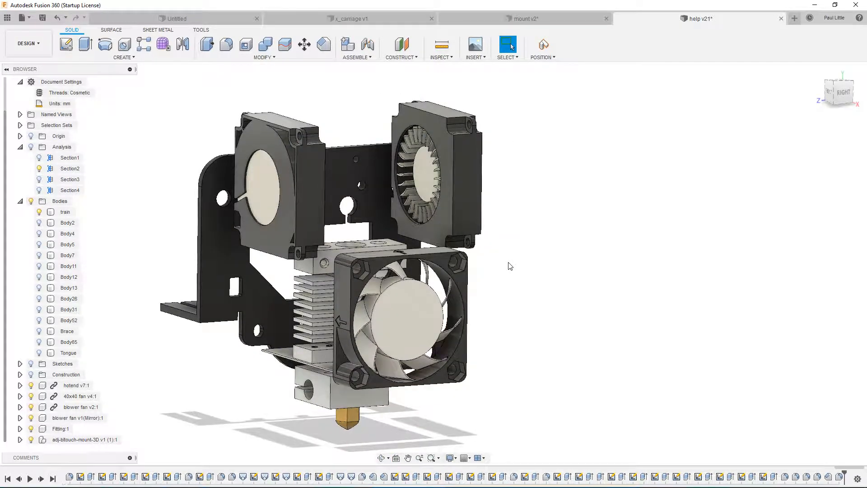
Start a sketch on the top face of the hotend block, capturing the current position of the moved components
shift+middle_drag(510, 266, 484, 279)
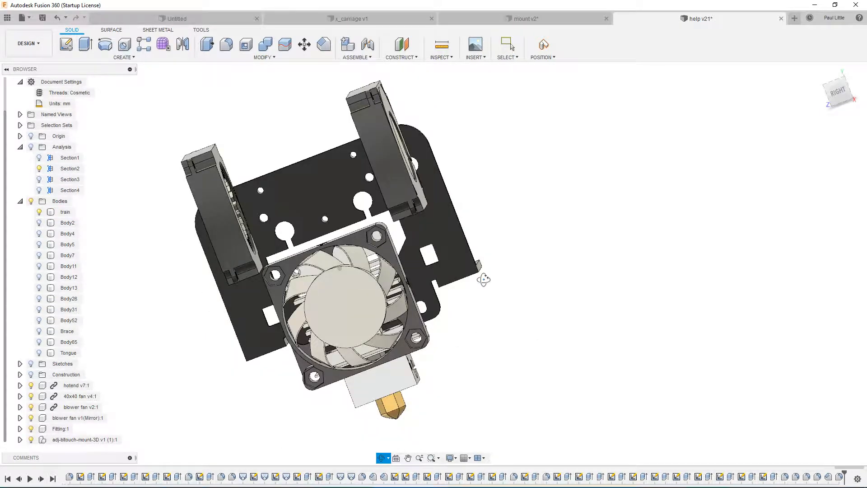
shift+middle_drag(483, 279, 309, 296)
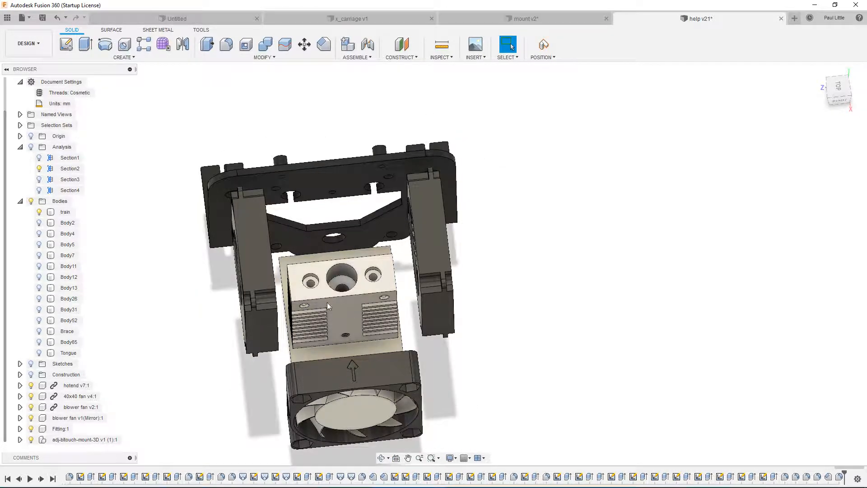
click(319, 284)
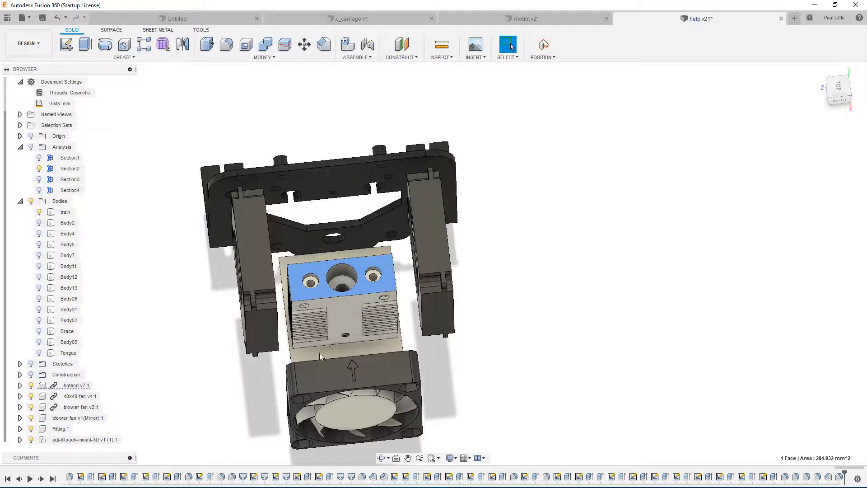
right_click(296, 273)
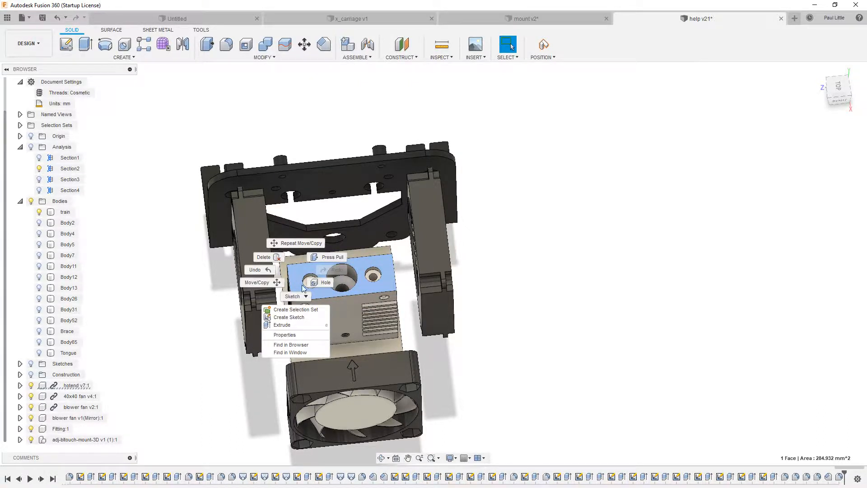
click(302, 317)
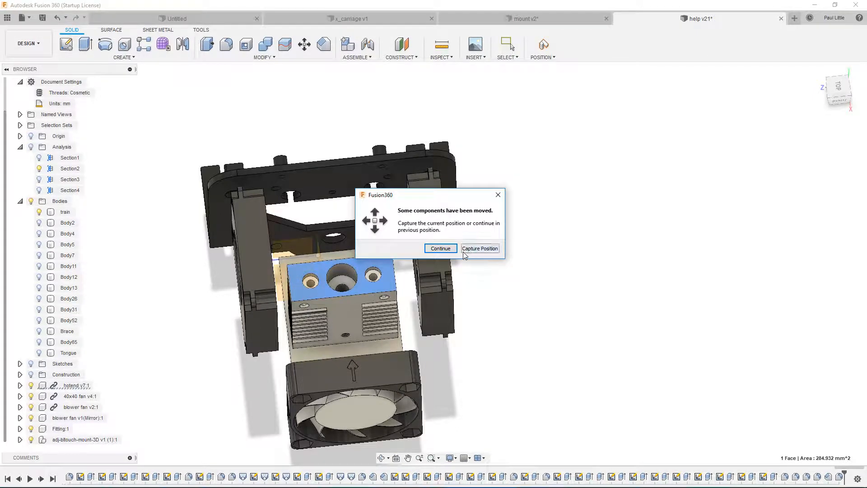
click(465, 250)
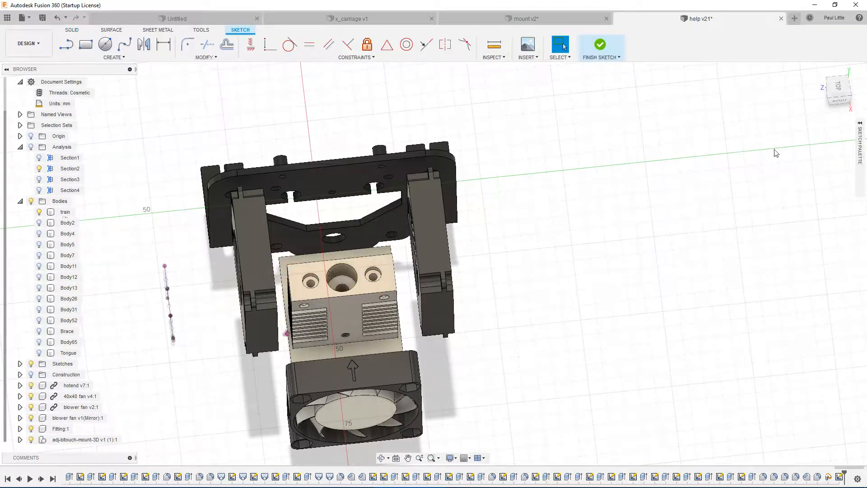
click(86, 44)
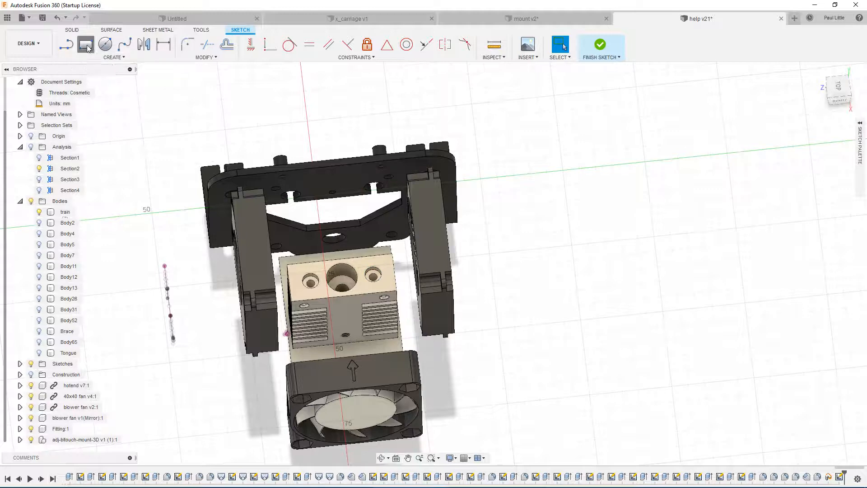
click(861, 124)
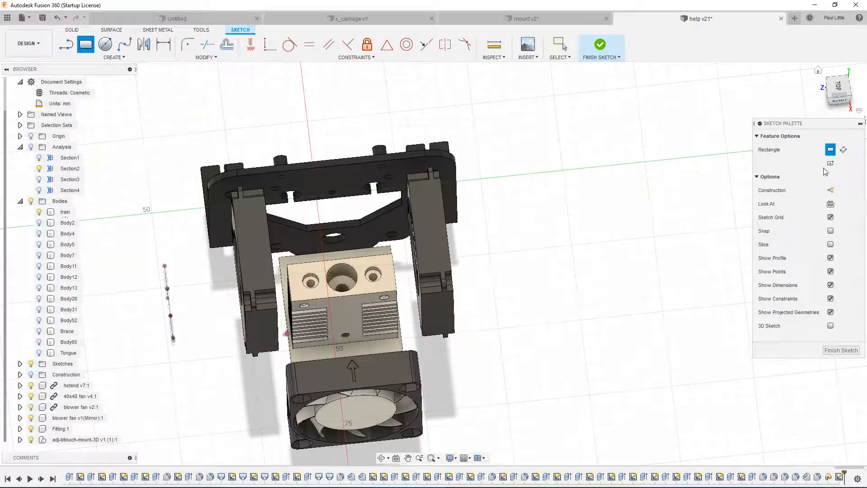
click(830, 163)
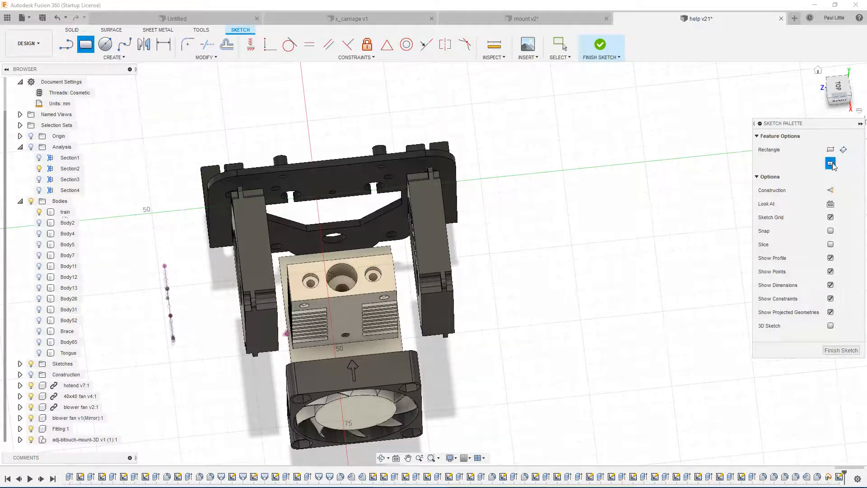
click(346, 279)
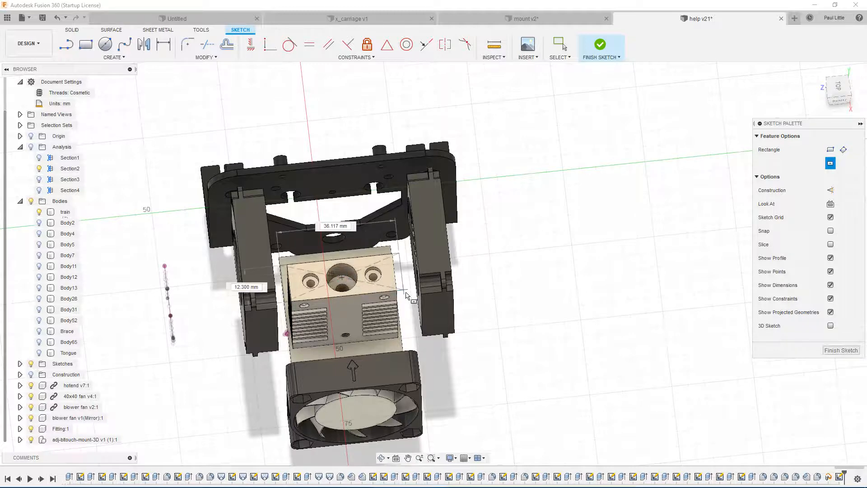
key(Tab)
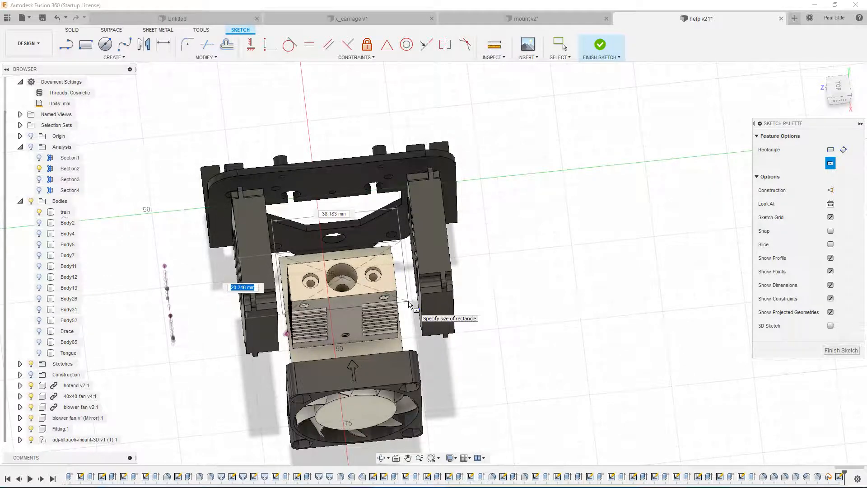
click(560, 44)
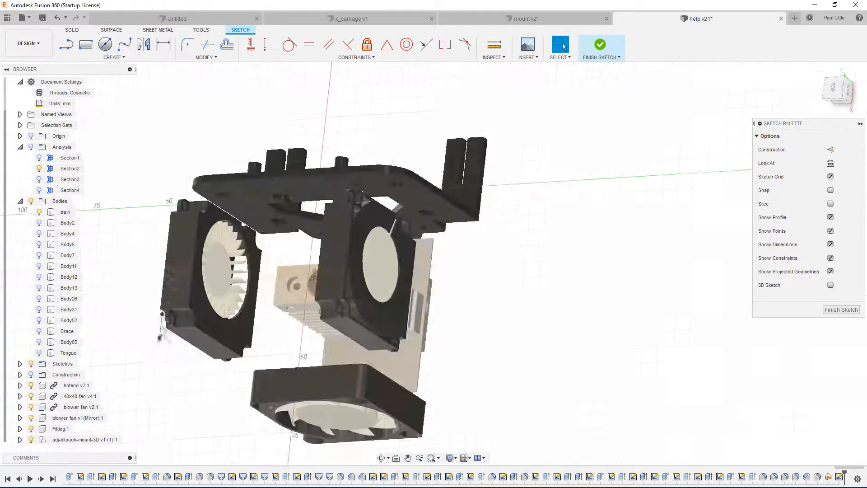
Project the inner faces of both blower fans, the front face of the train plate and the back face of the 40x40 fan into the sketch
mouse_move(339, 308)
shift+middle_down()
mouse_move(276, 293)
mouse_move(351, 308)
shift+middle_up()
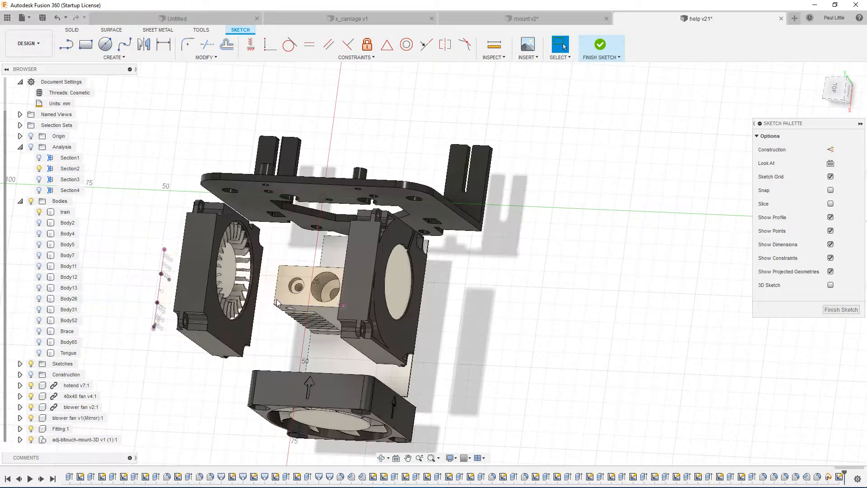
shift+middle_drag(264, 294, 264, 290)
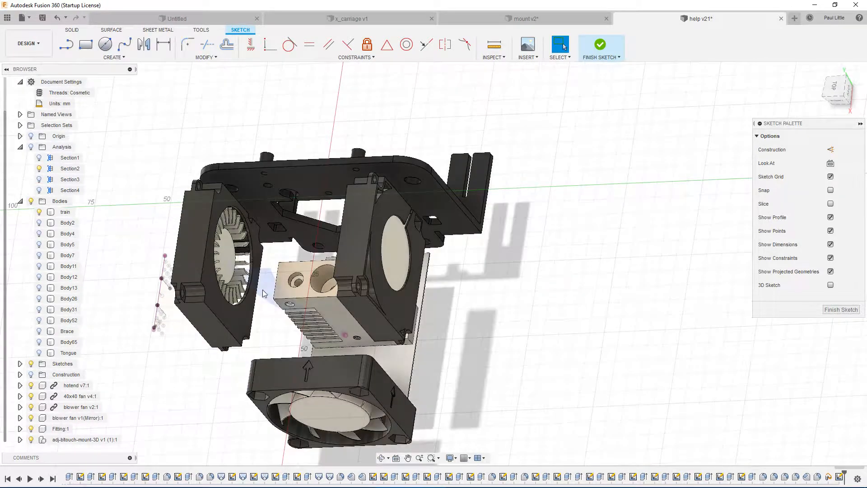
click(249, 311)
shift+middle_drag(239, 316, 266, 324)
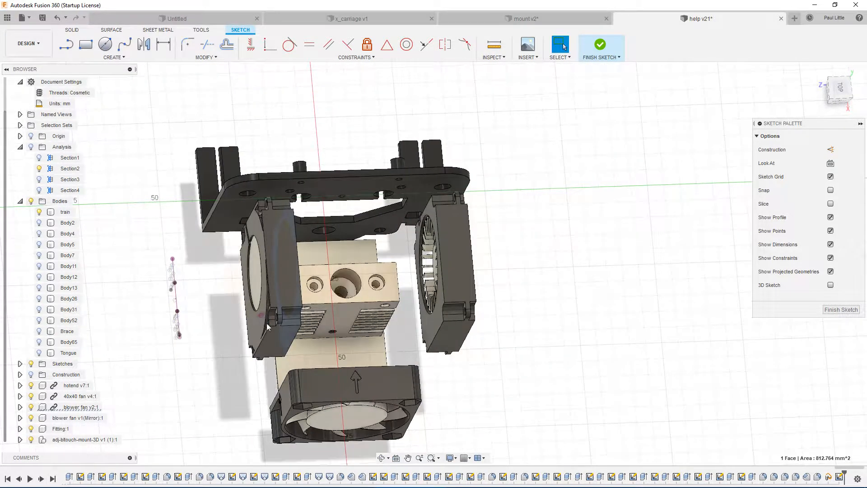
click(434, 329)
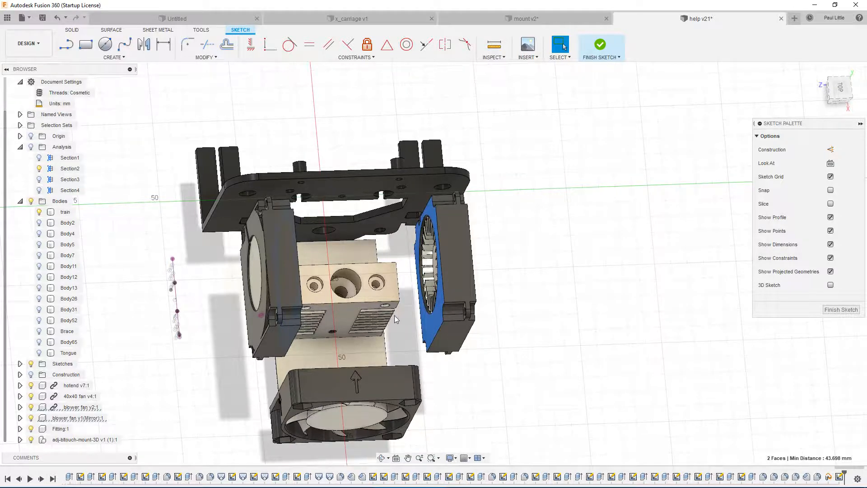
shift+middle_drag(395, 315, 347, 207)
ctrl+click(338, 176)
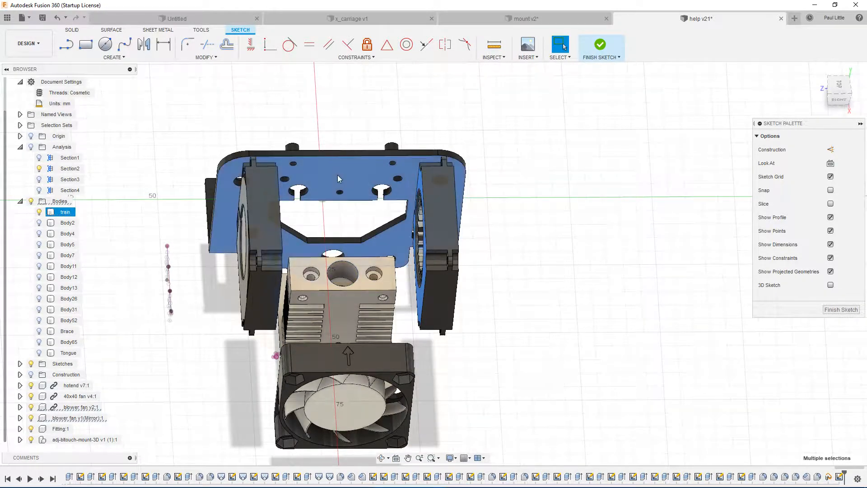
shift+middle_drag(337, 175, 324, 218)
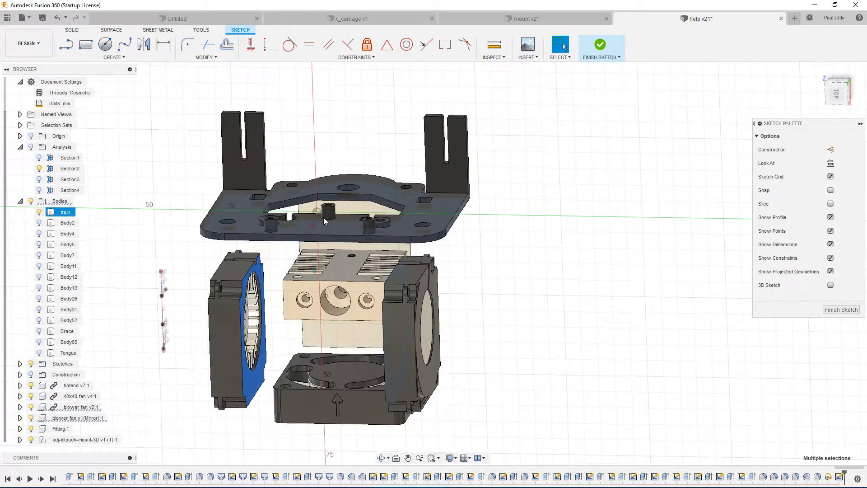
ctrl+click(354, 373)
shift+middle_drag(296, 340, 302, 304)
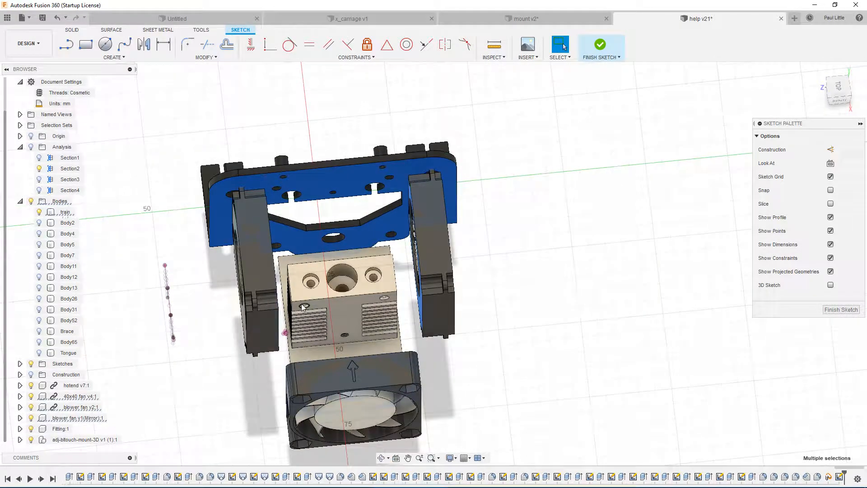
key(p)
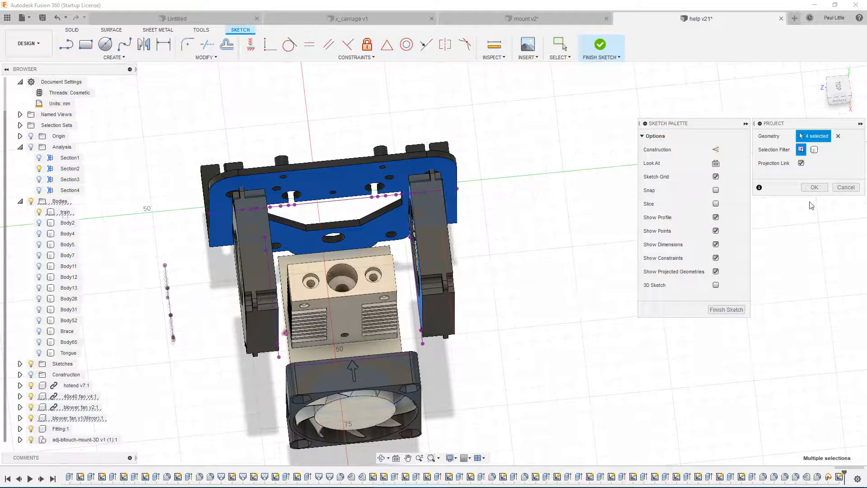
click(816, 187)
key(Escape)
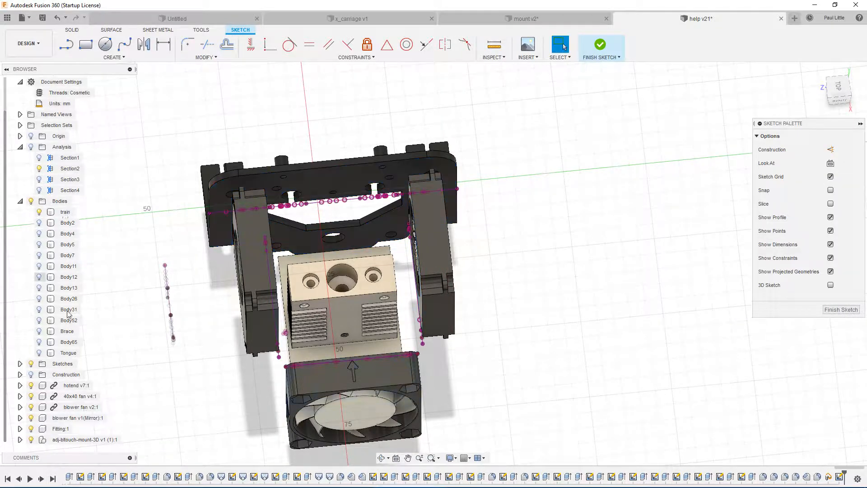
Hide the hotend, the 40x40 fan, both blower fans and the train body, leaving the projected sketch lines in view
click(31, 385)
click(31, 396)
click(31, 407)
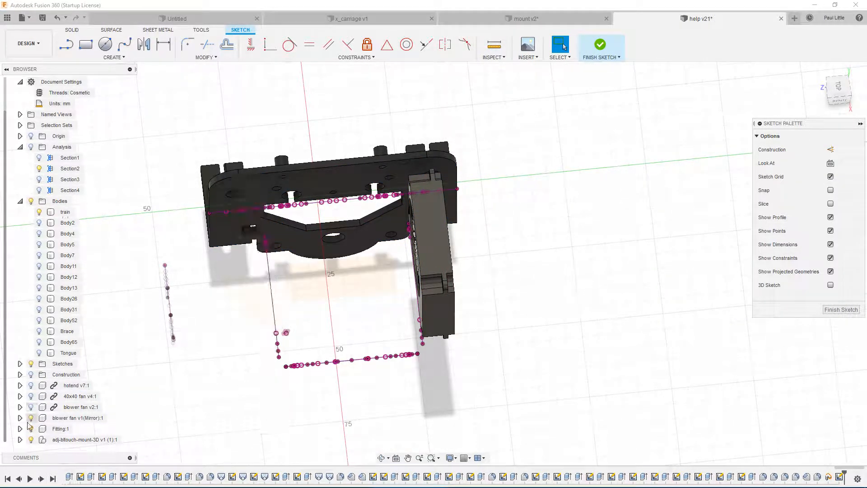
click(31, 418)
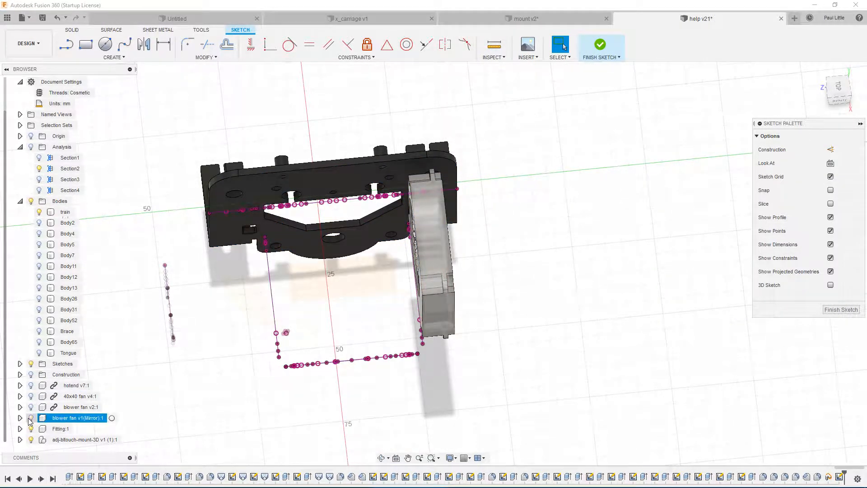
click(38, 212)
mouse_move(292, 237)
shift+middle_down()
mouse_move(277, 265)
mouse_move(293, 240)
shift+middle_up()
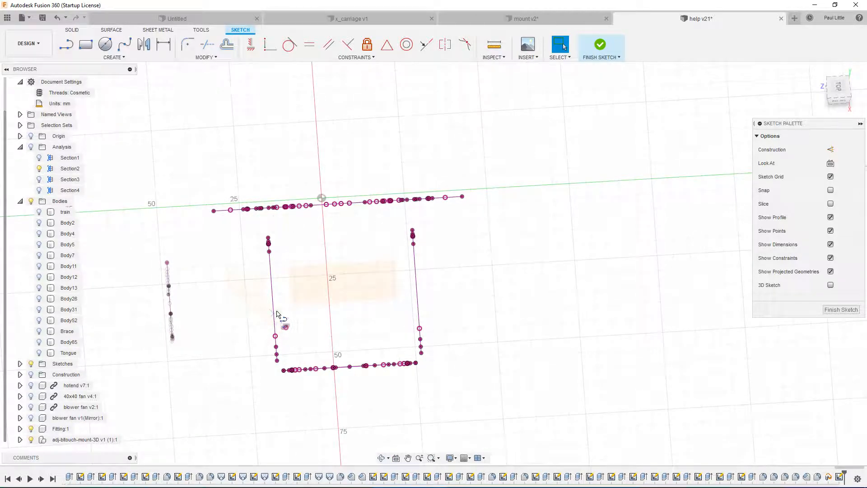
Draw a line along the left projected blower fan edge to its rear end and on to the projected train plate edge
key(l)
click(275, 309)
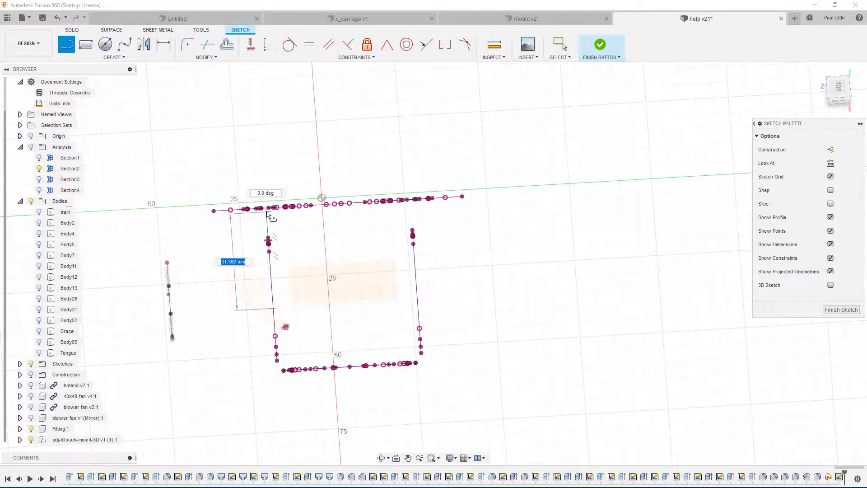
scroll(266, 210, up, 2)
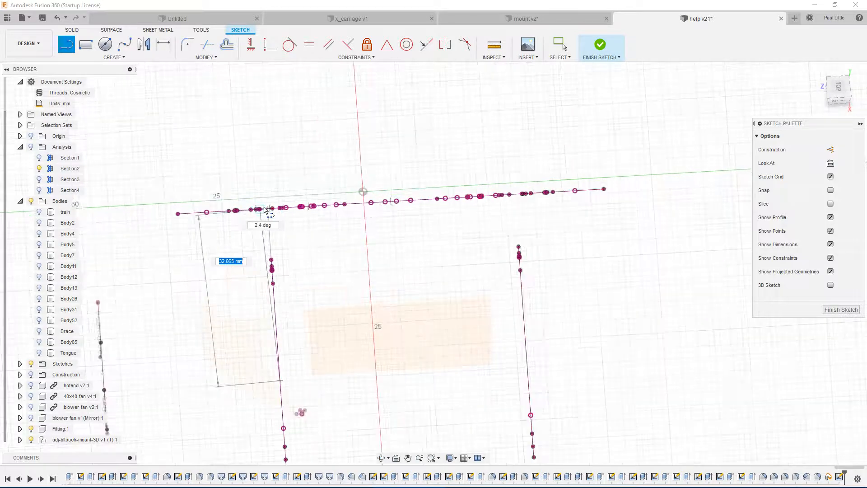
scroll(266, 210, up, 2)
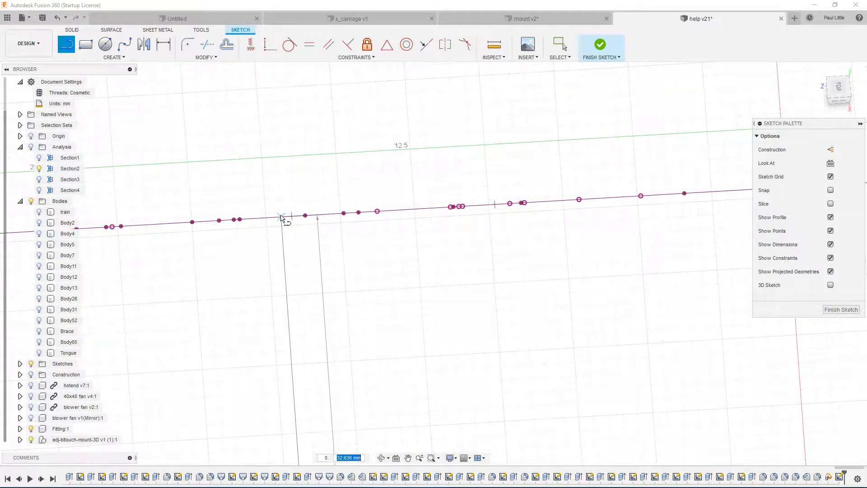
scroll(281, 218, down, 2)
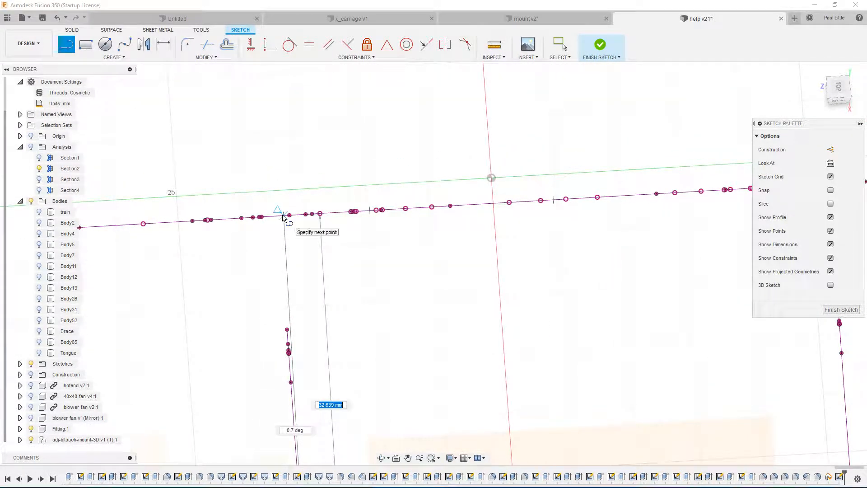
click(287, 330)
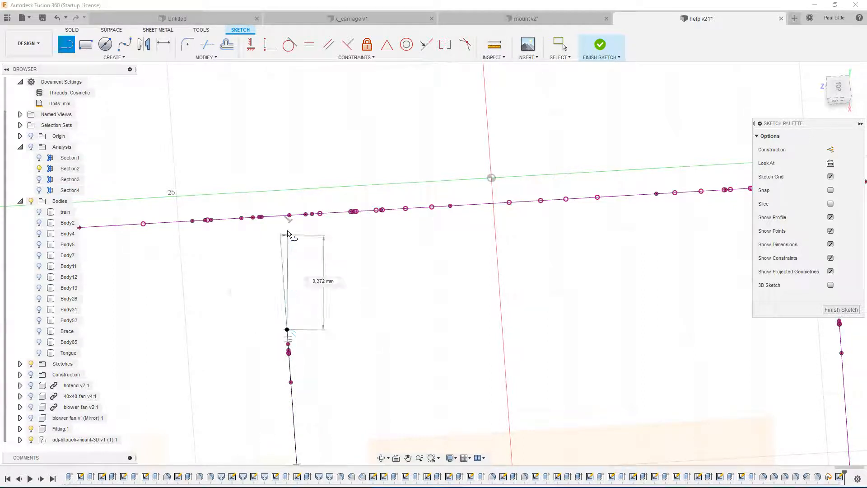
click(281, 219)
Extend the left blower fan edge with a collinear line running forward past the projected 40x40 fan edge
scroll(280, 219, down, 5)
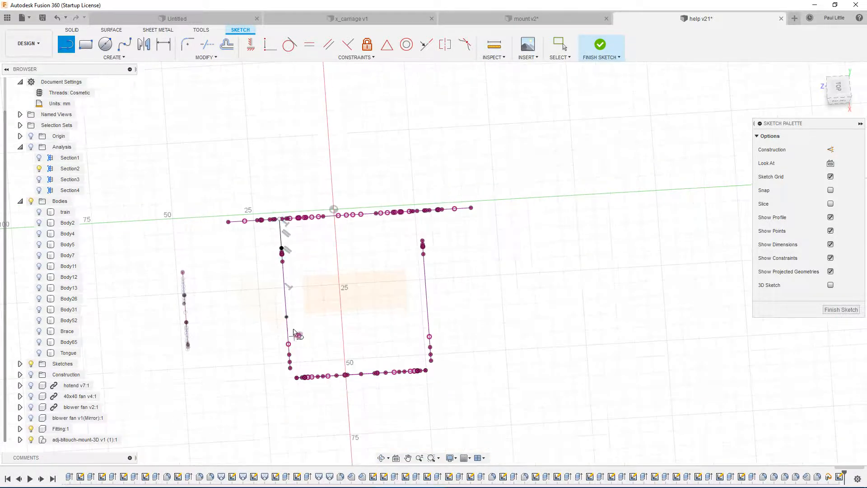
middle_drag(293, 389, 285, 310)
scroll(283, 305, up, 3)
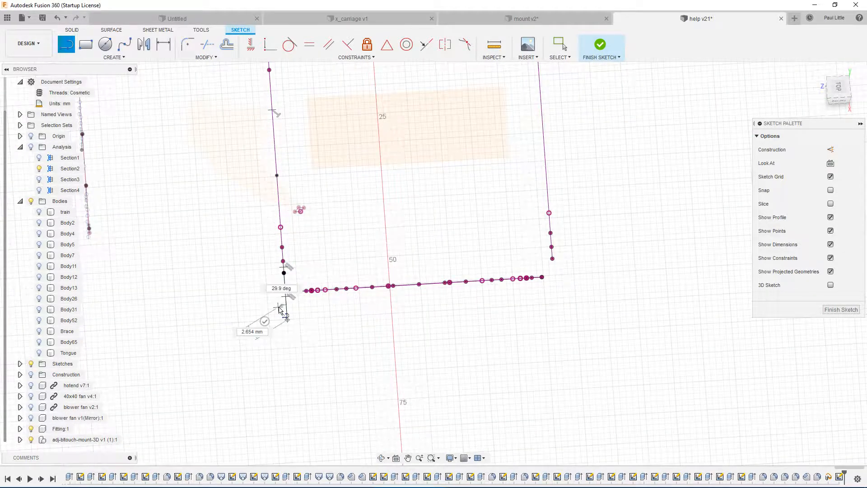
click(287, 320)
key(Escape)
Draw a line about 2.8 mm long from the left end of the projected 40x40 fan edge, crossing the extended side line
key(l)
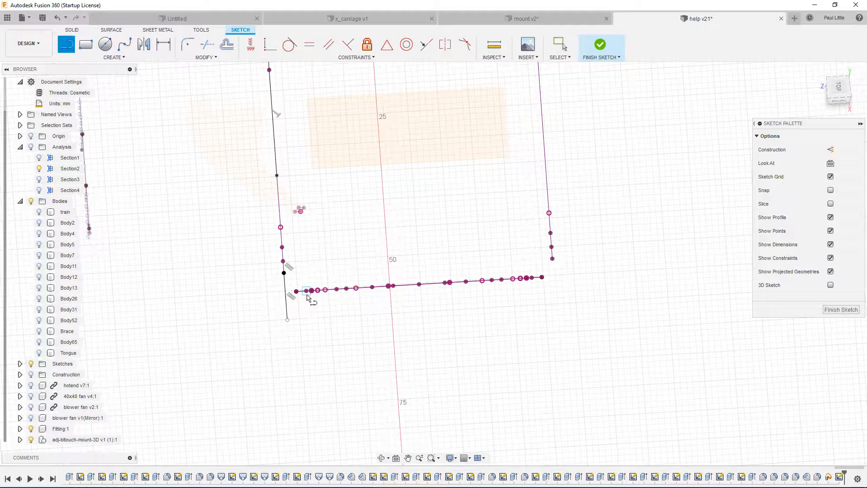
click(296, 291)
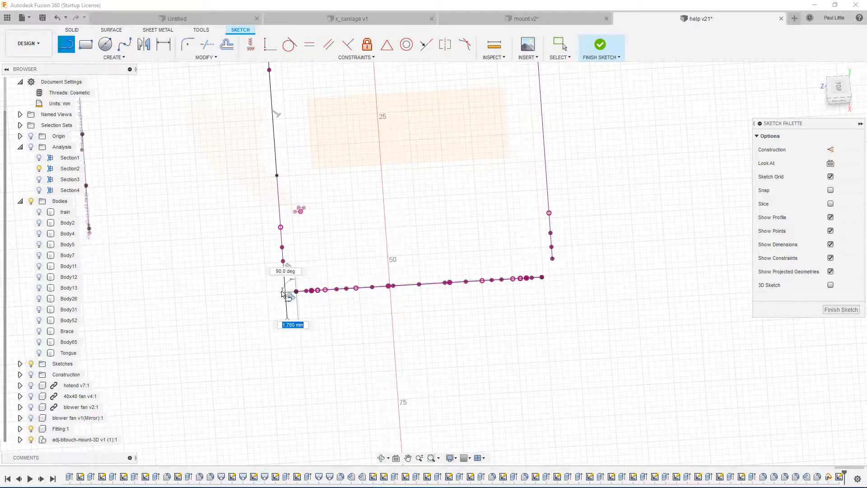
scroll(284, 293, up, 3)
scroll(296, 299, up, 2)
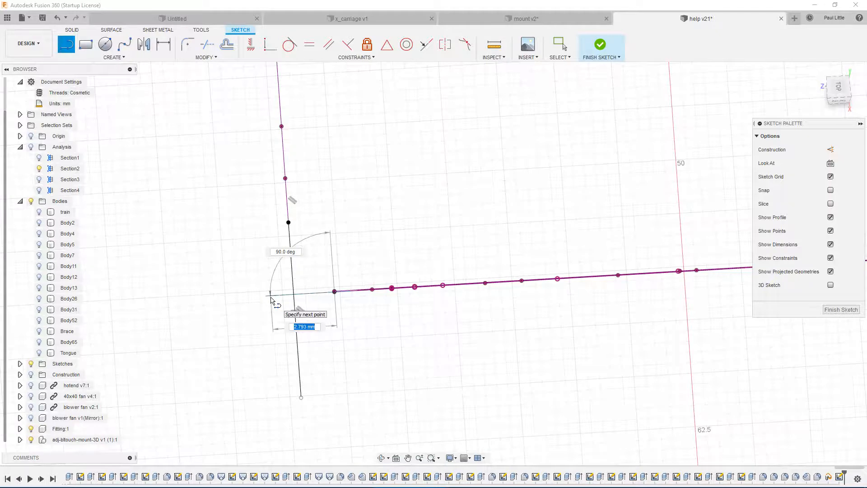
click(290, 295)
scroll(260, 302, down, 2)
scroll(458, 296, down, 4)
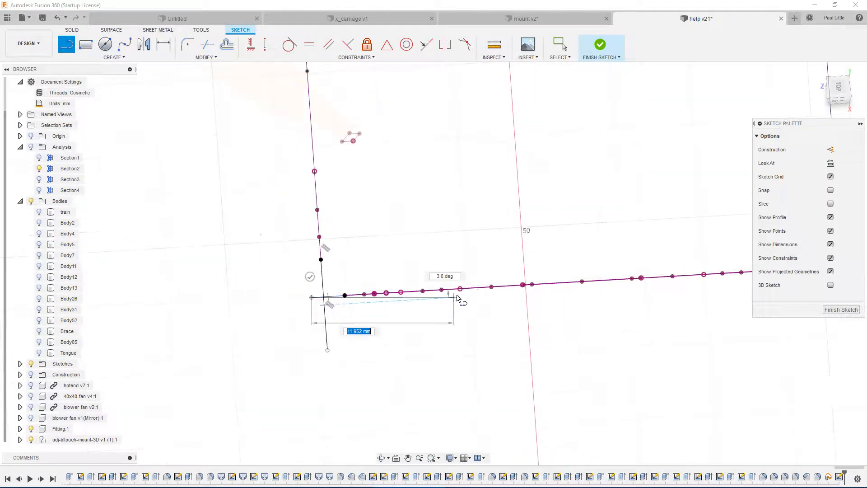
Draw the front sketch line along the projected 40x40 fan edge, running past its right end, and finish the line
middle_drag(645, 277, 457, 285)
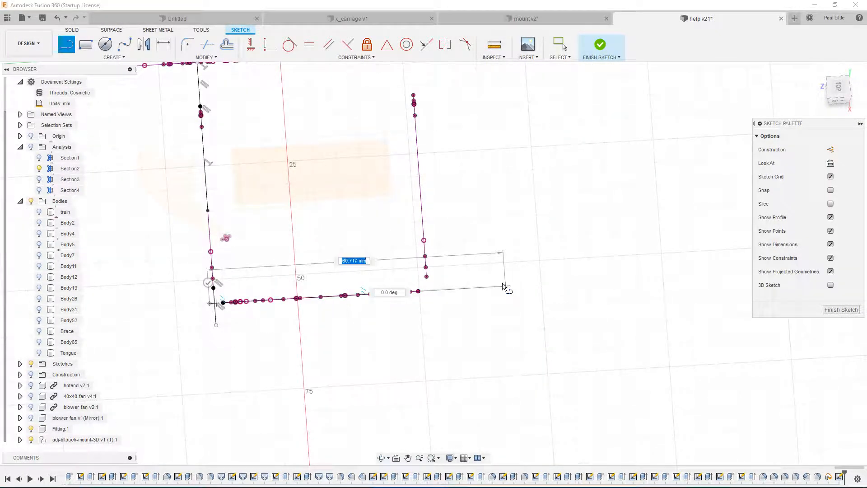
click(486, 287)
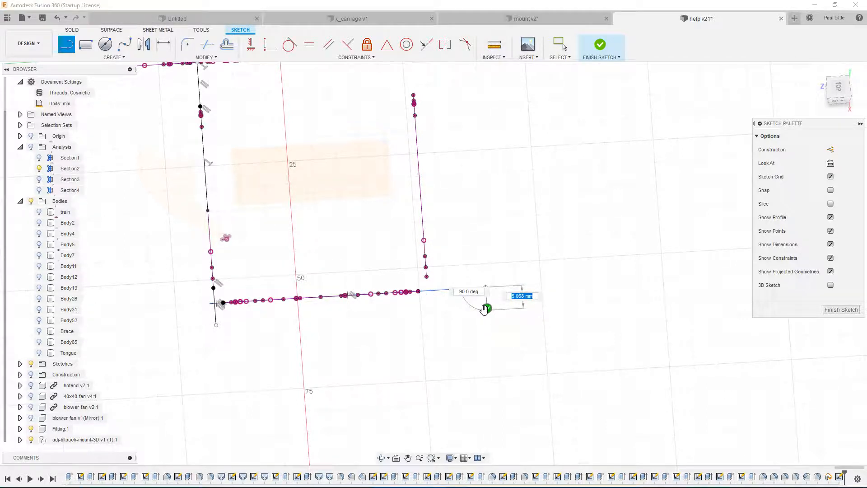
key(Escape)
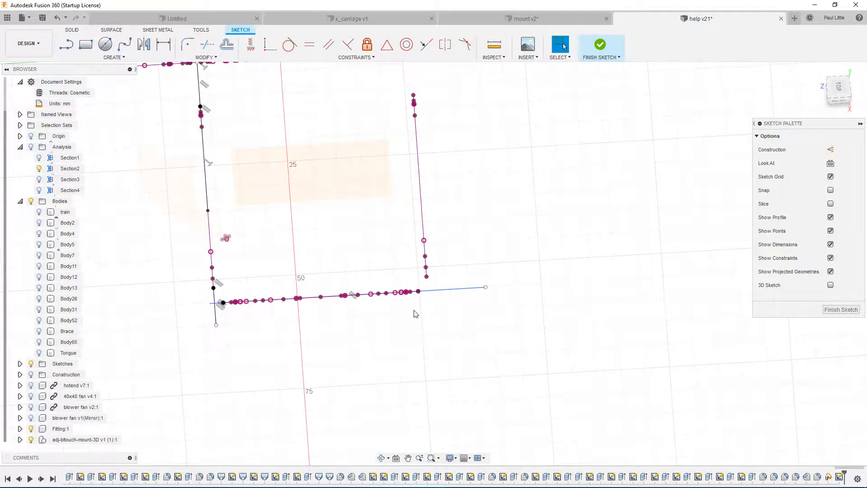
Extend the right projected blower fan edge forward with a collinear line about 18.9 mm long, crossing the front line
scroll(416, 314, up, 3)
key(l)
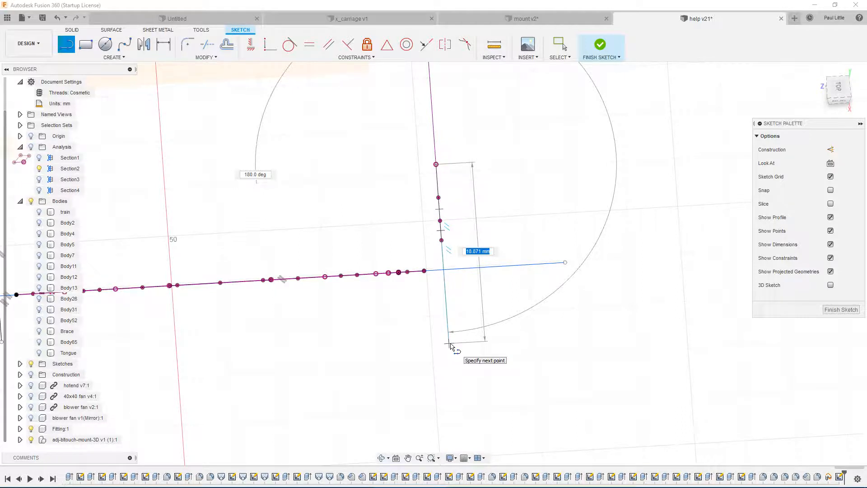
click(450, 344)
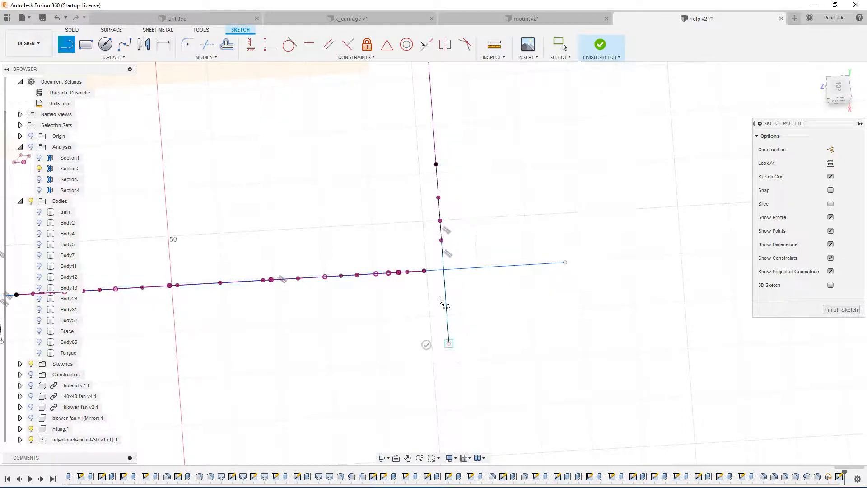
click(446, 271)
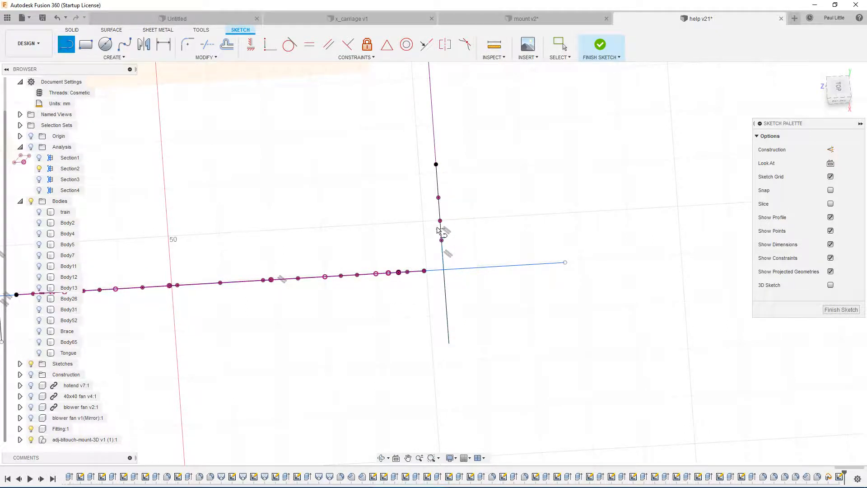
Extend the right blower fan edge rearward with a straight line crossing the projected train plate edge, closing the outline
scroll(438, 229, down, 4)
middle_drag(441, 100, 443, 196)
scroll(441, 196, up, 5)
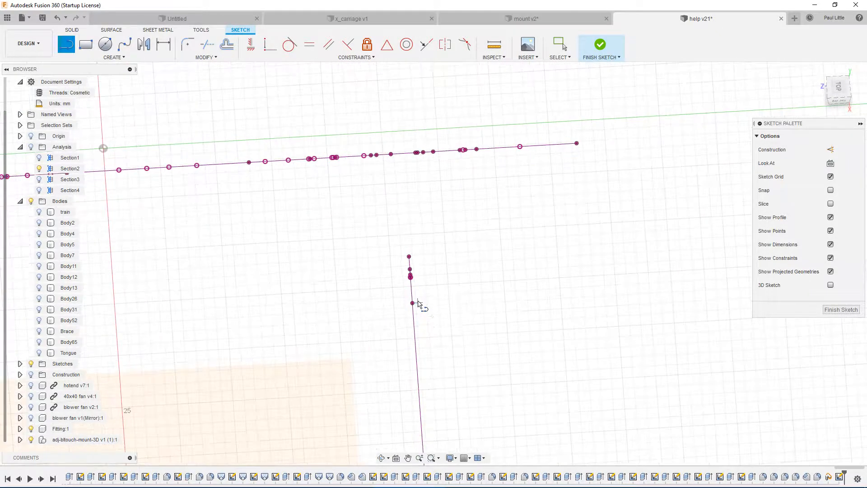
click(412, 303)
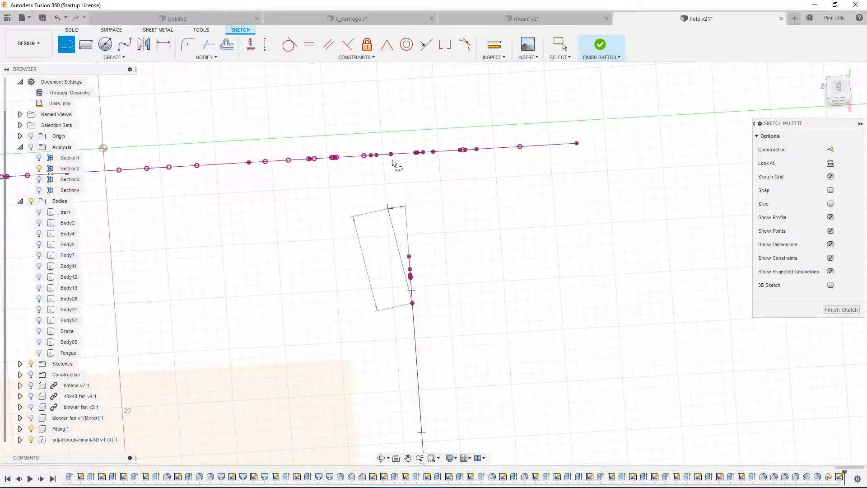
click(400, 103)
scroll(372, 121, down, 3)
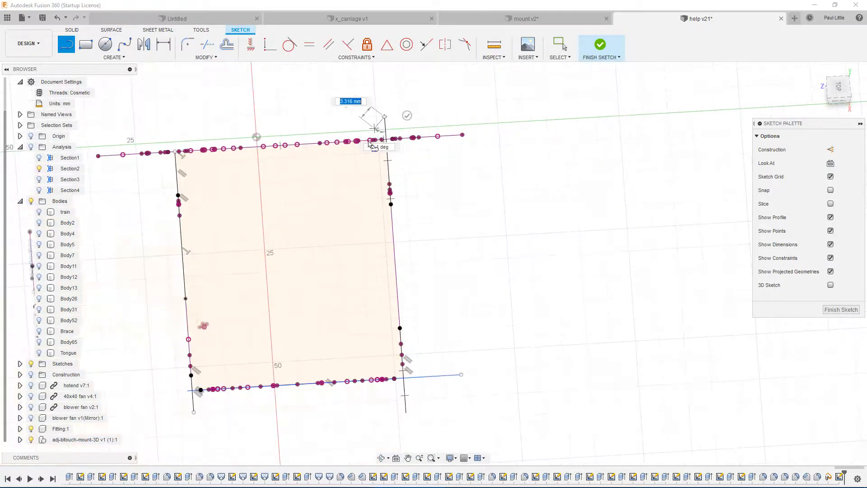
key(Escape)
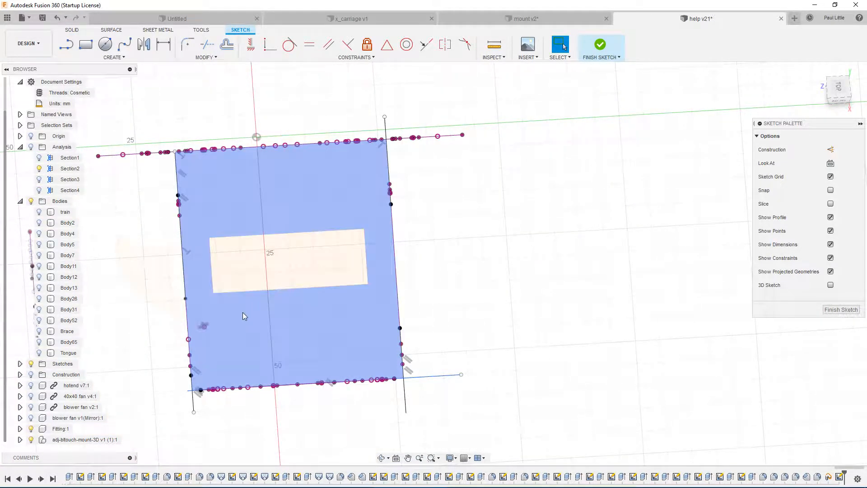
Check the closed outline by selecting its outer profile, the inner hotend rectangle and the large centre hole with its circle
click(242, 313)
click(258, 284)
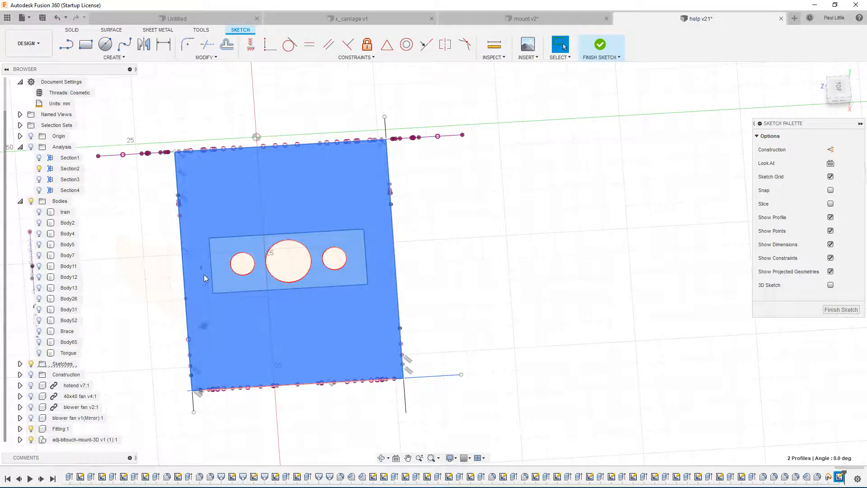
shift+middle_drag(204, 274, 211, 251)
scroll(280, 222, up, 5)
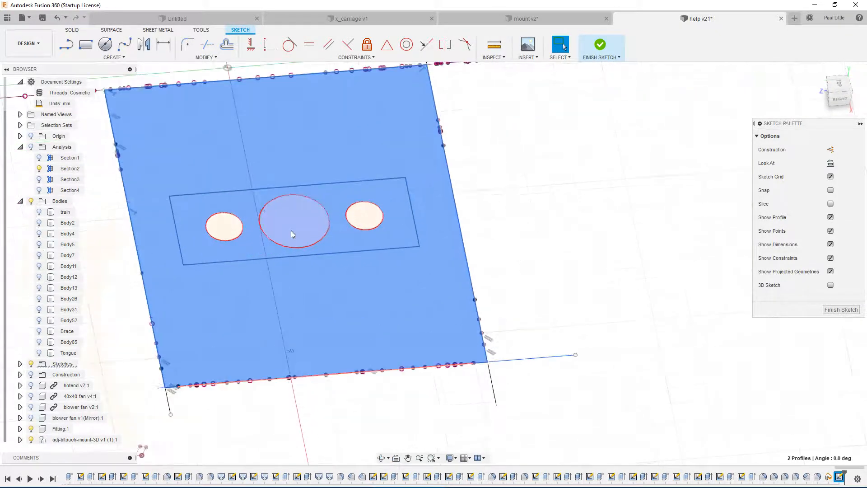
scroll(280, 217, down, 3)
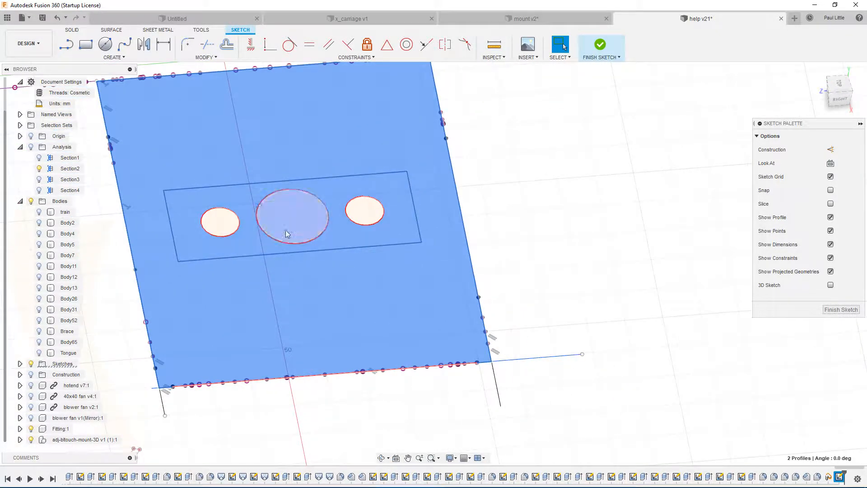
click(301, 223)
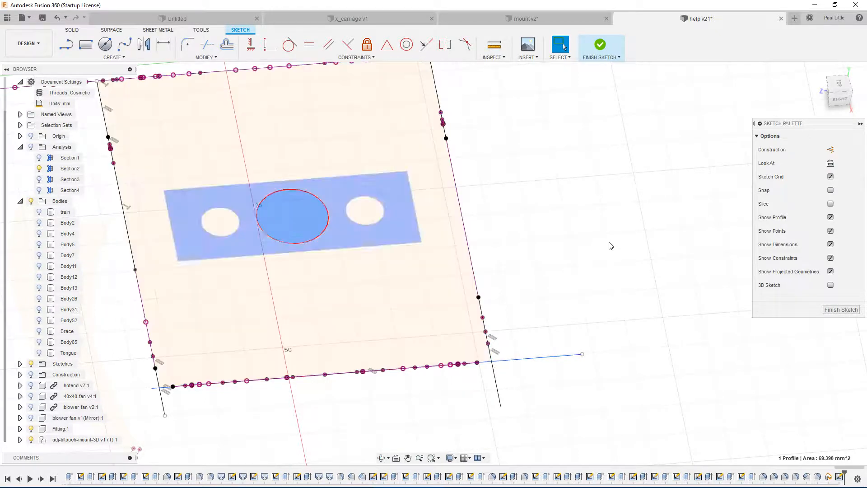
click(314, 238)
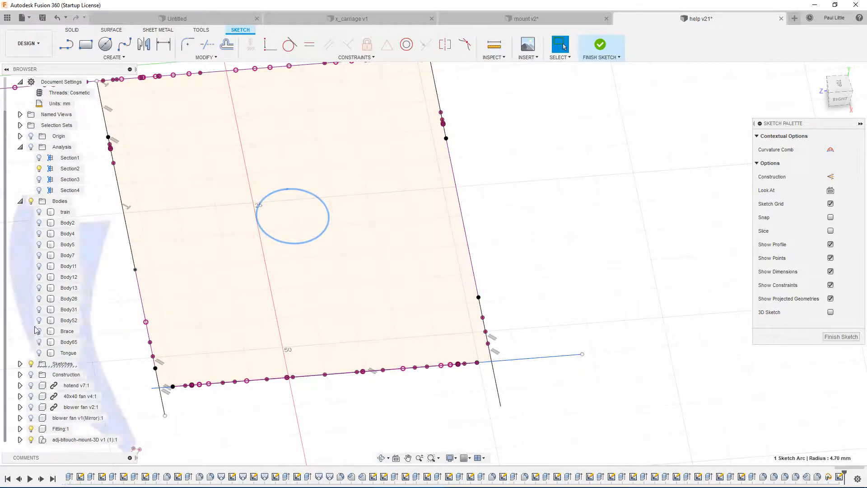
Search for the tube fitting by showing the hidden bodies one at a time, from Body65 and Brace up to train
click(39, 342)
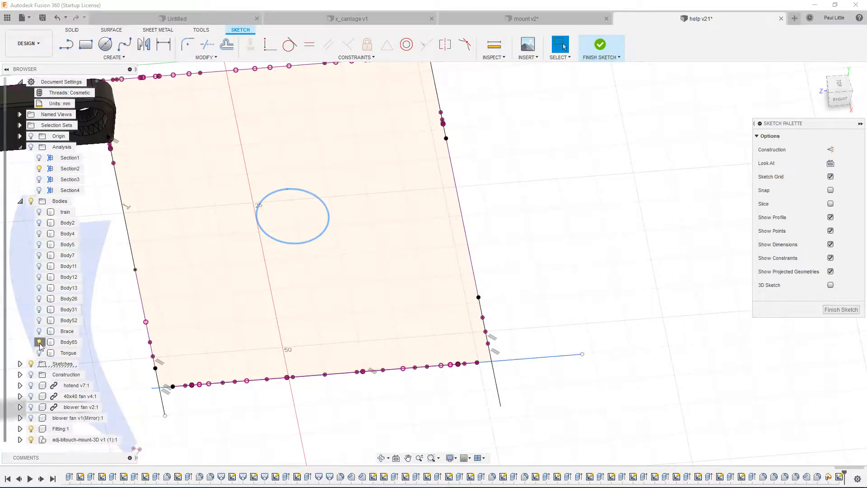
click(39, 341)
scroll(155, 299, down, 8)
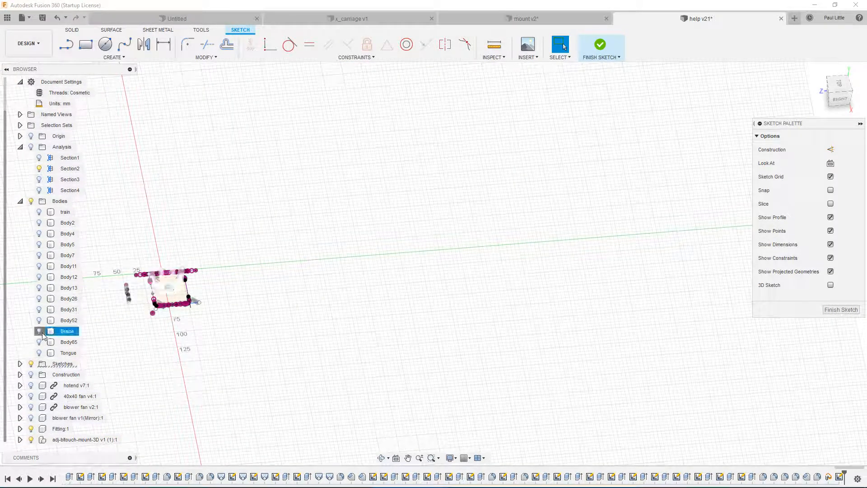
click(39, 331)
click(39, 321)
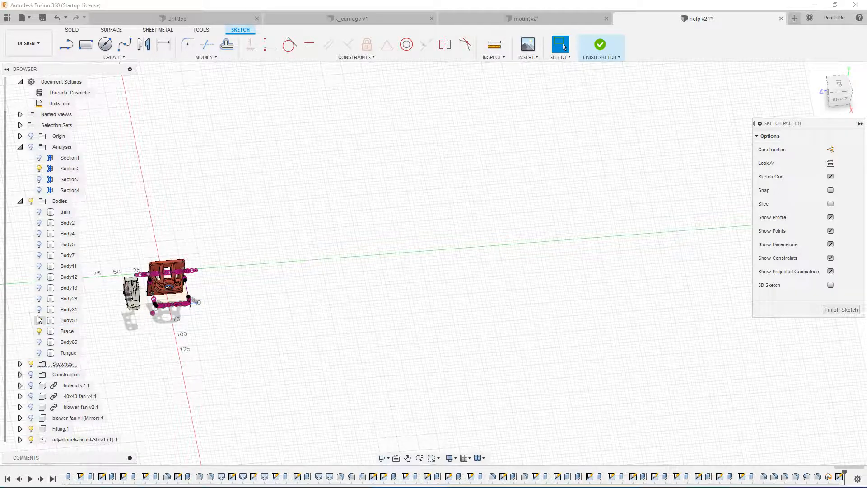
click(39, 309)
click(39, 299)
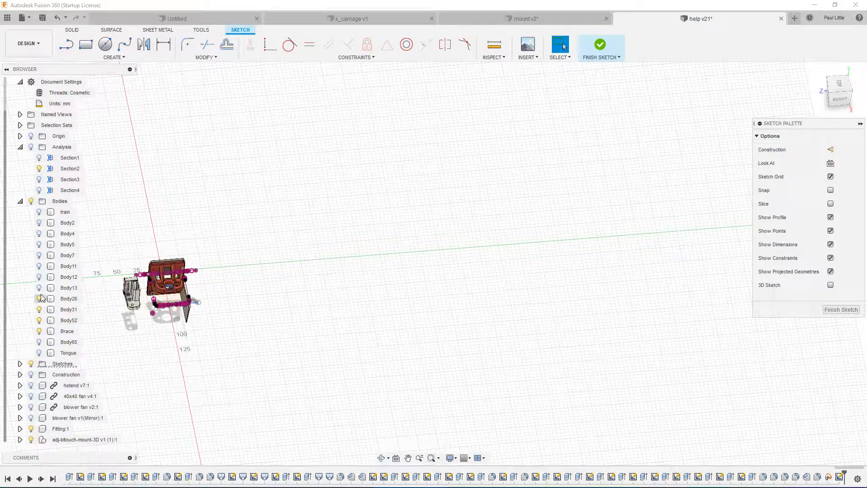
click(39, 288)
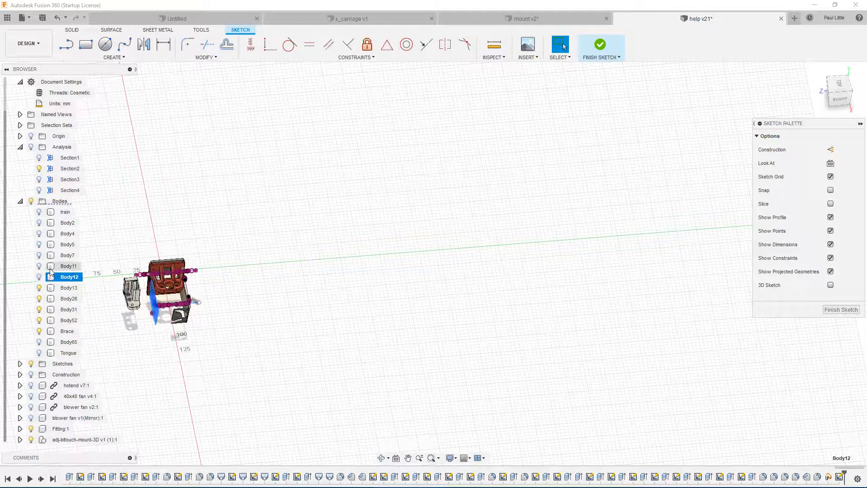
click(39, 277)
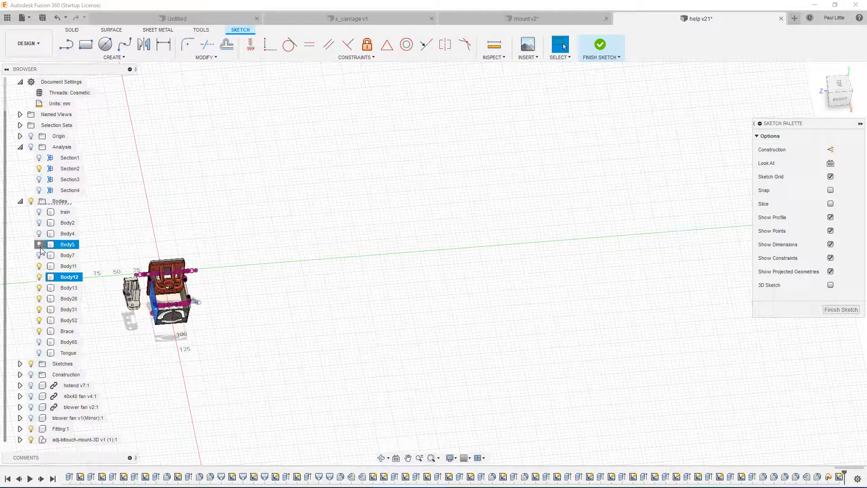
click(38, 244)
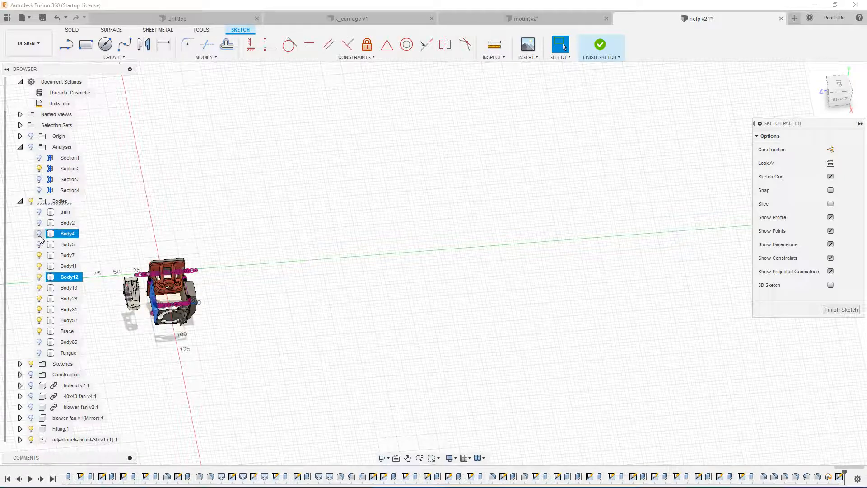
click(39, 233)
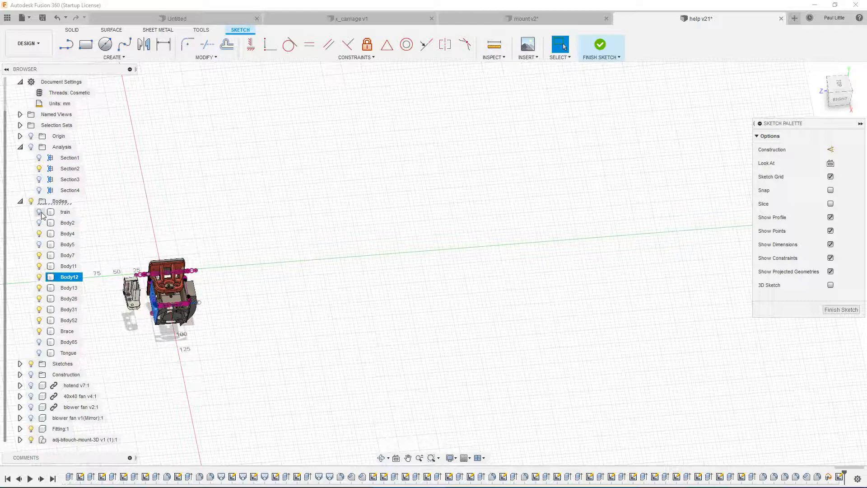
click(39, 212)
Hide the displayed bodies again, from train down to Brace, leaving only the sketch in view
click(40, 212)
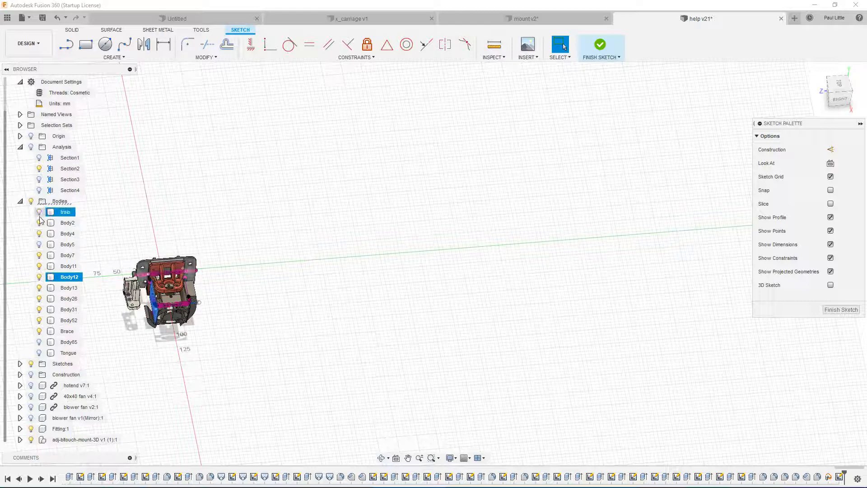
click(39, 233)
click(39, 255)
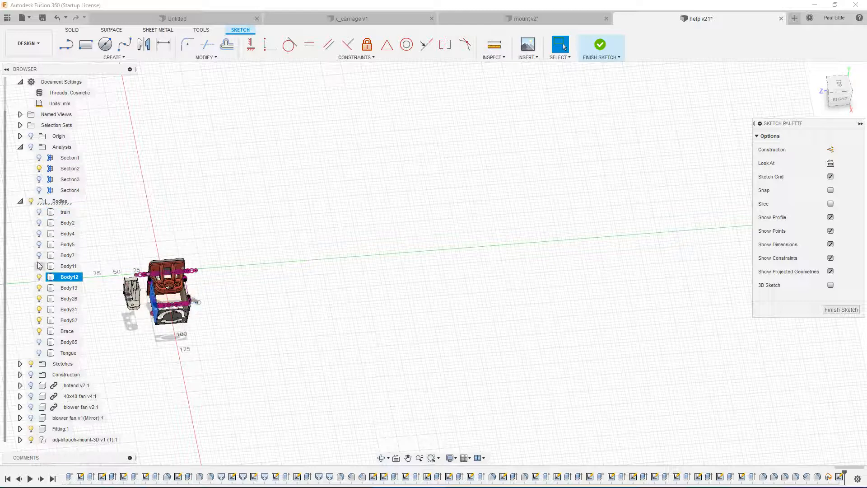
click(40, 266)
click(39, 287)
click(39, 298)
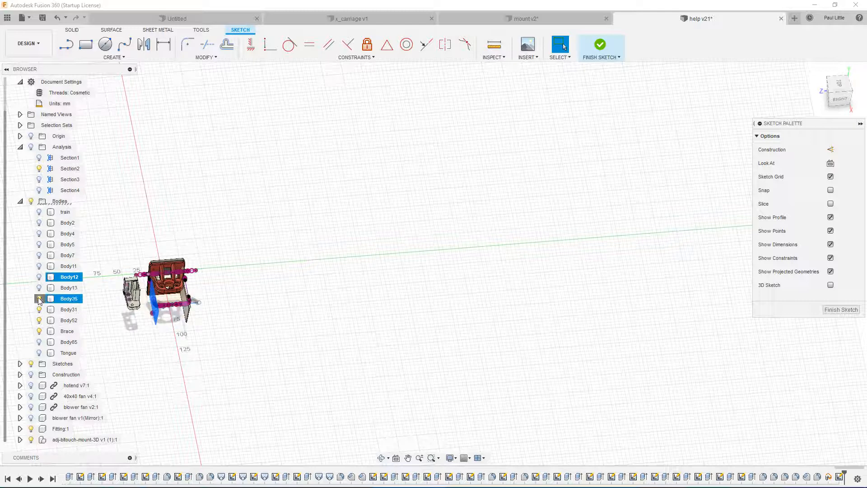
click(39, 310)
click(40, 321)
click(39, 331)
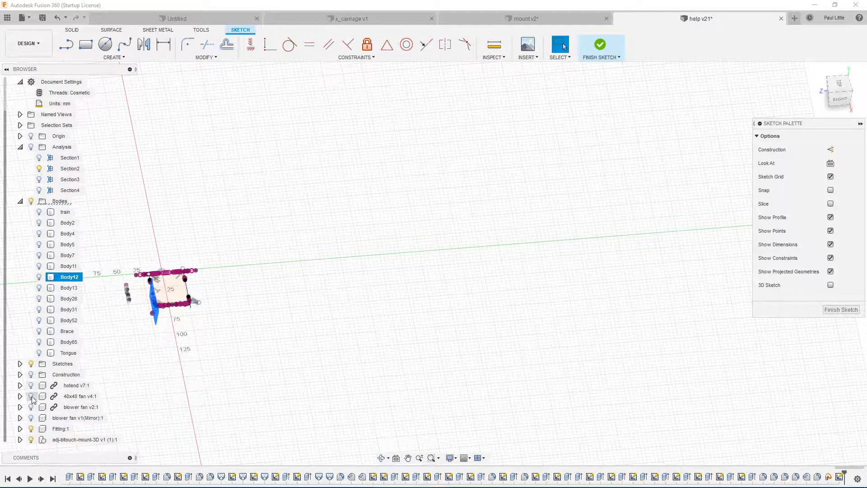
Expand the Fitting component, show its bodies and view the fitting's thread above the sketch outline from the side
scroll(41, 361, up, 1)
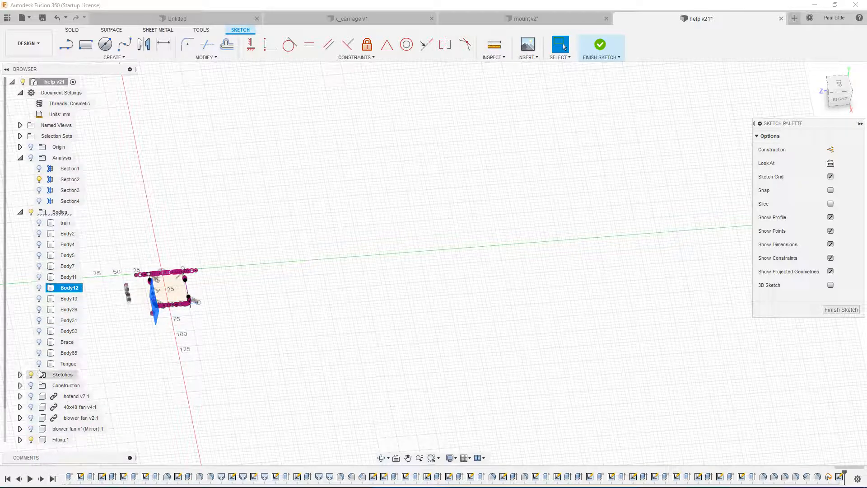
click(20, 440)
scroll(36, 438, down, 1)
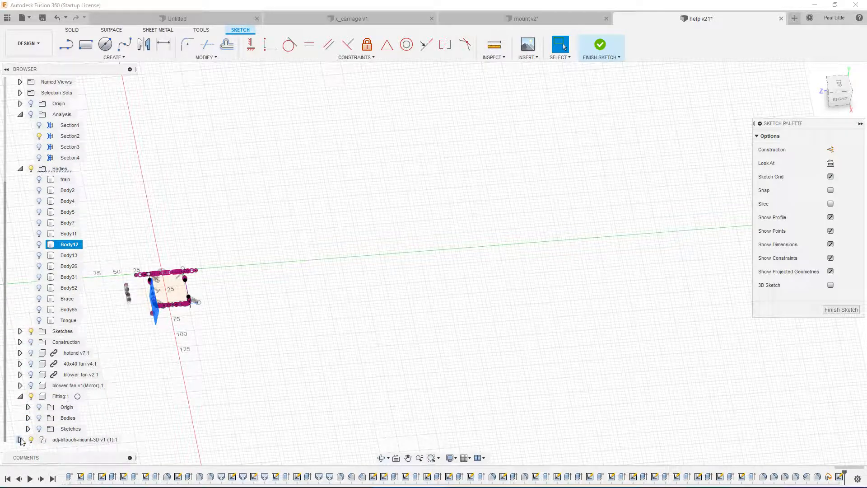
click(39, 418)
scroll(156, 346, up, 5)
mouse_move(156, 346)
shift+middle_down()
mouse_move(135, 306)
mouse_move(248, 301)
mouse_move(182, 312)
mouse_move(158, 324)
mouse_move(162, 333)
shift+middle_up()
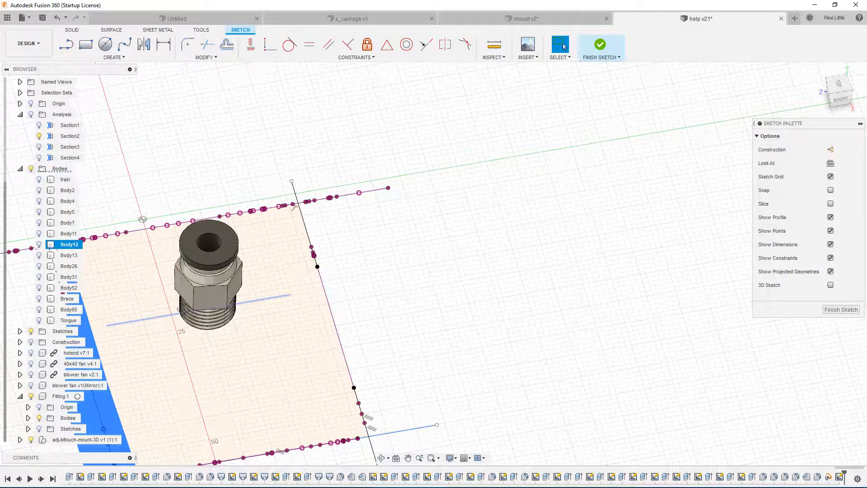
mouse_move(180, 312)
shift+middle_down()
mouse_move(176, 294)
mouse_move(171, 300)
mouse_move(200, 298)
mouse_move(204, 312)
mouse_move(198, 293)
mouse_move(170, 329)
mouse_move(183, 301)
mouse_move(195, 297)
shift+middle_up()
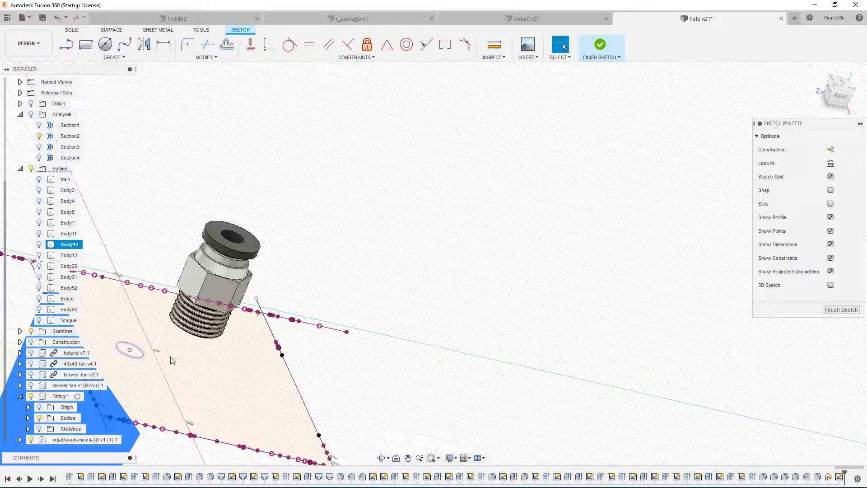
Show the hotend below the fitting and select the rectangular sketch profile around the three holes on its top face
click(32, 356)
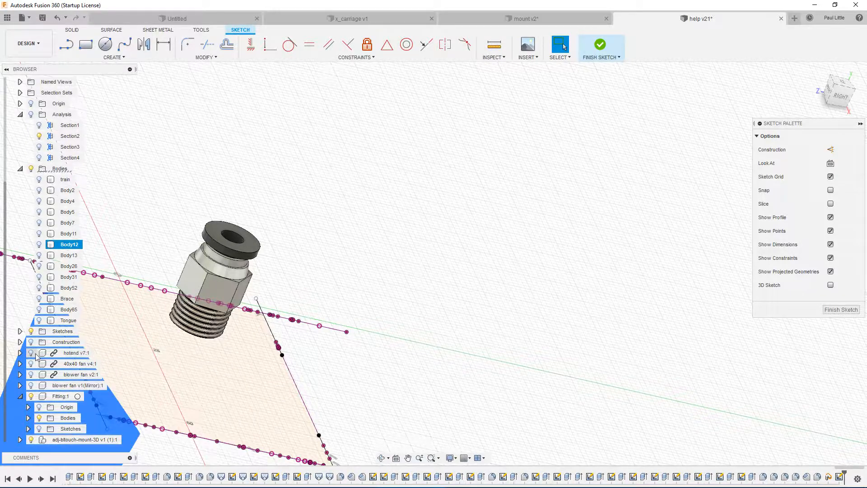
scroll(190, 333, down, 1)
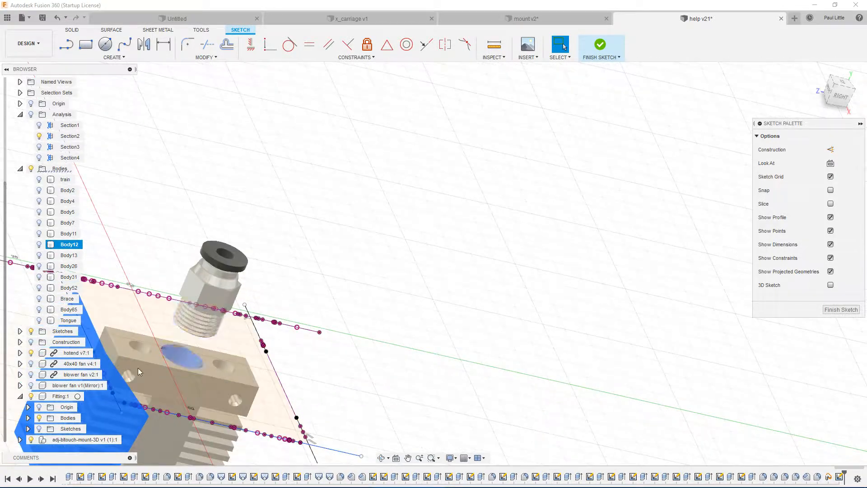
shift+middle_drag(197, 350, 153, 369)
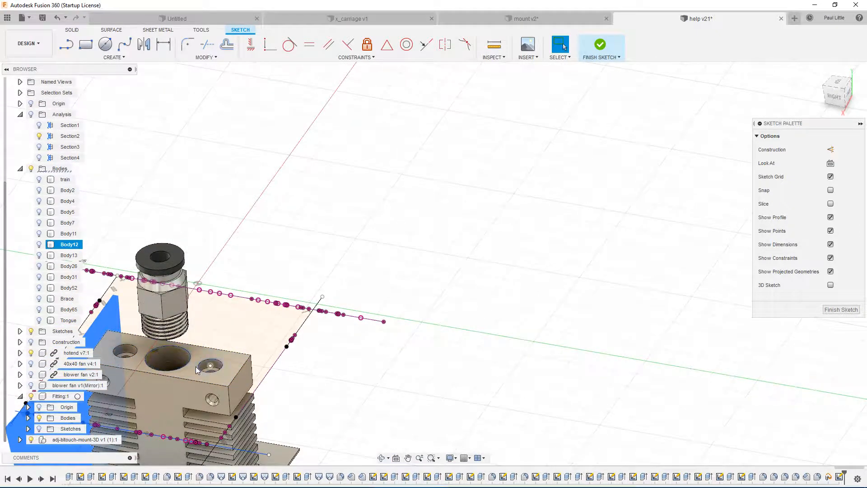
click(188, 379)
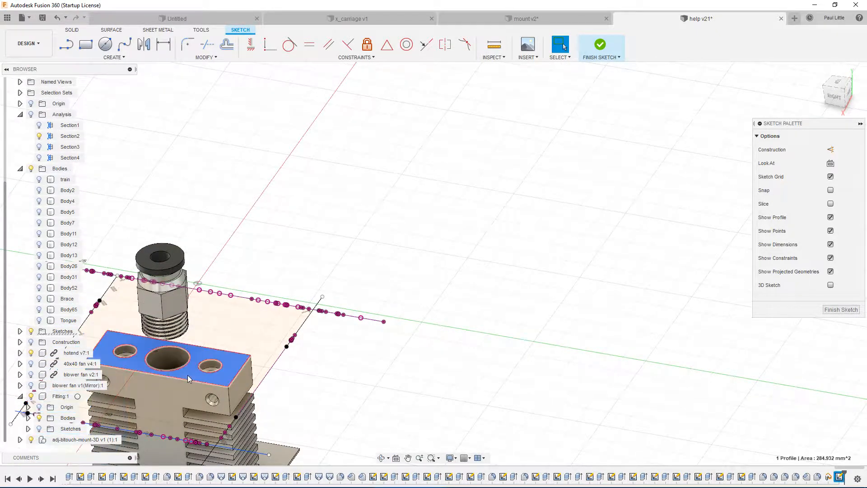
key(e)
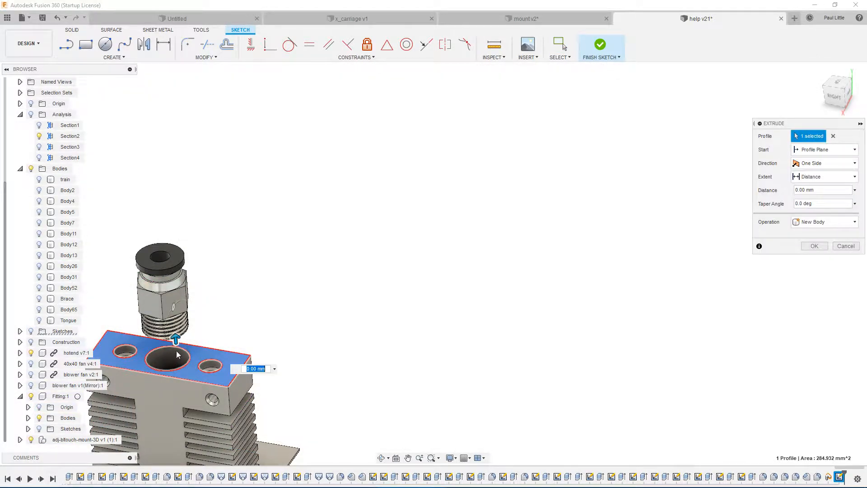
mouse_move(176, 341)
mouse_down()
mouse_move(177, 330)
mouse_move(178, 343)
mouse_move(185, 334)
mouse_up()
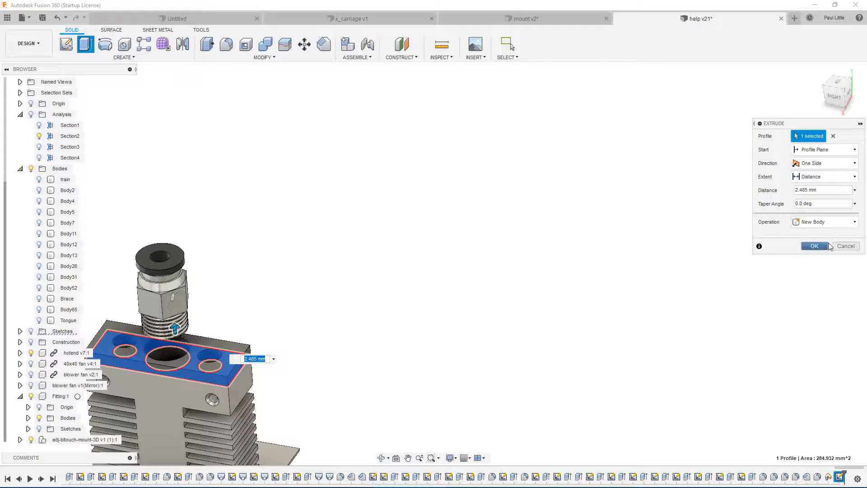
click(846, 246)
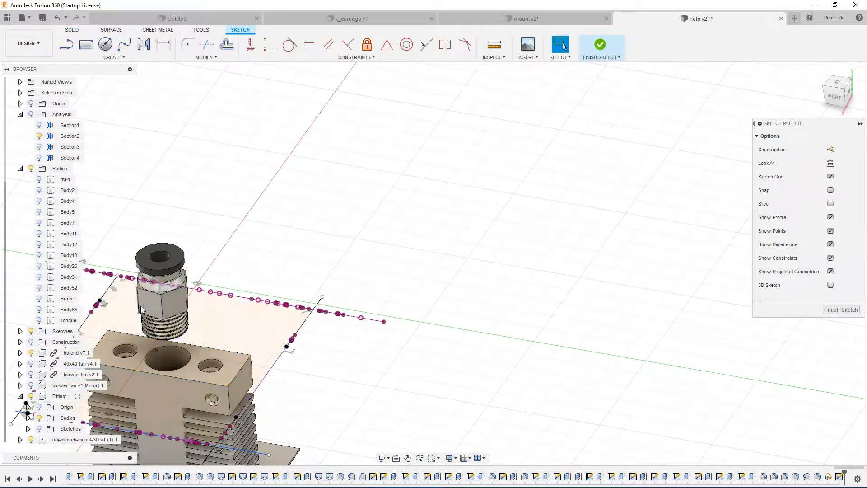
Measure the distance between two edges of the fitting's hexagonal section
mouse_move(125, 310)
shift+middle_down()
mouse_move(174, 325)
mouse_move(135, 169)
mouse_move(81, 251)
mouse_move(72, 213)
mouse_move(154, 273)
shift+middle_up()
click(157, 270)
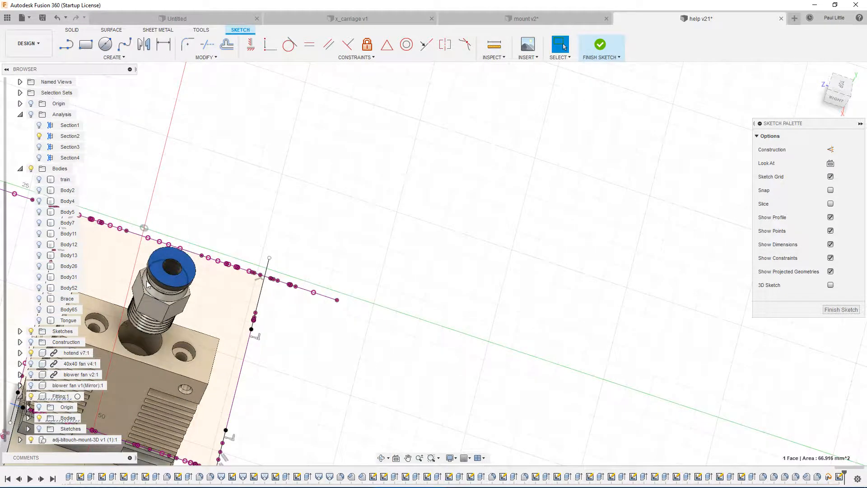
scroll(158, 276, up, 2)
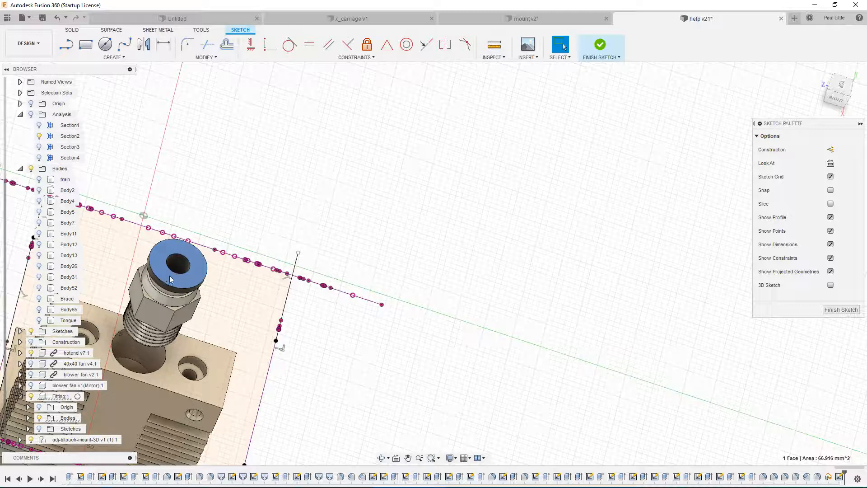
click(502, 59)
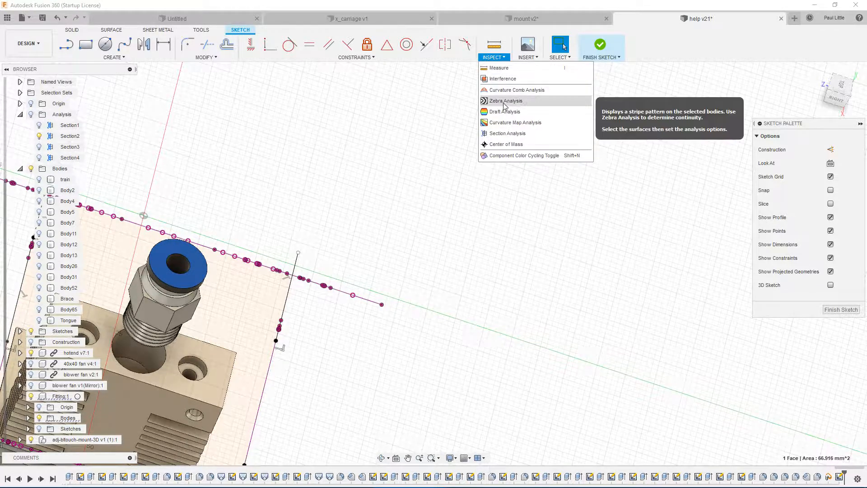
click(172, 317)
click(165, 318)
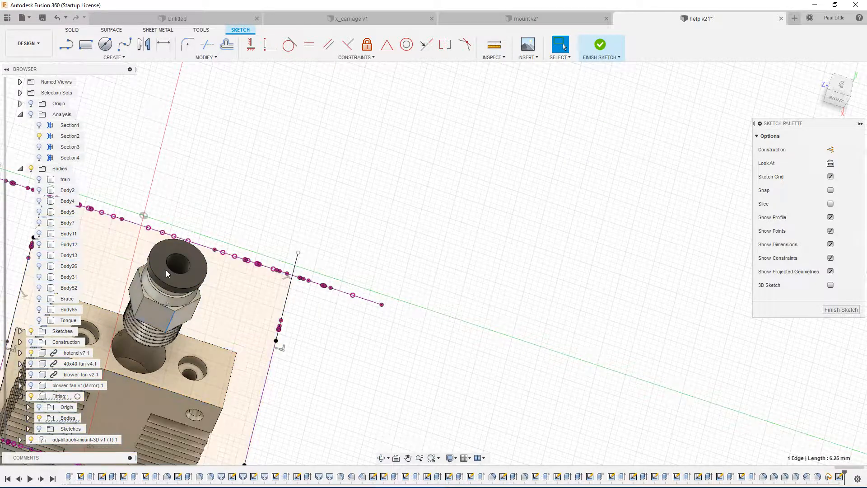
shift+middle_drag(180, 304, 189, 342)
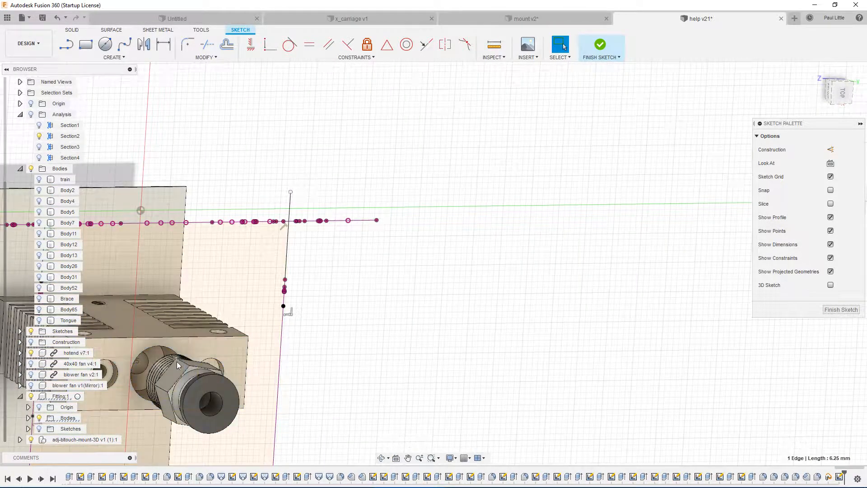
scroll(183, 355, up, 3)
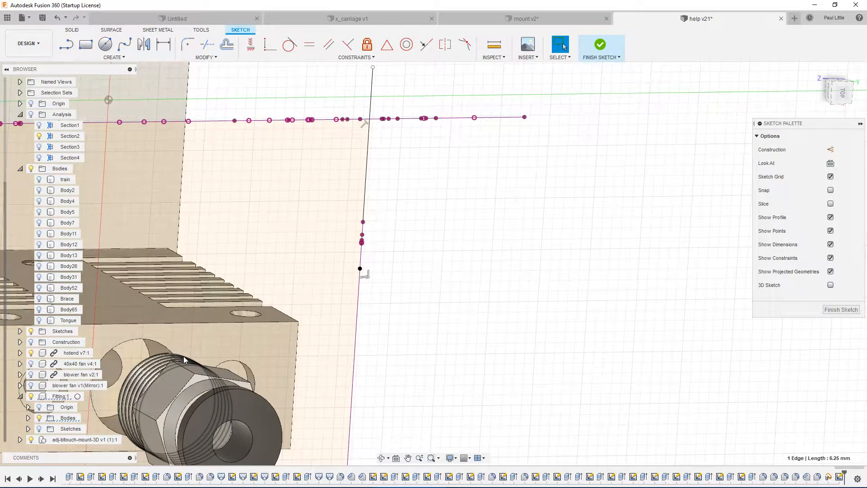
shift+middle_drag(183, 356, 187, 394)
shift+click(194, 386)
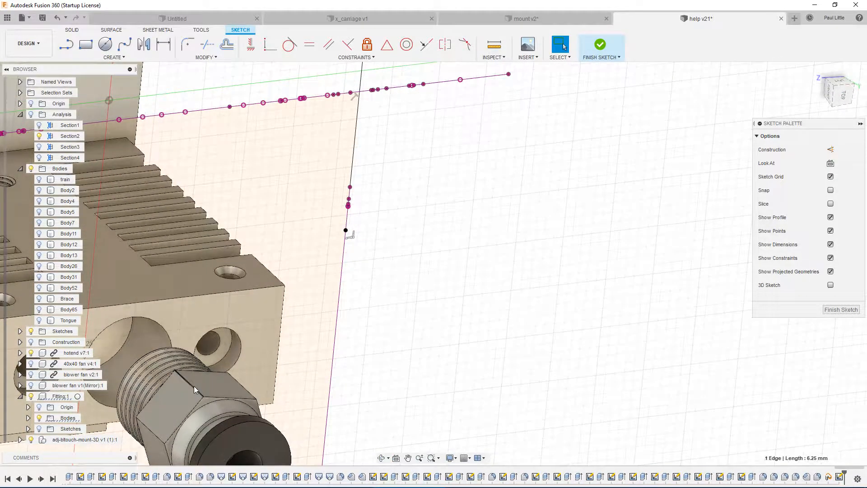
mouse_move(290, 350)
shift+middle_down()
mouse_move(359, 344)
mouse_move(340, 326)
mouse_move(343, 316)
shift+middle_up()
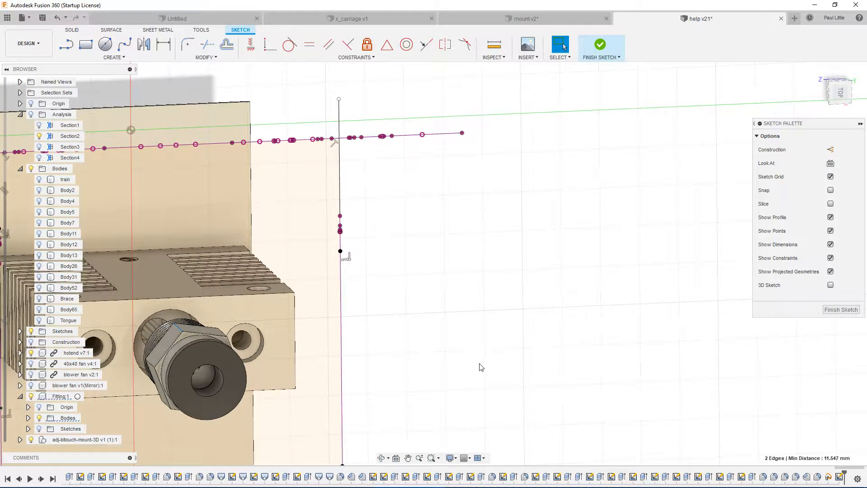
Hide the Fitting component and sketch a 12 mm diameter circle centred on the large middle hole in the hotend's top face
scroll(480, 368, down, 3)
shift+middle_drag(339, 367, 283, 367)
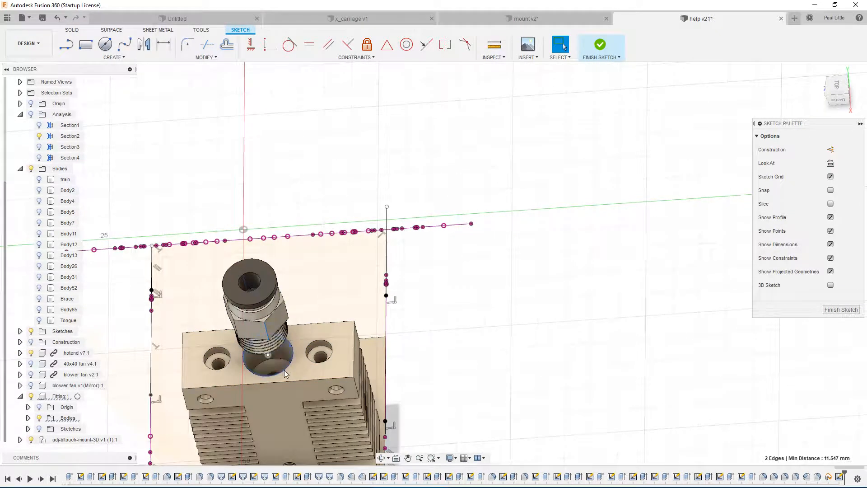
key(c)
scroll(272, 365, up, 2)
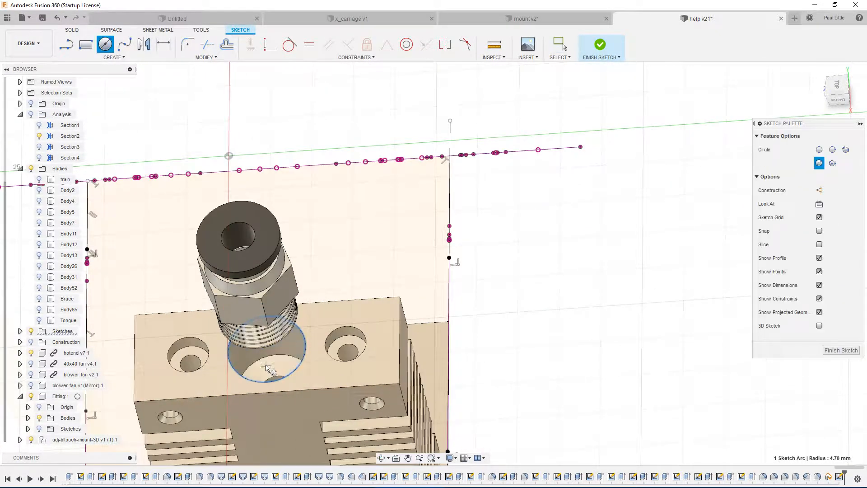
scroll(267, 351, up, 2)
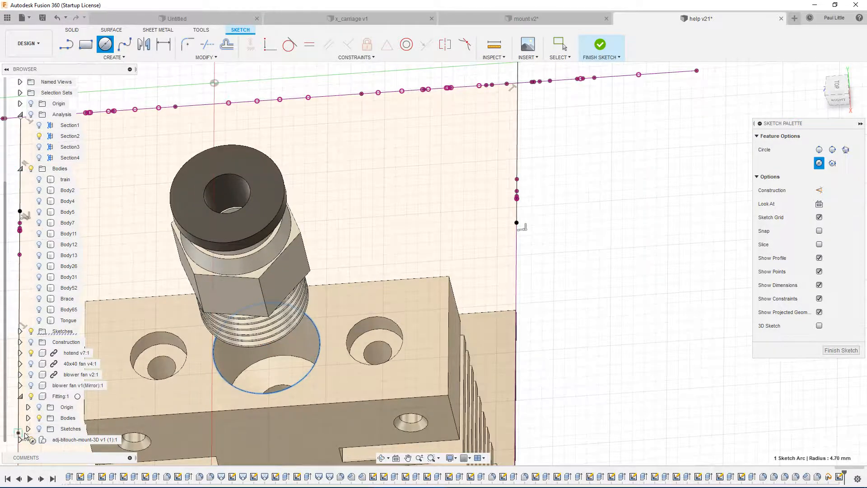
click(31, 396)
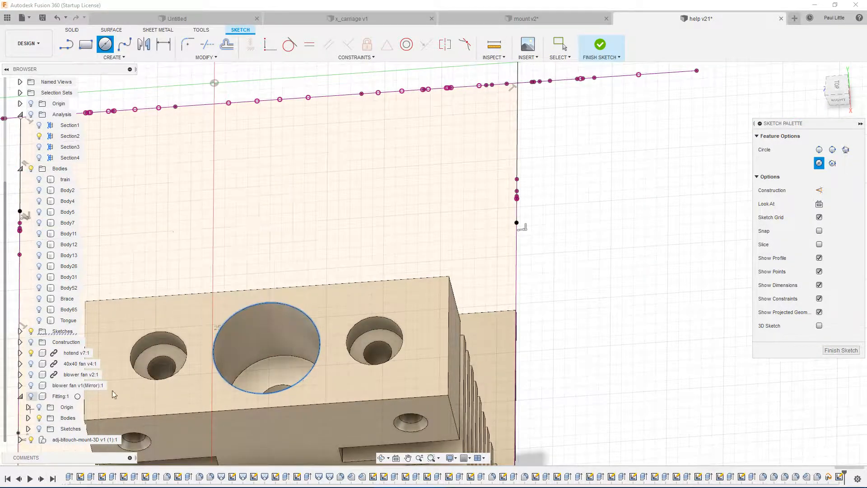
click(266, 349)
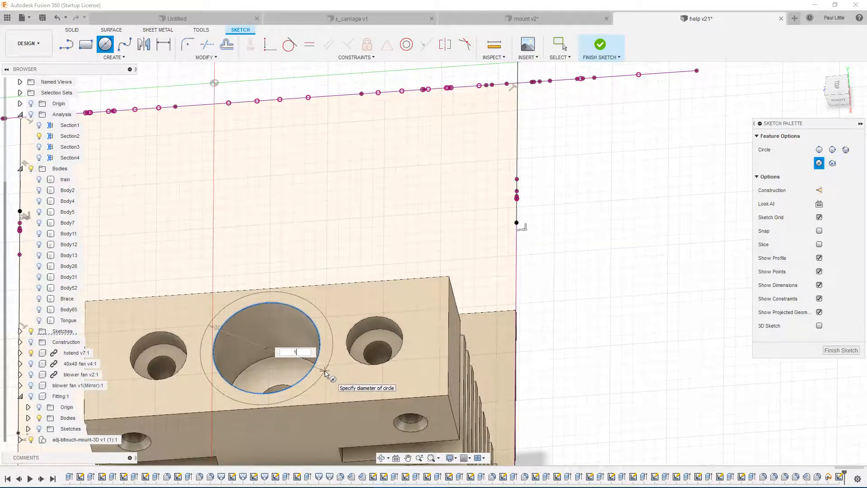
key(Tab)
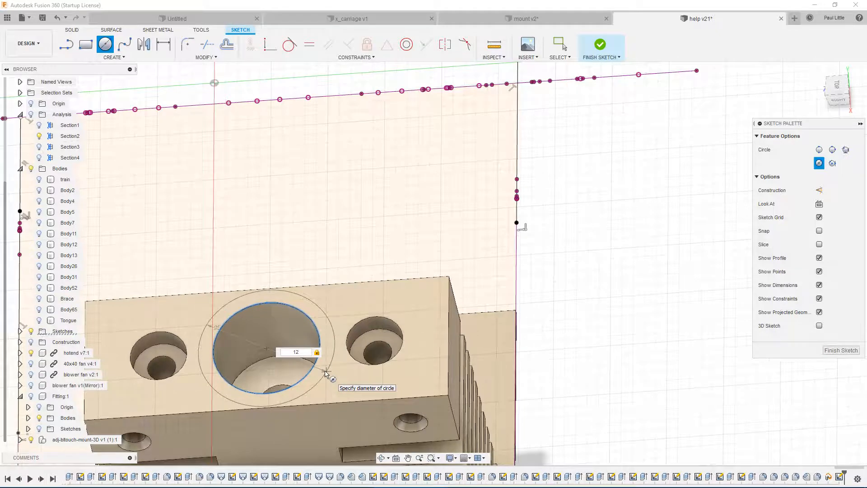
click(326, 374)
key(Escape)
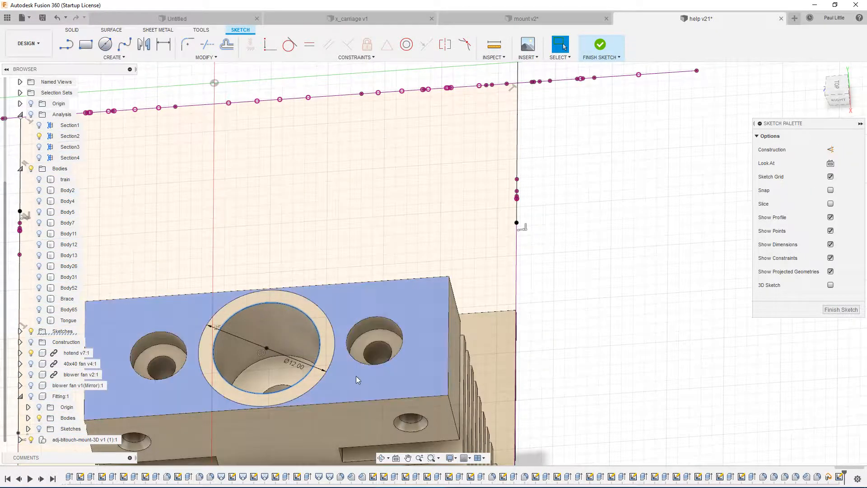
Select the two profiles around the holes, and show and hide the Fitting component to check it against the 12 mm circle
click(349, 346)
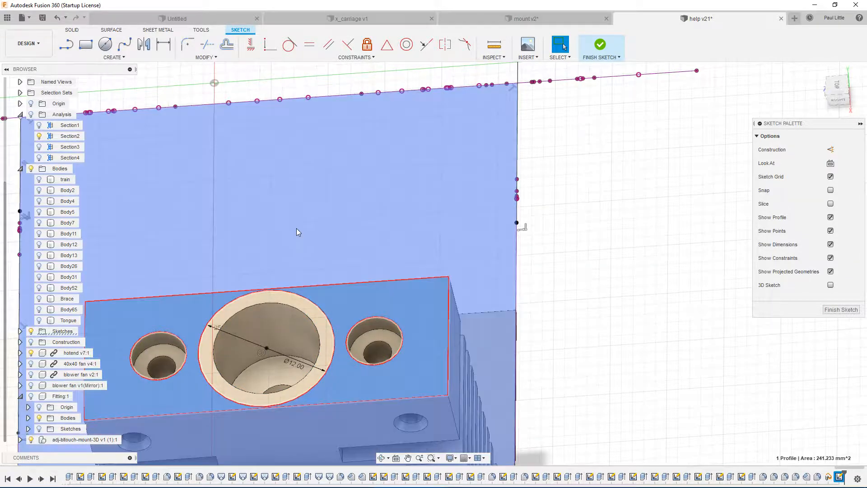
shift+click(296, 229)
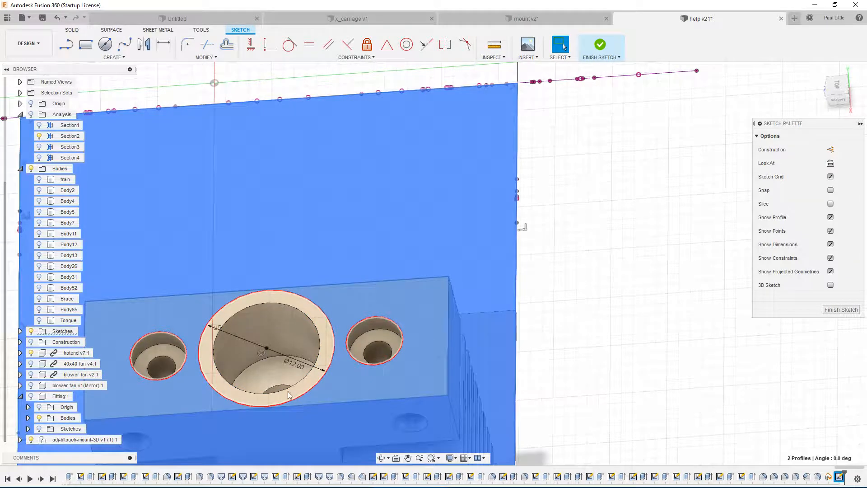
scroll(264, 352, down, 3)
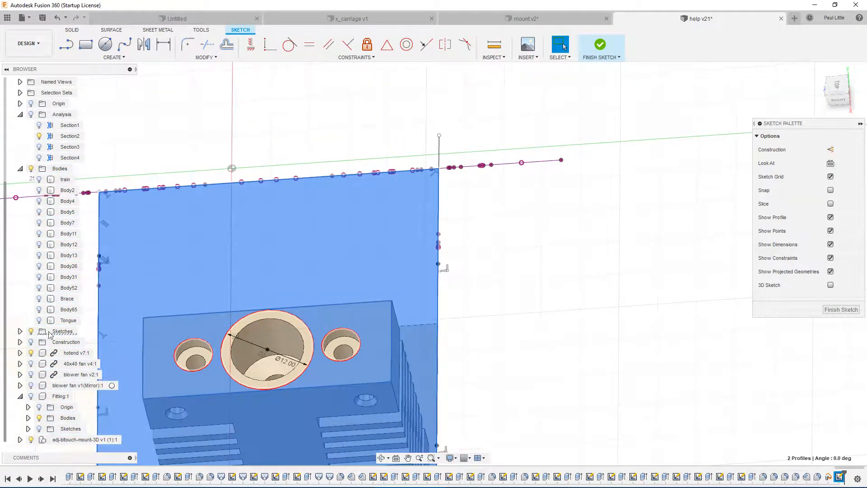
click(32, 397)
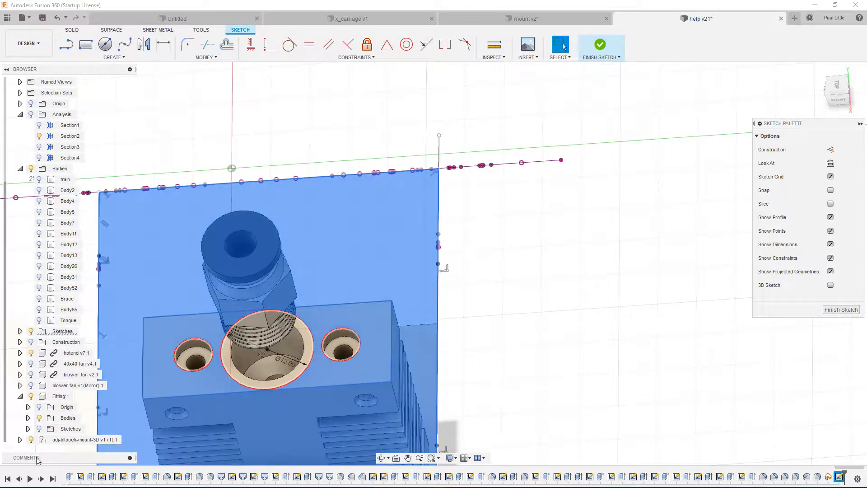
click(31, 397)
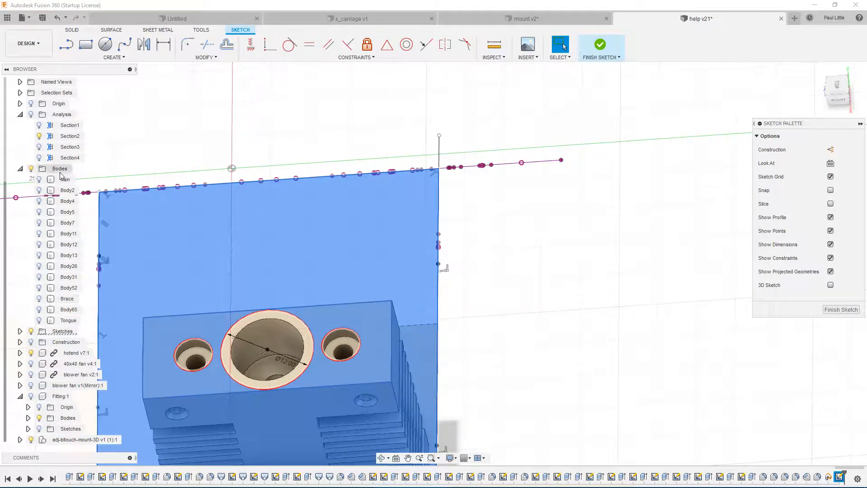
scroll(63, 85, up, 2)
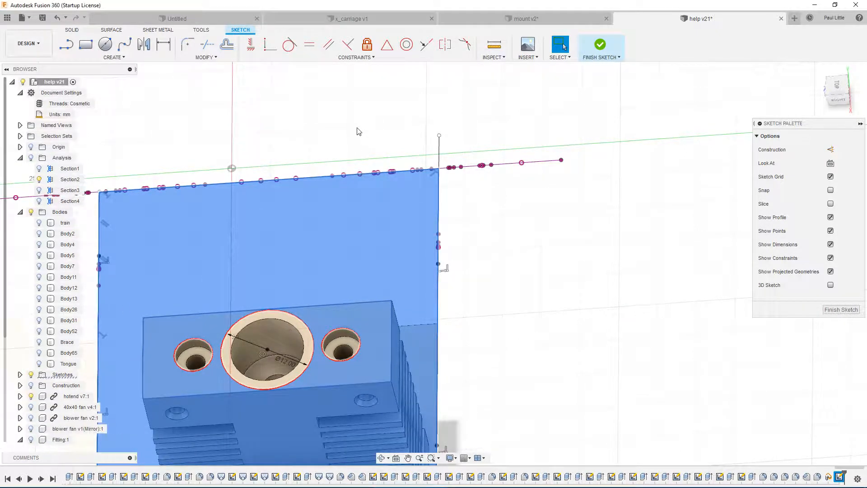
Start an extrusion of the outer plate profile and the hotend-top profile around the three holes, starting from an offset plane
click(184, 253)
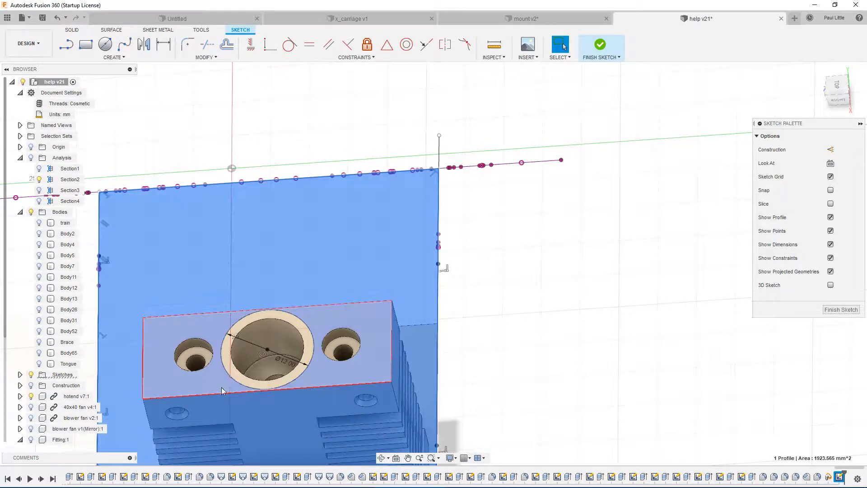
shift+click(198, 361)
key(e)
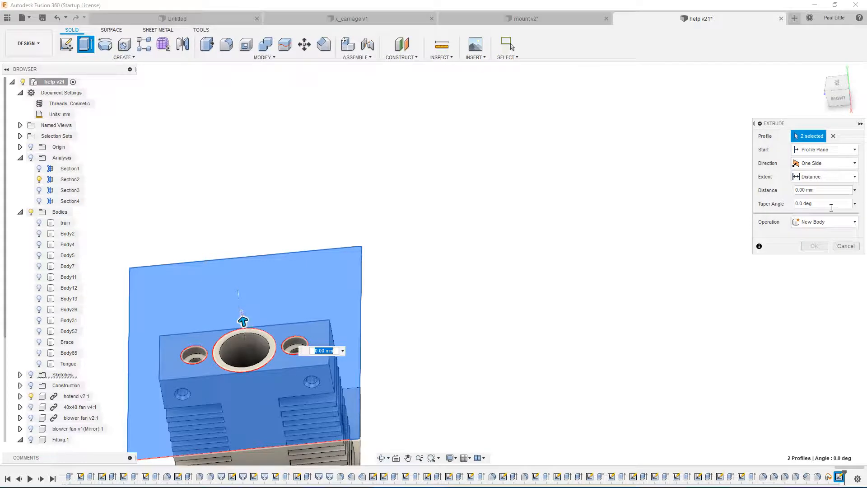
shift+middle_drag(188, 317, 351, 268)
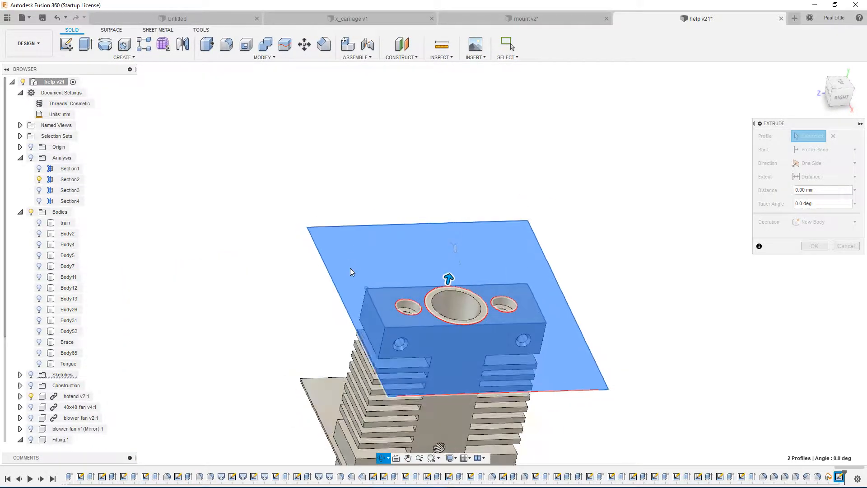
middle_drag(439, 263, 371, 303)
scroll(480, 267, up, 1)
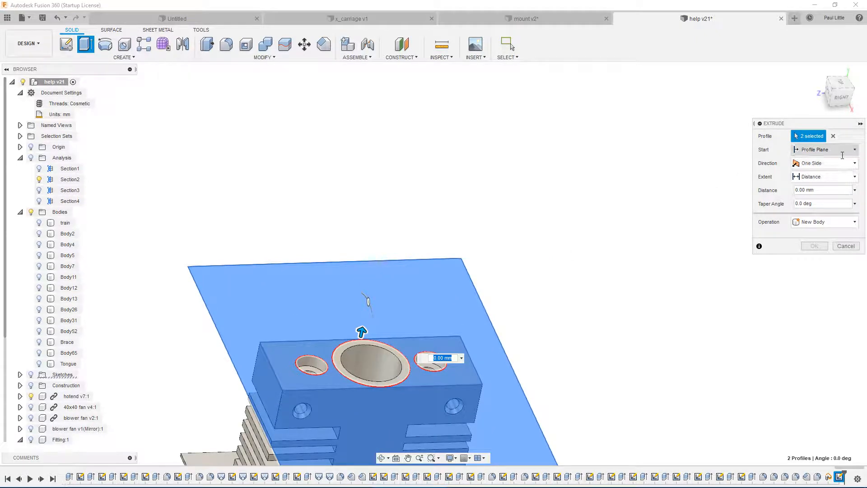
click(826, 149)
click(825, 177)
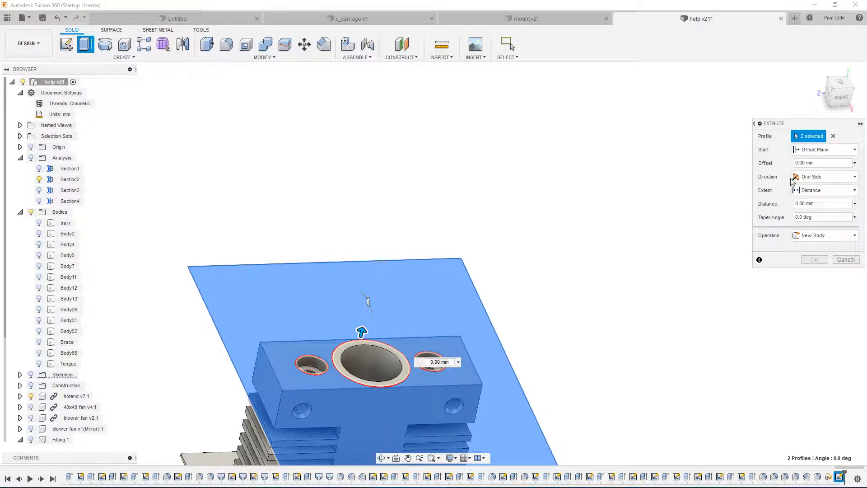
Set the extrusion's start offset to 0.005 mm and its distance to 5 mm, and inspect the preview from the right side
click(823, 163)
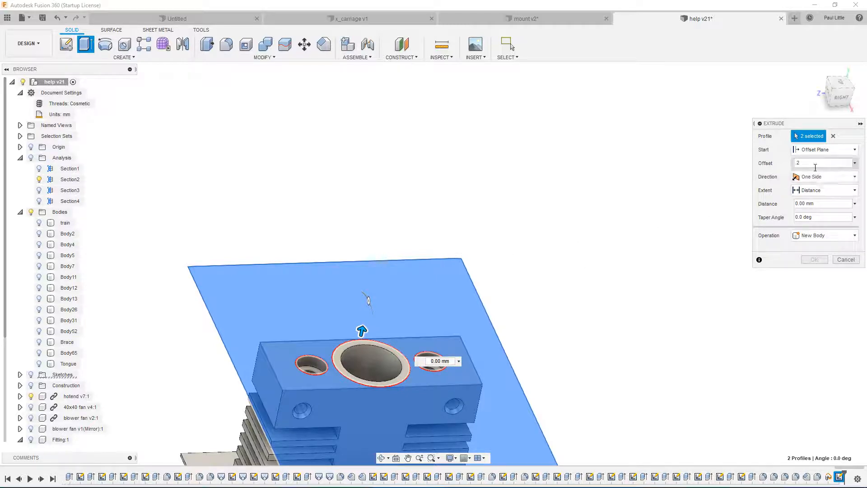
shift+middle_drag(424, 229, 410, 262)
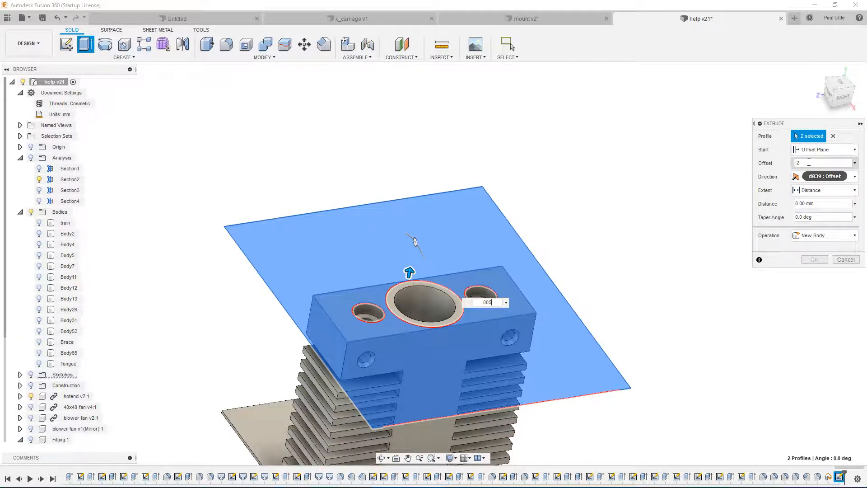
key(Return)
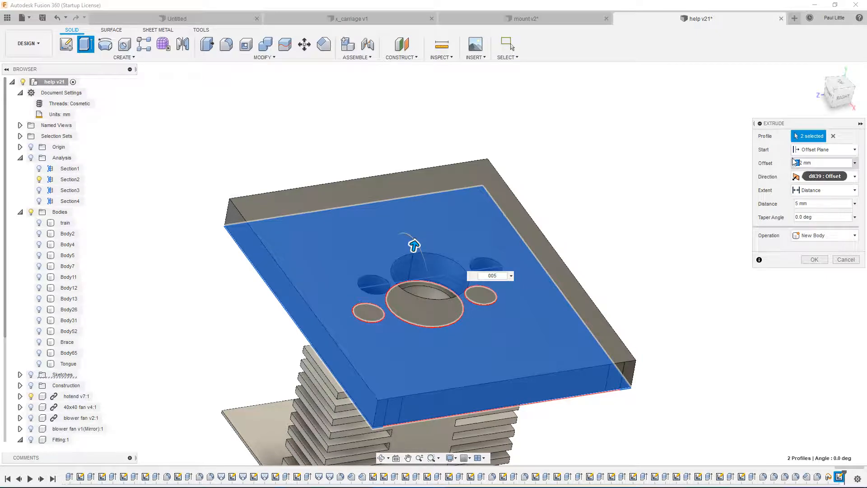
text(.005)
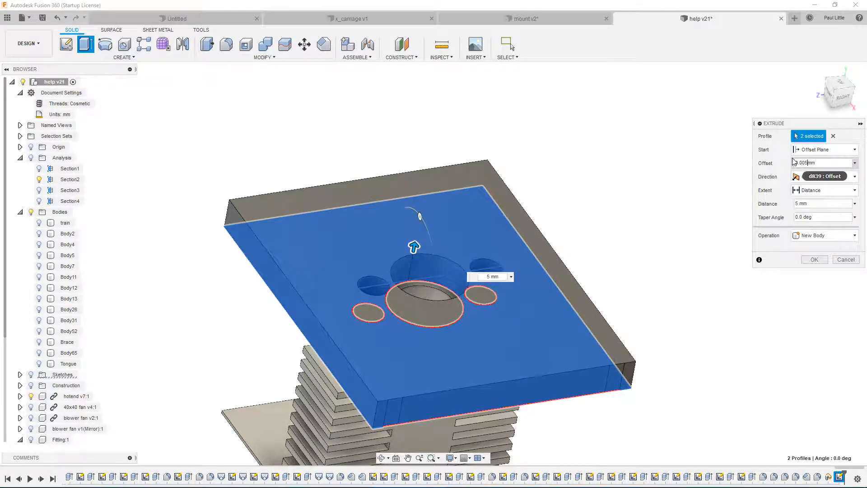
key(Return)
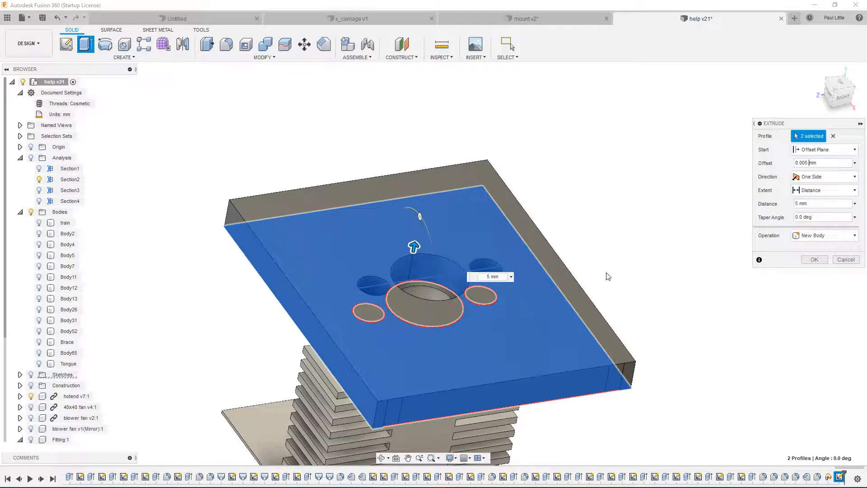
click(840, 96)
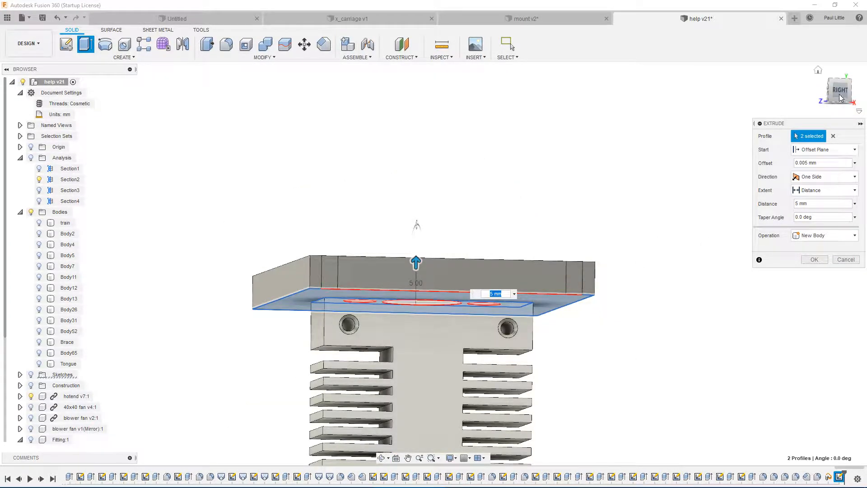
Set the plate extrusion's start offset to 0.02 mm and its distance to 3 mm, and create it as a new body
scroll(398, 301, up, 5)
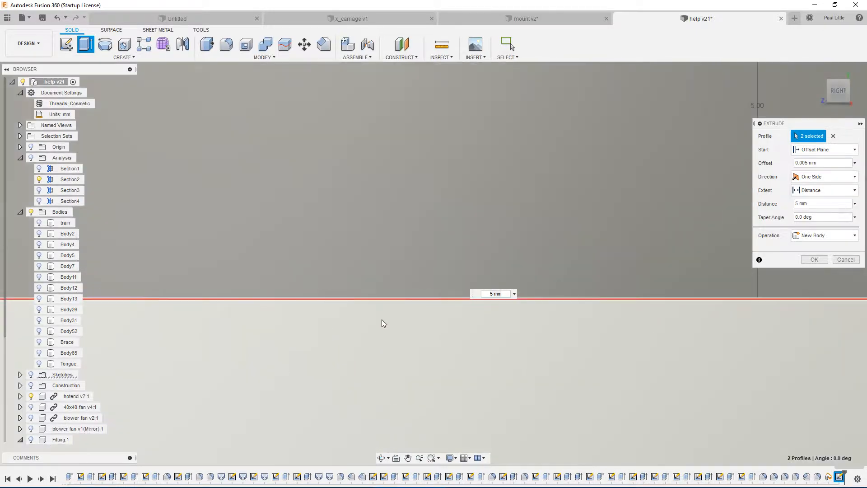
scroll(381, 319, down, 10)
shift+middle_drag(381, 319, 388, 365)
scroll(389, 361, up, 8)
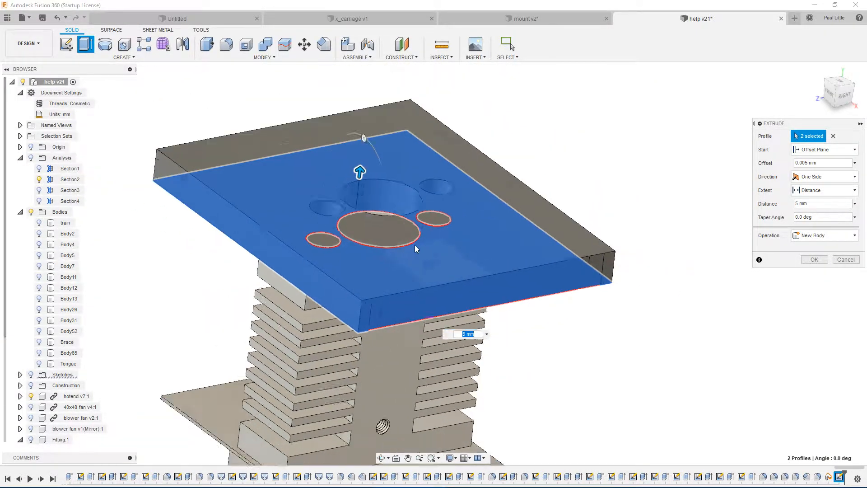
click(825, 165)
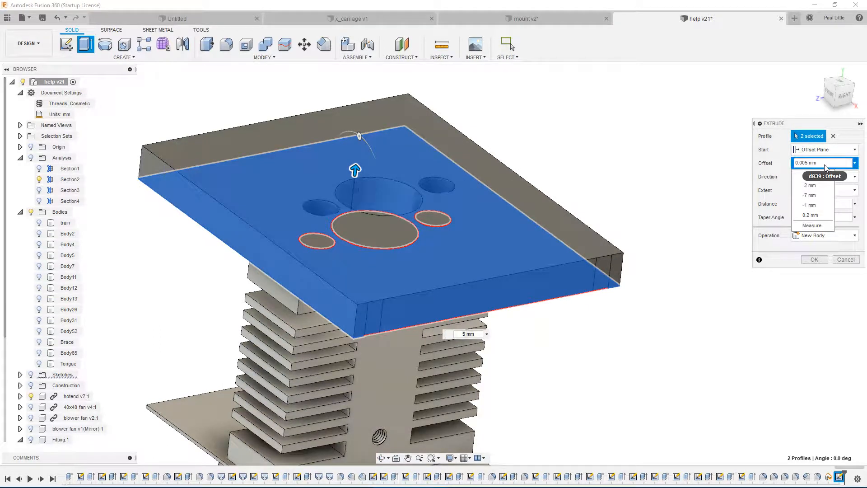
click(825, 165)
click(854, 164)
click(765, 163)
drag(837, 163, 784, 172)
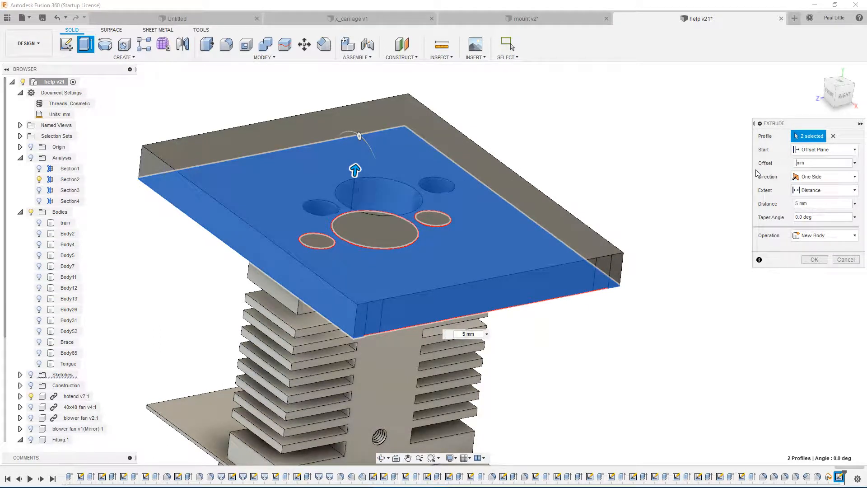
text(.02)
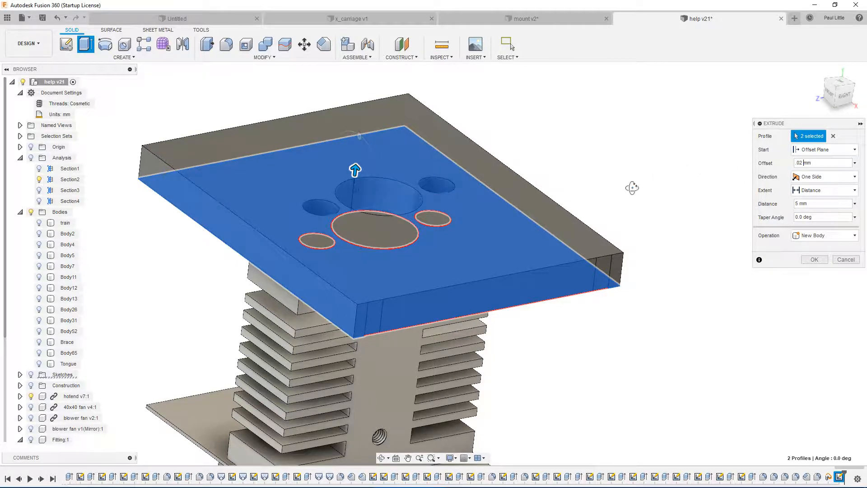
shift+middle_drag(632, 187, 606, 199)
text(3)
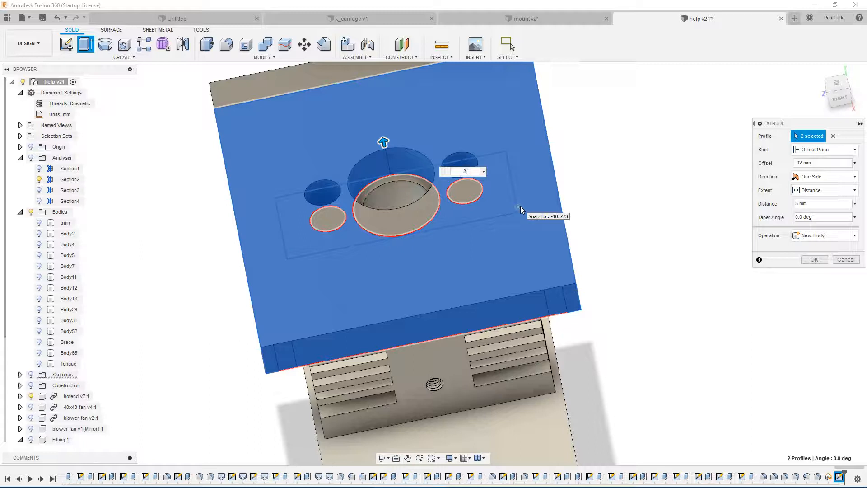
click(820, 262)
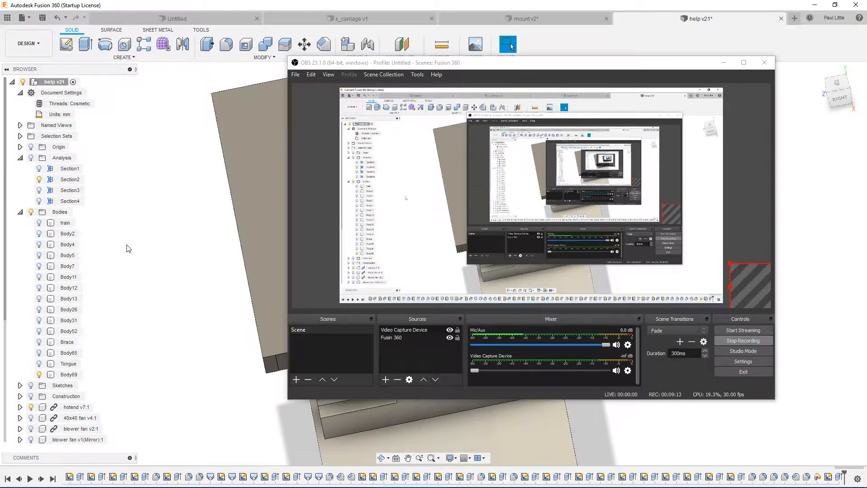
Show the train body behind the hotend and new plate
click(448, 4)
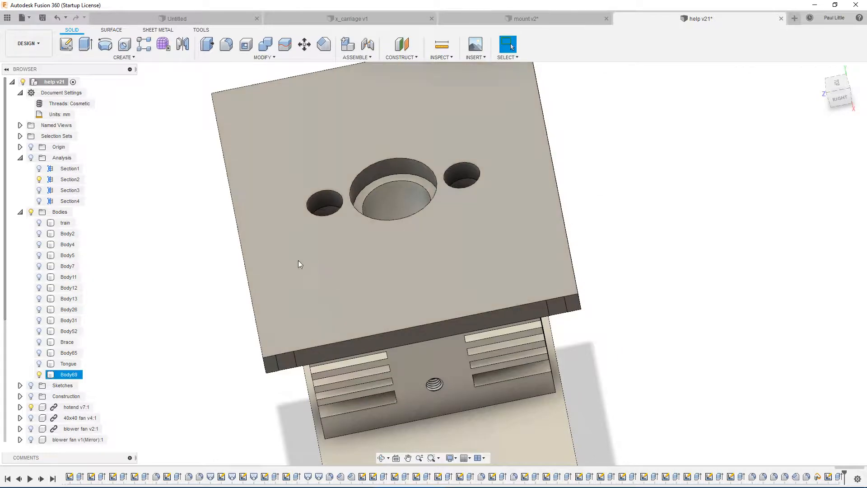
mouse_move(243, 292)
mouse_down()
mouse_move(282, 269)
mouse_move(289, 242)
mouse_move(335, 258)
mouse_move(244, 265)
mouse_move(321, 265)
mouse_move(267, 284)
mouse_move(370, 283)
mouse_move(215, 265)
mouse_move(267, 297)
mouse_move(252, 292)
mouse_up()
key(Escape)
click(39, 223)
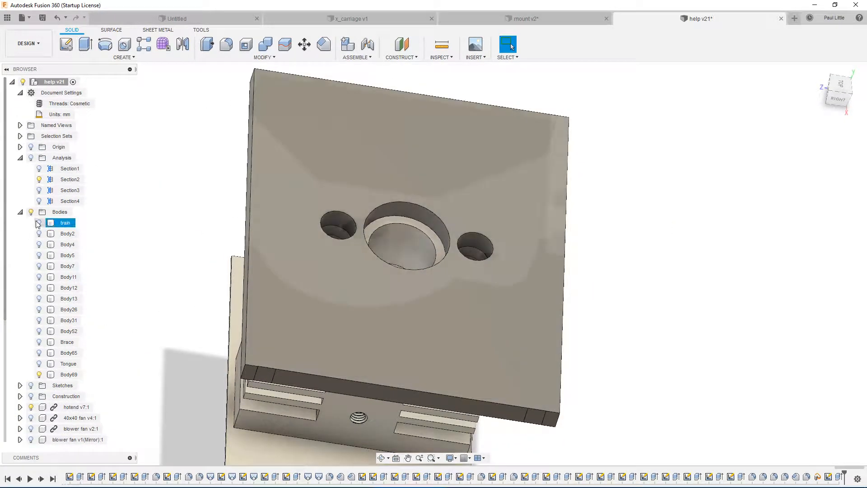
scroll(144, 239, down, 5)
click(174, 238)
shift+middle_drag(145, 256, 124, 224)
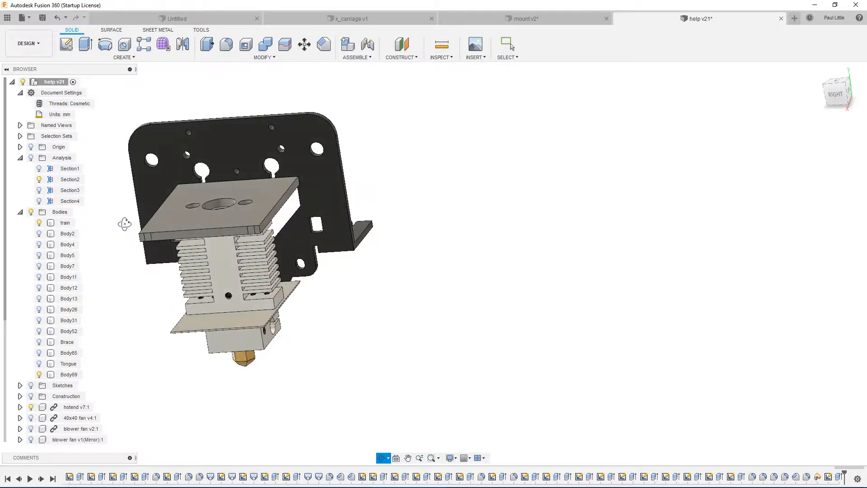
Show the 40x40 fan, the blower fan and its mirrored copy, and inspect the assembly from several sides
click(30, 418)
click(31, 428)
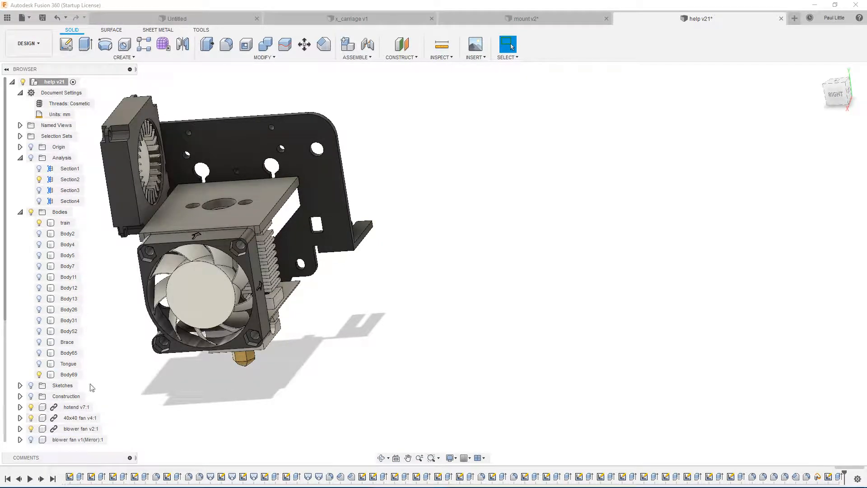
click(30, 439)
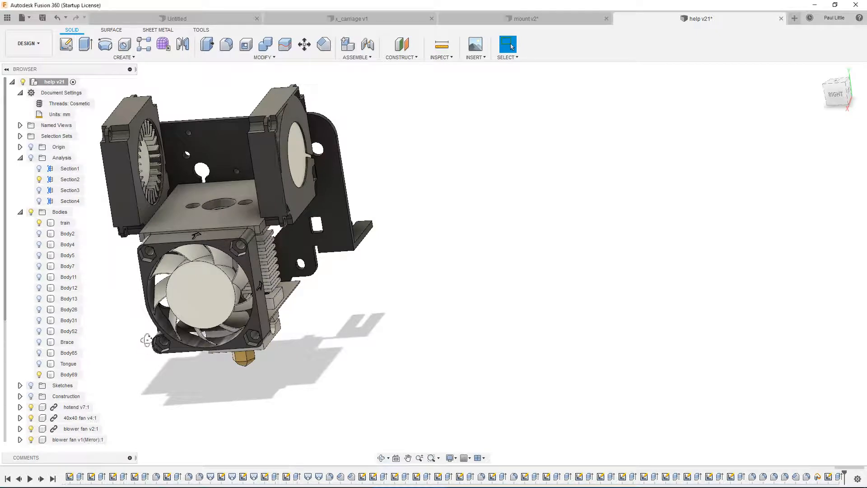
shift+middle_drag(148, 341, 167, 186)
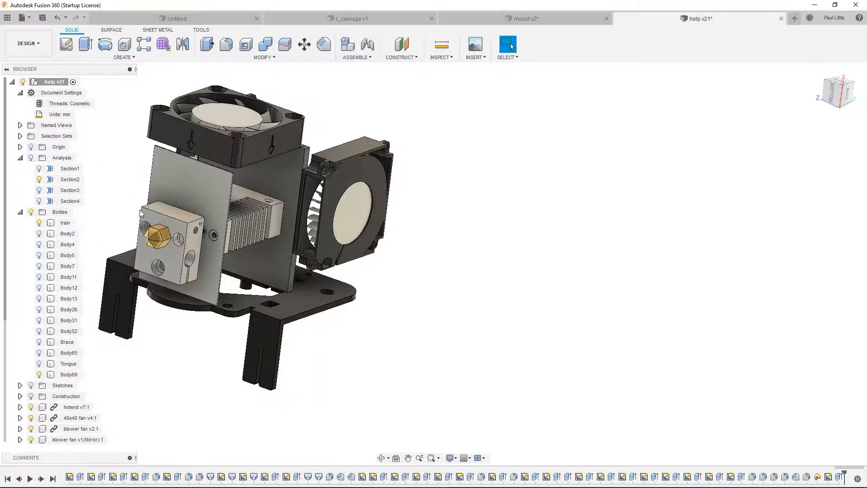
shift+middle_drag(179, 251, 197, 314)
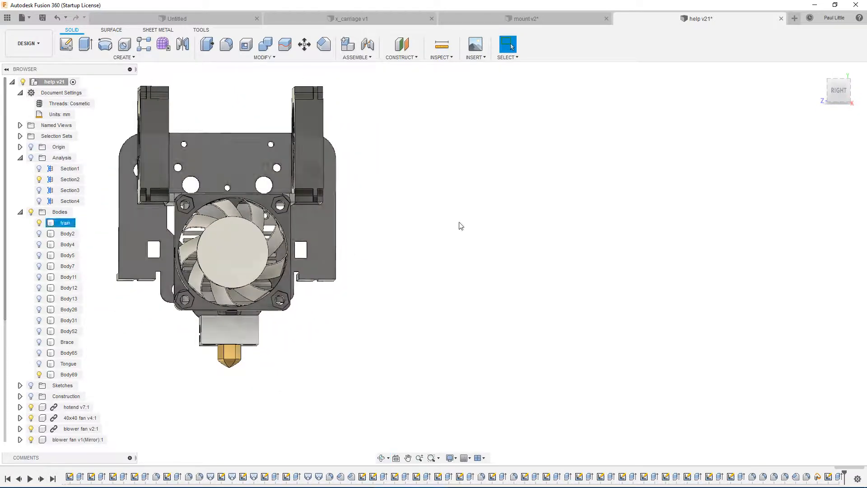
click(835, 96)
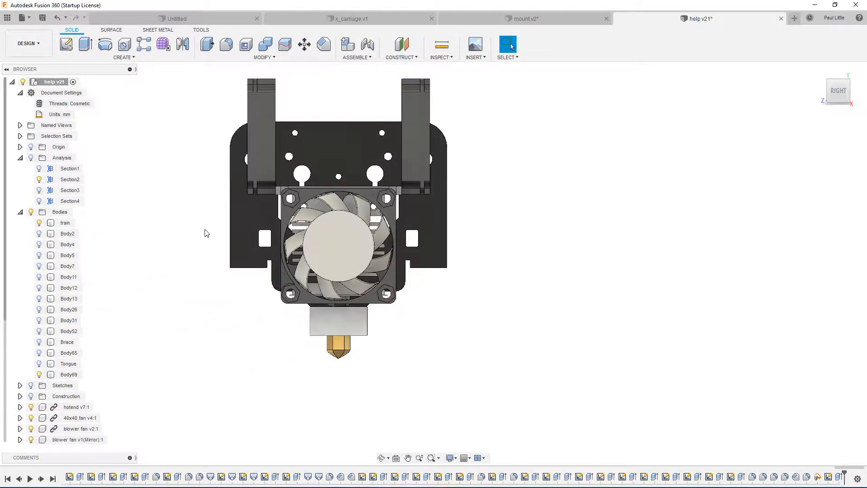
shift+middle_drag(206, 233, 347, 261)
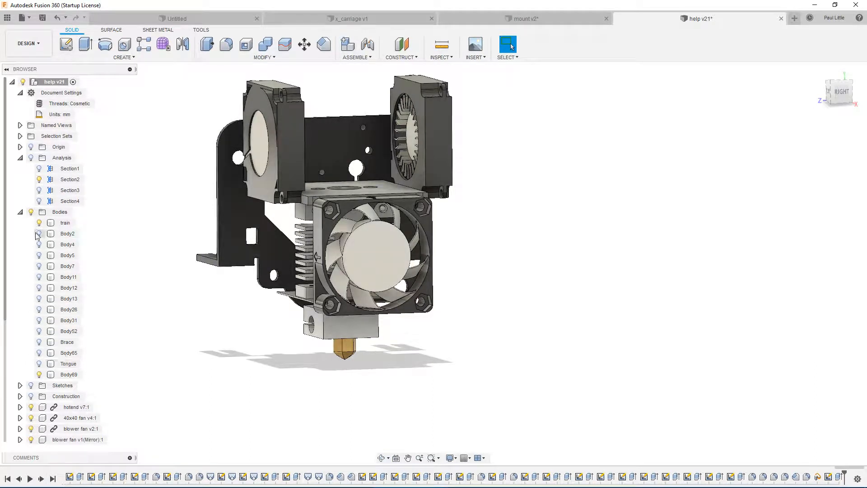
Hide the 40x40 fan and start a sketch on the front edge face of the new plate, viewed from the right
click(31, 418)
scroll(326, 207, up, 3)
scroll(371, 209, up, 3)
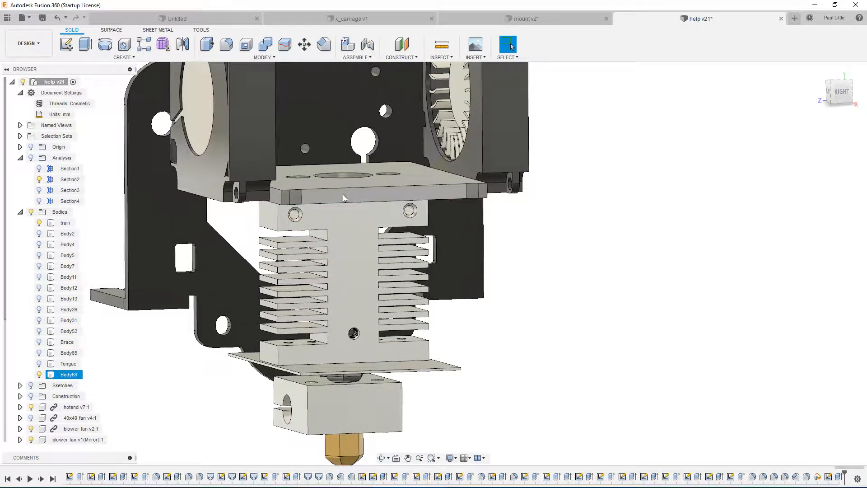
click(343, 194)
right_click(343, 194)
click(332, 242)
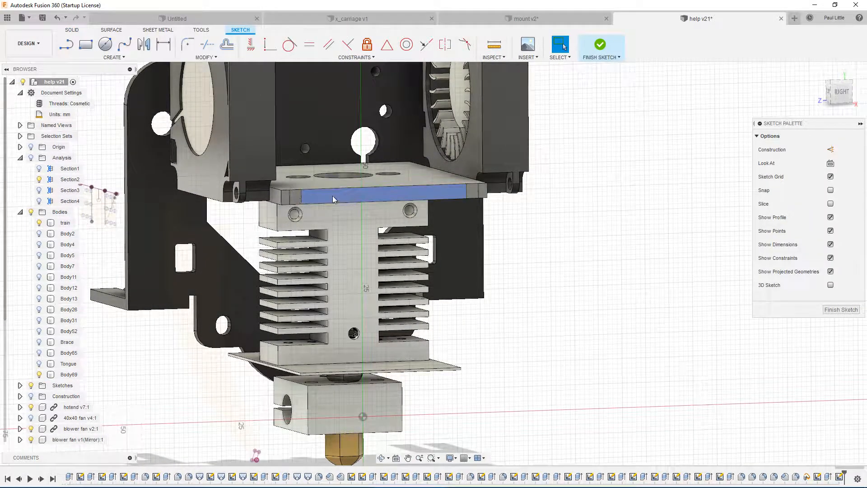
click(842, 93)
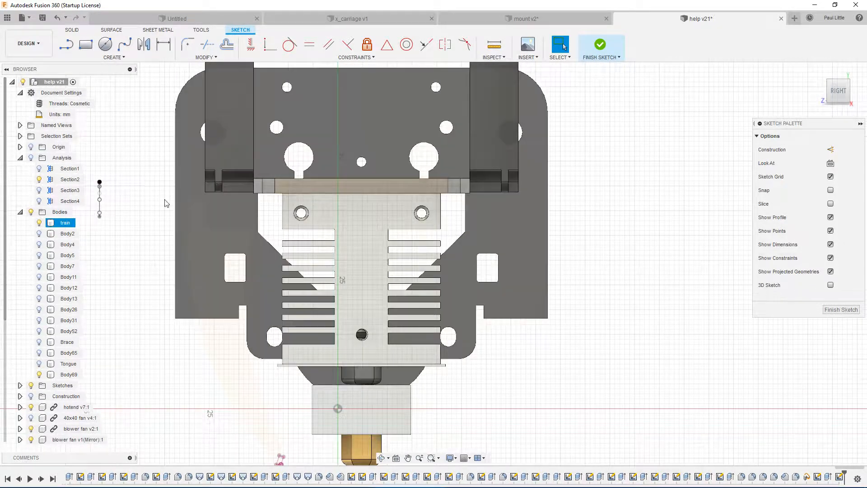
Project a side face of each of the two blower fans into the sketch and check the projected edges
shift+middle_drag(154, 179, 177, 186)
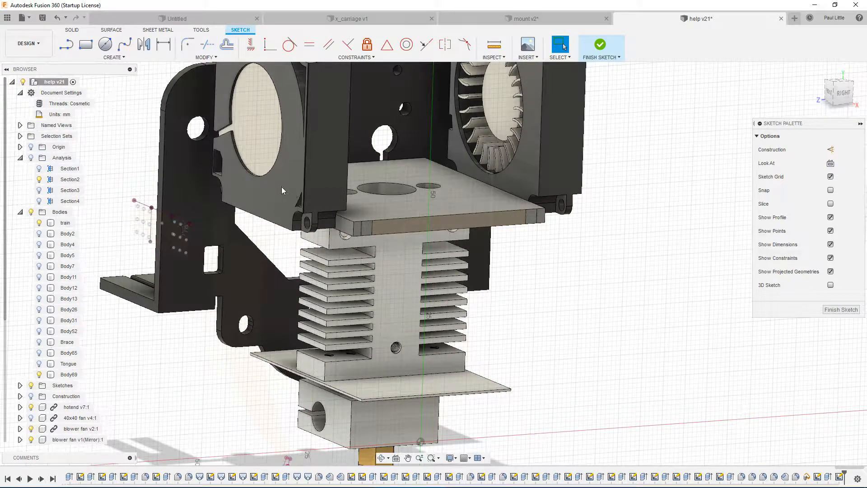
click(267, 183)
shift+middle_drag(267, 187, 358, 193)
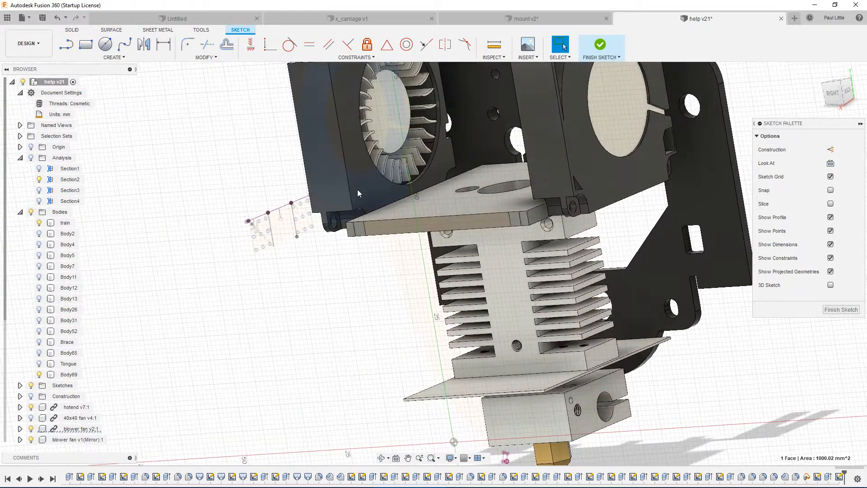
click(359, 194)
shift+click(584, 151)
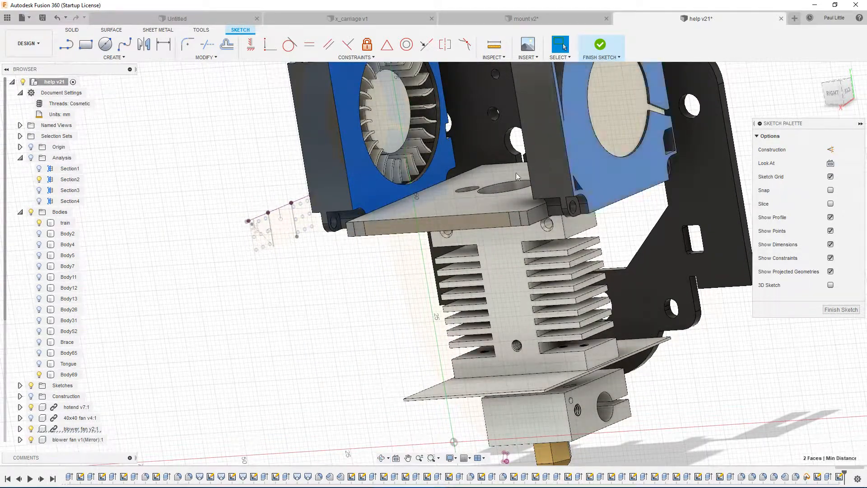
shift+middle_drag(516, 172, 744, 130)
click(840, 93)
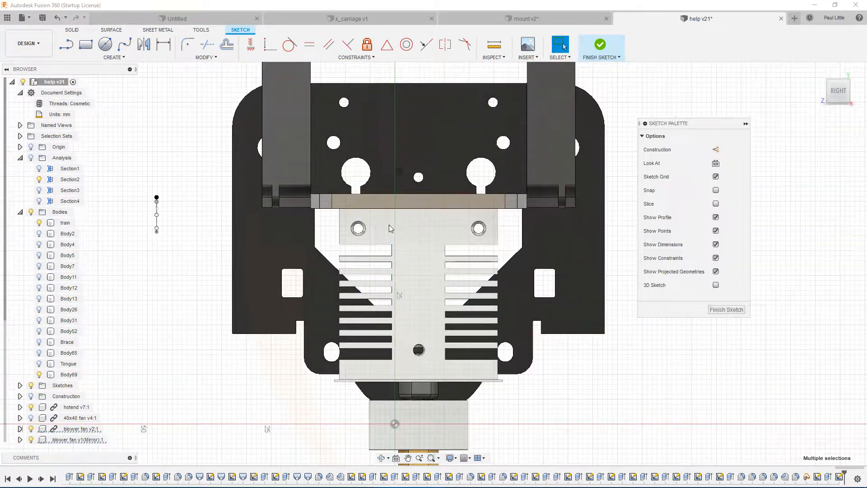
click(264, 205)
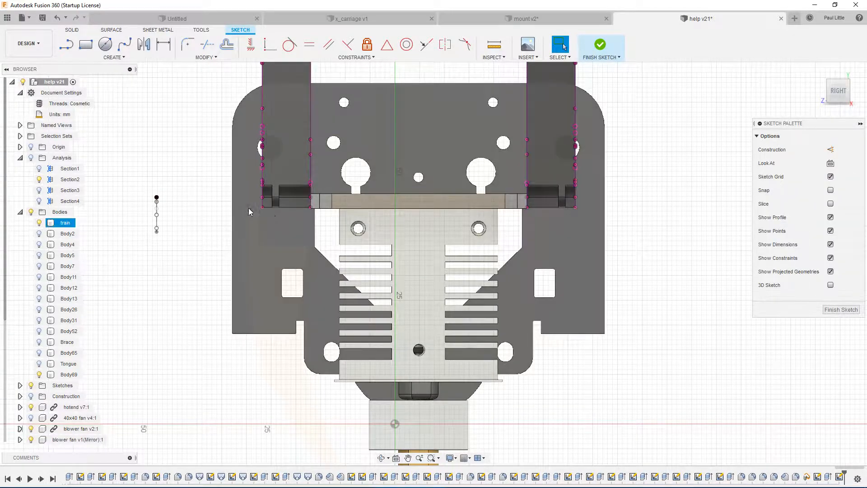
shift+middle_drag(262, 208, 324, 198)
scroll(279, 212, up, 8)
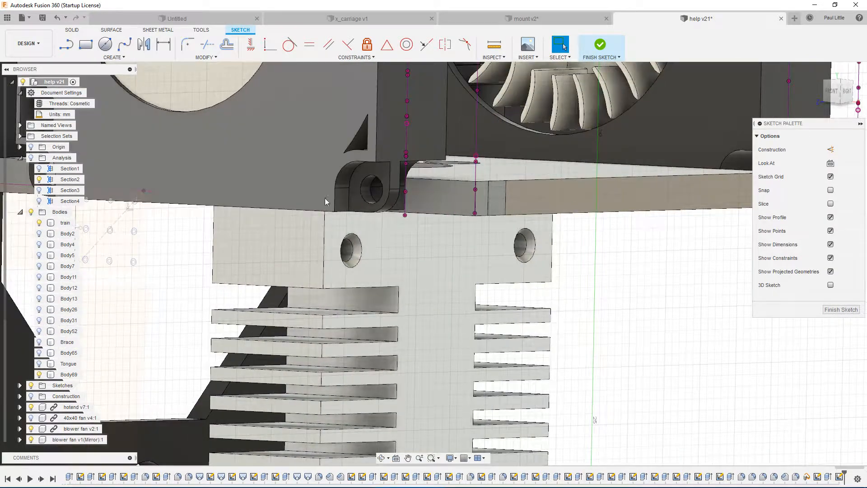
click(847, 90)
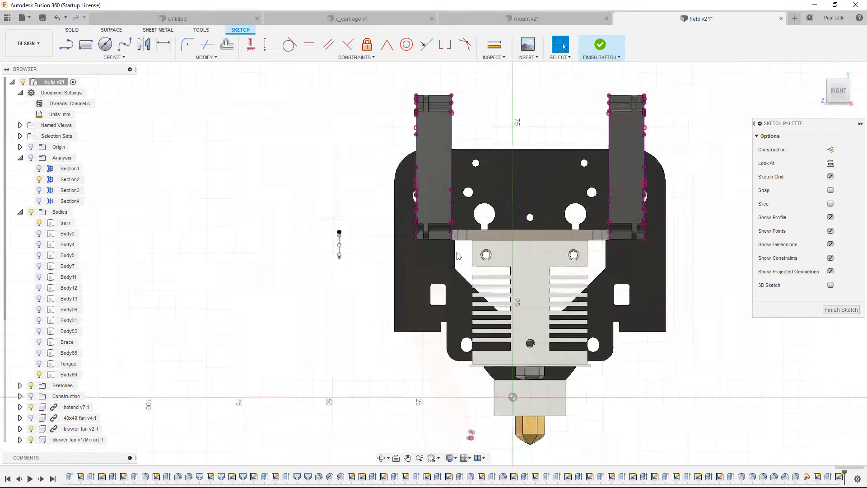
scroll(458, 252, down, 1)
middle_drag(457, 252, 406, 203)
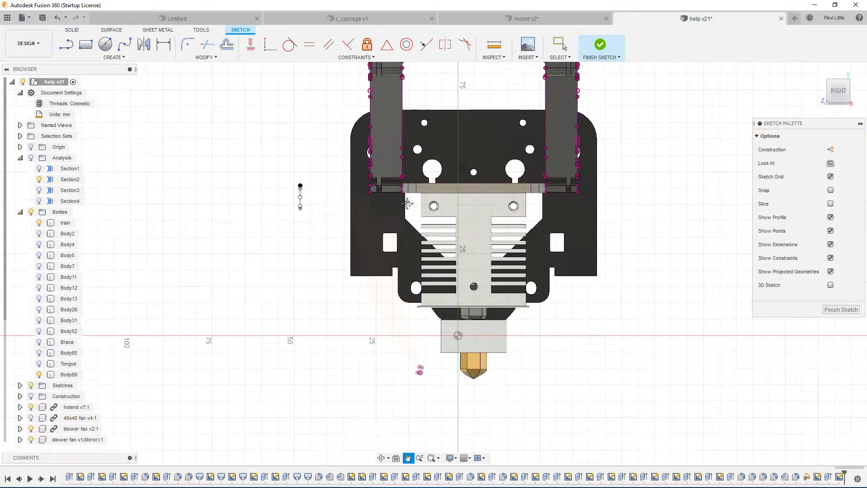
scroll(467, 250, up, 3)
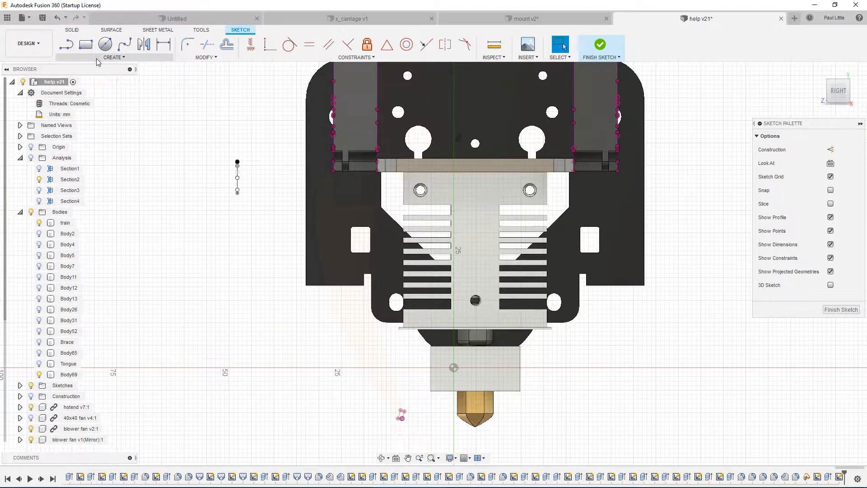
click(68, 47)
scroll(472, 409, up, 2)
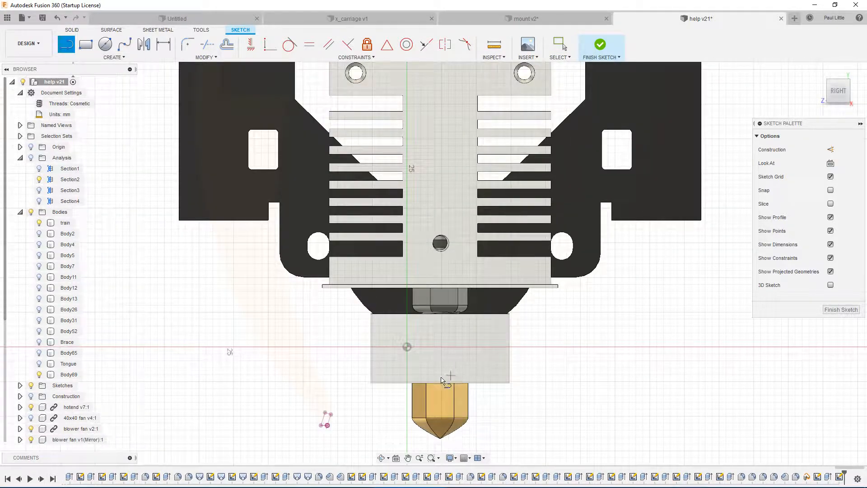
key(Escape)
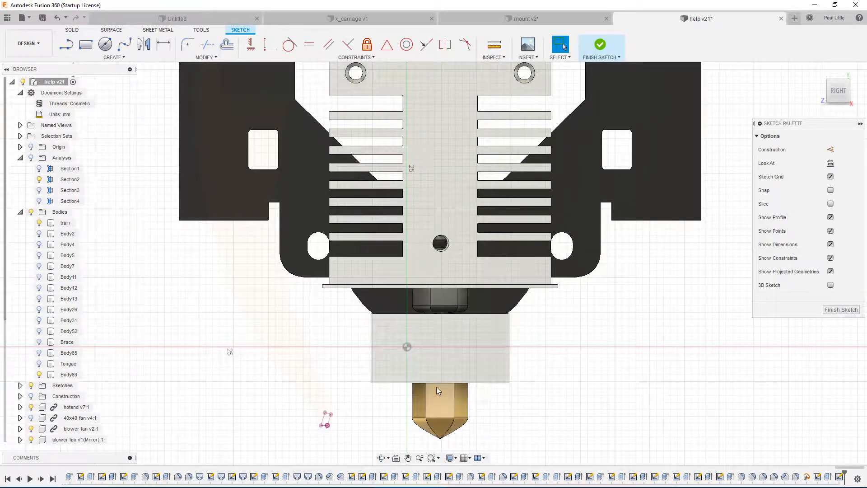
Project the nozzle's front hexagonal face into the sketch and check where the projected outline lies
click(439, 400)
scroll(446, 401, down, 4)
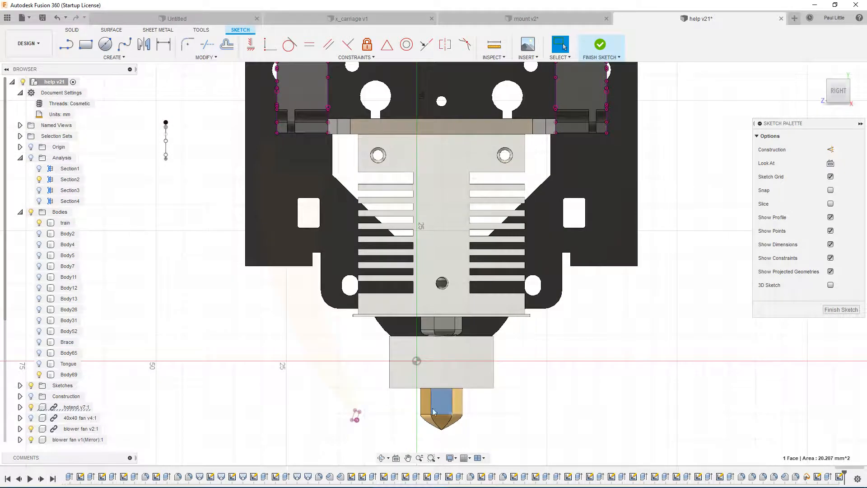
scroll(448, 401, up, 3)
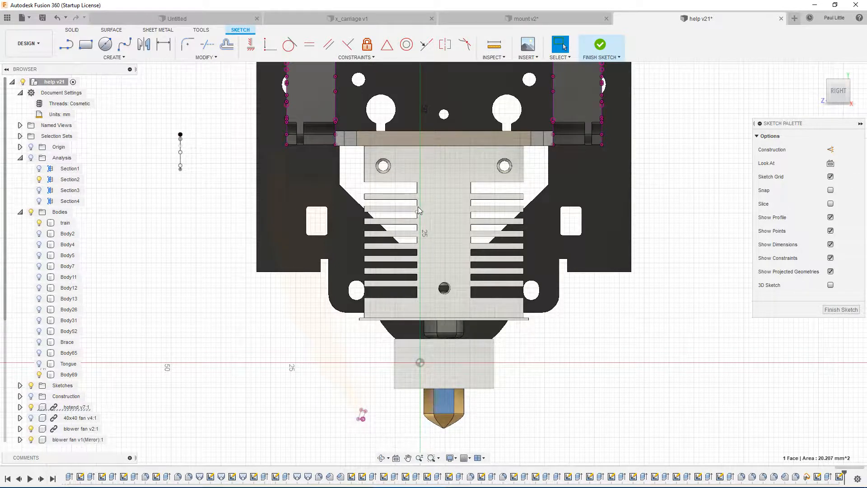
shift+middle_drag(449, 263, 479, 248)
scroll(419, 242, down, 2)
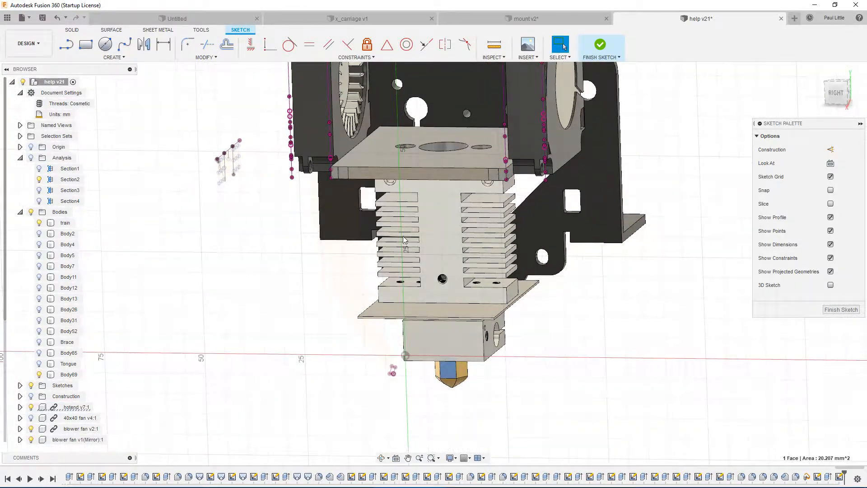
mouse_move(365, 238)
shift+middle_down()
mouse_move(367, 257)
mouse_move(332, 258)
mouse_move(339, 232)
mouse_move(375, 250)
shift+middle_up()
click(846, 96)
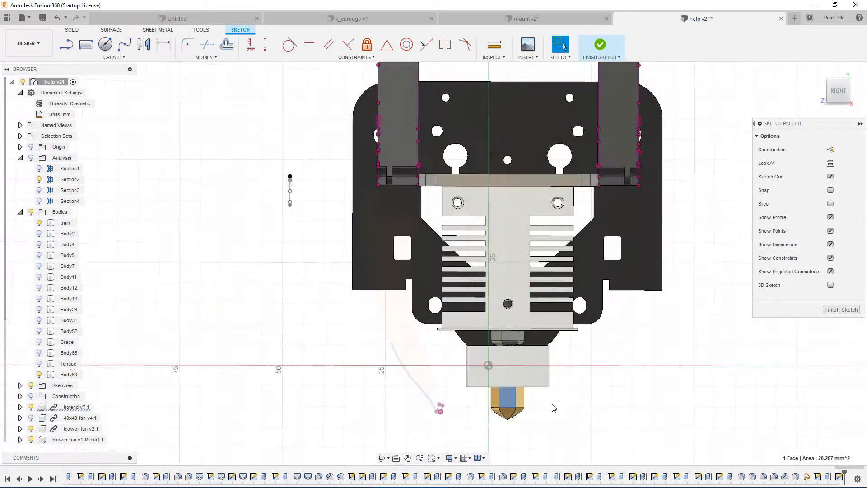
key(p)
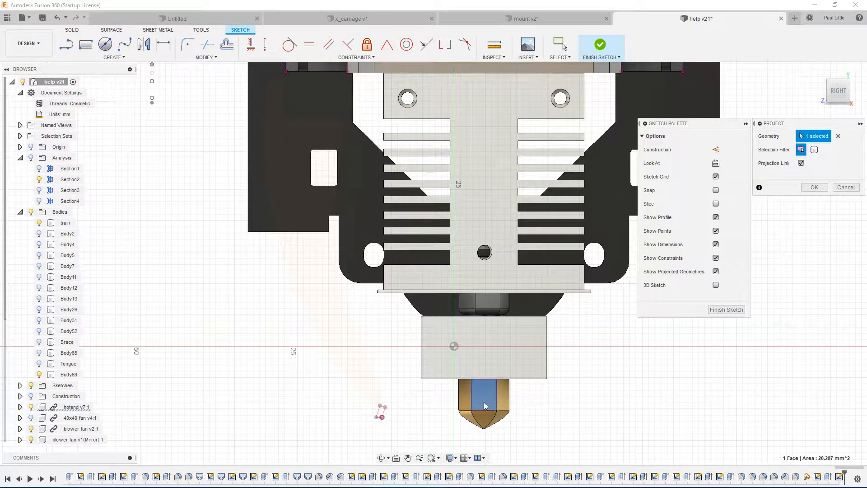
key(Return)
shift+middle_drag(491, 414, 492, 326)
scroll(493, 321, up, 3)
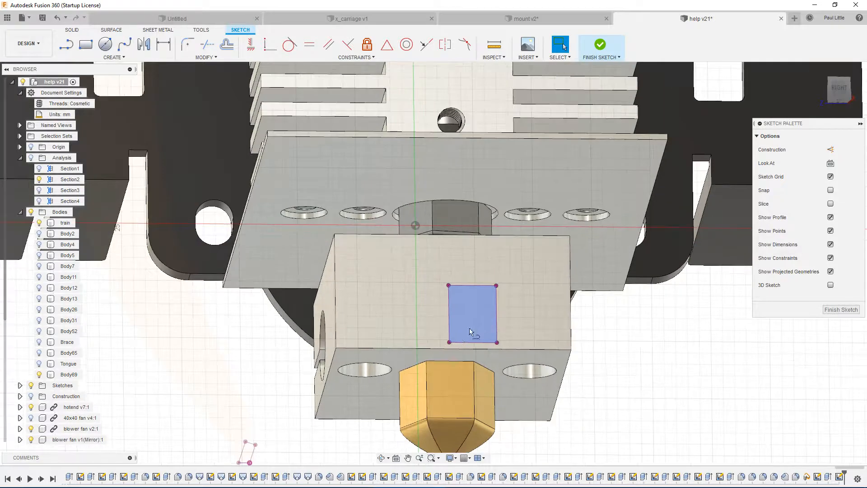
key(l)
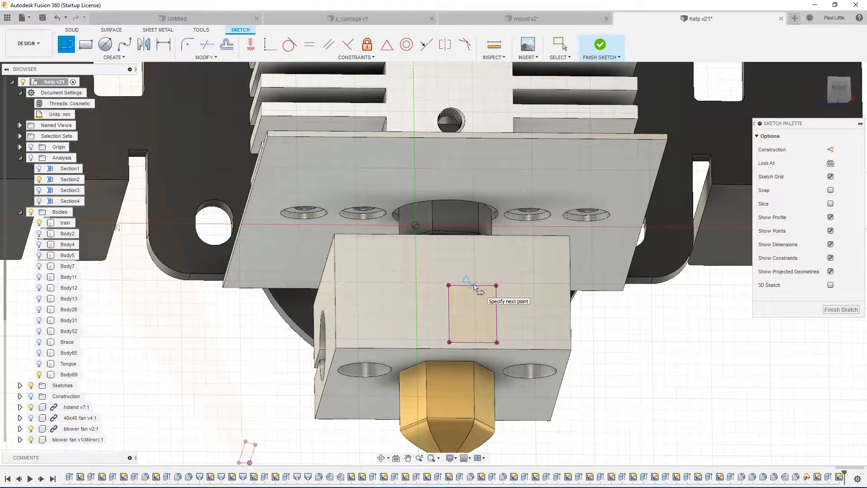
click(473, 285)
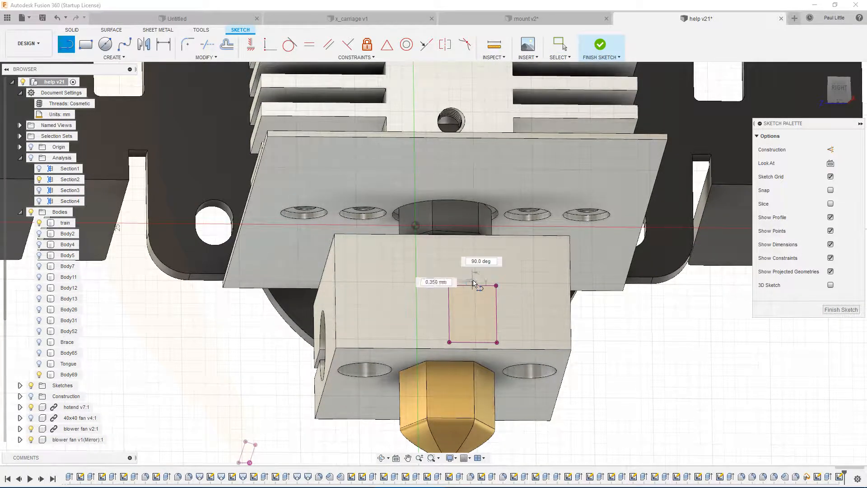
click(477, 249)
key(Escape)
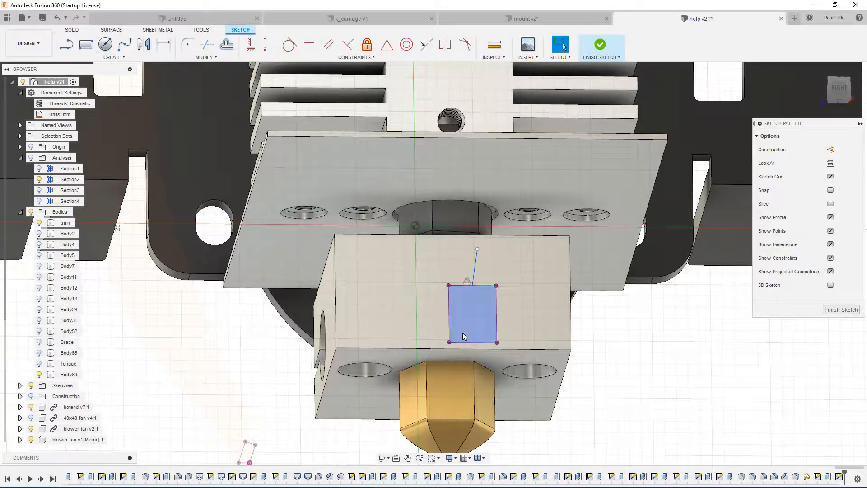
key(ctrl+z)
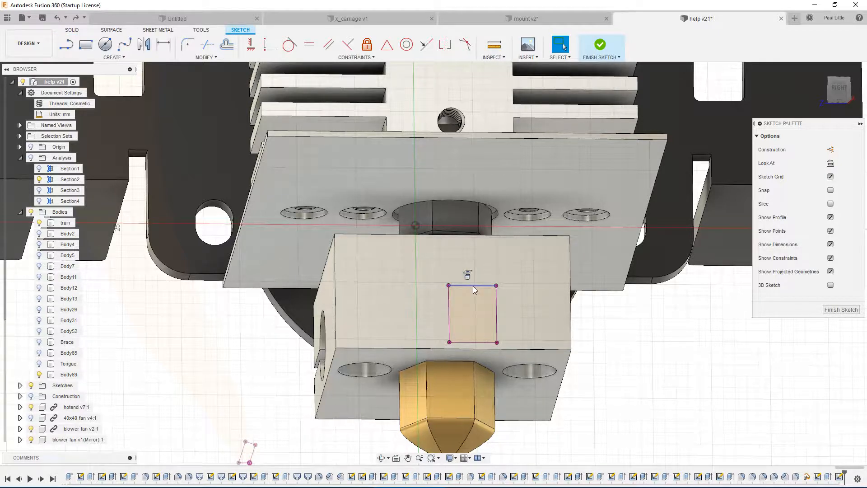
Draw a vertical line about 2.9 mm long upward from the midpoint of the projected nozzle face's upper edge, kept as normal geometry
key(l)
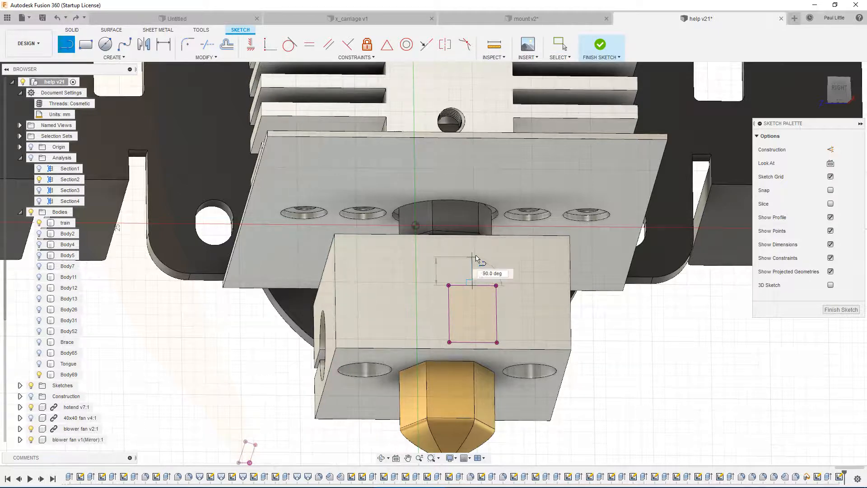
scroll(474, 255, down, 3)
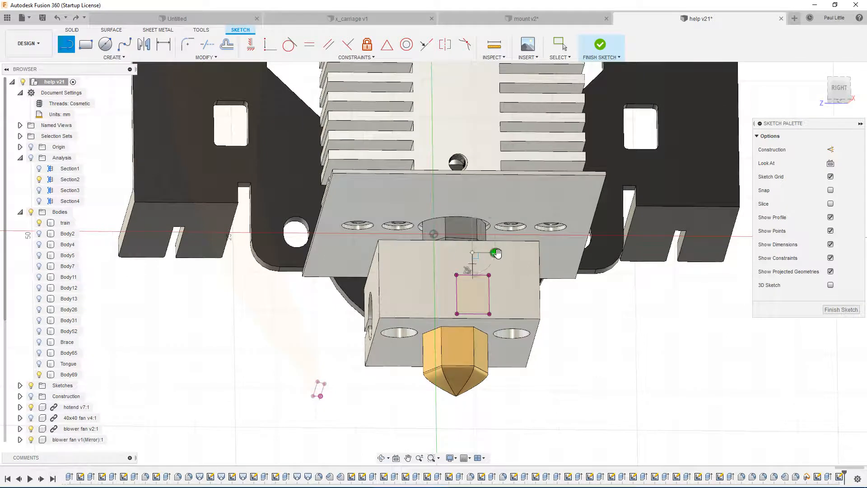
key(Escape)
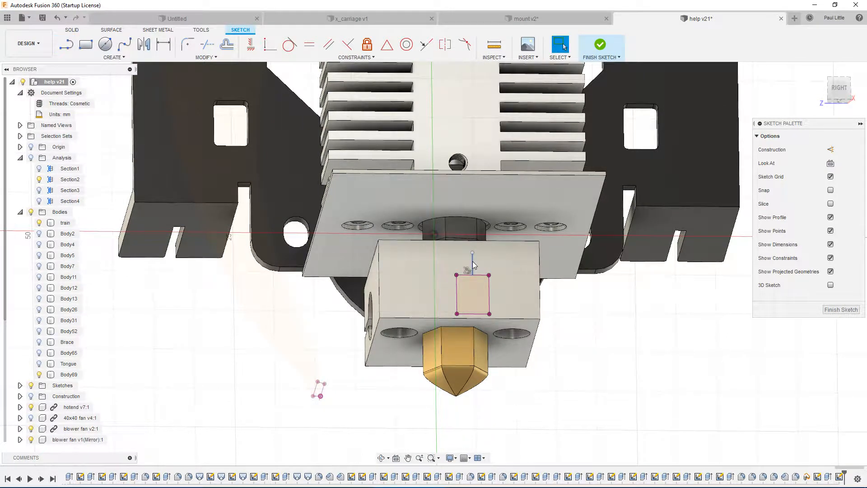
click(473, 261)
key(x)
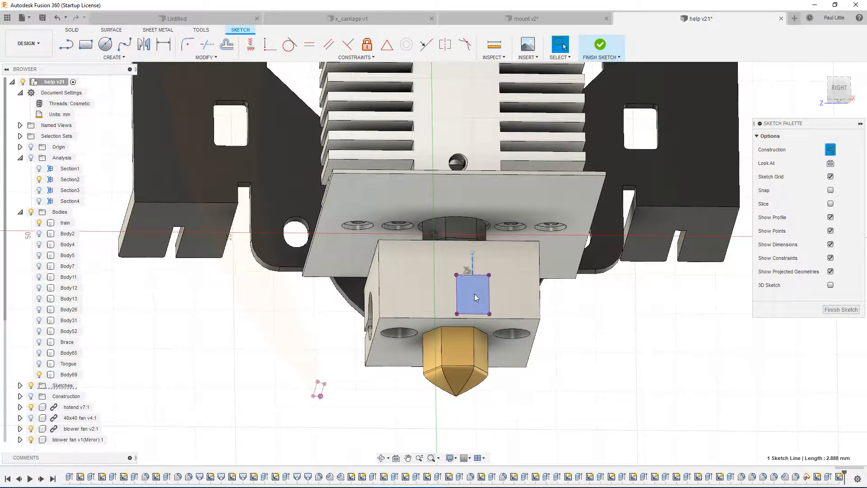
key(x)
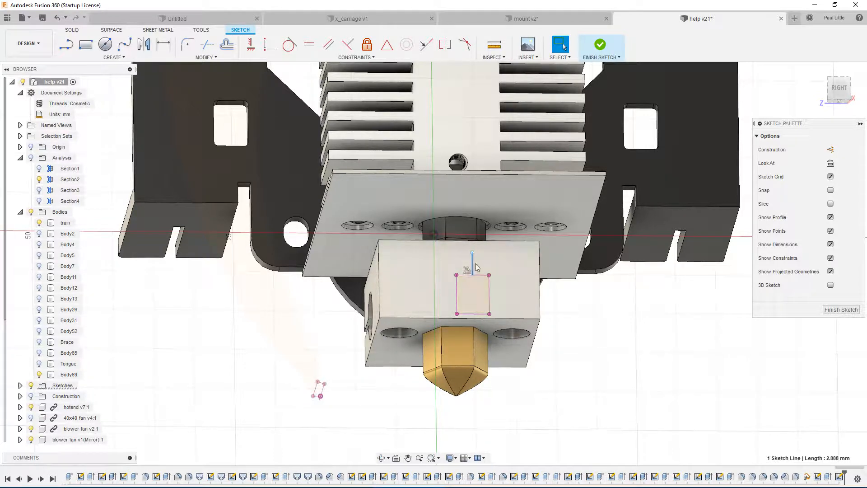
scroll(456, 258, down, 8)
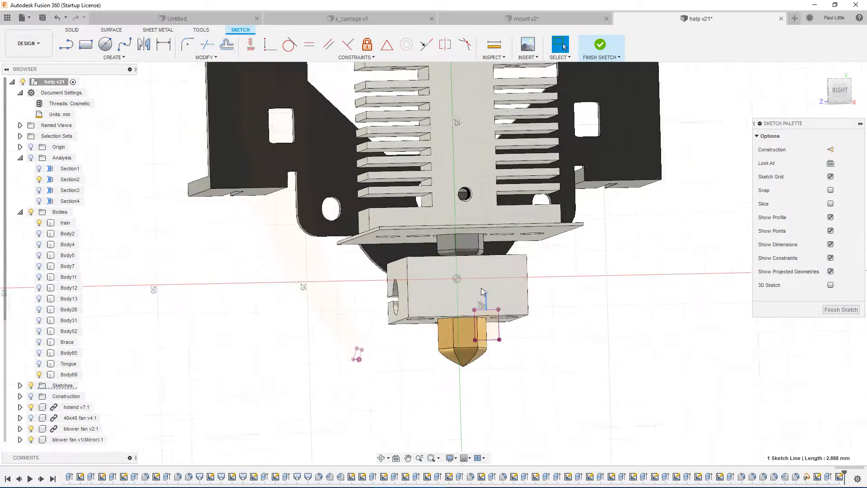
scroll(482, 292, up, 1)
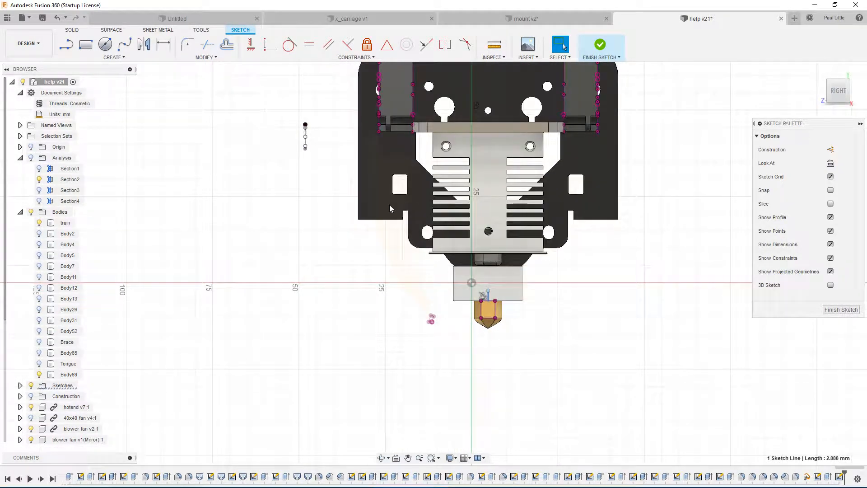
Examine from several angles how the plate's side edges meet the two blower fans and their lower corners
click(66, 44)
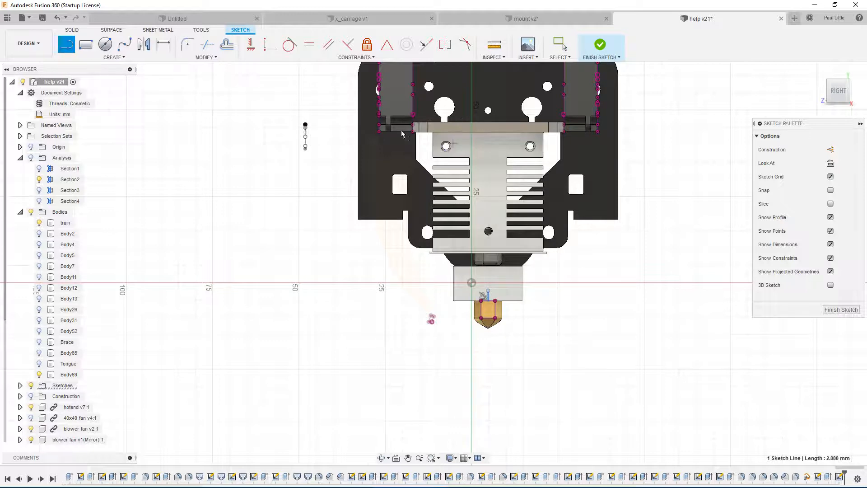
scroll(402, 131, up, 2)
scroll(414, 131, up, 5)
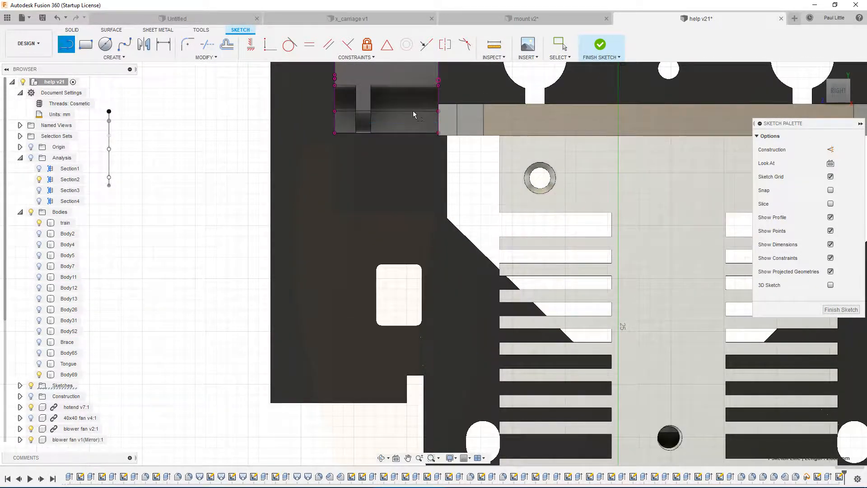
scroll(439, 342, down, 5)
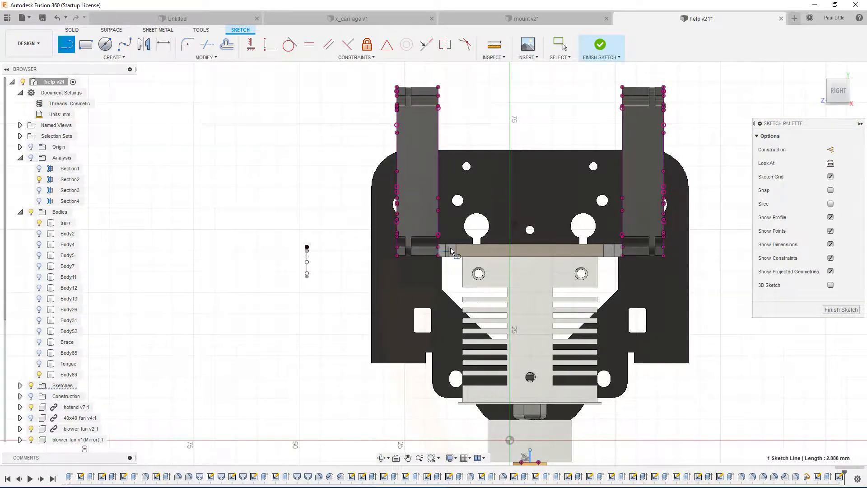
scroll(451, 252, up, 5)
scroll(439, 274, up, 2)
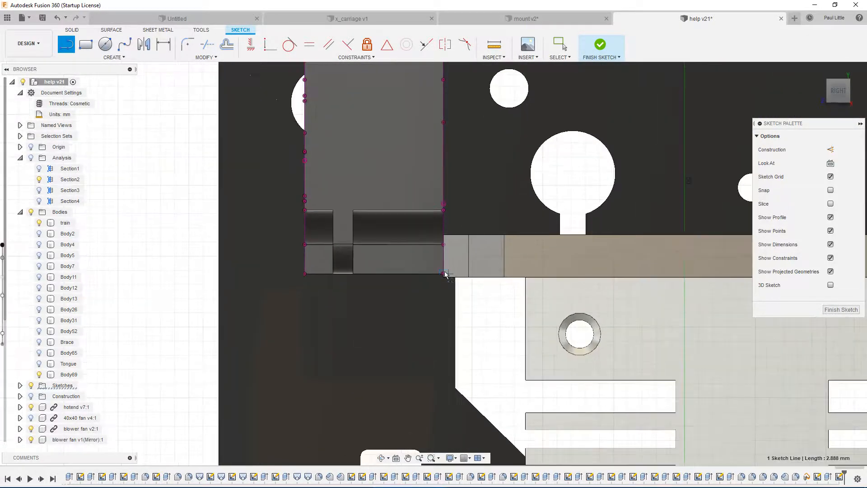
scroll(429, 299, down, 3)
scroll(447, 245, up, 3)
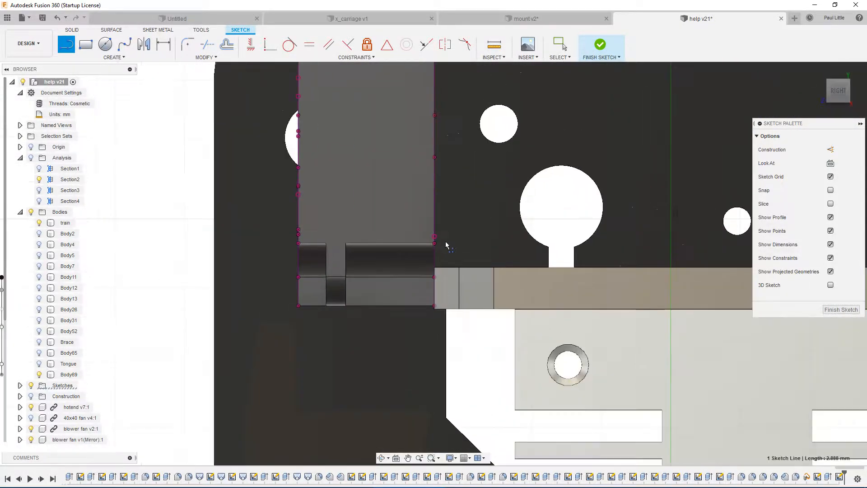
shift+middle_drag(447, 245, 378, 300)
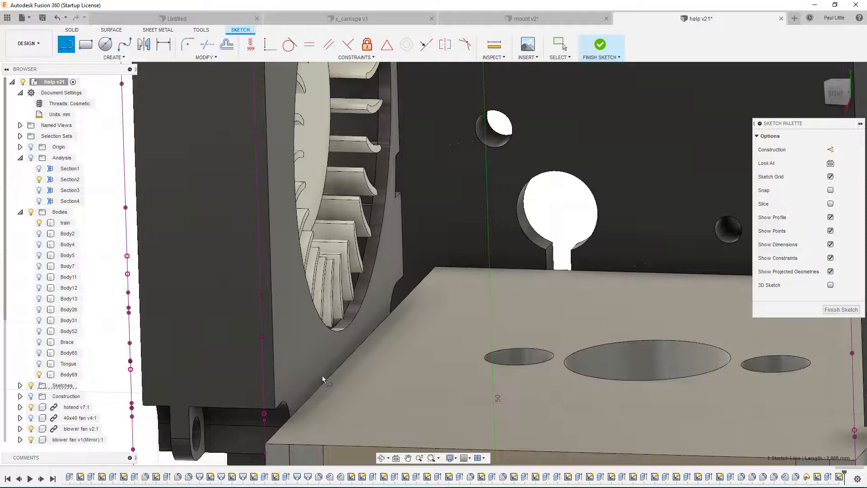
scroll(368, 333, down, 4)
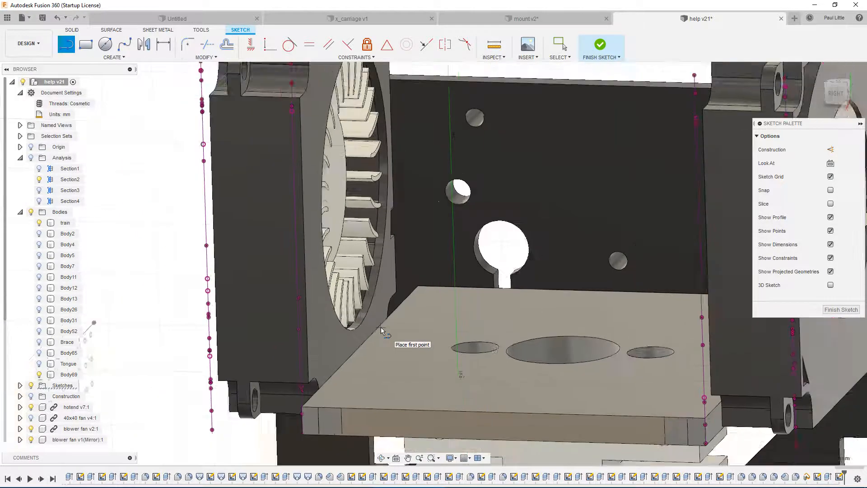
scroll(370, 332, down, 3)
mouse_move(372, 319)
shift+middle_down()
mouse_move(376, 364)
mouse_move(361, 378)
shift+middle_up()
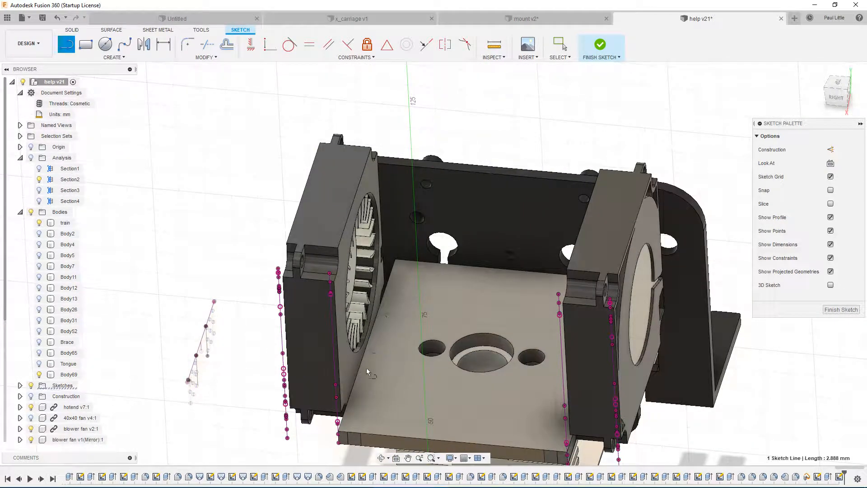
scroll(354, 383, down, 5)
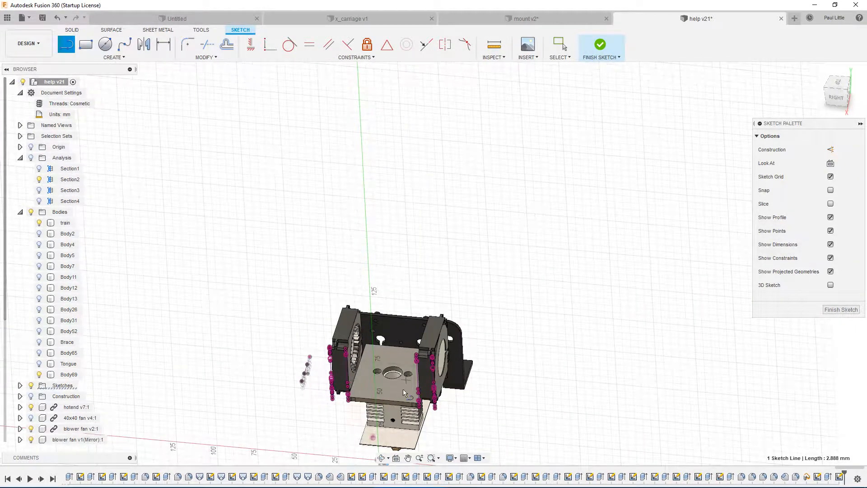
shift+middle_drag(375, 404, 371, 305)
key(l)
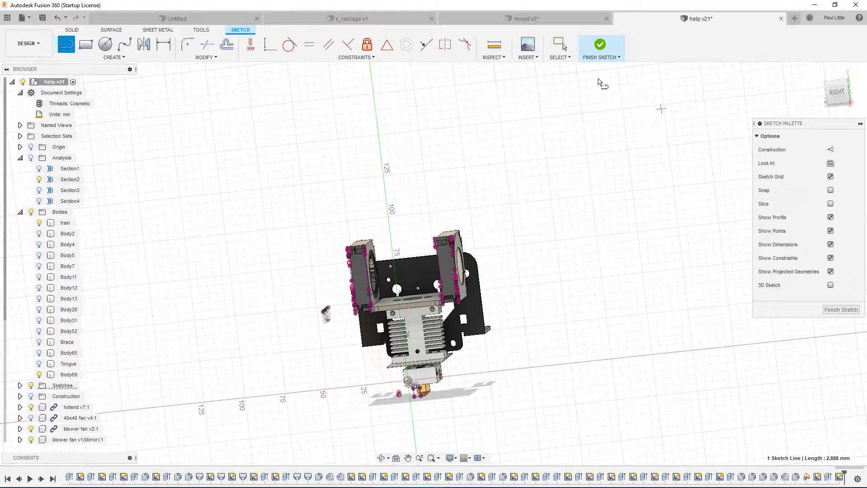
Finish the sketch and reopen the mounting plate's outline sketch, Sketch264, for editing
click(604, 45)
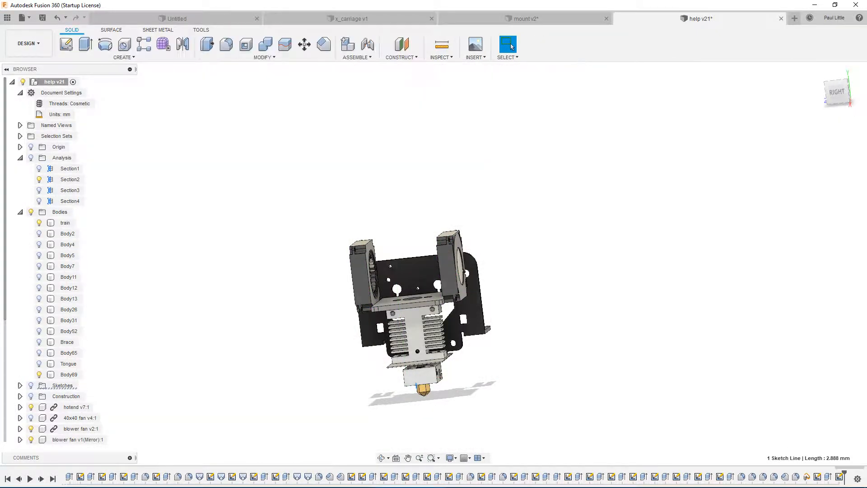
click(819, 480)
mouse_move(552, 263)
shift+middle_down()
mouse_move(555, 313)
mouse_move(515, 323)
shift+middle_up()
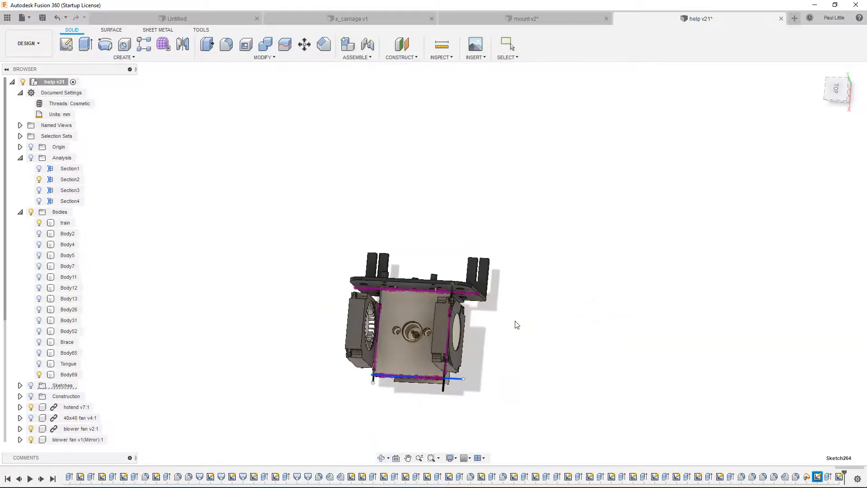
scroll(396, 339, up, 3)
scroll(356, 338, up, 2)
shift+middle_drag(354, 333, 385, 333)
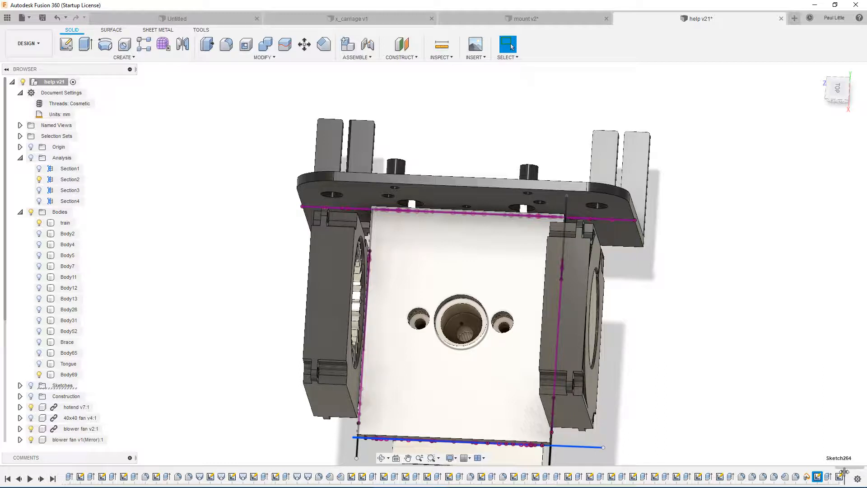
mouse_move(843, 472)
mouse_down()
mouse_move(821, 468)
mouse_move(846, 470)
mouse_up()
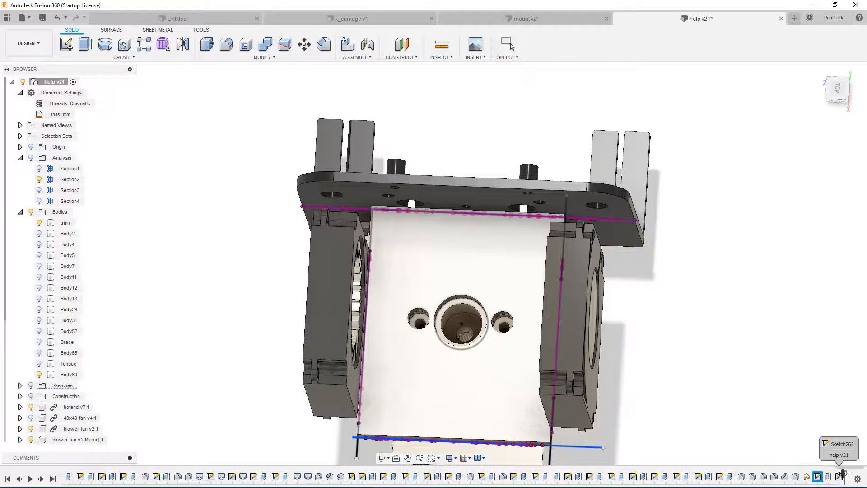
double_click(817, 477)
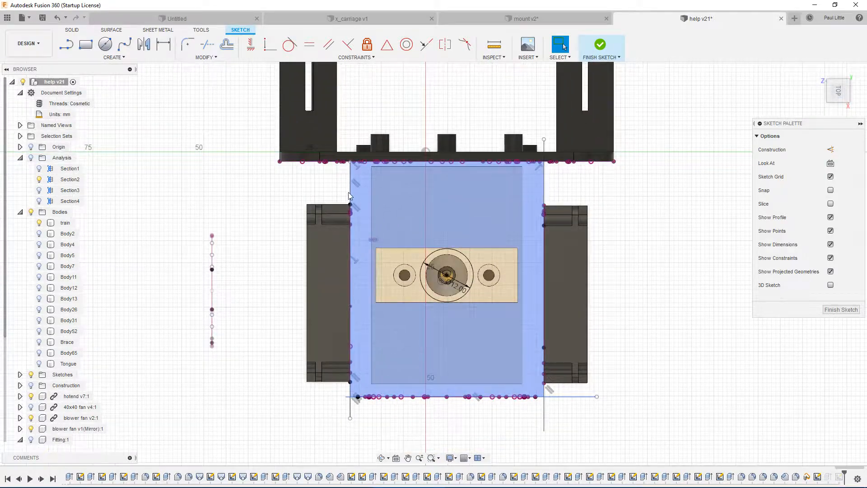
click(351, 190)
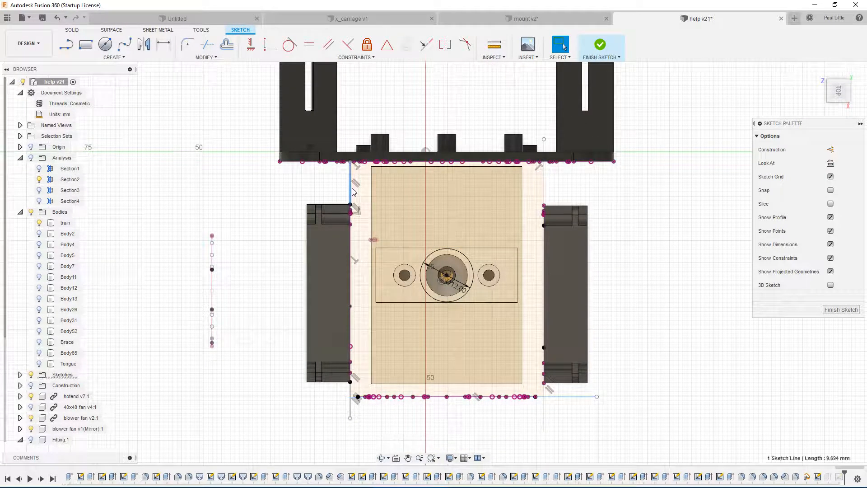
shift+click(351, 405)
key(o)
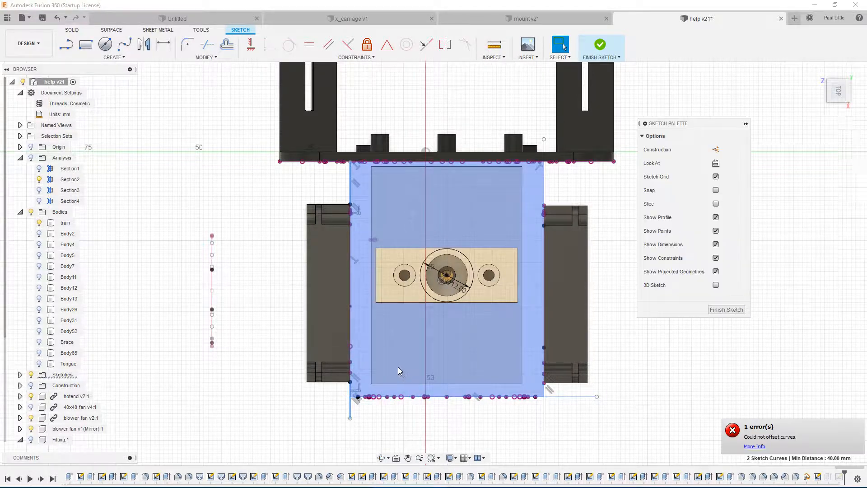
click(352, 188)
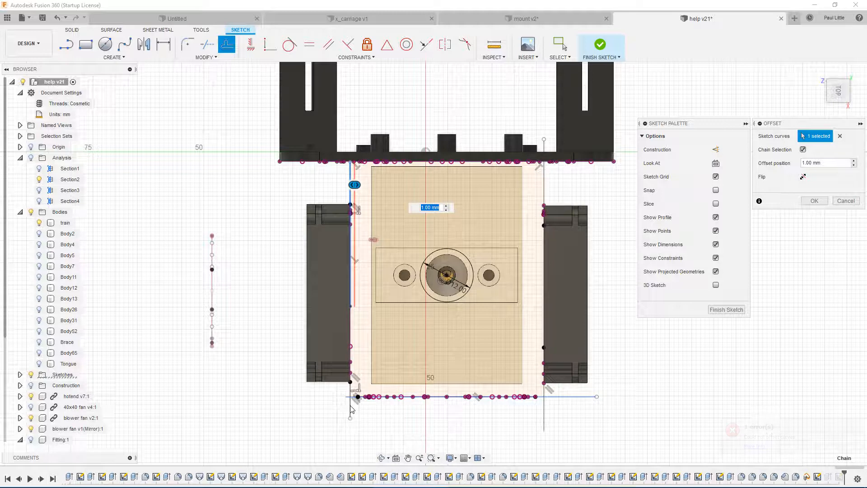
click(844, 202)
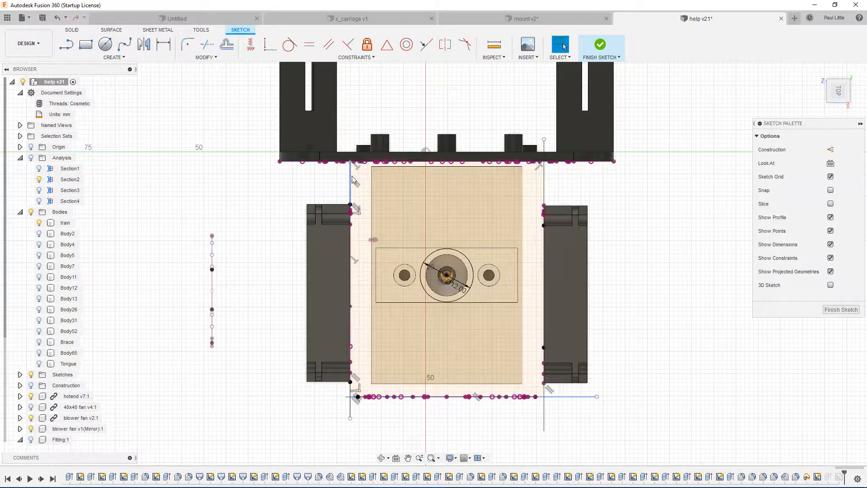
Draw a vertical line about 63 mm long along the plate's left side edge, from its upper corner down past the lower edge
key(l)
click(350, 162)
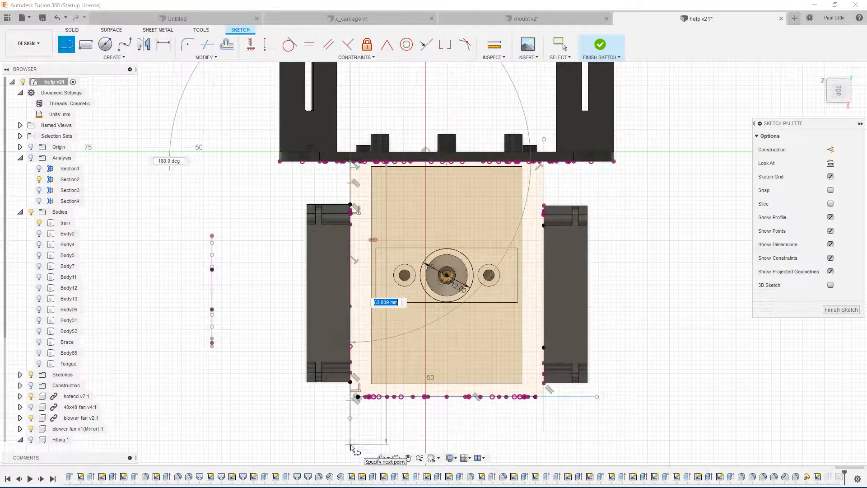
click(350, 419)
key(Escape)
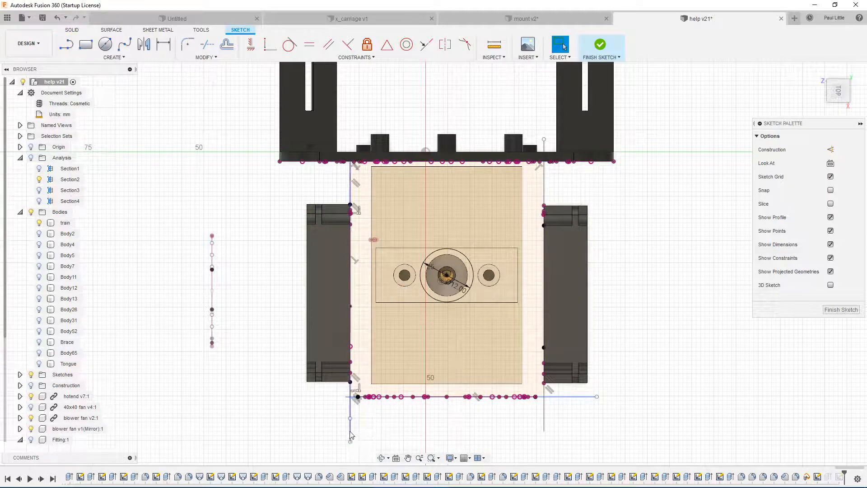
Offset the new left side line 0.2 mm toward the inside of the plate
click(350, 432)
key(o)
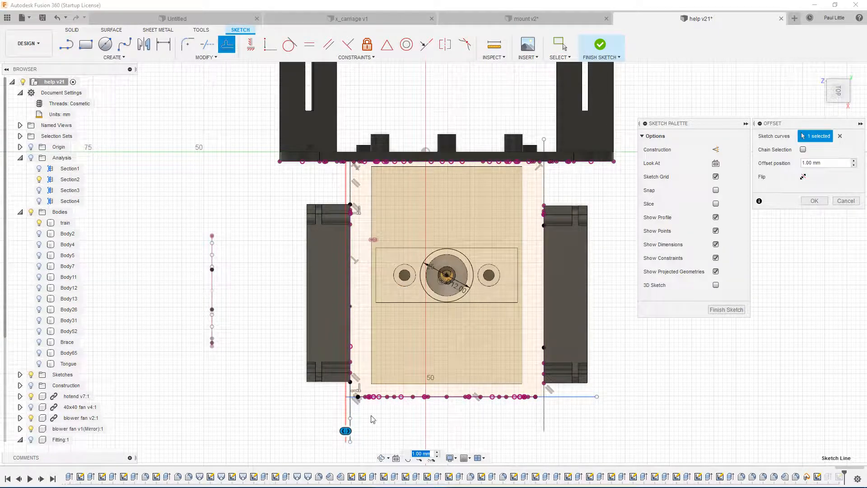
drag(344, 431, 216, 430)
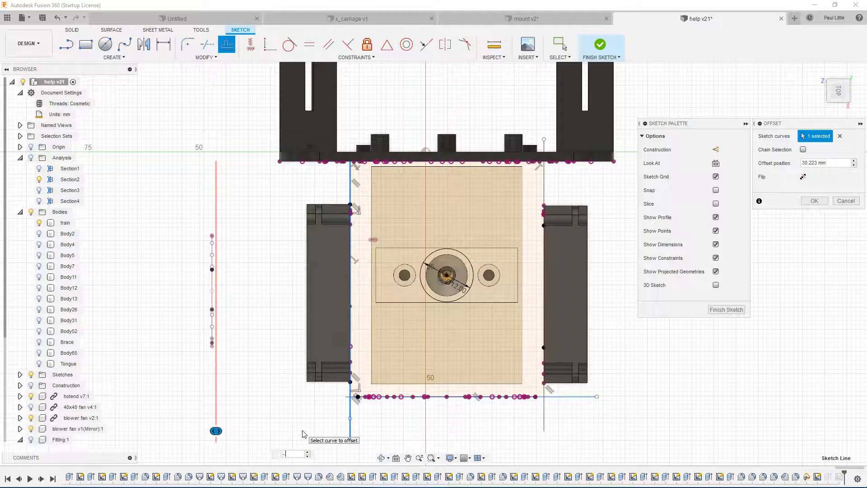
text(2)
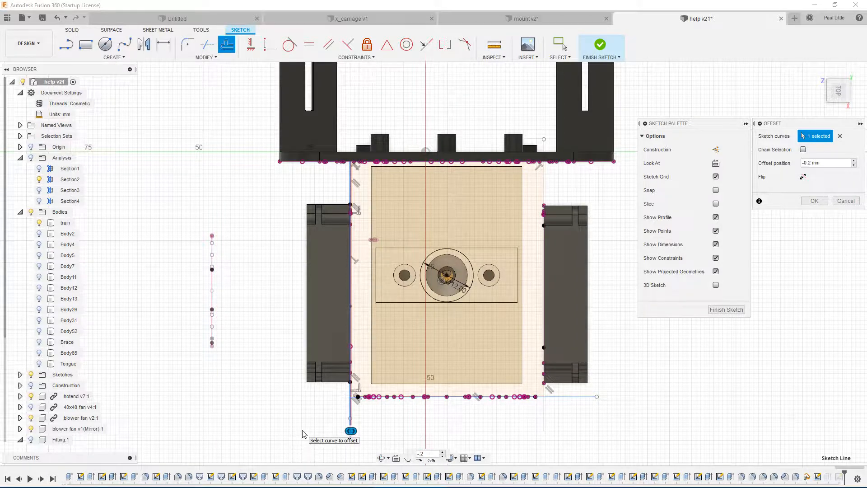
key(Return)
scroll(304, 435, up, 8)
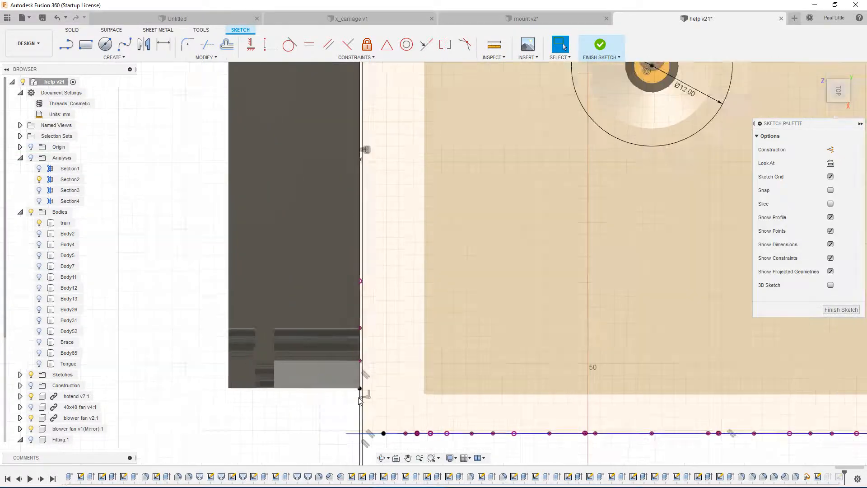
scroll(362, 416, down, 10)
scroll(377, 437, up, 4)
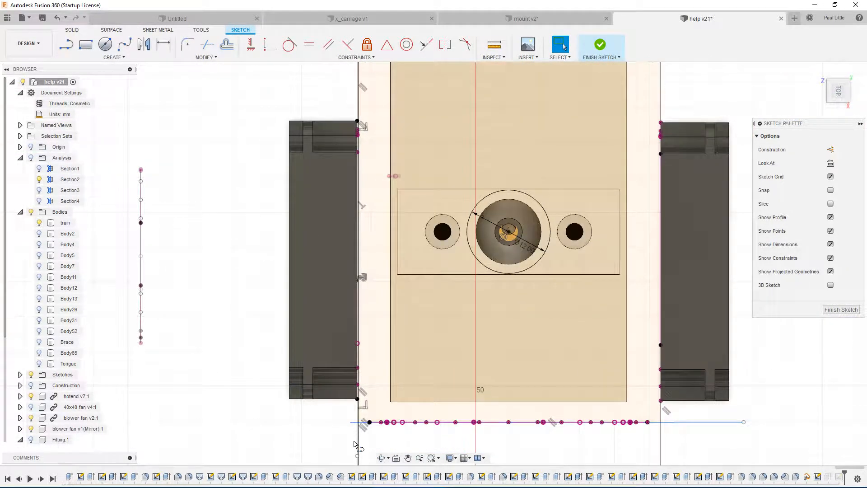
key(l)
scroll(350, 437, up, 5)
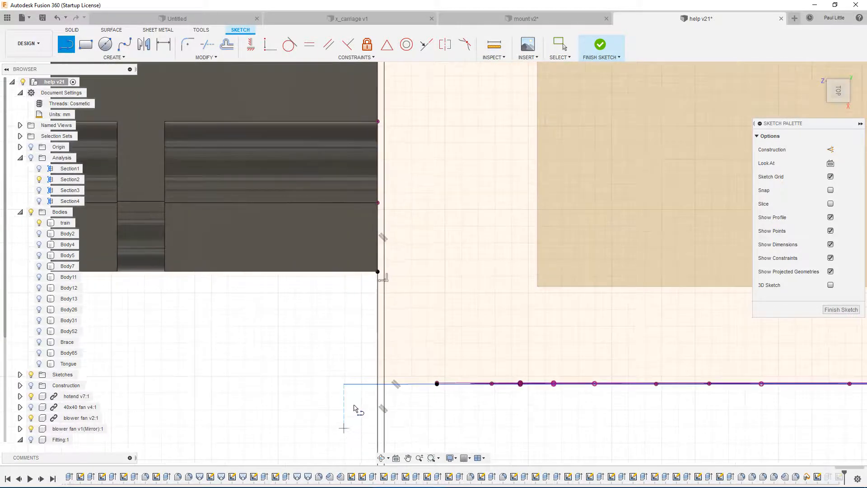
click(346, 384)
scroll(415, 376, down, 5)
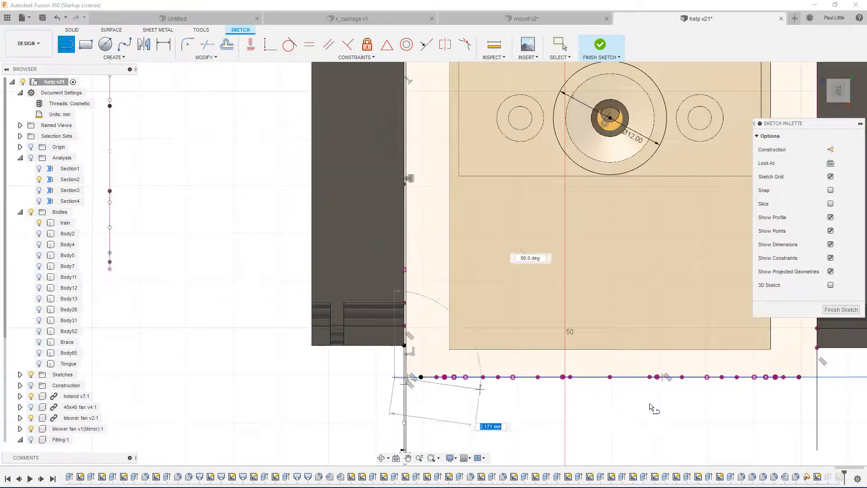
scroll(788, 365, down, 3)
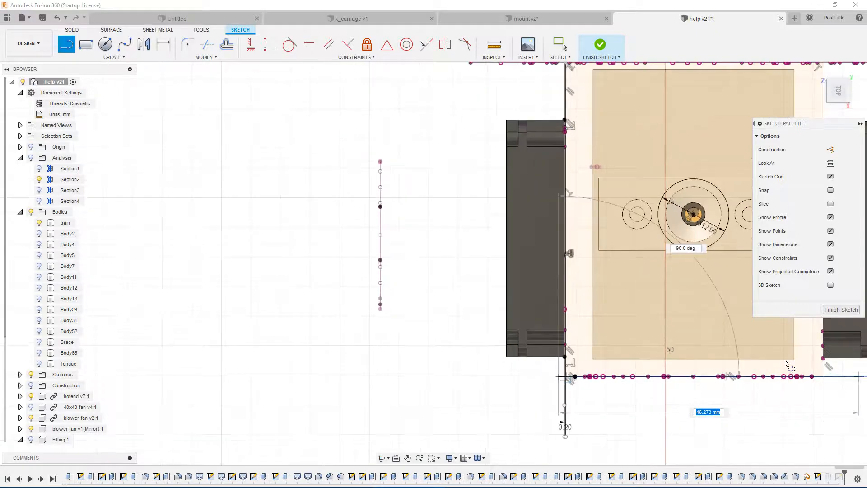
middle_drag(791, 364, 507, 371)
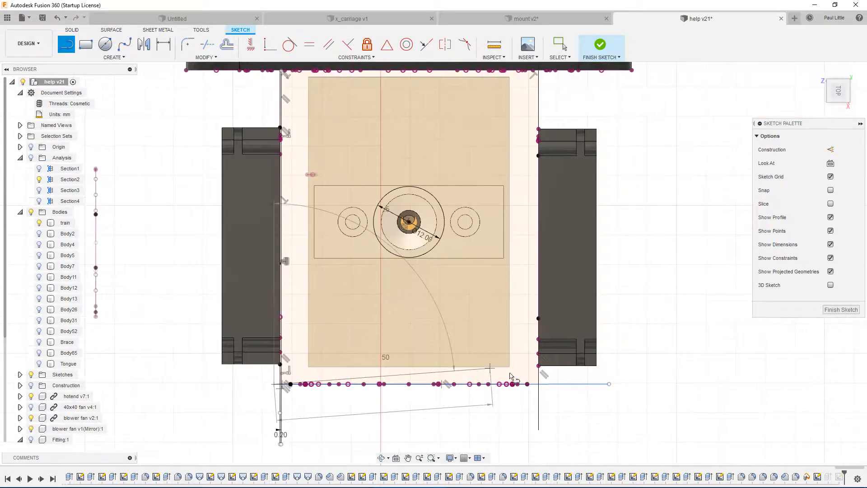
double_click(682, 387)
key(Escape)
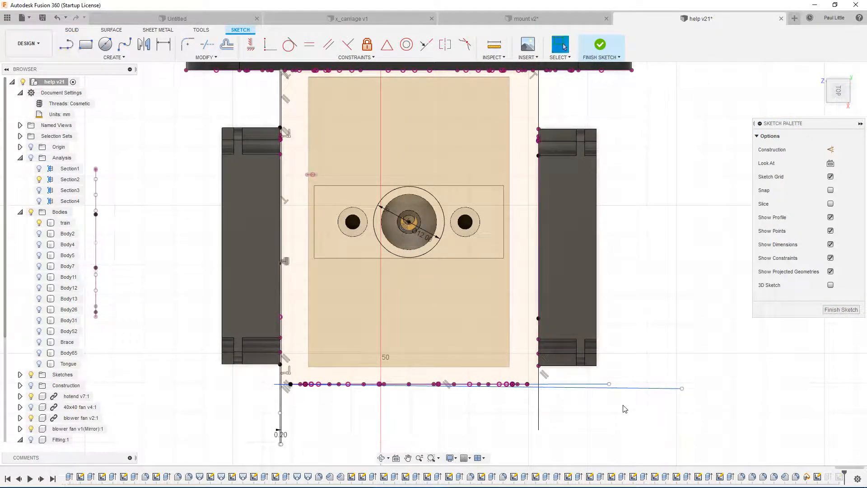
key(ctrl+z)
Try to draw a horizontal line about 78 mm long over the plate's lower edge, extending beyond both blower fans
key(l)
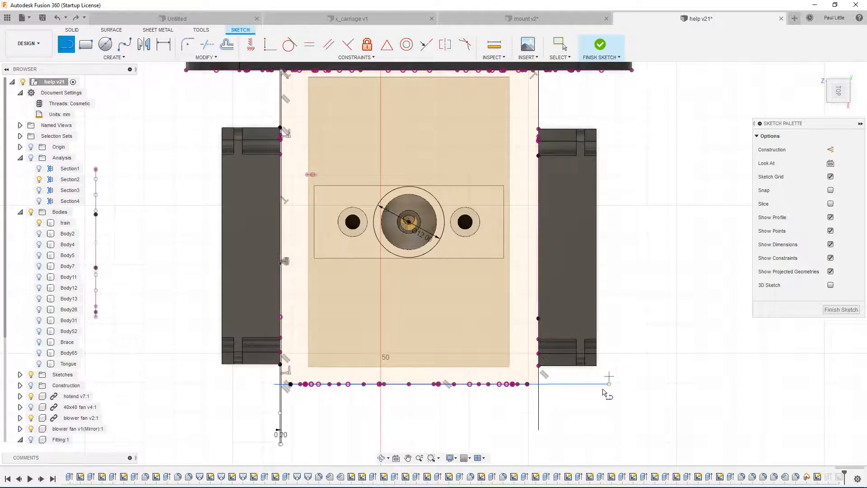
click(293, 388)
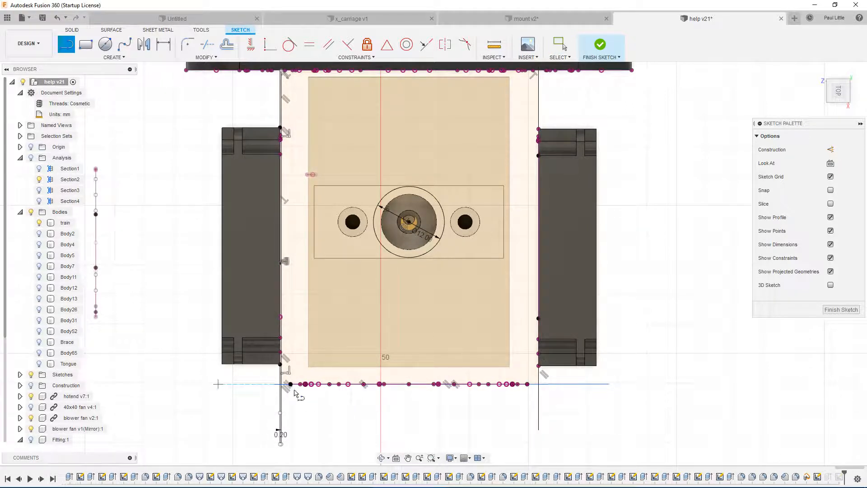
click(231, 384)
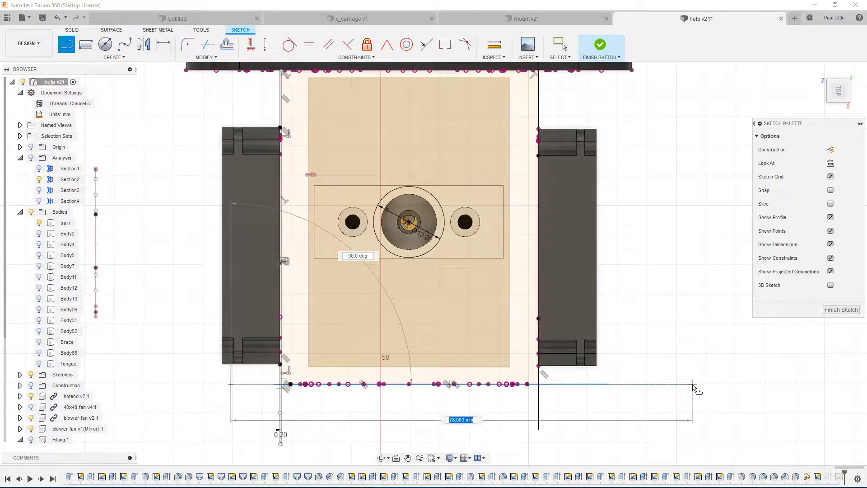
click(694, 385)
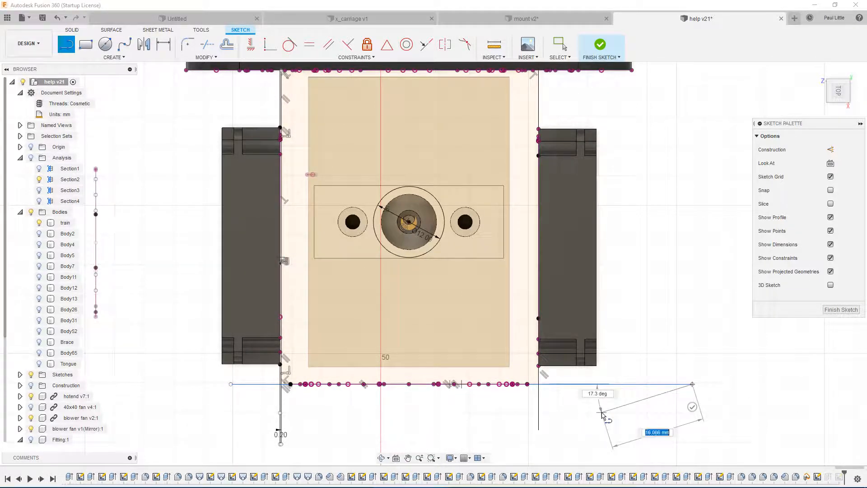
key(Escape)
scroll(610, 322, up, 8)
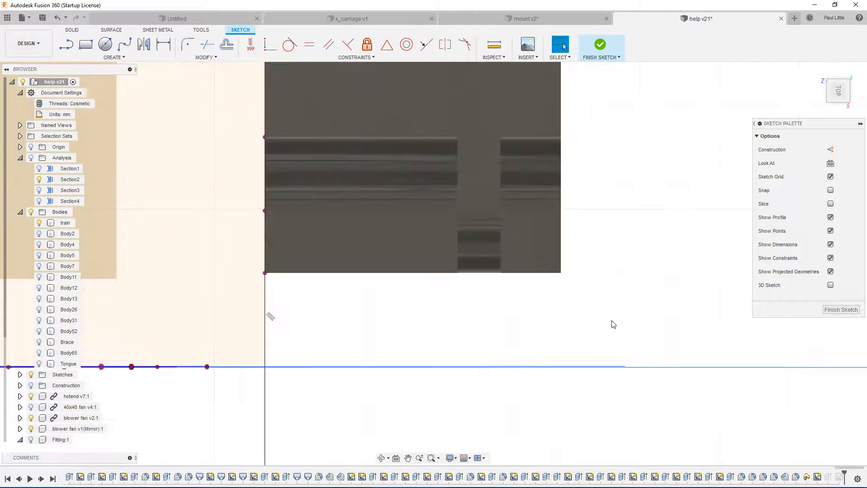
scroll(627, 437, down, 2)
scroll(581, 454, up, 1)
scroll(576, 428, down, 3)
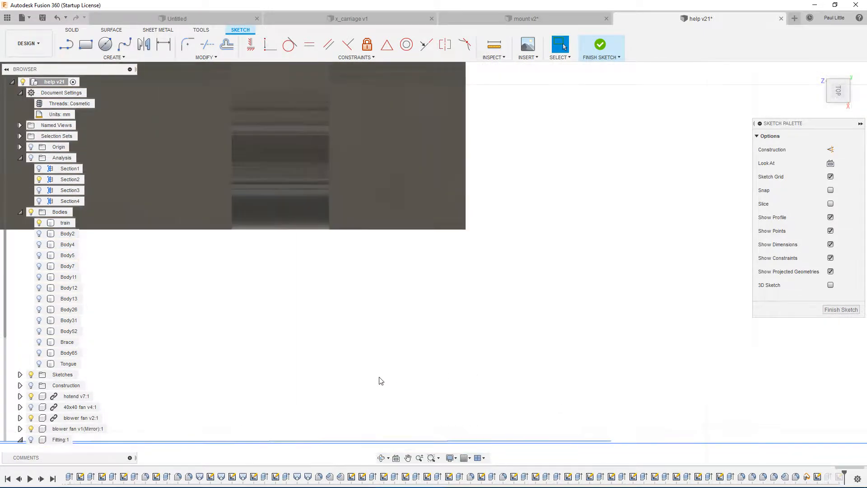
scroll(379, 381, down, 1)
scroll(390, 391, up, 1)
scroll(438, 388, down, 2)
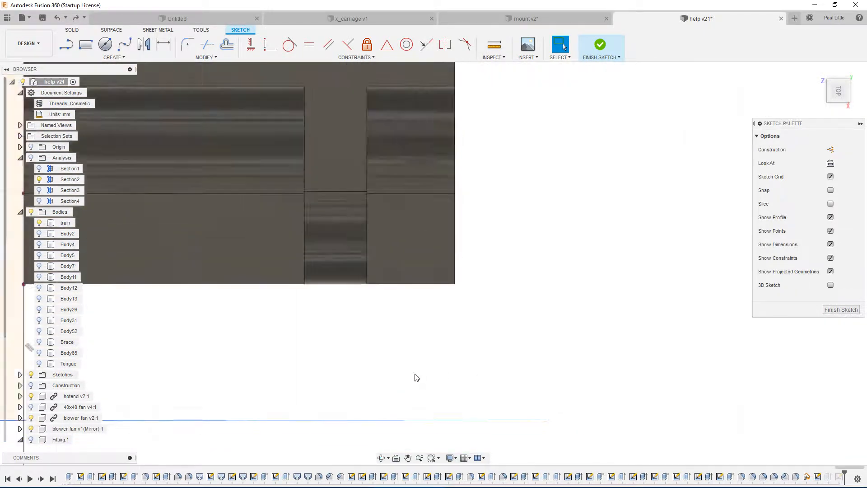
scroll(273, 373, up, 3)
scroll(311, 378, down, 2)
Draw a horizontal line about 65 mm long over the plate's lower edge, from the existing line's right end to beyond the left side edge
key(l)
scroll(361, 394, up, 4)
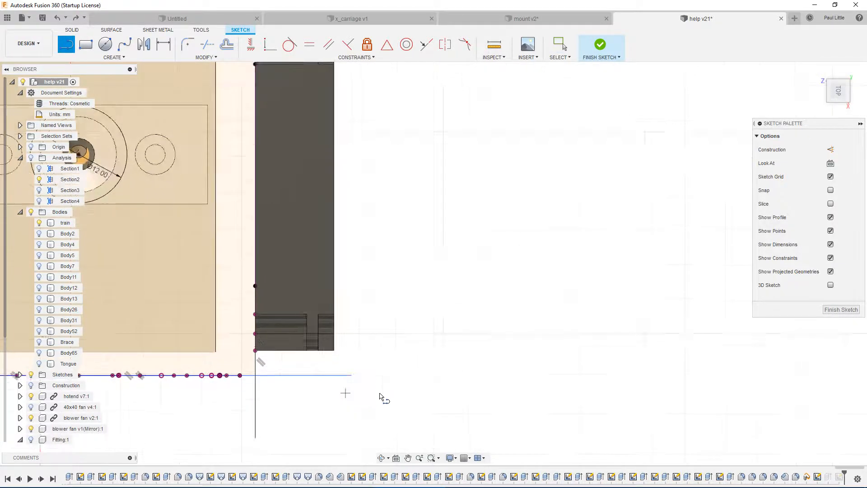
scroll(213, 354, down, 4)
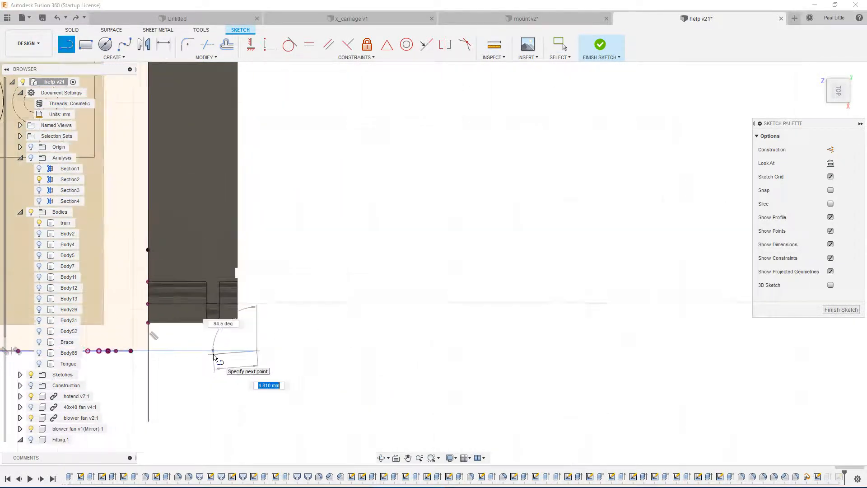
middle_drag(236, 359, 670, 316)
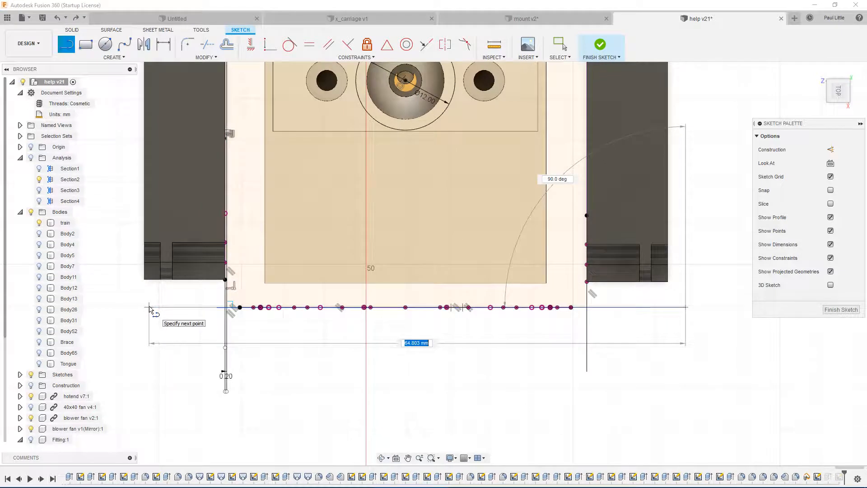
click(149, 307)
key(Escape)
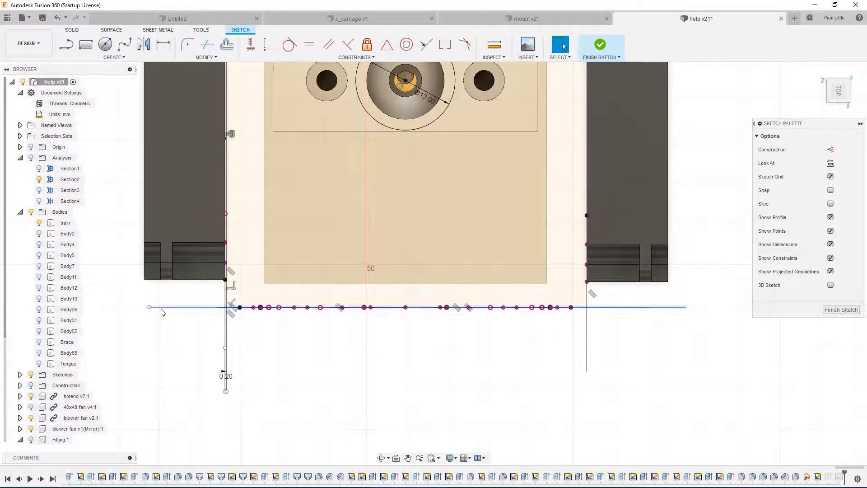
Offset the new lower edge line 0.2 mm toward the inside of the plate
key(o)
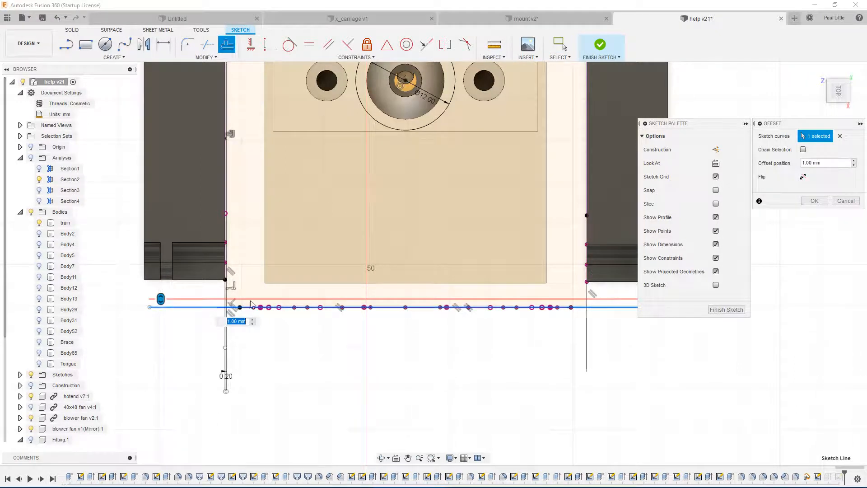
drag(161, 299, 159, 272)
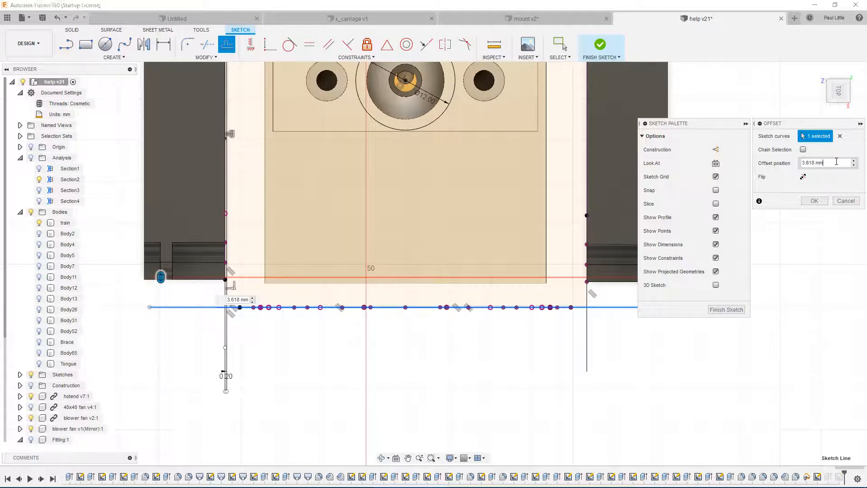
drag(837, 161, 719, 186)
text(0.2)
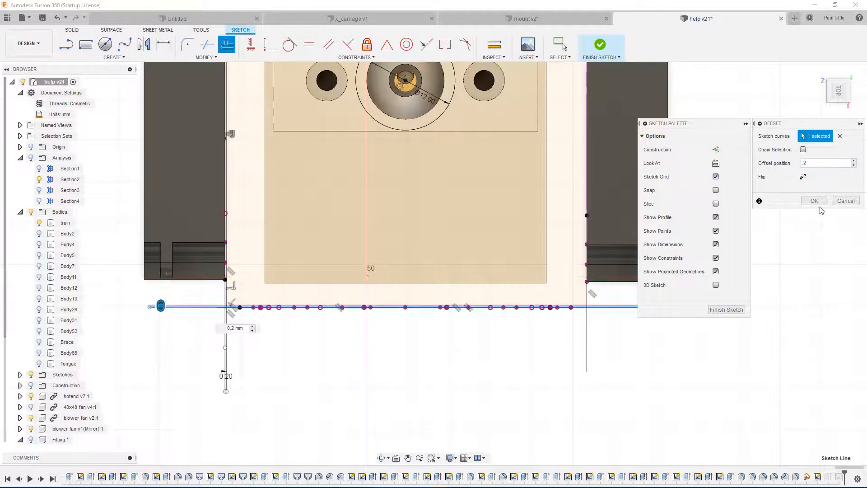
click(814, 201)
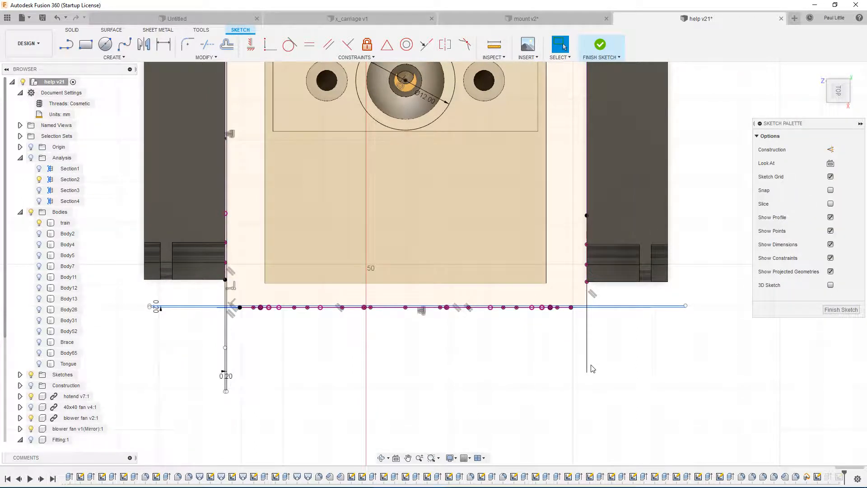
Draw a vertical line about 70.9 mm long along the plate's right side edge, from its lower end up past the carriage
key(l)
middle_drag(589, 144, 574, 400)
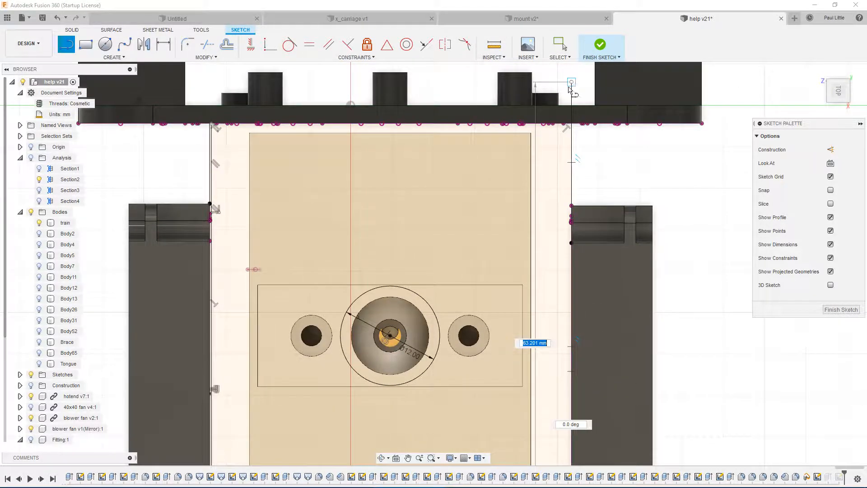
middle_drag(568, 67, 577, 212)
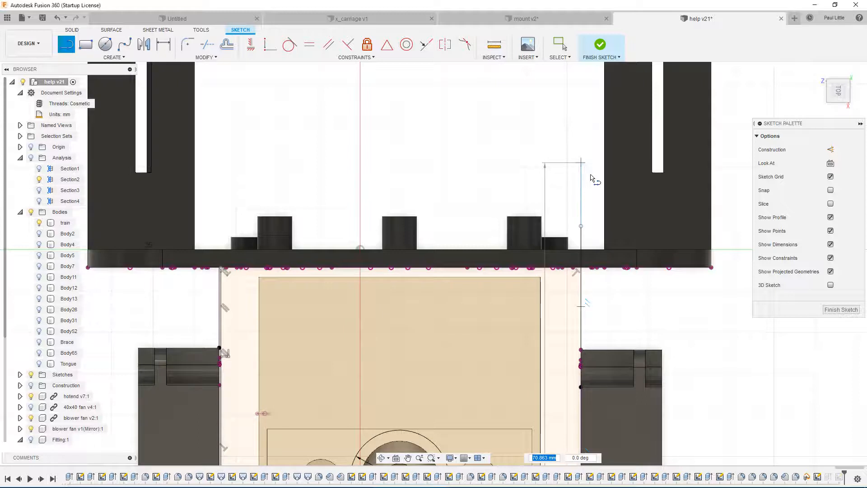
click(580, 163)
key(Escape)
Offset the vertical line on the plate's right side edge 0.2 mm toward the inside of the plate
click(582, 189)
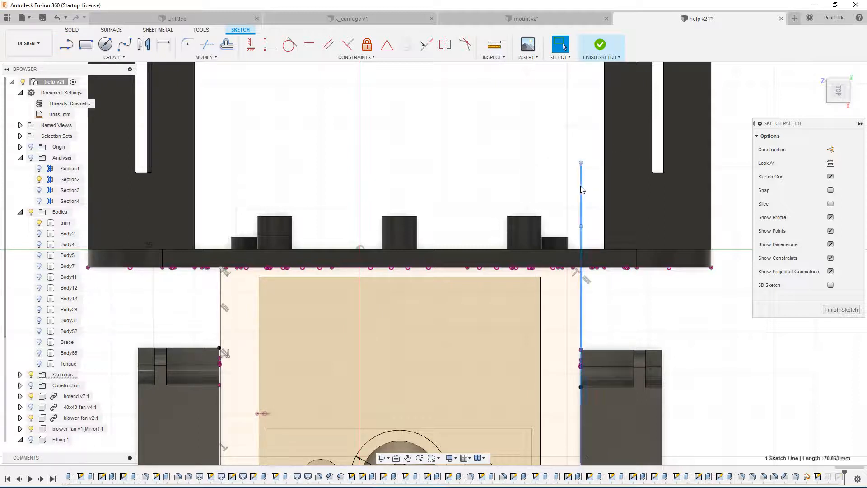
key(o)
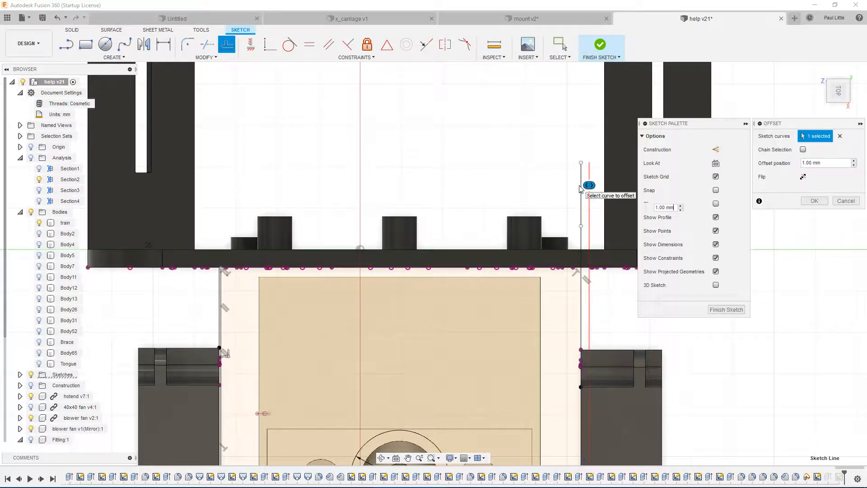
drag(589, 185, 566, 186)
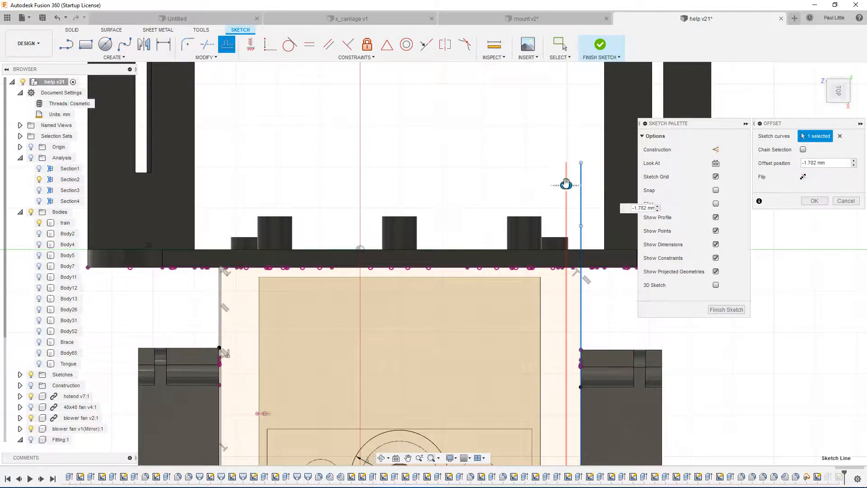
click(832, 163)
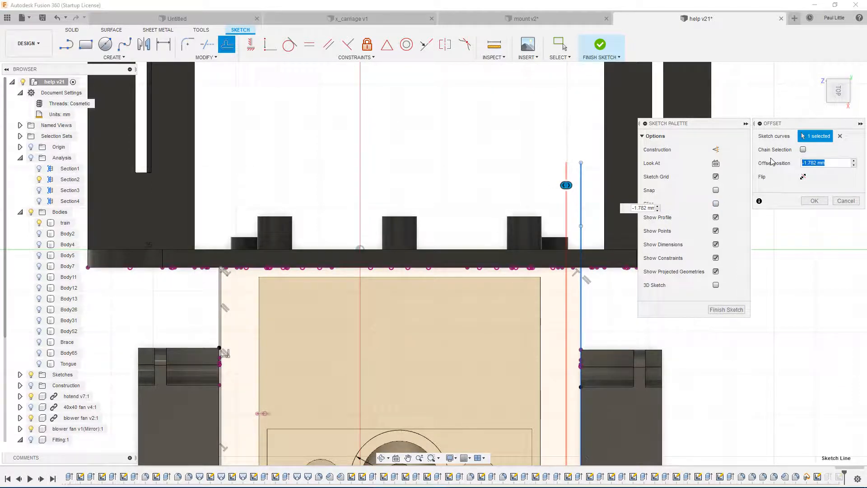
text(-2)
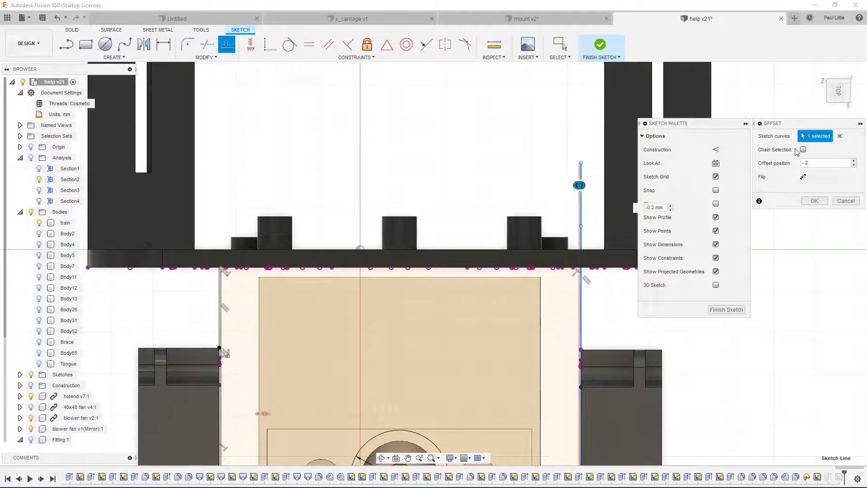
click(814, 201)
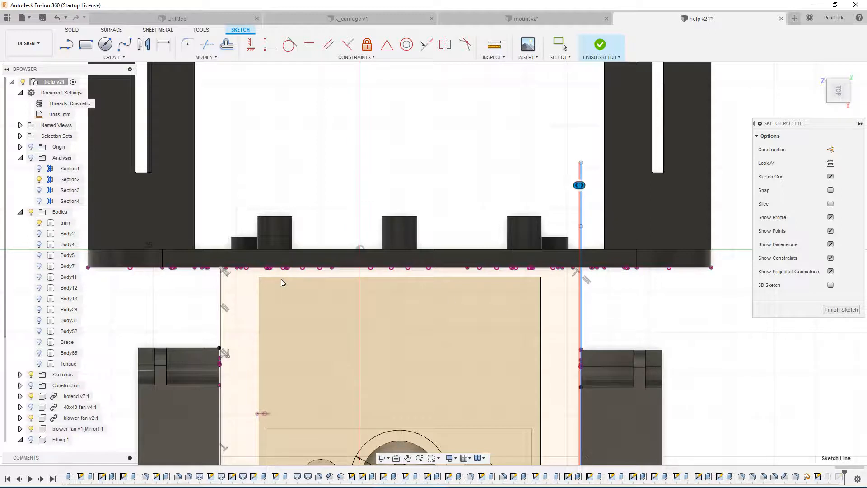
Draw a horizontal line about 84.9 mm long over the plate's upper edge, along the carriage and beyond its right end
key(l)
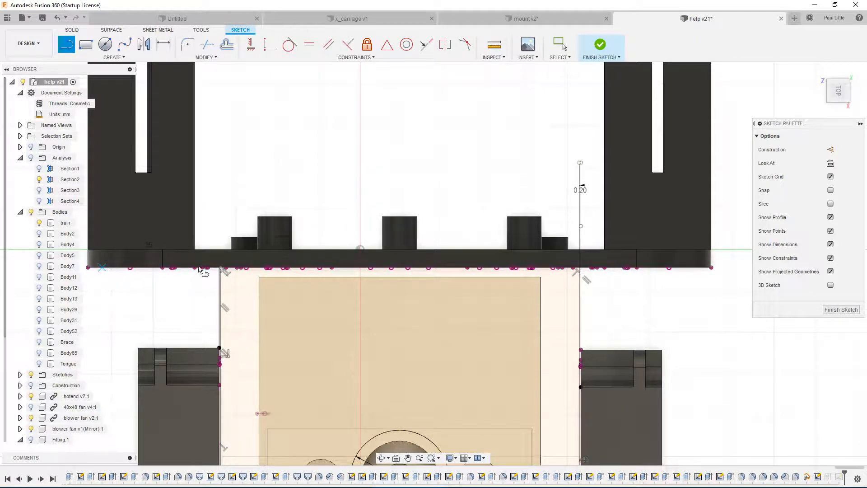
middle_drag(625, 280, 426, 271)
scroll(439, 270, down, 2)
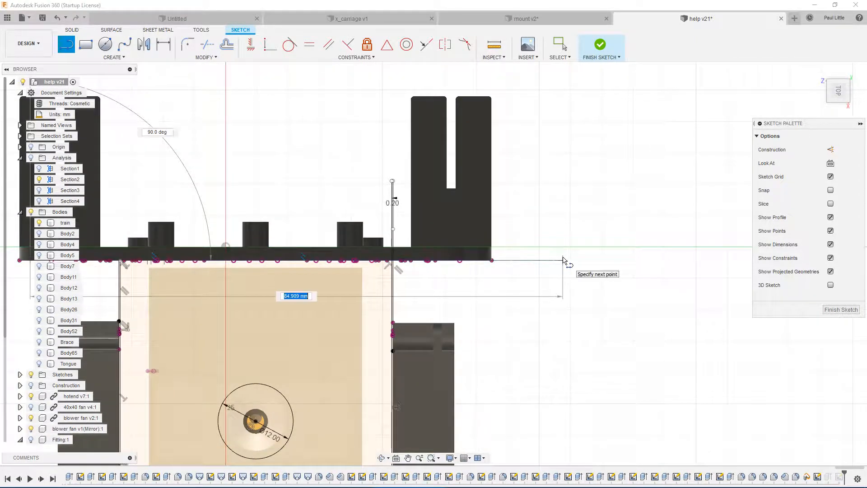
click(563, 261)
middle_drag(399, 284, 668, 277)
key(Escape)
Offset the new upper edge line 0.2 mm toward the inside of the plate and finish the sketch
click(661, 260)
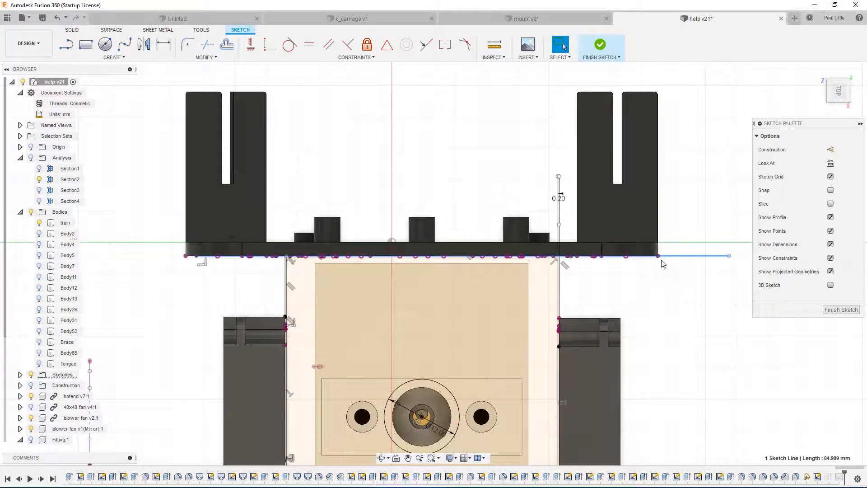
key(o)
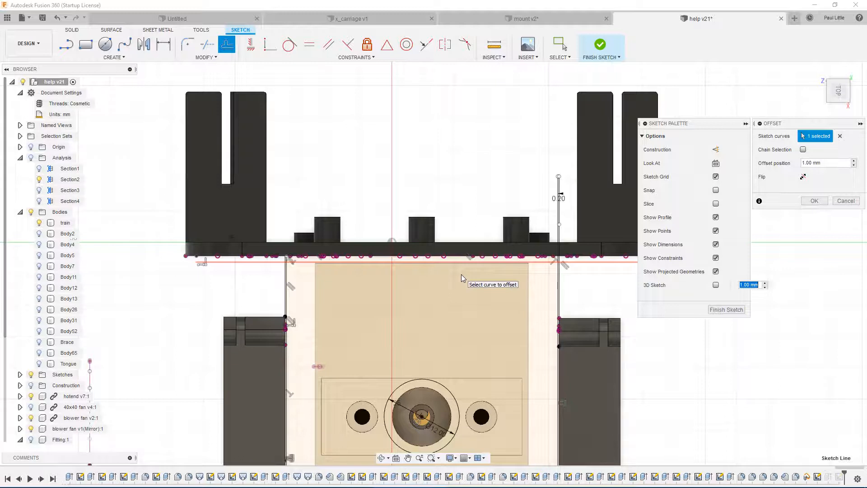
key(Return)
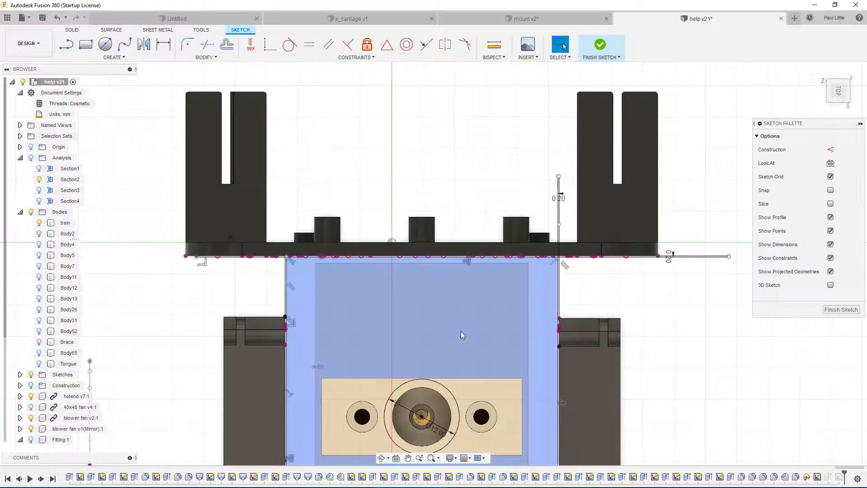
scroll(461, 335, up, 1)
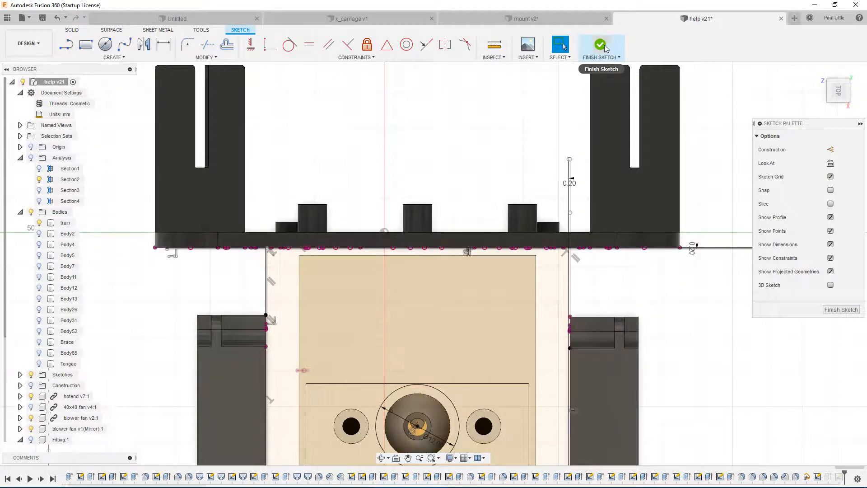
click(601, 45)
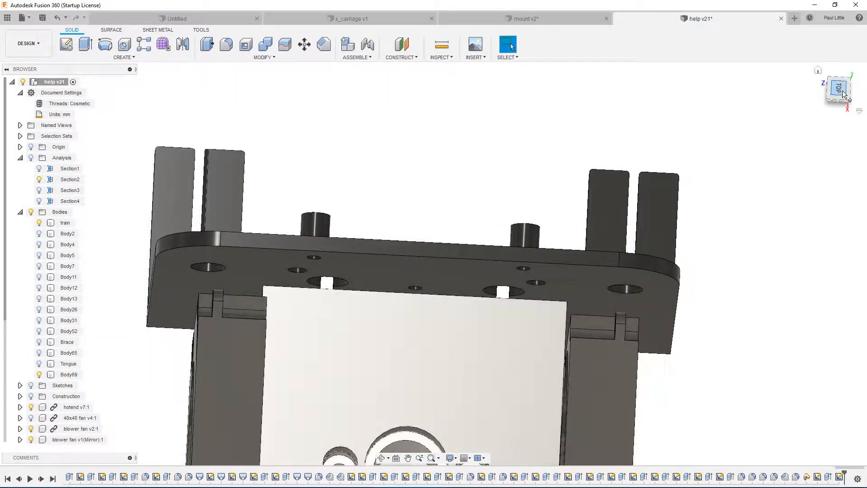
Edit the plate's extrusion, clear its selected profiles and show the sketches
click(839, 89)
scroll(367, 229, up, 4)
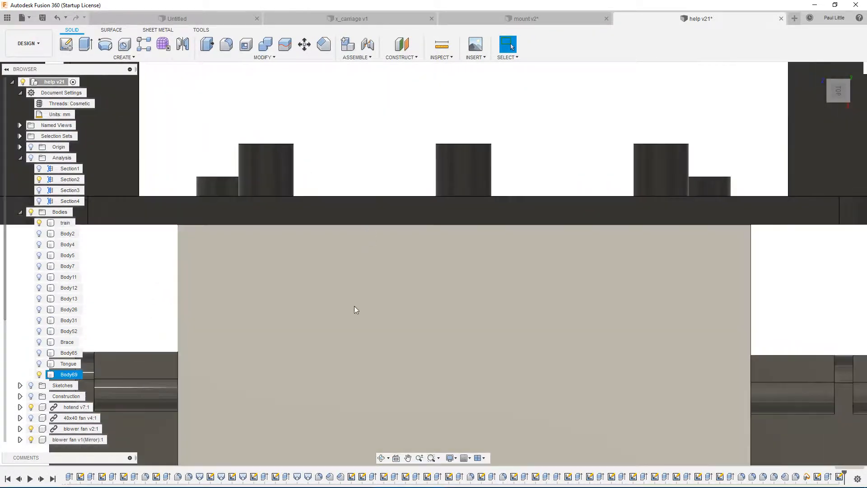
scroll(261, 395, down, 3)
middle_drag(411, 245, 343, 72)
middle_drag(373, 260, 394, 116)
middle_drag(460, 353, 440, 293)
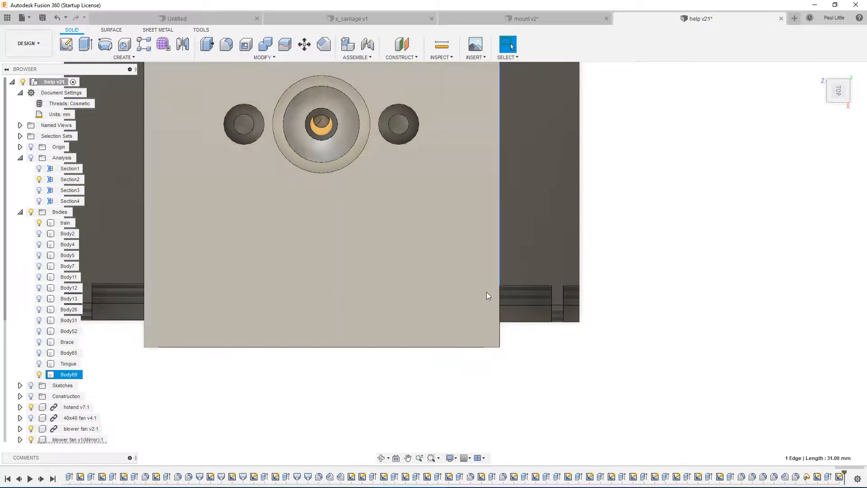
double_click(830, 477)
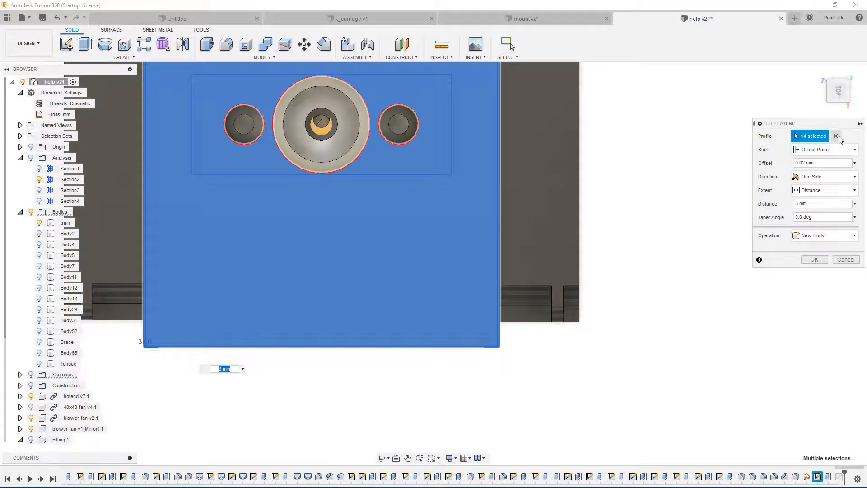
click(837, 137)
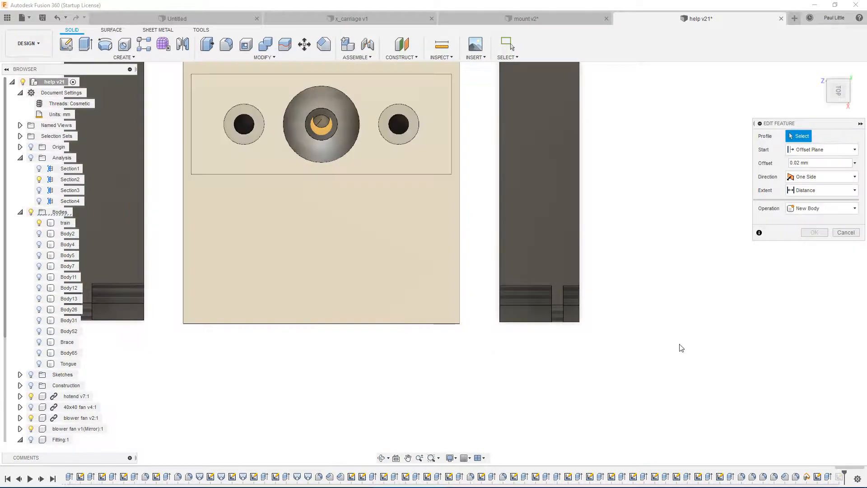
click(32, 374)
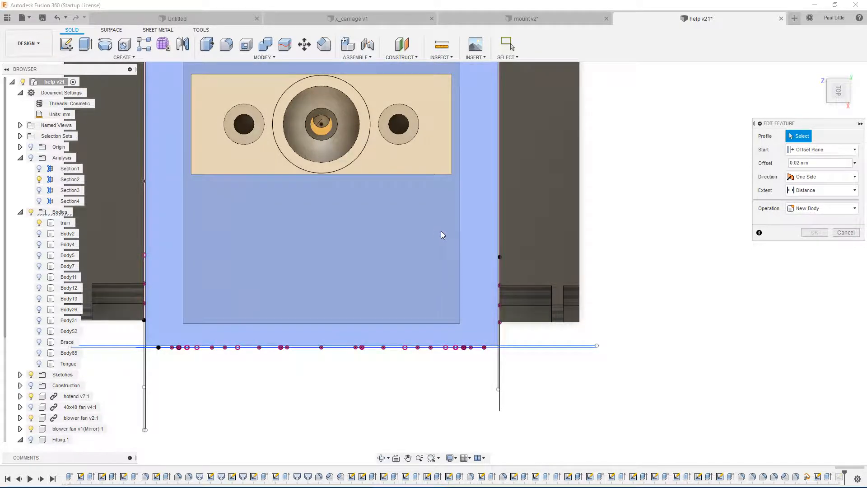
Select the two plate profiles inside the offset lines, leaving out the three holes, and apply the edited extrusion
click(468, 224)
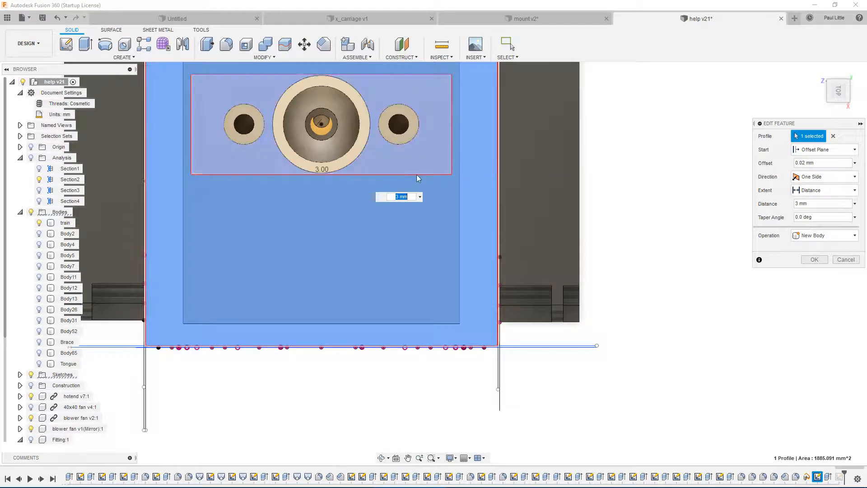
click(332, 212)
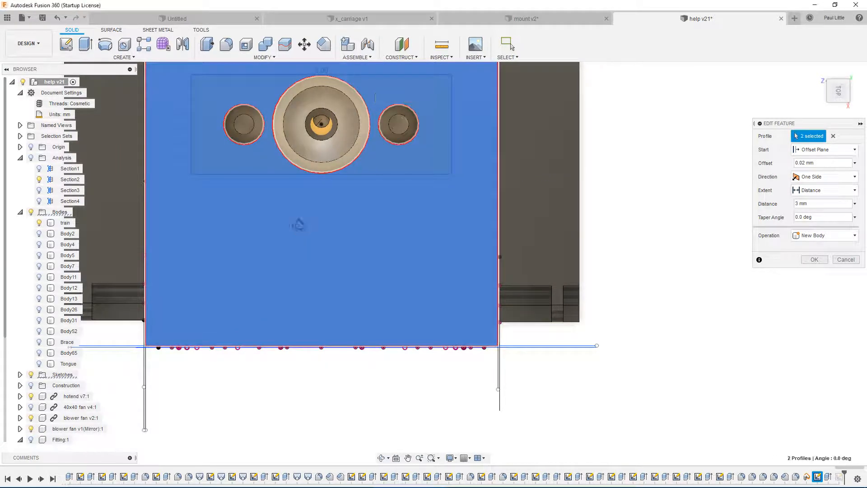
shift+middle_drag(298, 224, 337, 262)
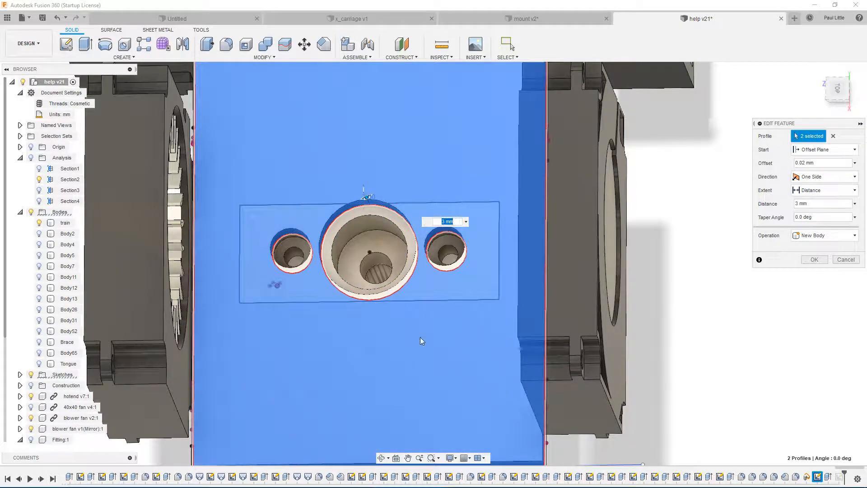
key(ctrl)
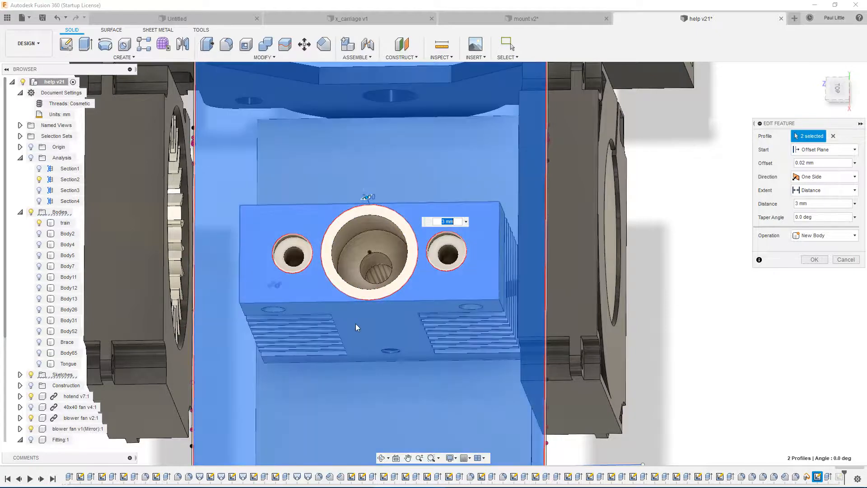
click(815, 260)
Examine the clearance between the resized plate, the two blower fans and the carriage from above
scroll(525, 345, down, 2)
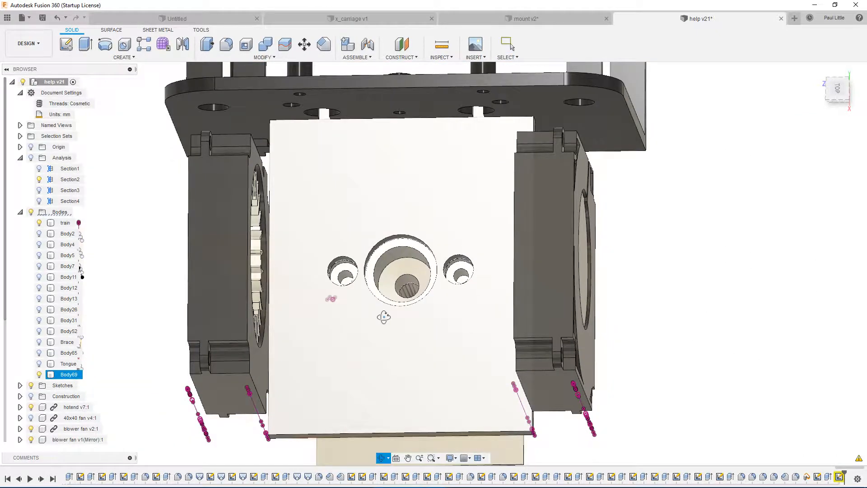
shift+middle_drag(384, 317, 382, 322)
click(759, 142)
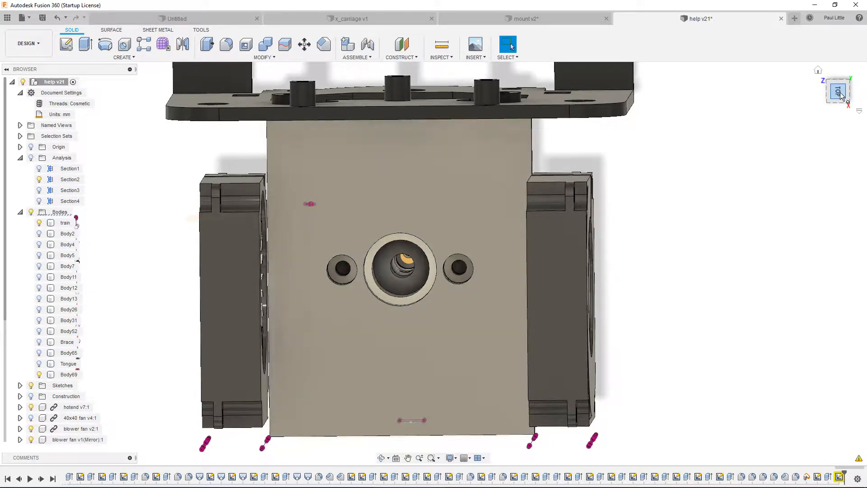
click(841, 96)
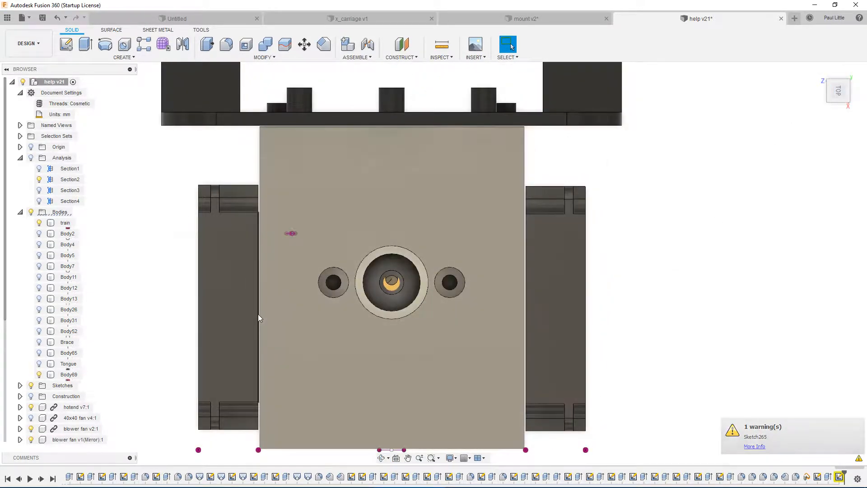
click(259, 316)
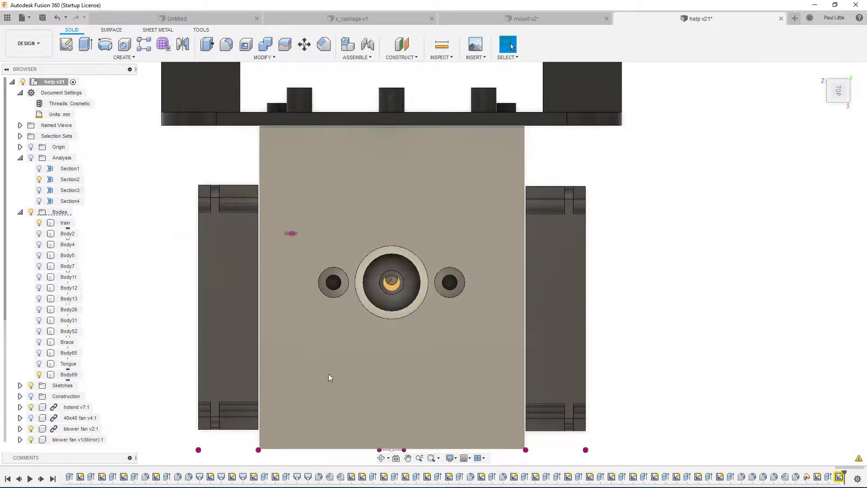
Review the warning on Sketch265 and inspect the plate's front edge face that it refers to
shift+middle_drag(305, 450, 686, 207)
click(841, 94)
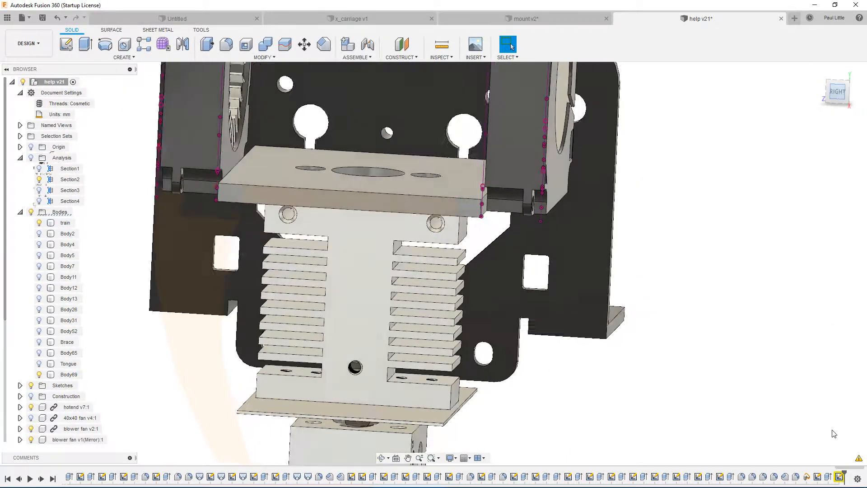
right_click(839, 477)
click(820, 452)
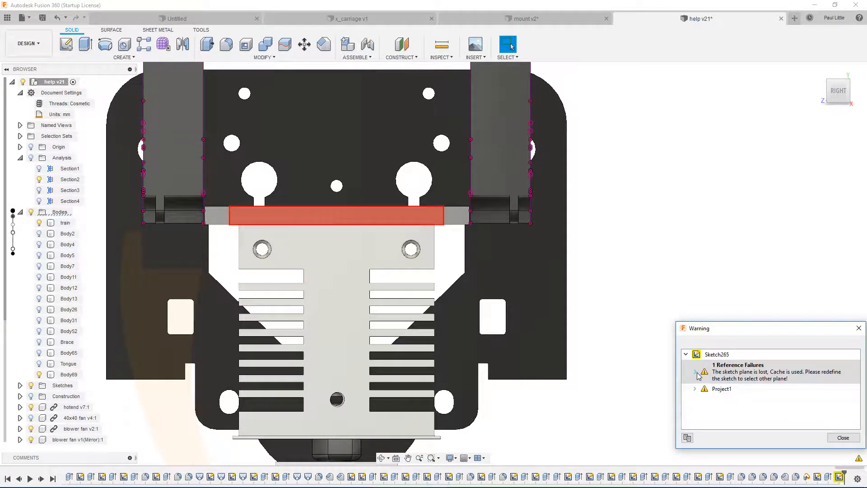
shift+middle_drag(307, 264, 376, 213)
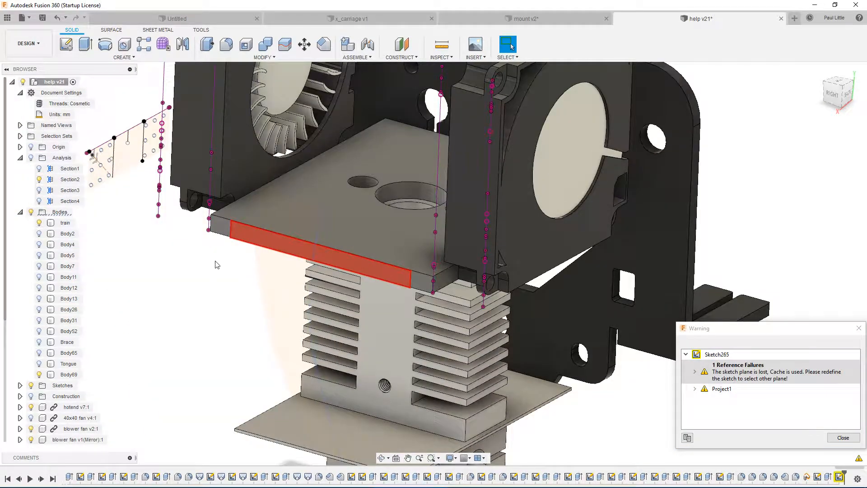
mouse_move(195, 246)
shift+middle_down()
mouse_move(179, 248)
mouse_move(211, 251)
shift+middle_up()
key(Escape)
click(835, 437)
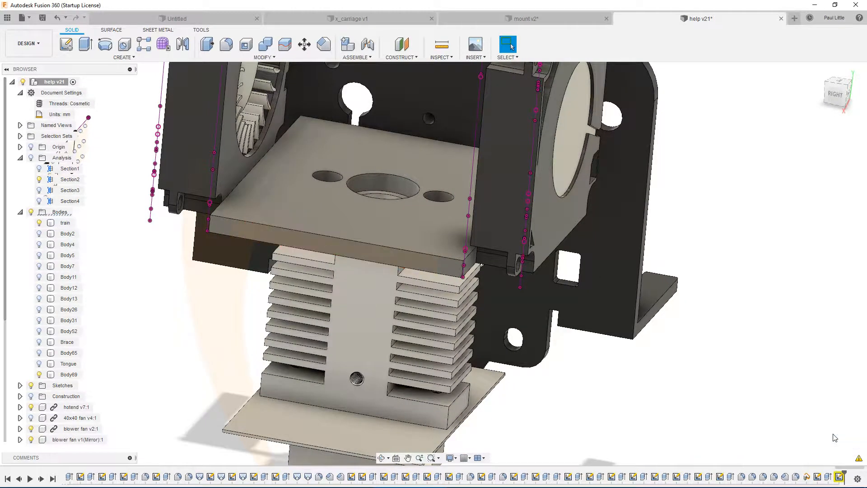
Redefine the plane of Sketch265 onto the front edge face of the resized plate
click(839, 477)
right_click(839, 477)
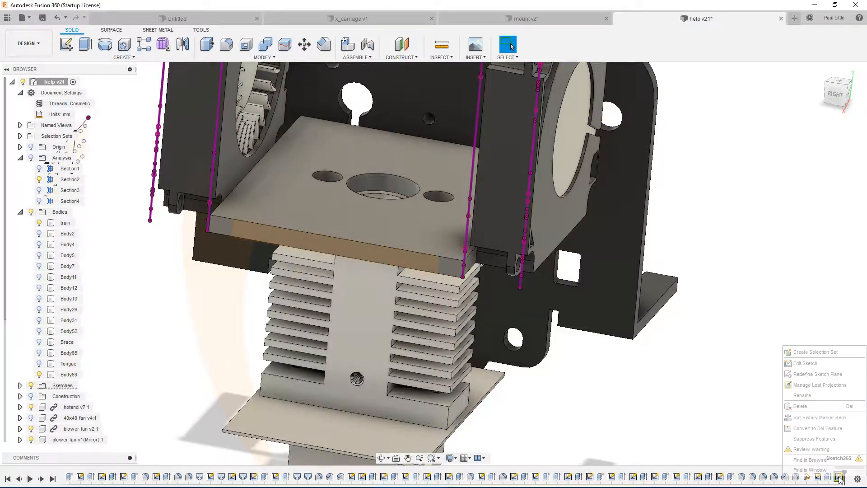
click(819, 374)
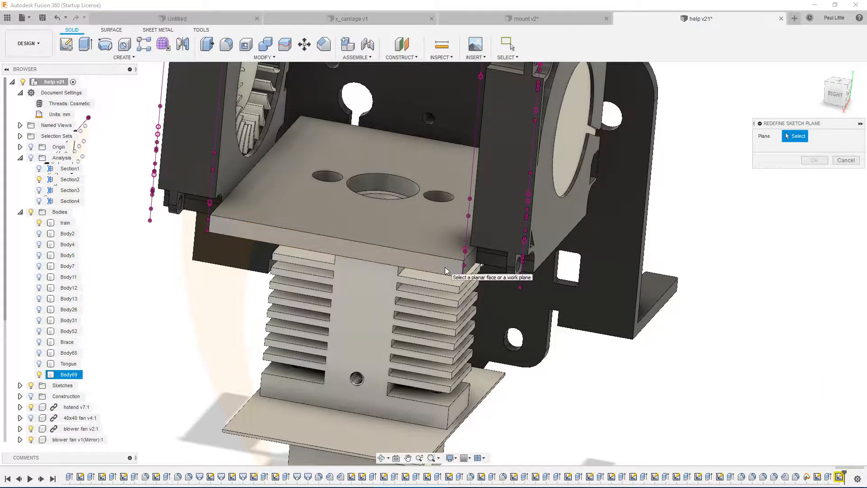
click(445, 269)
click(813, 161)
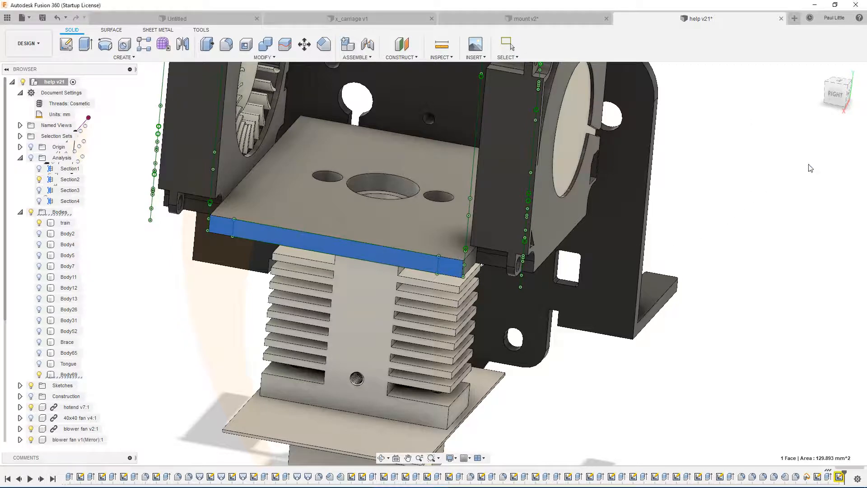
key(Escape)
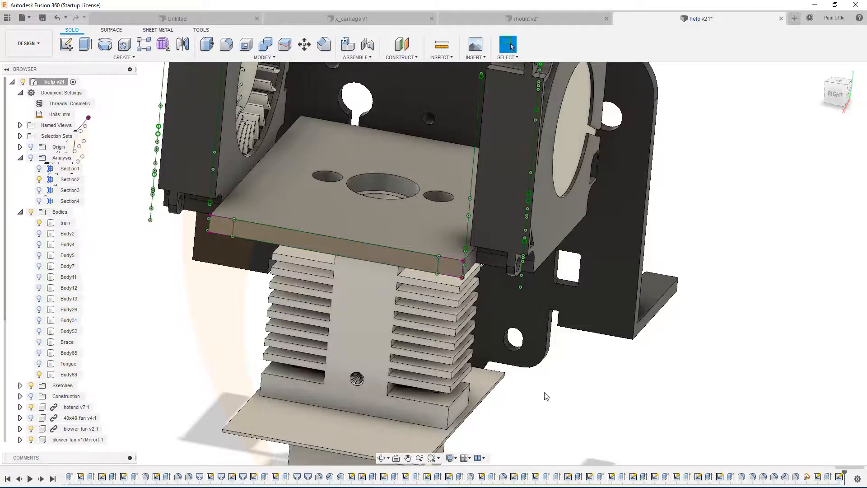
scroll(547, 396, down, 5)
shift+middle_drag(545, 370, 583, 355)
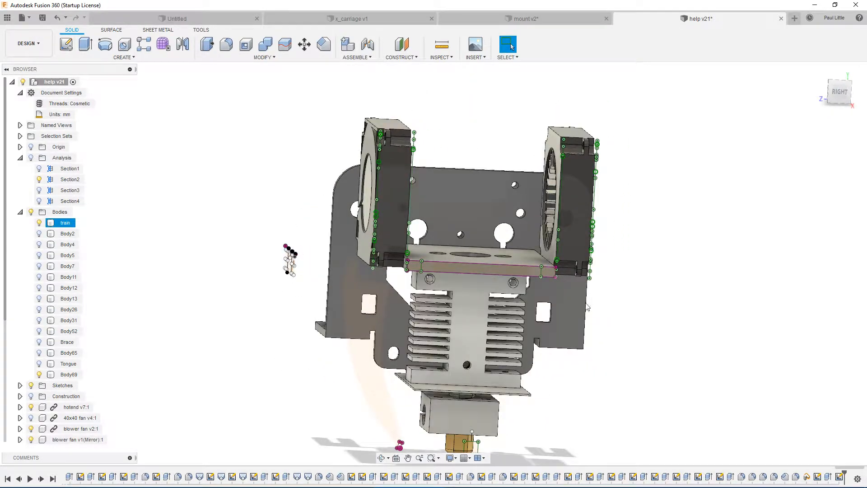
Examine the gaps between the blower fans and the plate, and the nozzle tip below the hotend, in the straight-on side view
scroll(604, 315, up, 3)
scroll(388, 249, down, 3)
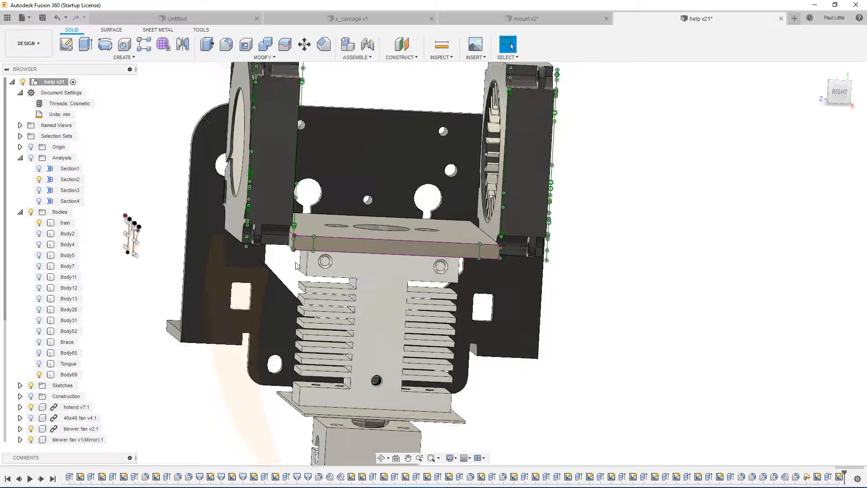
scroll(362, 272, up, 2)
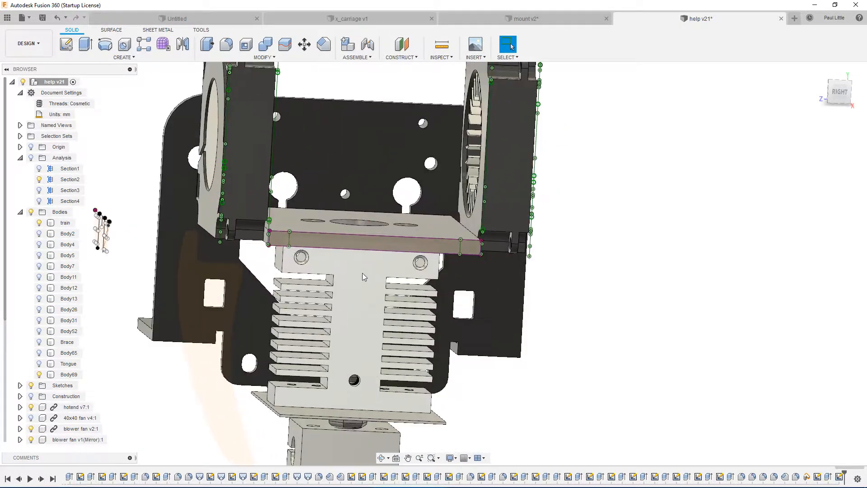
click(839, 91)
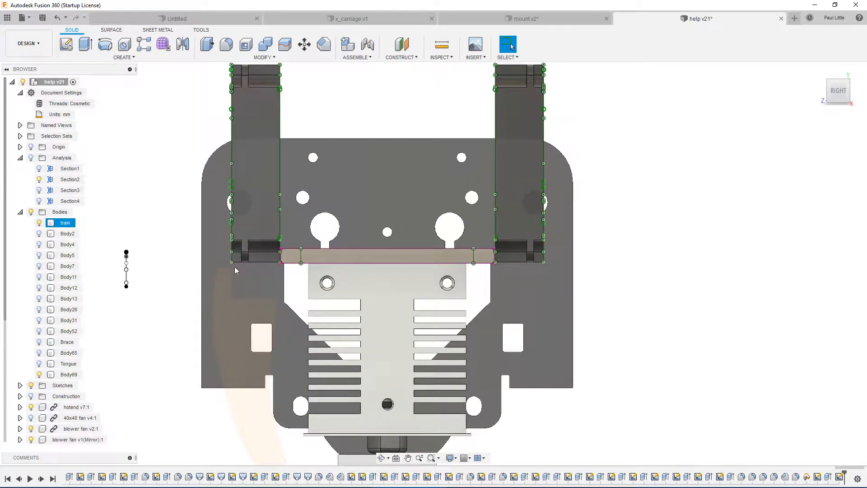
scroll(273, 250, up, 5)
scroll(329, 306, down, 5)
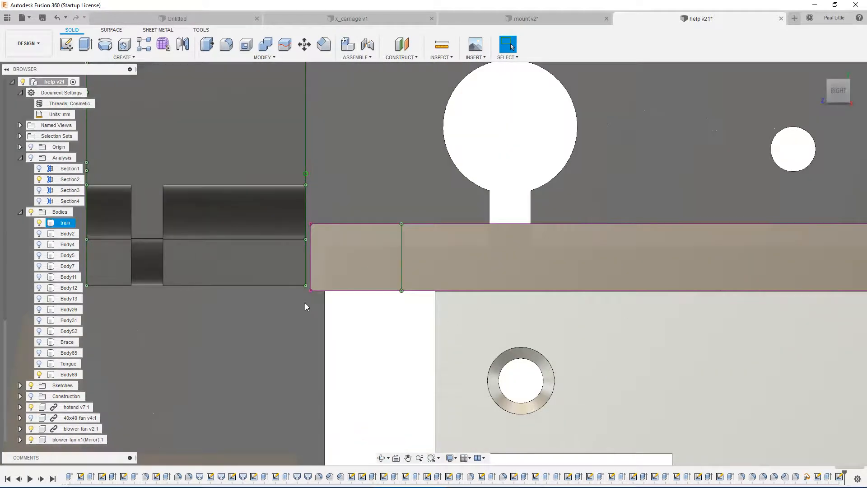
scroll(302, 303, down, 8)
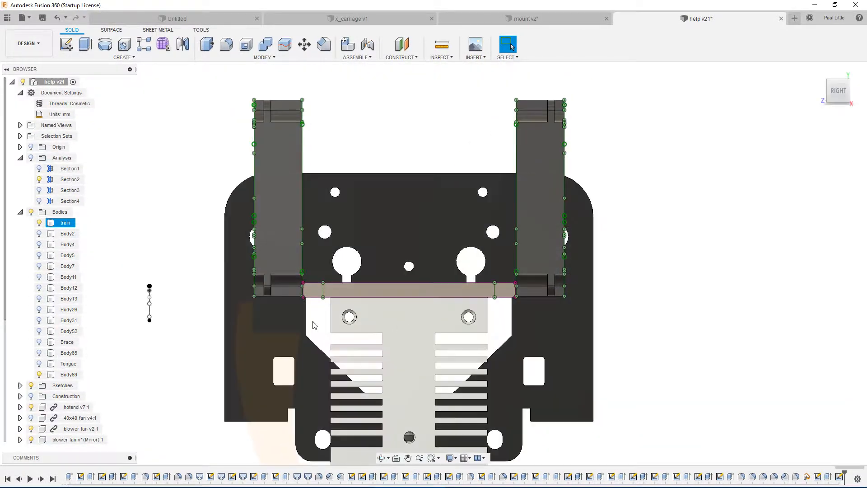
scroll(370, 313, up, 6)
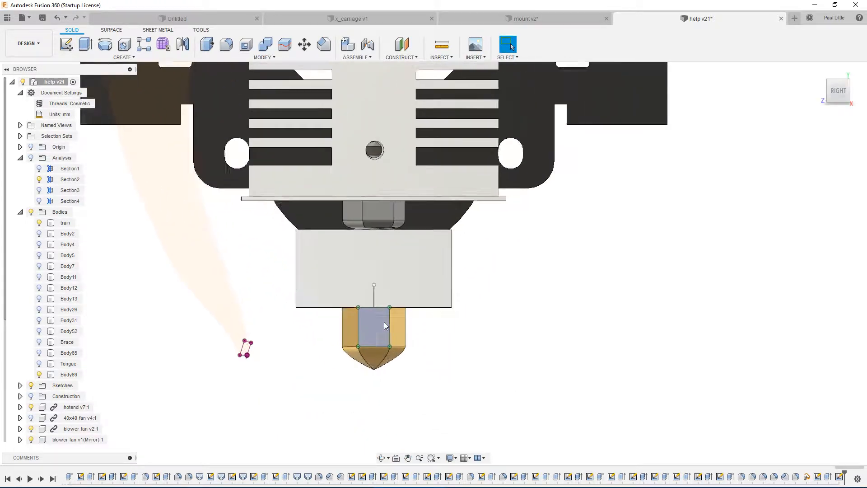
scroll(369, 339, down, 1)
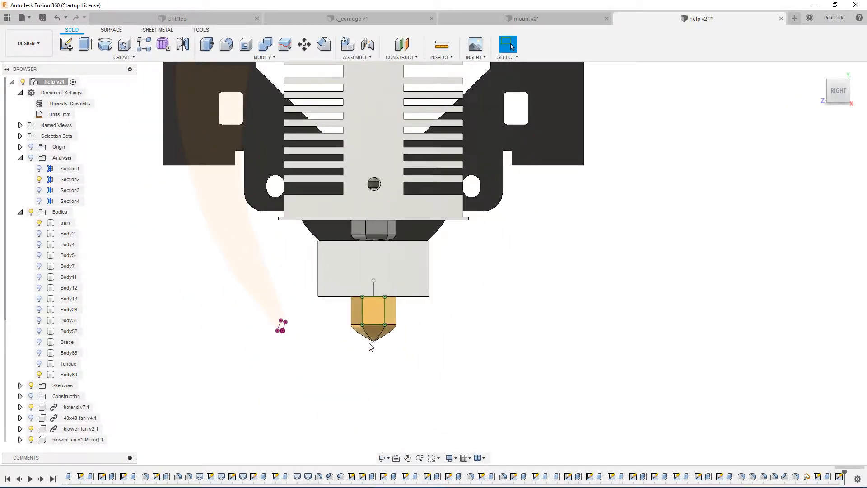
Open the sketch on the plate's front edge face for editing and project the nozzle tip's flat bottom edge into it
scroll(371, 346, up, 5)
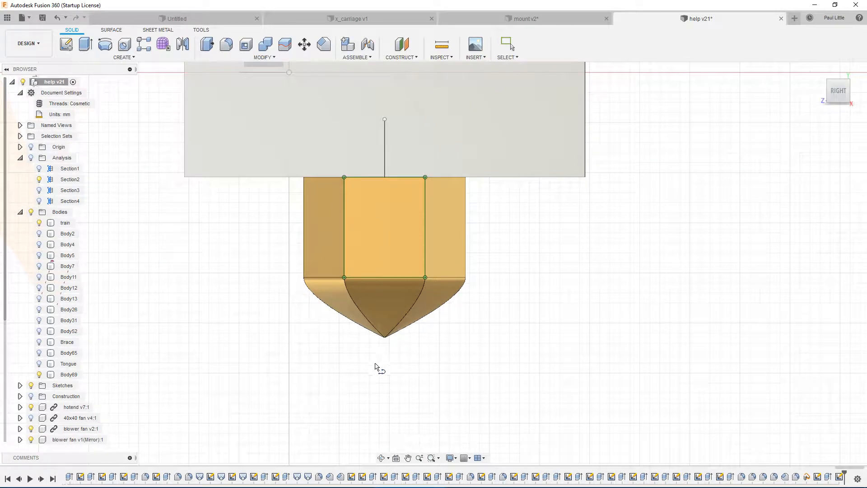
scroll(368, 203, down, 6)
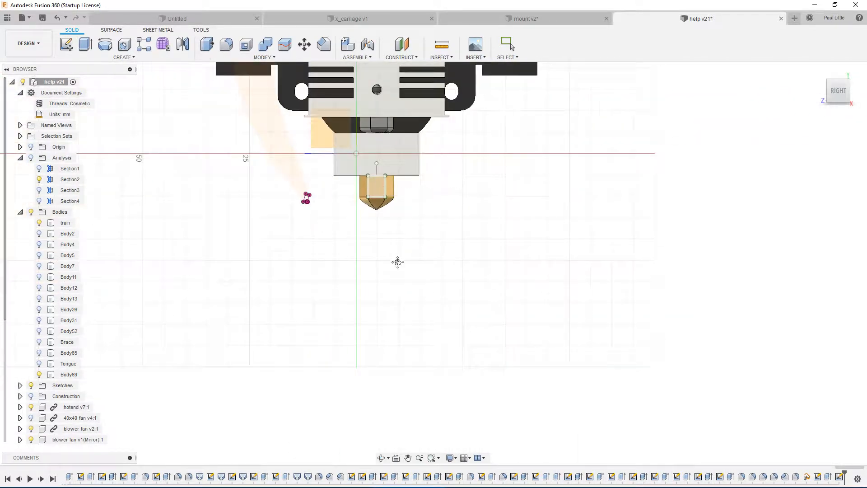
middle_drag(398, 262, 400, 454)
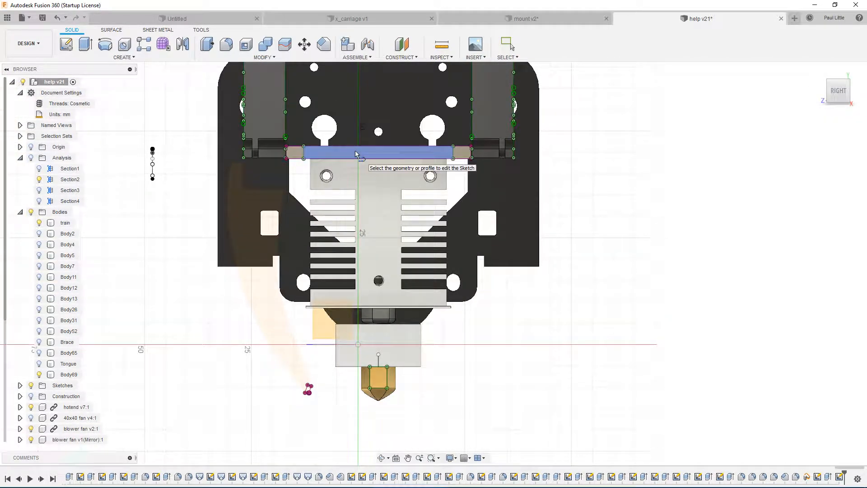
double_click(841, 476)
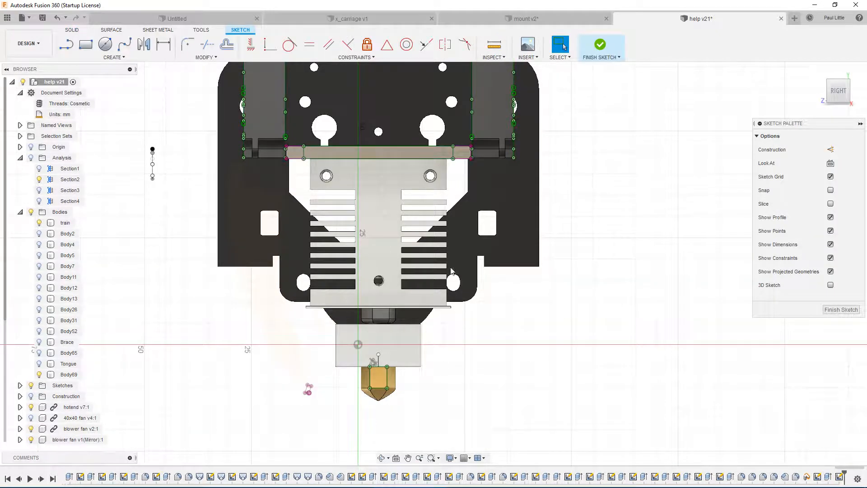
key(l)
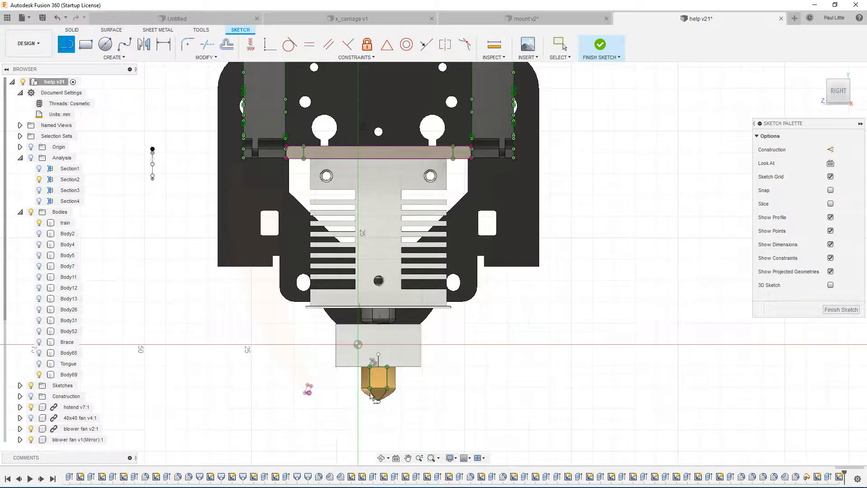
scroll(371, 396, up, 10)
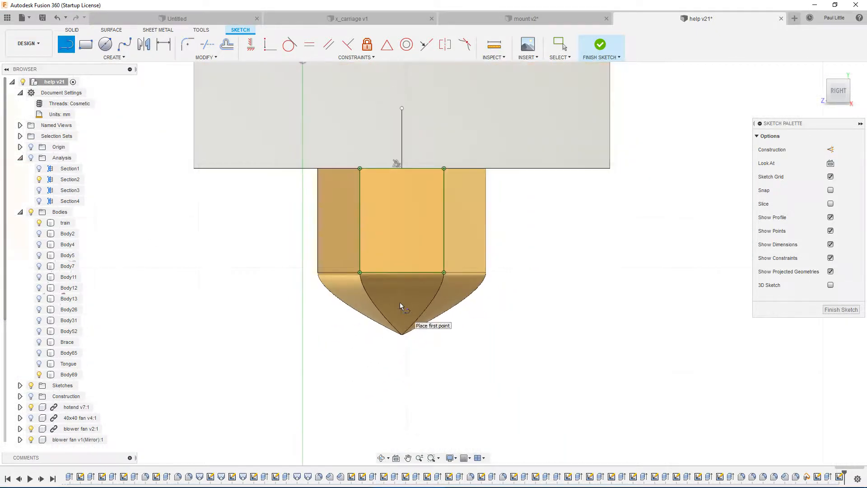
scroll(400, 302, down, 8)
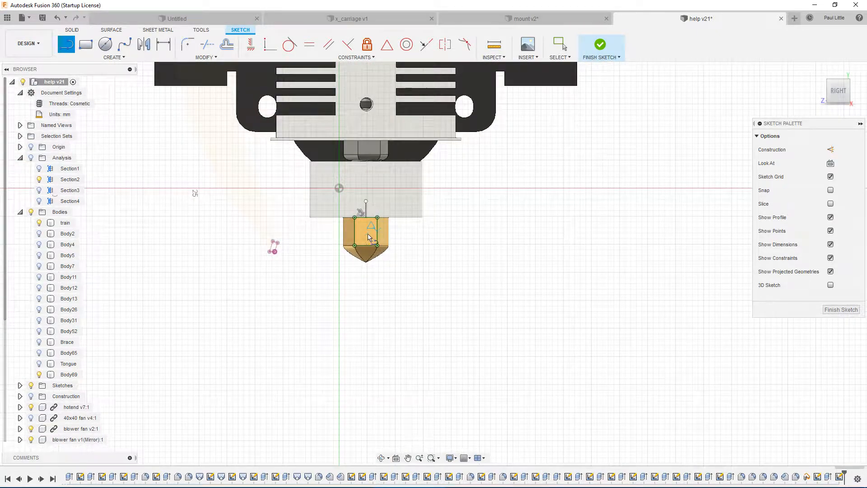
scroll(363, 199, up, 5)
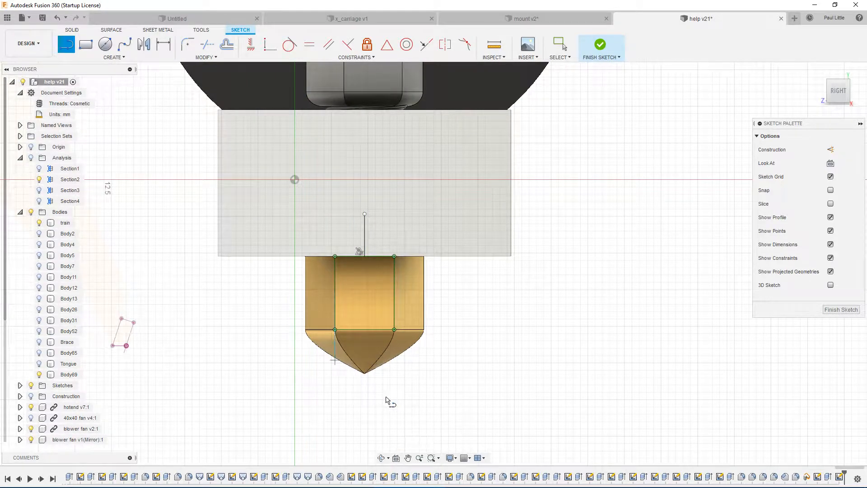
scroll(362, 370, up, 8)
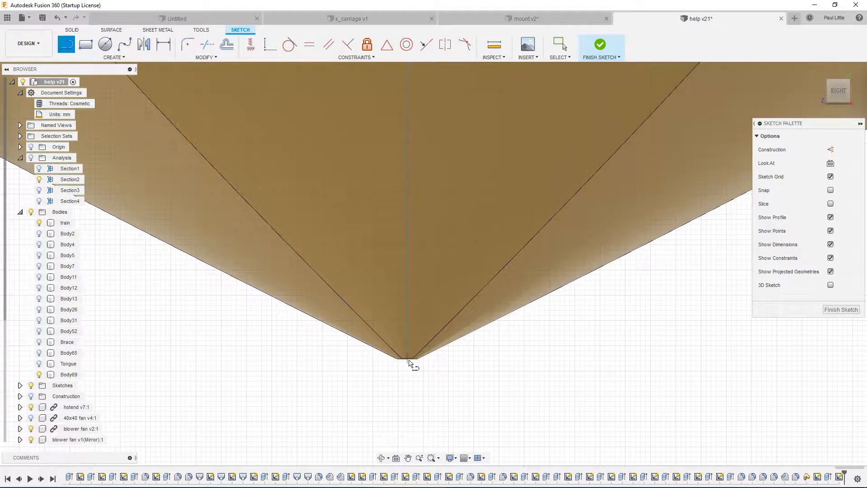
key(Escape)
click(408, 360)
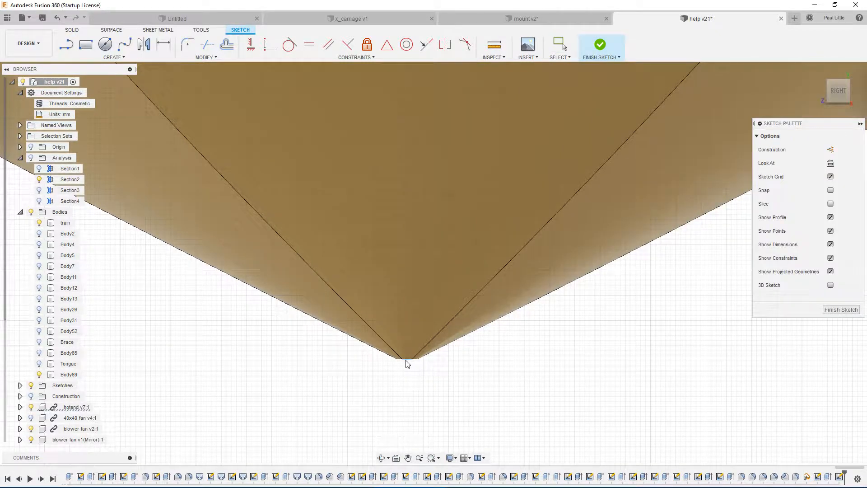
key(p)
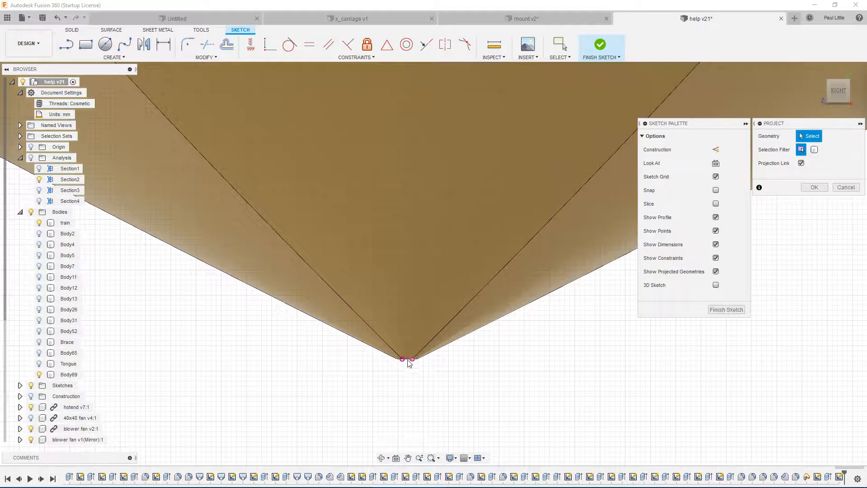
Draw a horizontal line from the projected nozzle tip out past the duct outlet and make it a construction line
key(l)
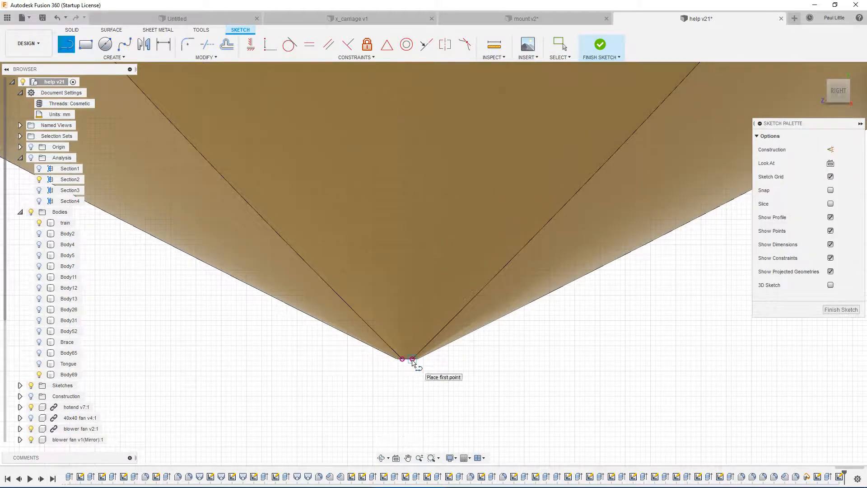
scroll(276, 355, down, 3)
scroll(276, 355, up, 7)
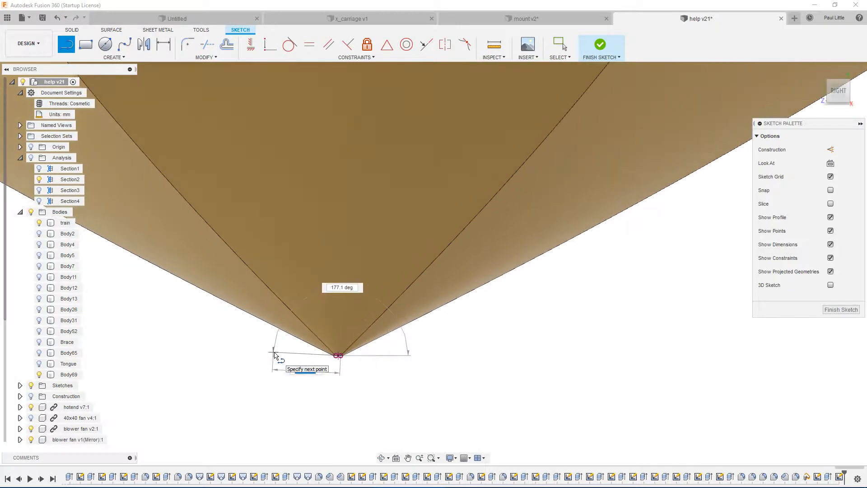
scroll(395, 362, up, 2)
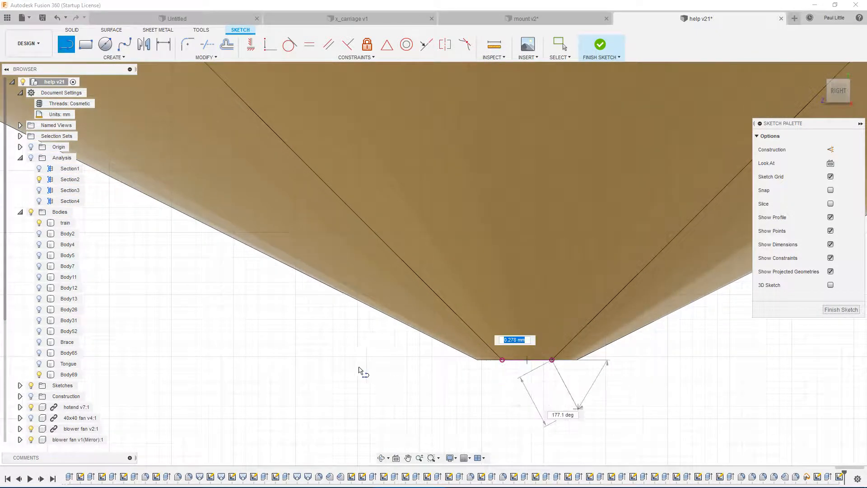
scroll(316, 321, down, 2)
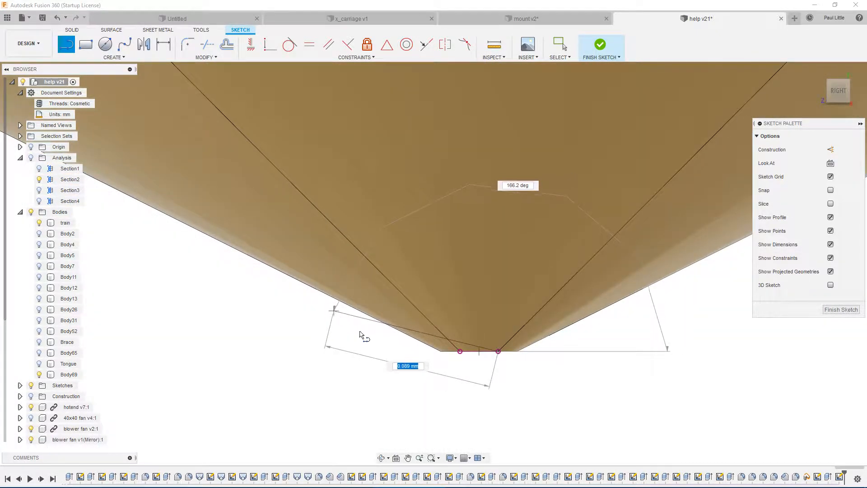
scroll(363, 350, down, 6)
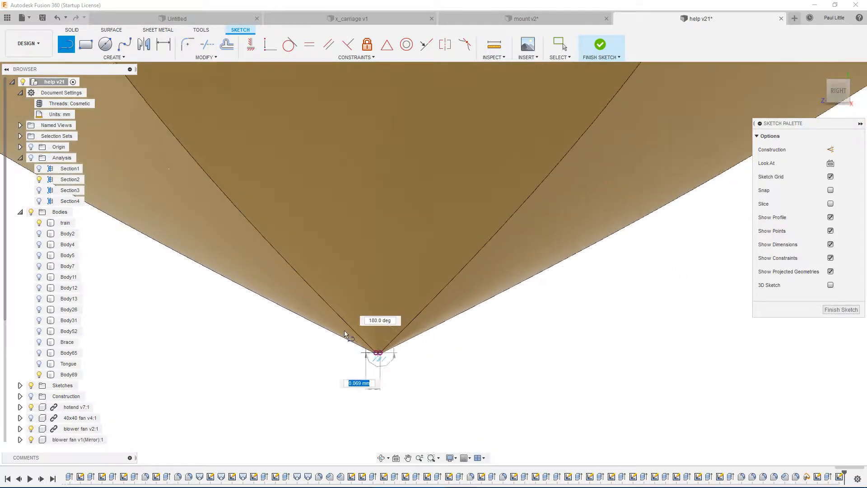
scroll(315, 311, down, 6)
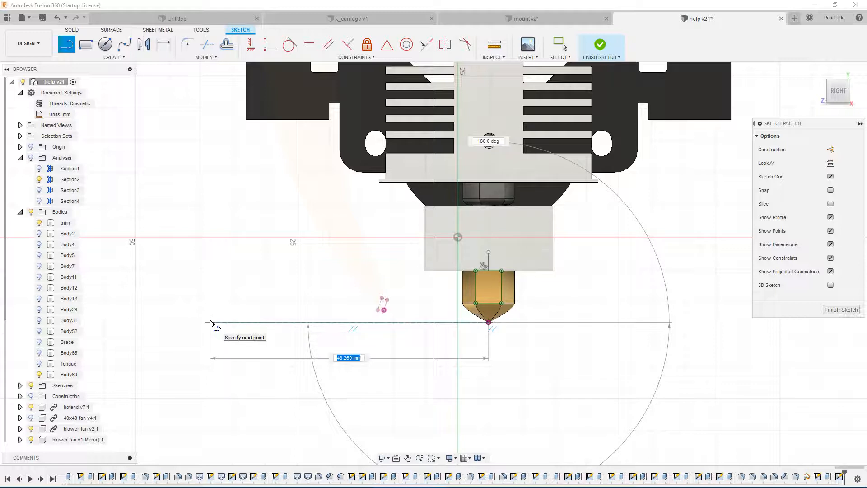
click(176, 324)
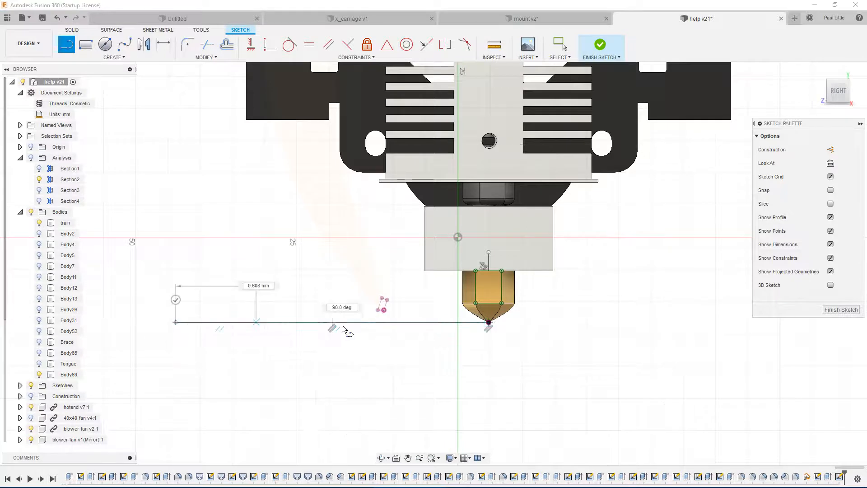
key(Escape)
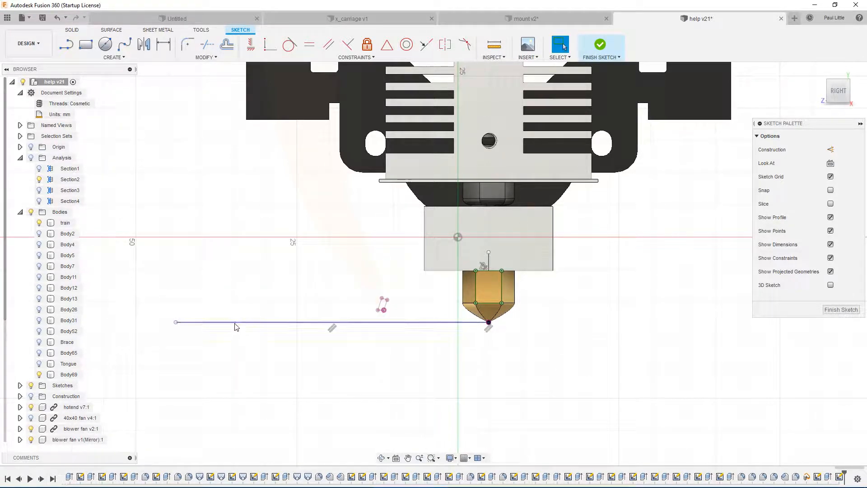
click(235, 325)
key(x)
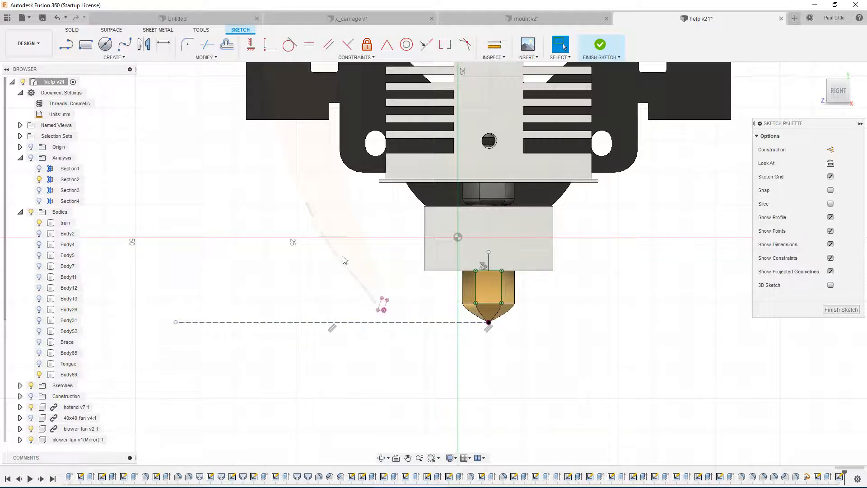
Inspect the curved duct profile between the blower fan and the nozzle tip's reference line
click(351, 234)
scroll(289, 312, down, 5)
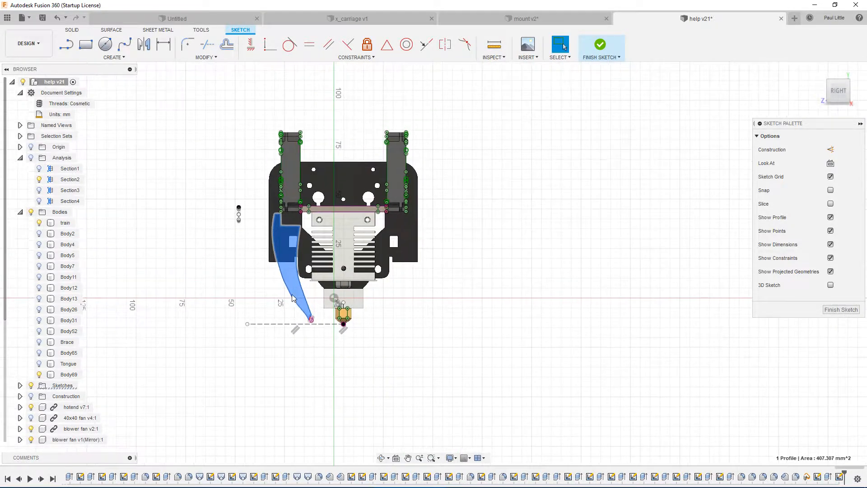
scroll(292, 295, up, 4)
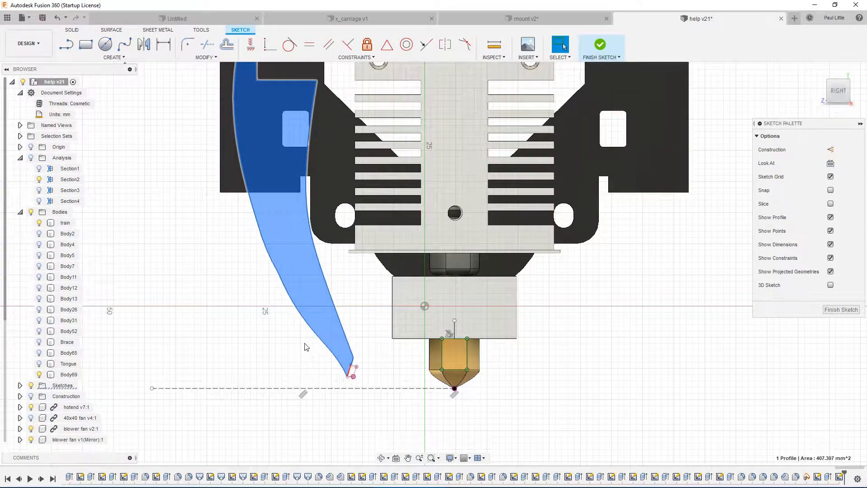
click(278, 355)
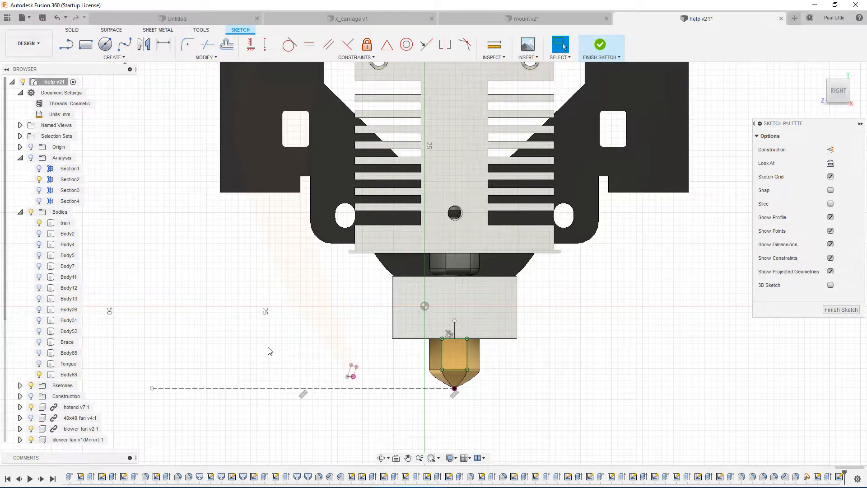
scroll(267, 350, down, 3)
scroll(273, 255, up, 4)
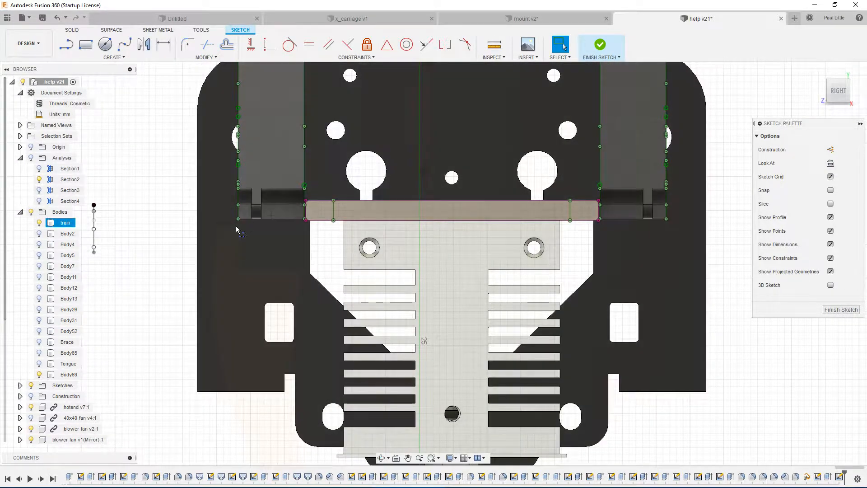
Draw a slanted line about 34.5 mm long at roughly 81° from the blower fan's inner corner down beside the heatsink's base
scroll(236, 244, up, 2)
key(l)
scroll(325, 210, up, 2)
scroll(332, 205, up, 1)
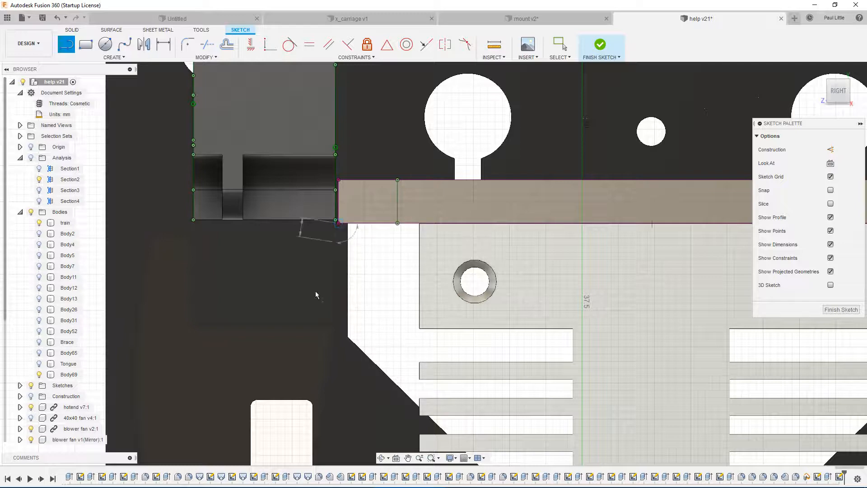
scroll(339, 315, down, 1)
mouse_move(319, 323)
middle_down()
mouse_move(379, 215)
mouse_move(381, 194)
middle_up()
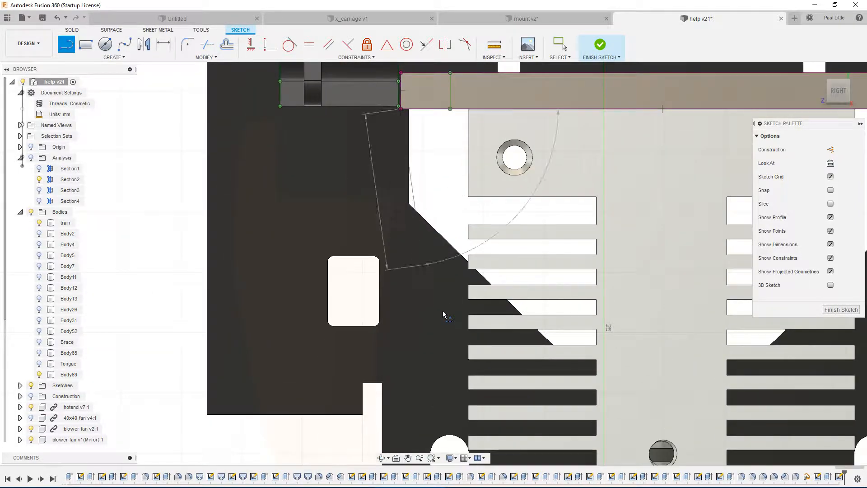
scroll(443, 311, down, 2)
mouse_move(443, 311)
middle_down()
mouse_move(312, 213)
mouse_move(300, 227)
mouse_move(284, 221)
middle_up()
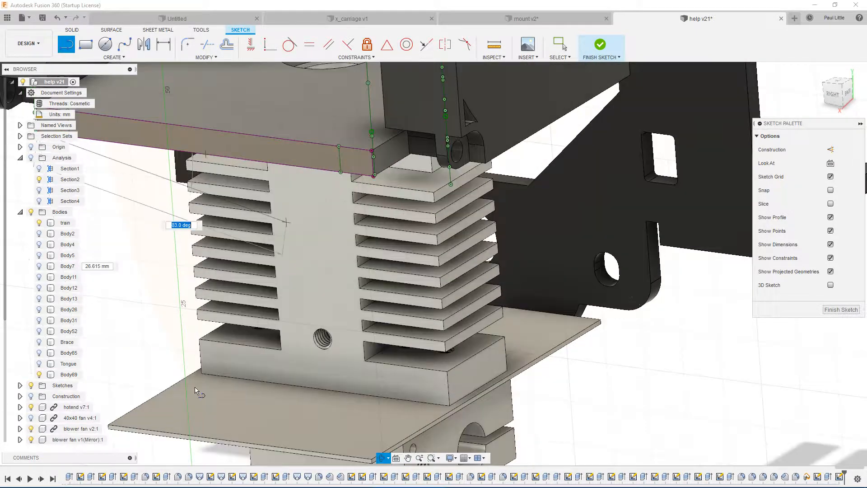
mouse_move(154, 369)
shift+middle_down()
mouse_move(235, 316)
mouse_move(285, 413)
mouse_move(362, 316)
mouse_move(381, 304)
shift+middle_up()
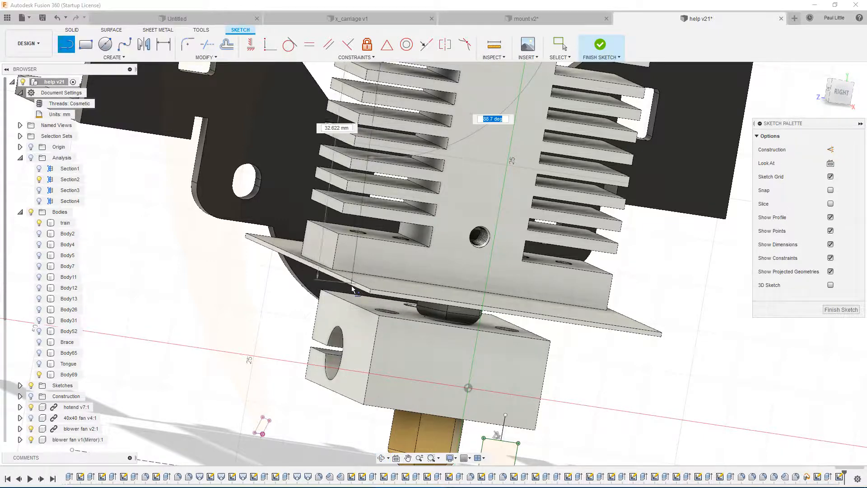
click(840, 92)
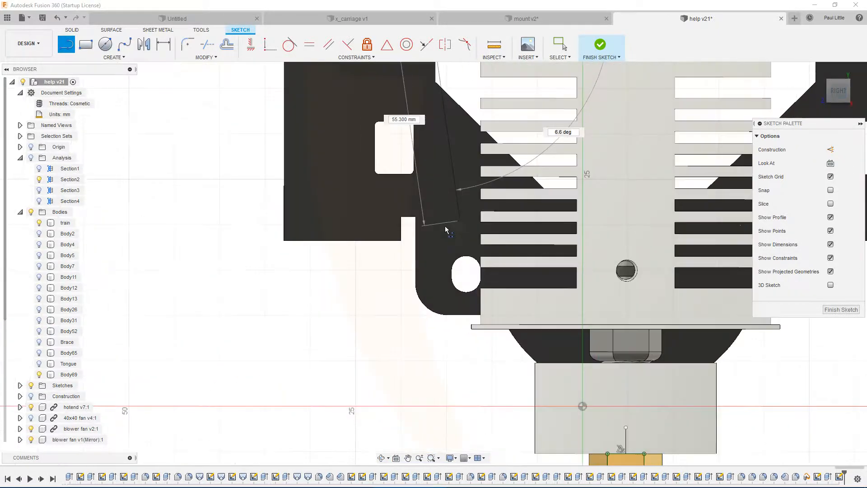
scroll(473, 319, up, 4)
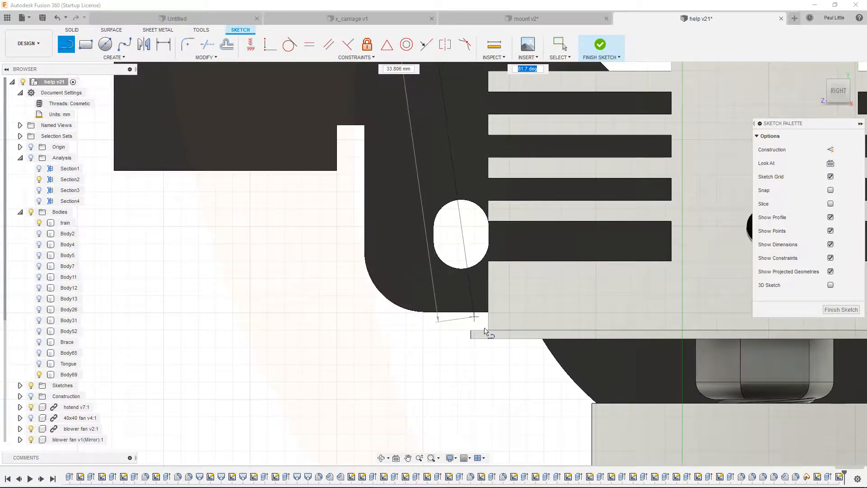
scroll(486, 329, up, 3)
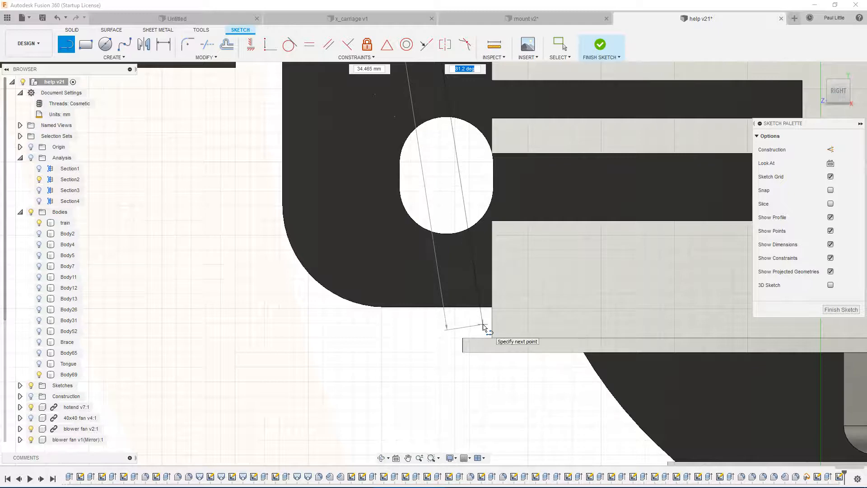
click(483, 324)
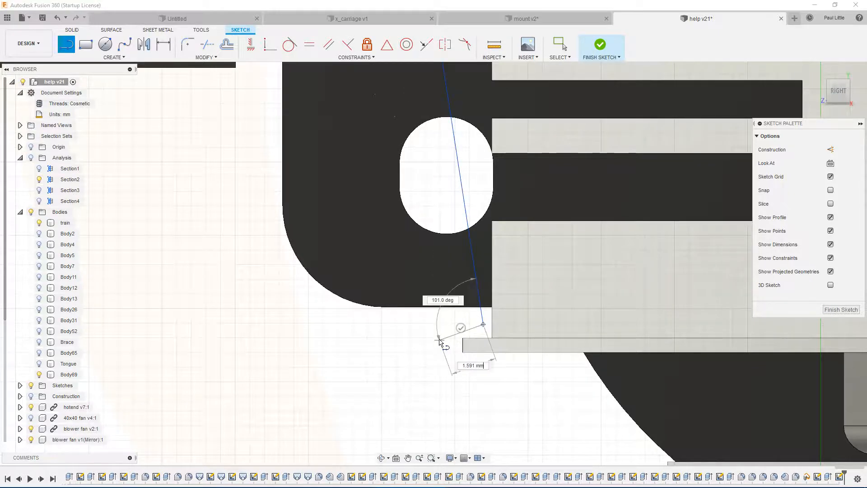
key(Escape)
Project the thin plate under the heatsink into the sketch and offset its outline outward by 0.35 mm
scroll(481, 346, up, 2)
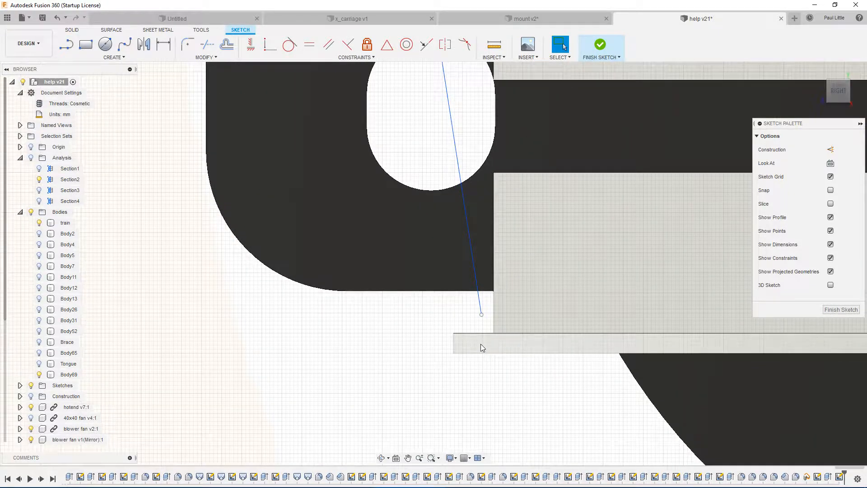
key(p)
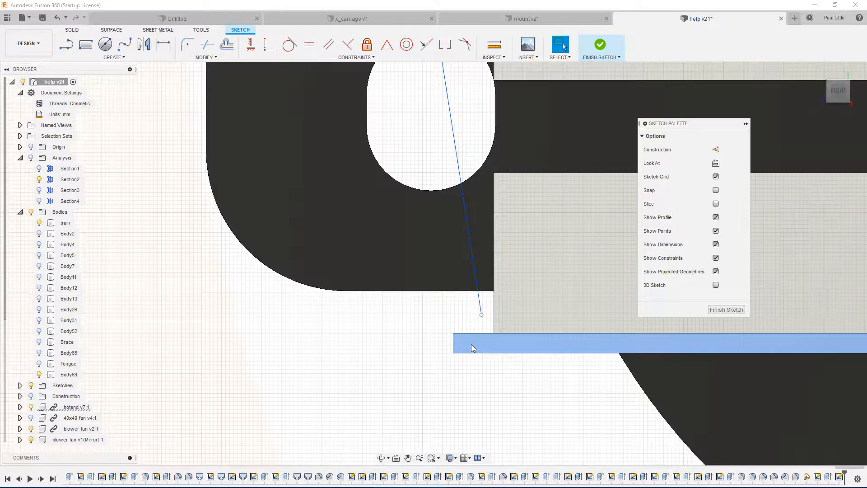
click(473, 346)
key(Return)
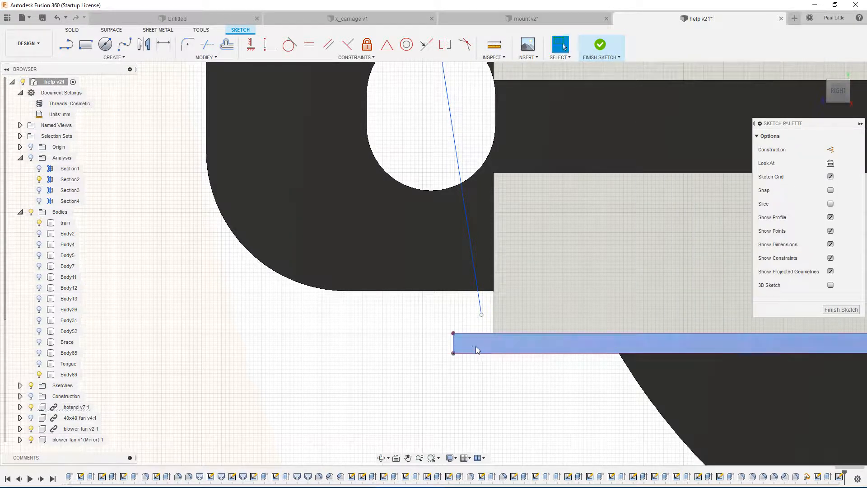
click(476, 334)
key(o)
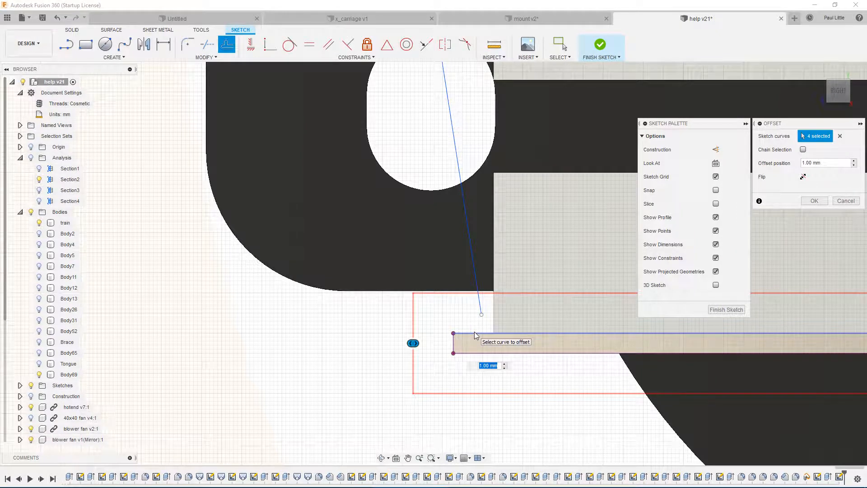
text(.35)
key(Return)
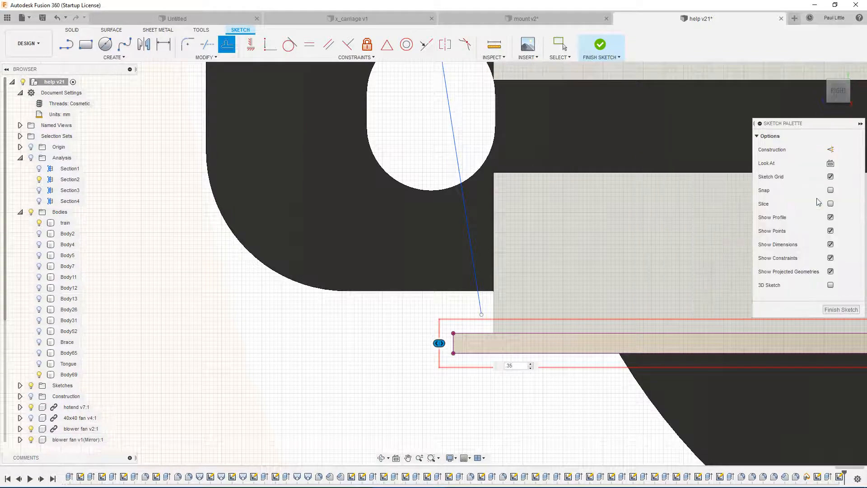
Connect the slanted line's lower end to the upper edge of the offset outline with a short line
scroll(399, 323, up, 2)
key(i)
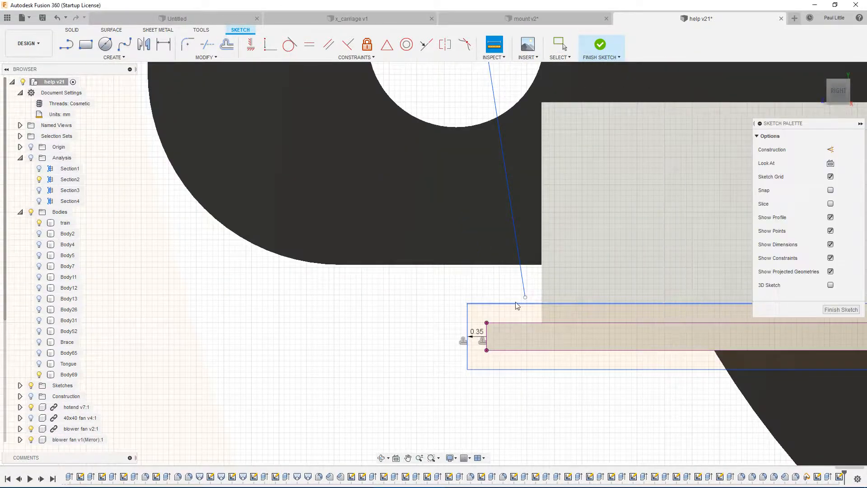
key(Escape)
key(l)
click(524, 297)
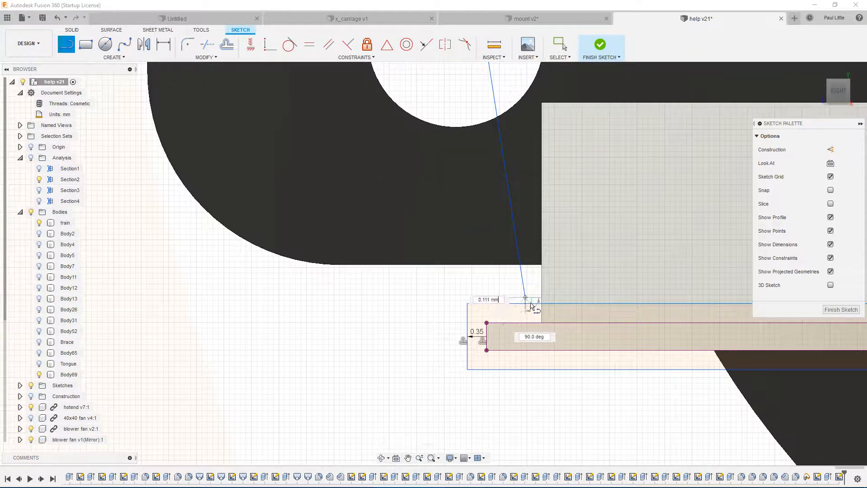
click(525, 303)
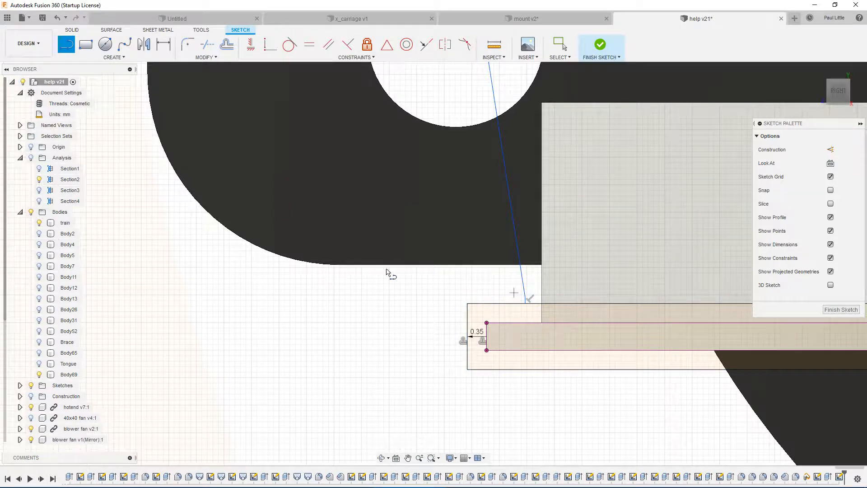
Draw a line 18.1 mm long at 80° from the offset outline's lower edge down toward the nozzle
click(525, 369)
scroll(505, 398, down, 3)
scroll(465, 271, down, 5)
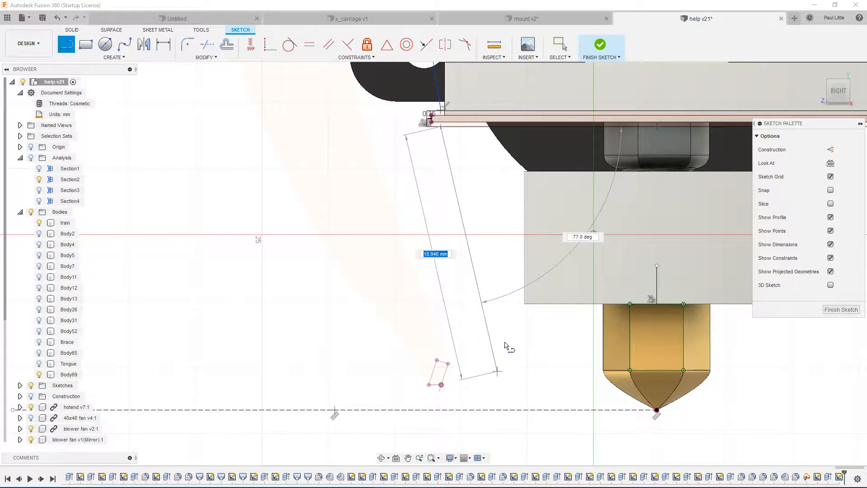
scroll(512, 320, down, 3)
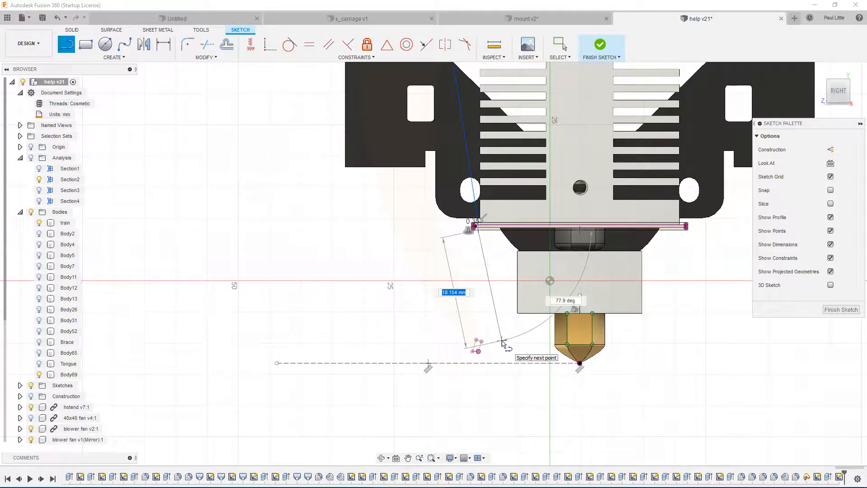
key(Tab)
text(80)
key(Tab)
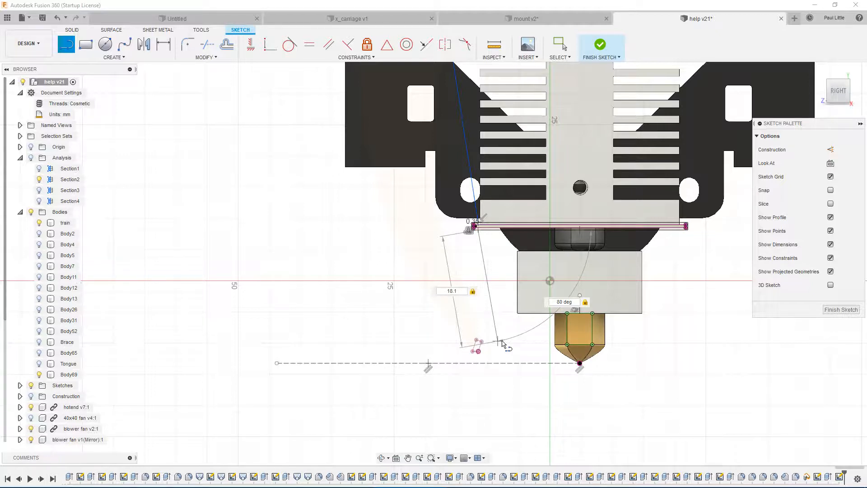
key(Return)
Draw a line about 3.8 mm long at 45° from the lower end of the 18.1 mm line toward the nozzle
scroll(477, 341, up, 2)
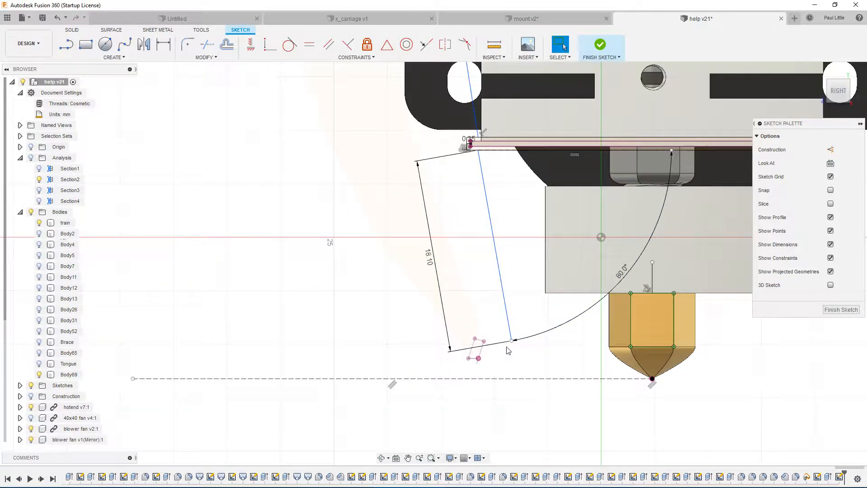
scroll(508, 350, down, 2)
key(l)
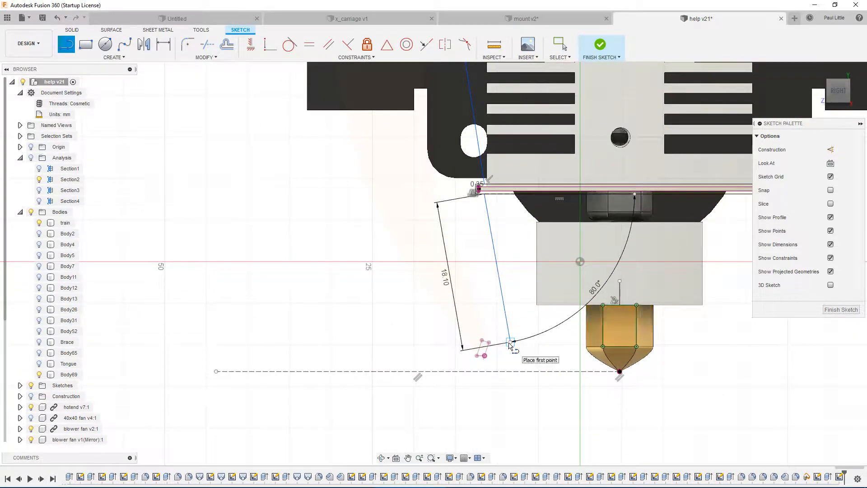
click(511, 342)
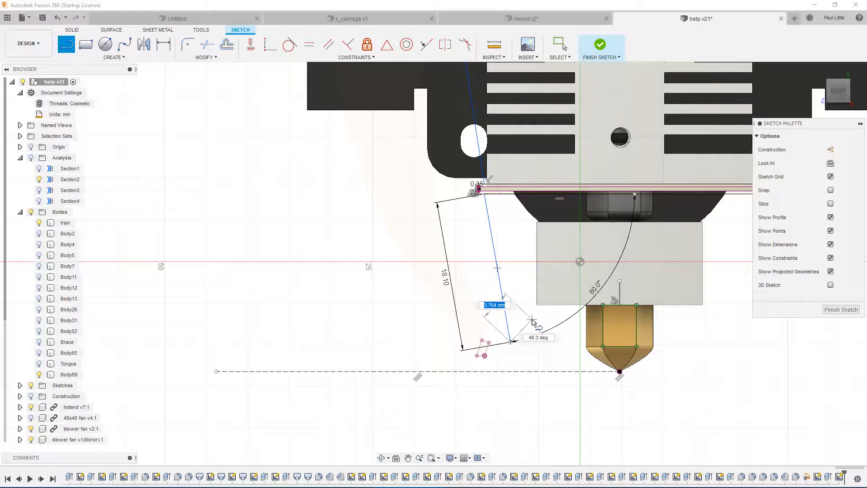
key(Tab)
text(45)
key(Return)
key(Escape)
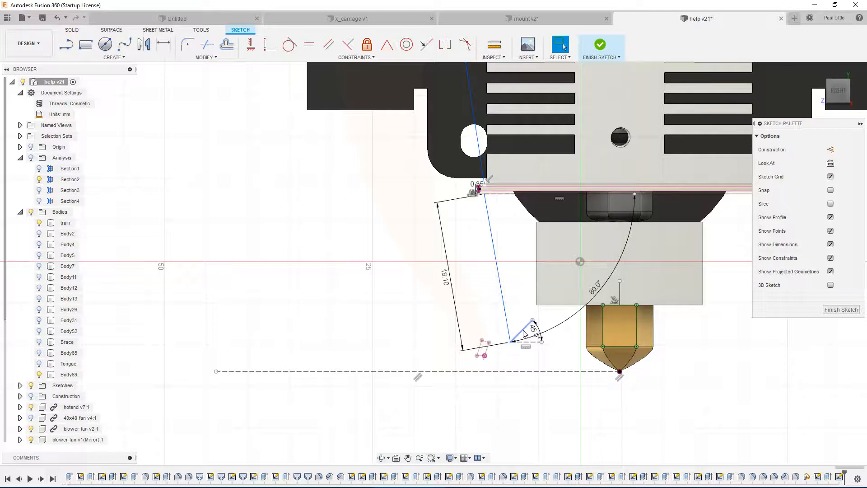
key(l)
click(510, 342)
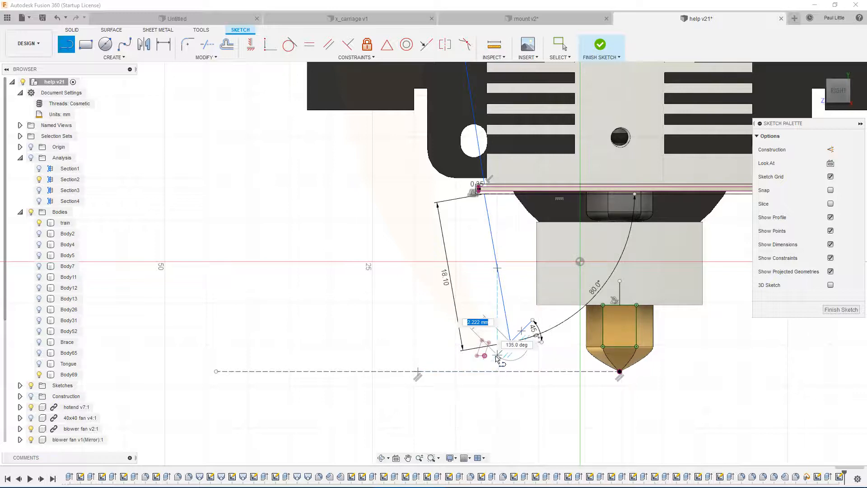
click(496, 356)
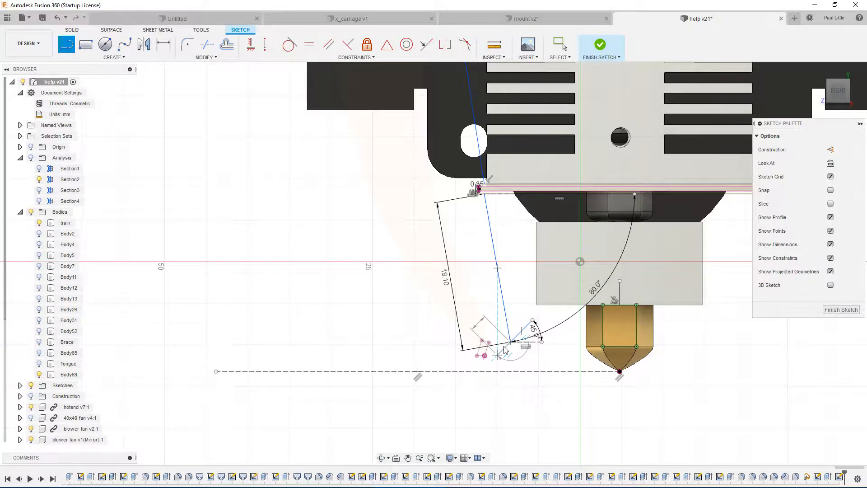
key(Escape)
Hide Sketch194, which holds the old curved duct profile
scroll(504, 350, up, 3)
scroll(570, 340, up, 2)
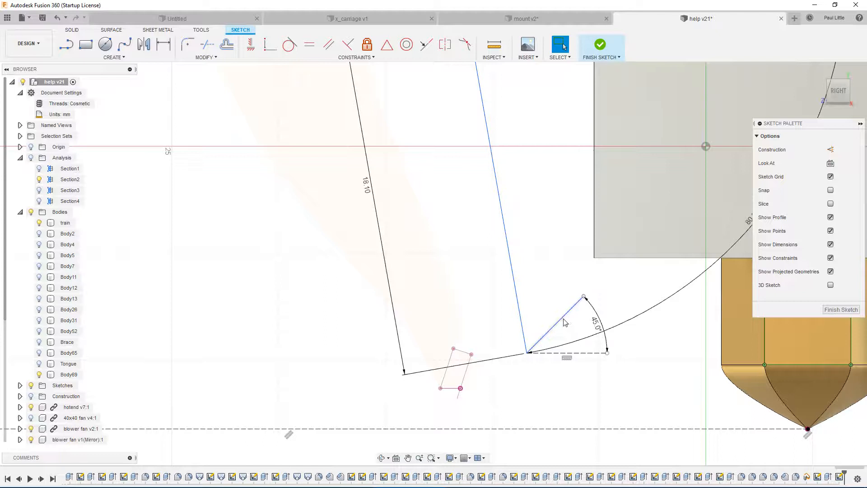
click(565, 322)
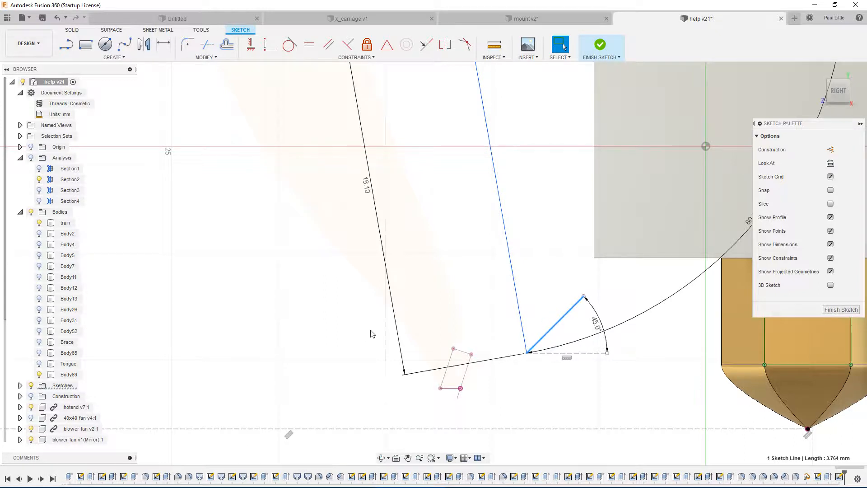
click(21, 385)
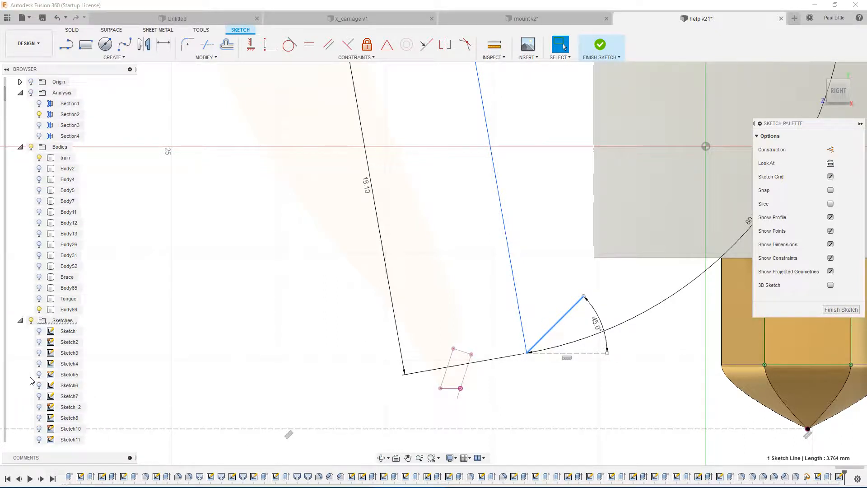
scroll(30, 381, down, 20)
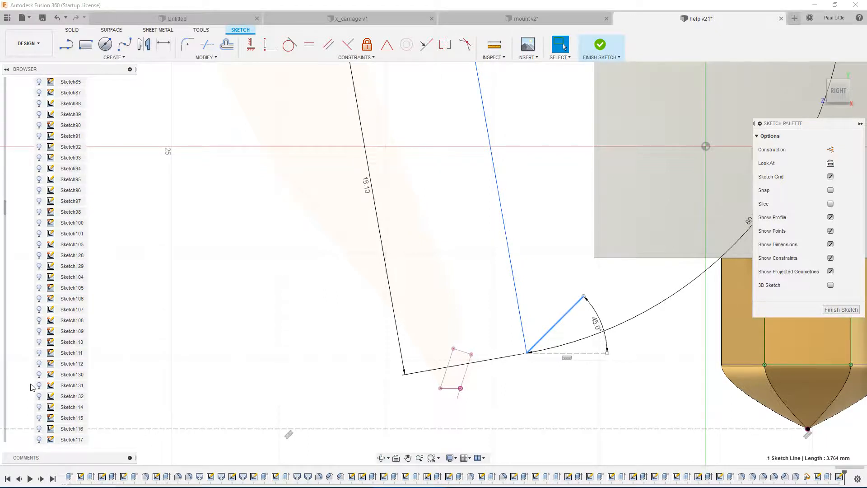
scroll(31, 387, down, 8)
scroll(31, 387, down, 6)
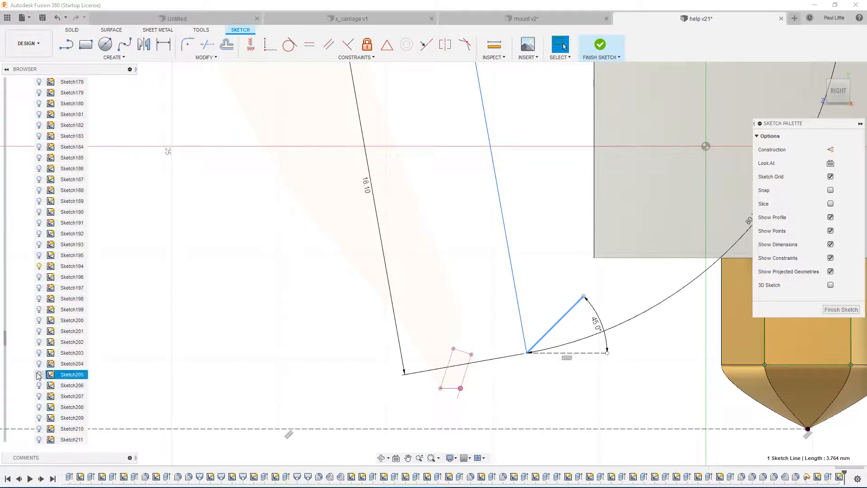
click(39, 244)
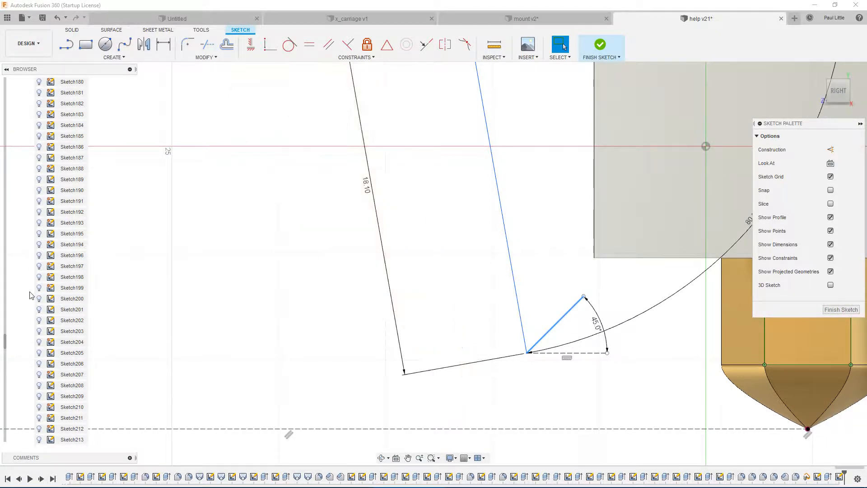
Hide Sketch255 and collapse the list of sketches
scroll(30, 295, down, 5)
scroll(30, 358, down, 3)
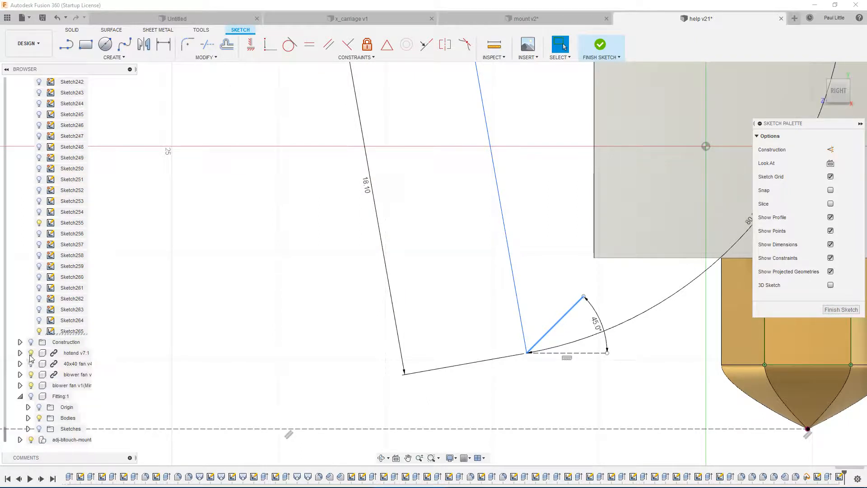
click(39, 222)
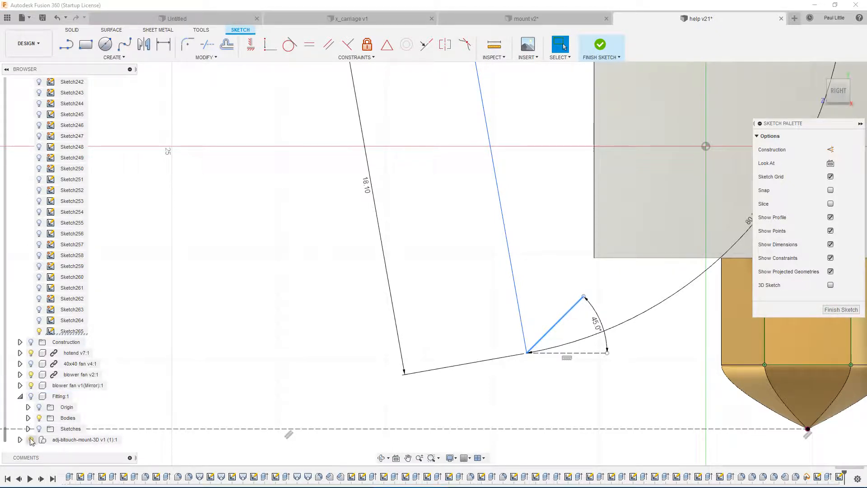
mouse_move(5, 435)
mouse_down()
mouse_move(10, 209)
mouse_move(2, 124)
mouse_move(12, 84)
mouse_up()
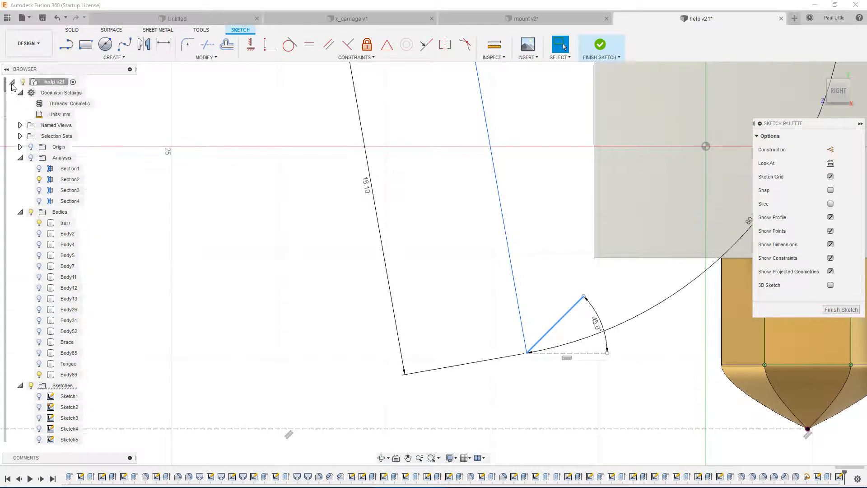
click(20, 386)
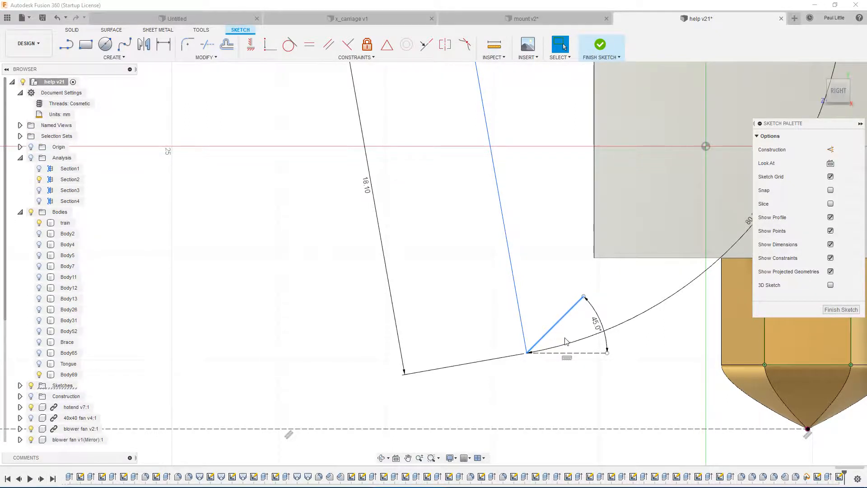
Convert the 45° line to construction and draw a 3 mm line at 135° from its lower end, continuing its direction
click(543, 335)
key(x)
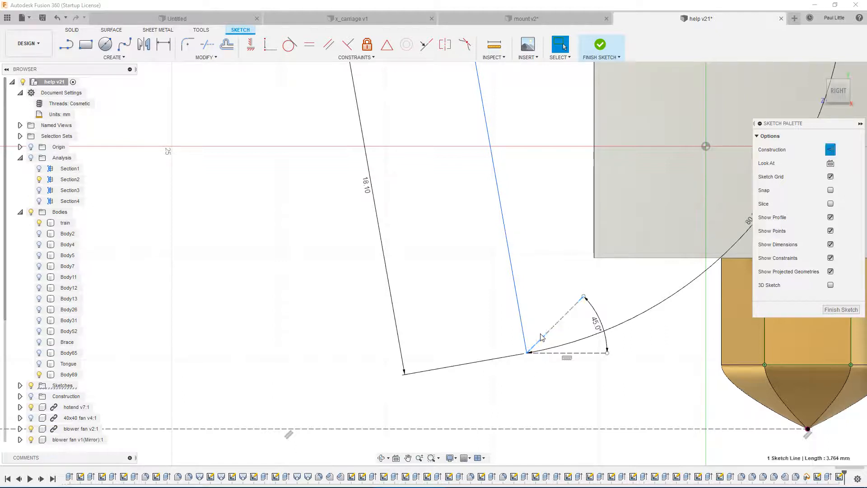
key(l)
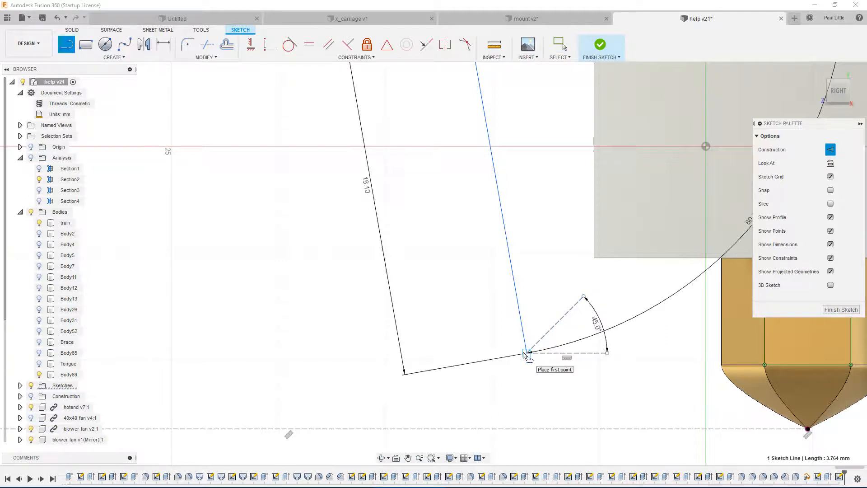
click(526, 353)
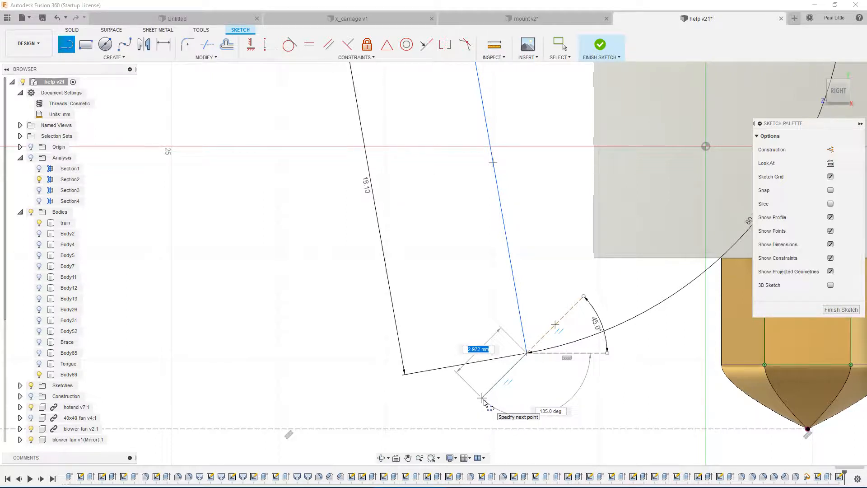
key(Tab)
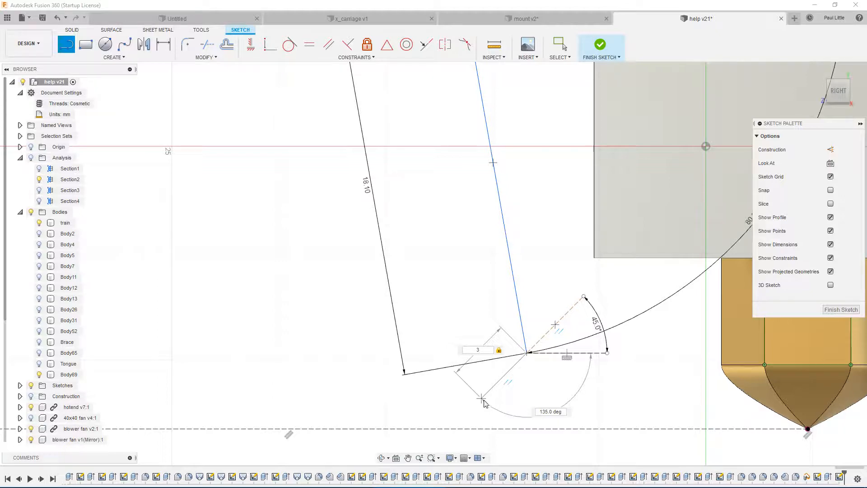
key(Return)
scroll(433, 365, down, 3)
middle_drag(443, 335, 438, 310)
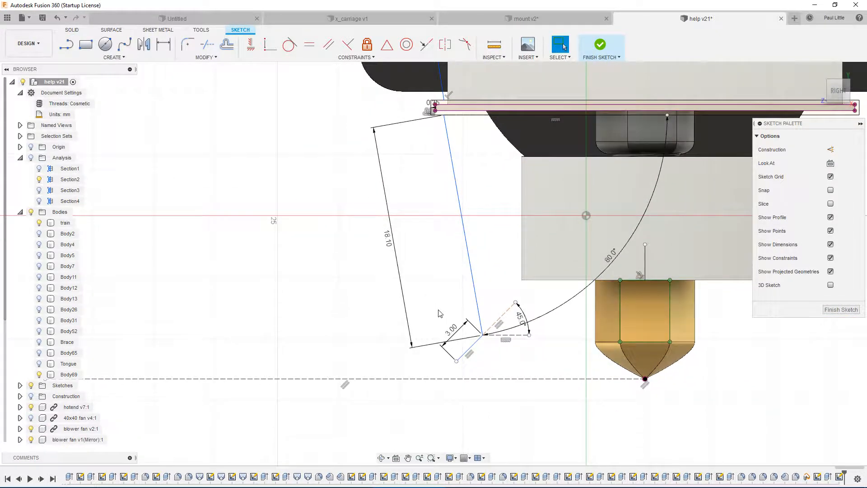
Draw a 3 mm line at 110° from the lower end of the 18.1 mm line and delete the 3 mm line at 135°
scroll(480, 358, up, 3)
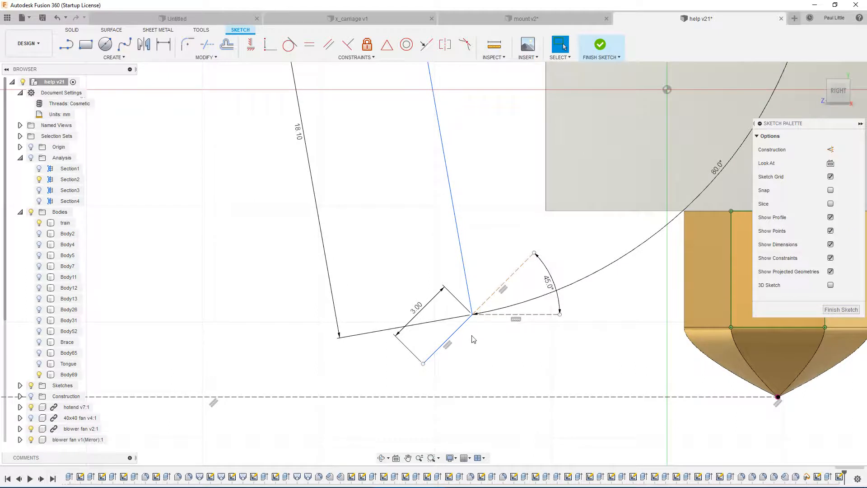
key(l)
click(473, 314)
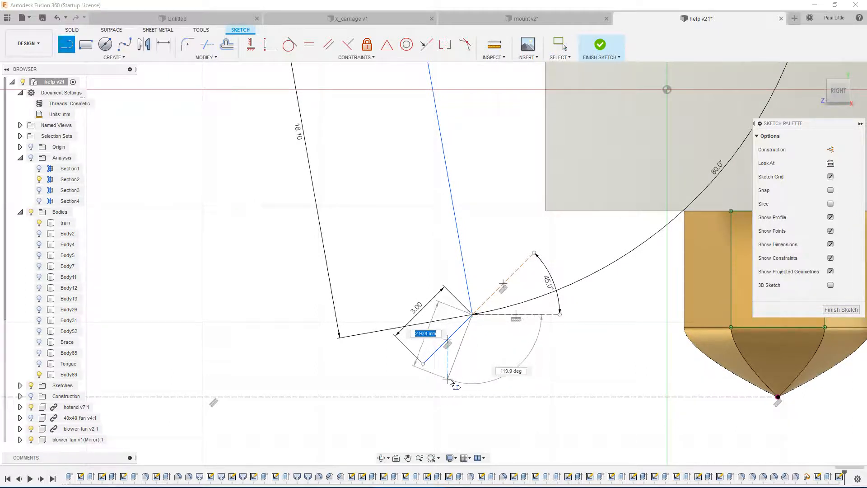
key(Tab)
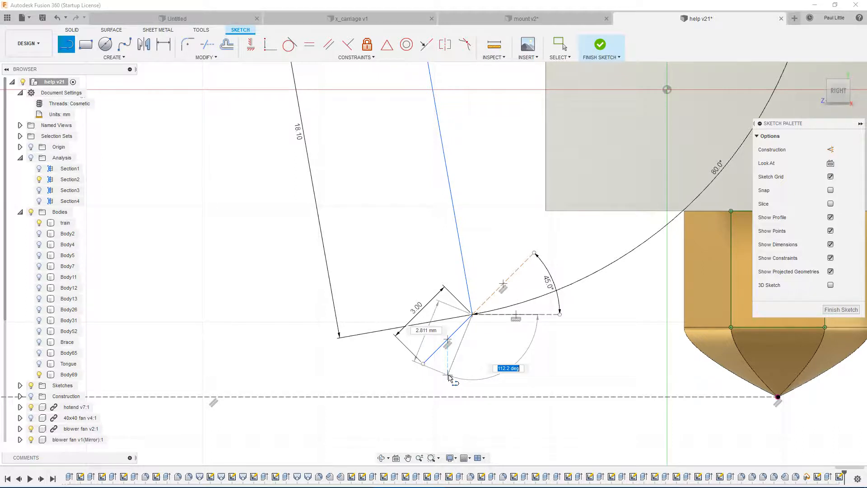
key(Tab)
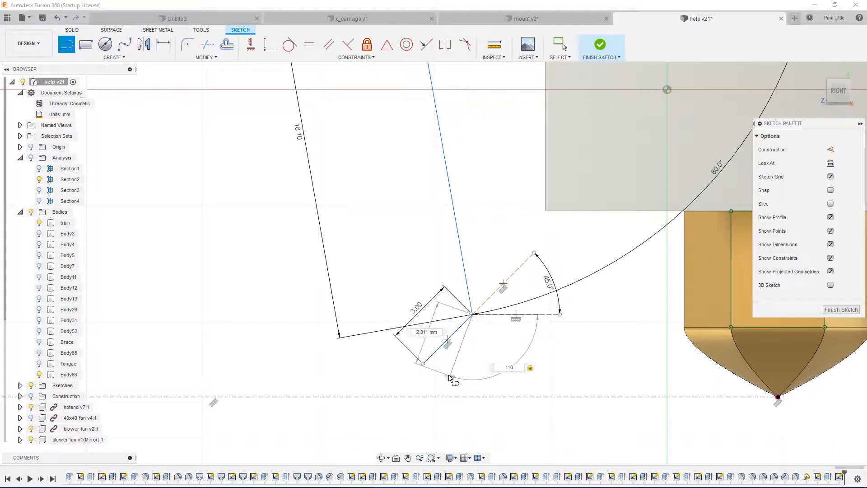
key(Tab)
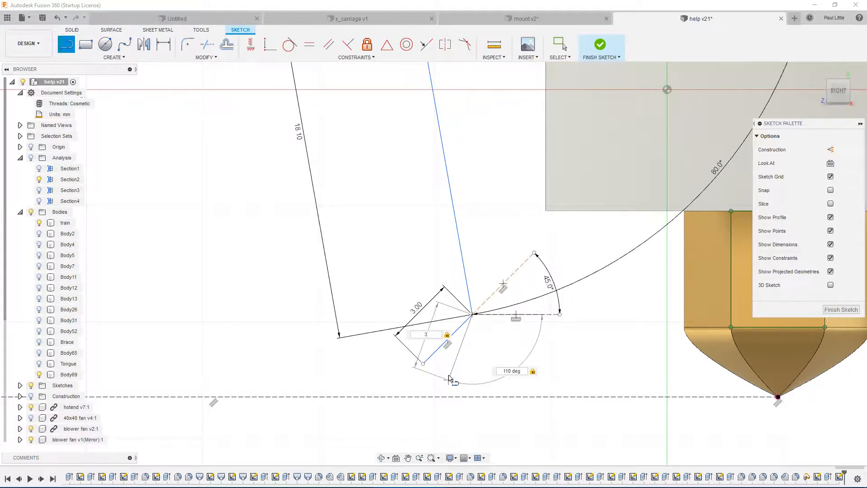
key(Return)
key(Escape)
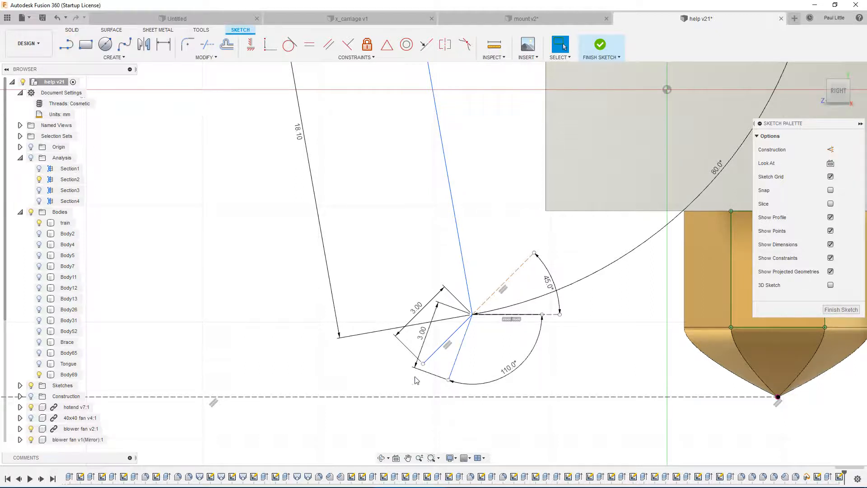
click(435, 358)
key(Delete)
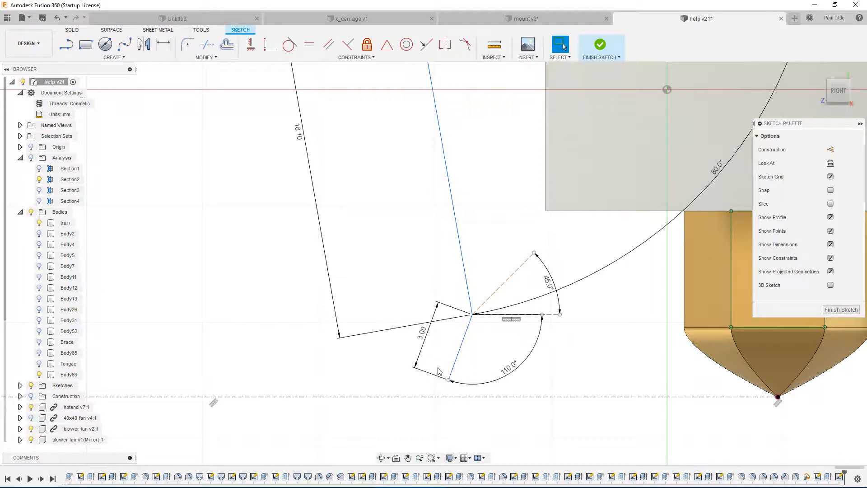
key(l)
click(448, 380)
scroll(406, 307, down, 5)
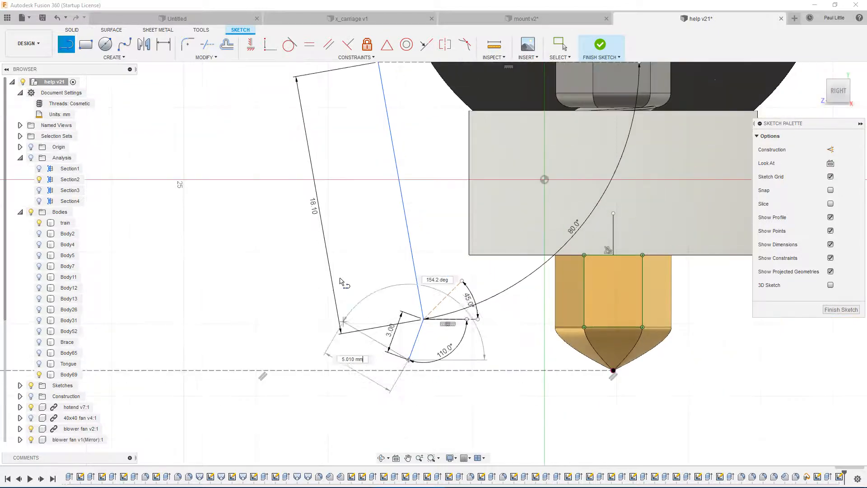
middle_drag(390, 280, 418, 317)
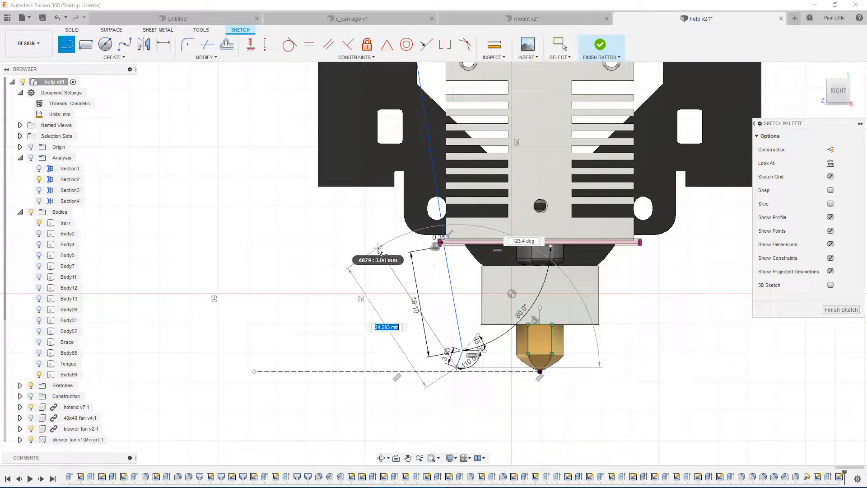
key(Escape)
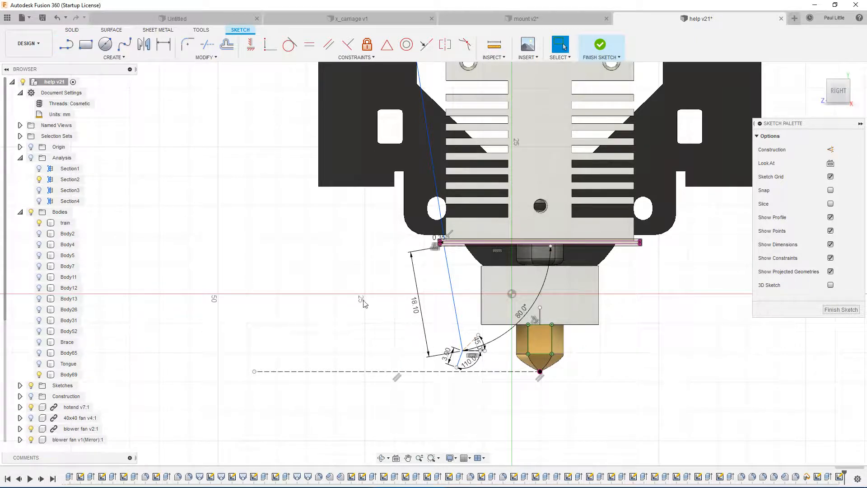
Start a spline at the lower end of the 3 mm line for the outer duct wall
click(125, 44)
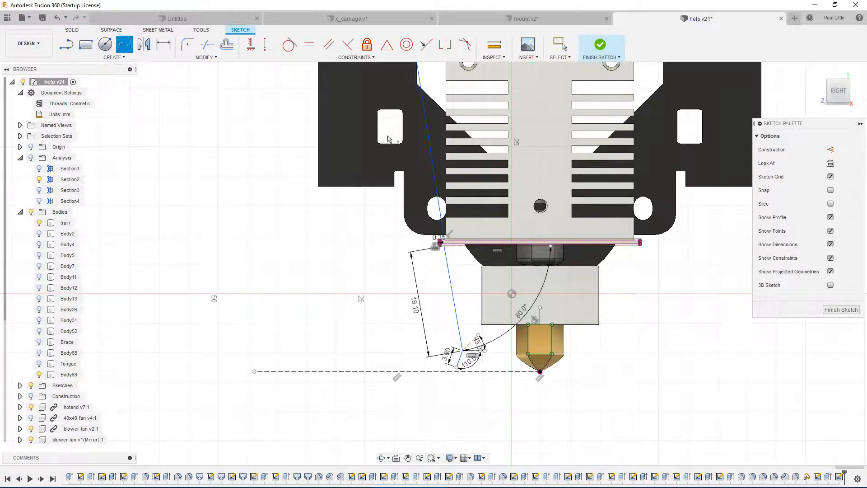
scroll(444, 381, up, 2)
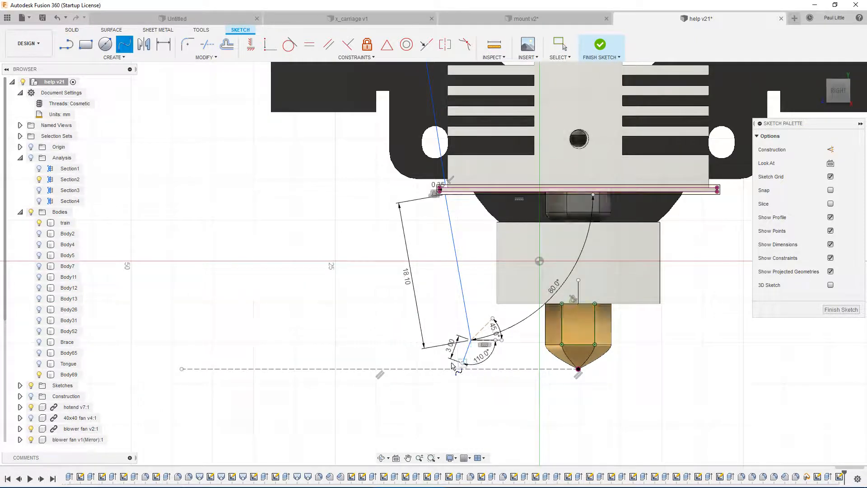
scroll(456, 361, up, 1)
click(463, 363)
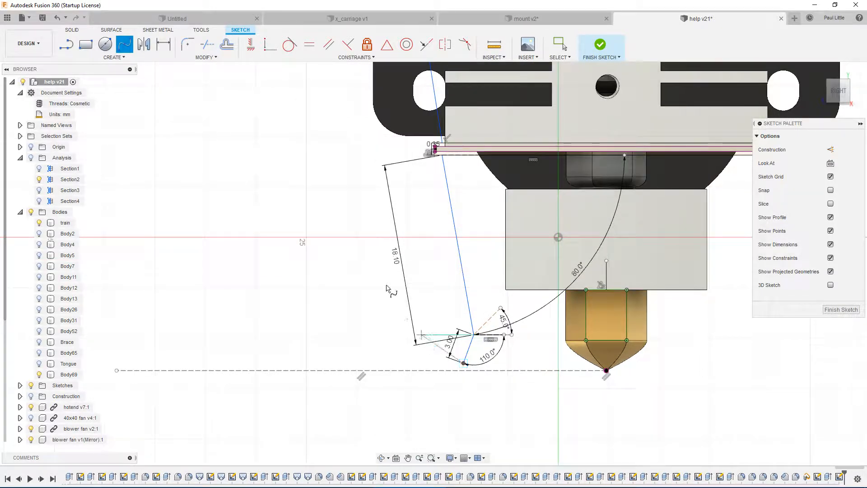
Draw a fit-point spline from the lower end of the 3 mm line, bowing outside the inner wall, to just beside the upper block's lower outer corner
scroll(338, 217, down, 2)
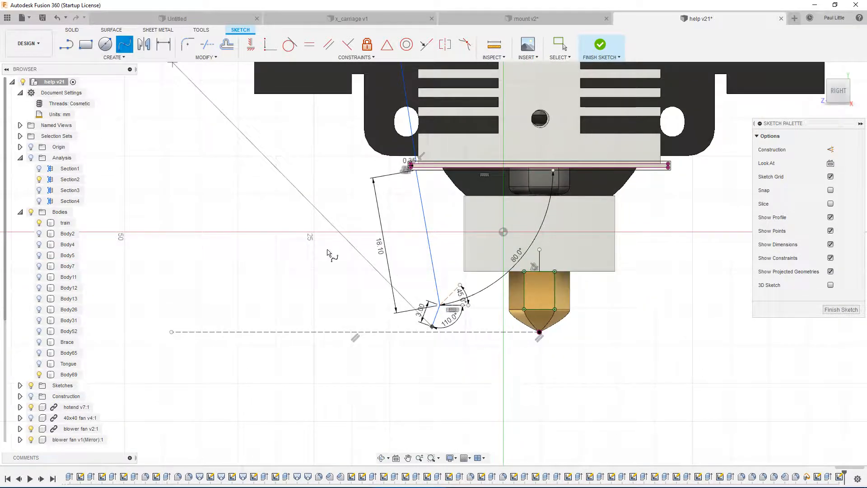
click(355, 169)
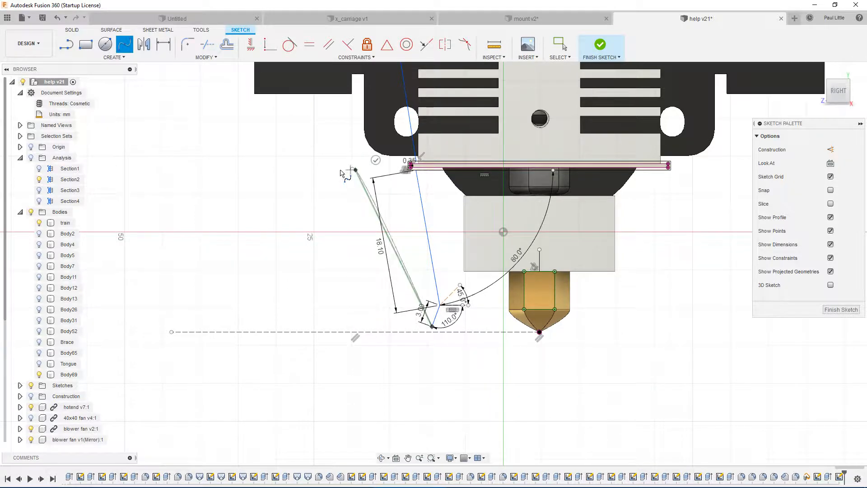
scroll(340, 176, down, 3)
middle_drag(341, 176, 362, 326)
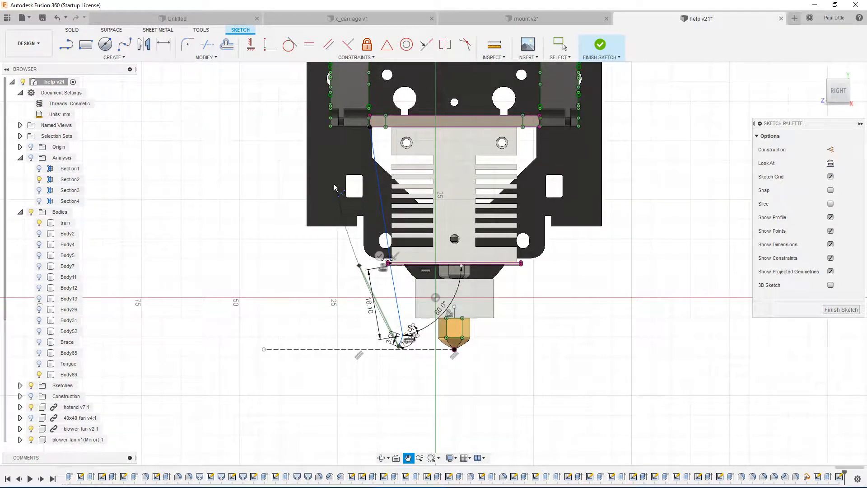
scroll(309, 138, up, 5)
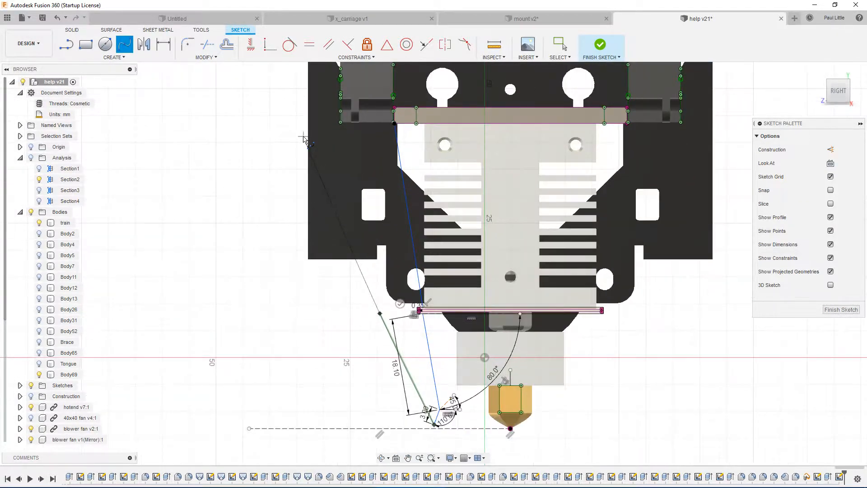
scroll(318, 138, up, 3)
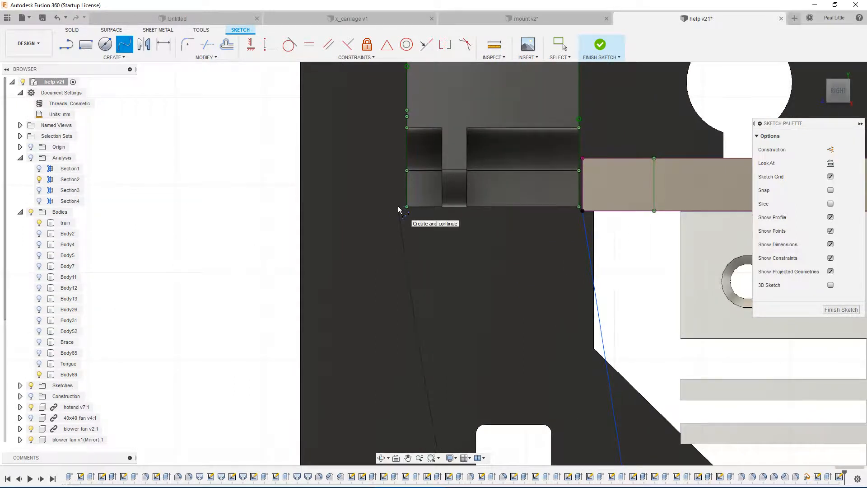
click(407, 206)
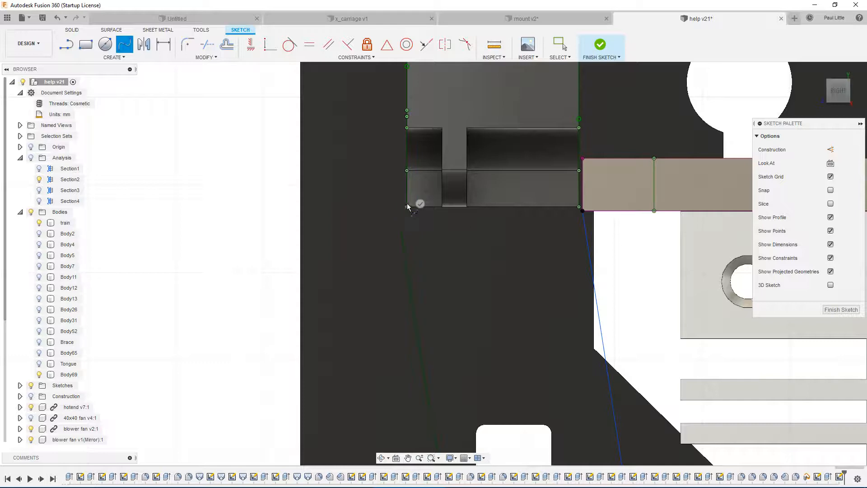
click(420, 203)
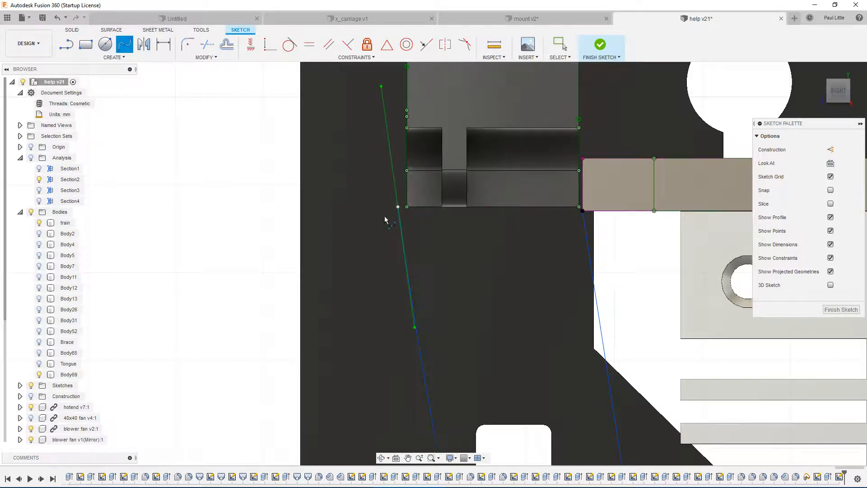
scroll(291, 233, down, 5)
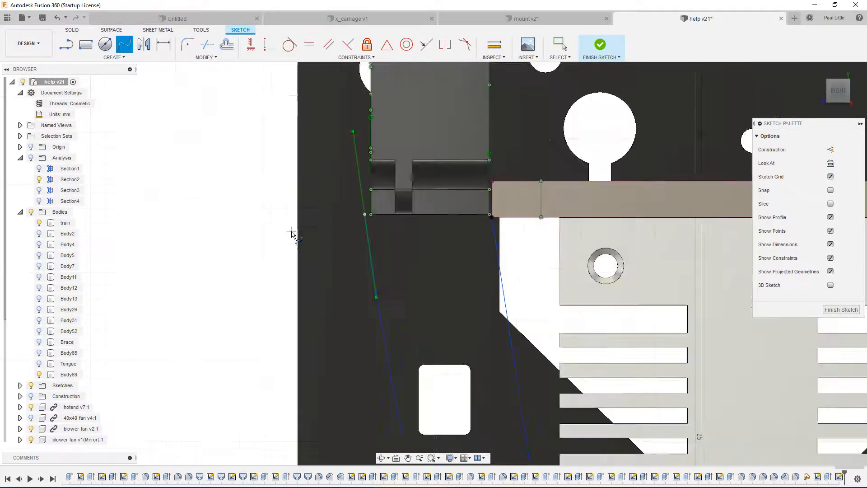
scroll(329, 260, up, 5)
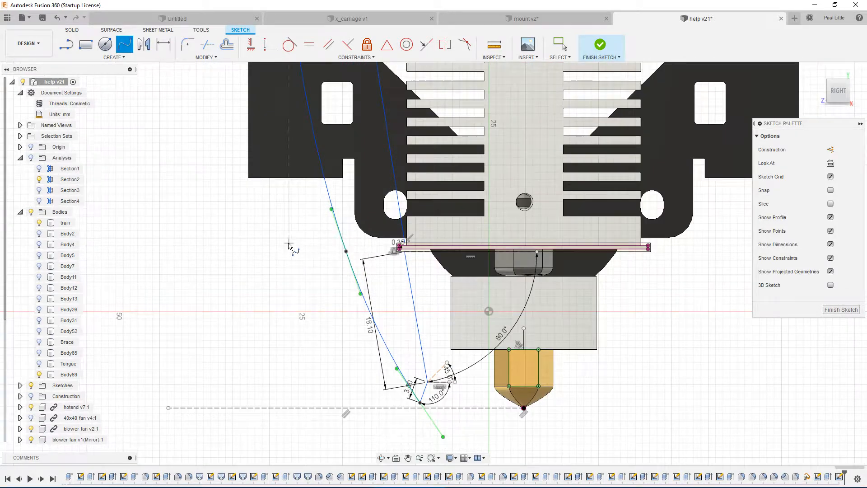
scroll(446, 438, up, 2)
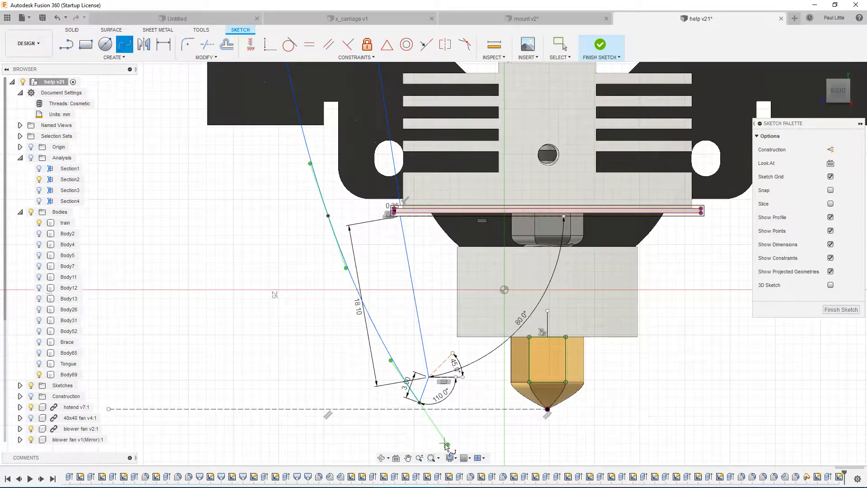
key(Escape)
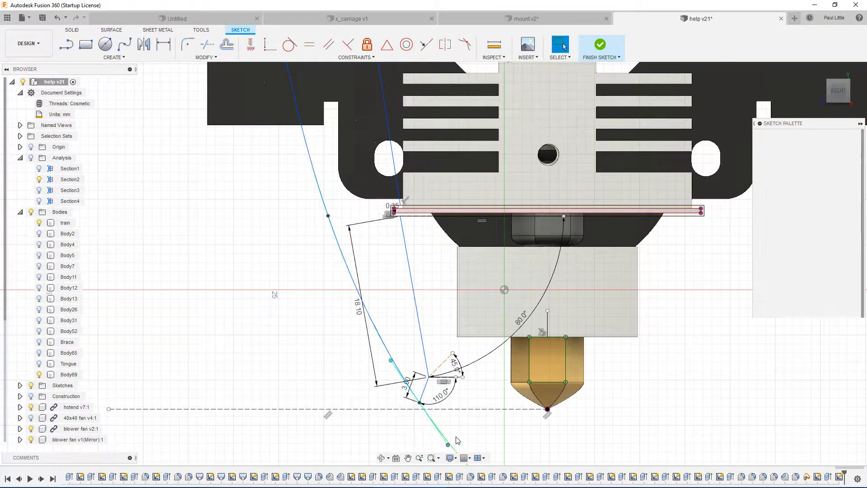
Reshape the spline by turning its bottom tangent handle horizontal and its middle tangent handle nearly vertical
drag(448, 445, 460, 403)
scroll(452, 402, down, 2)
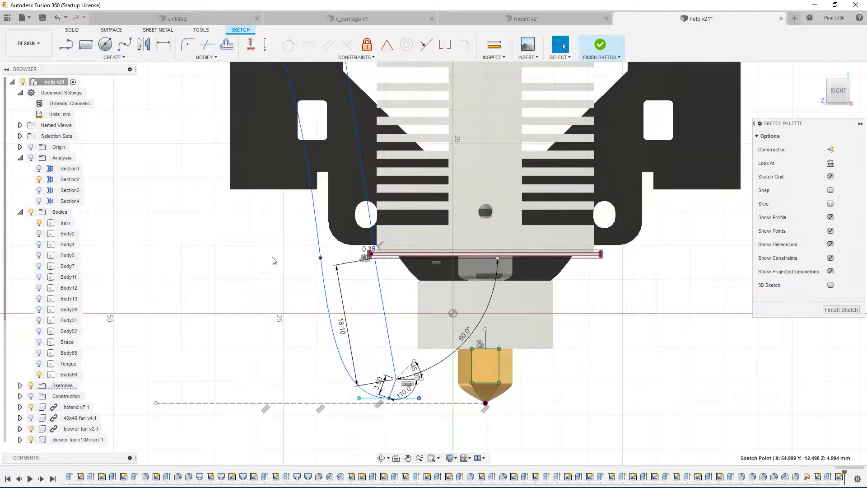
scroll(340, 360, up, 5)
click(392, 365)
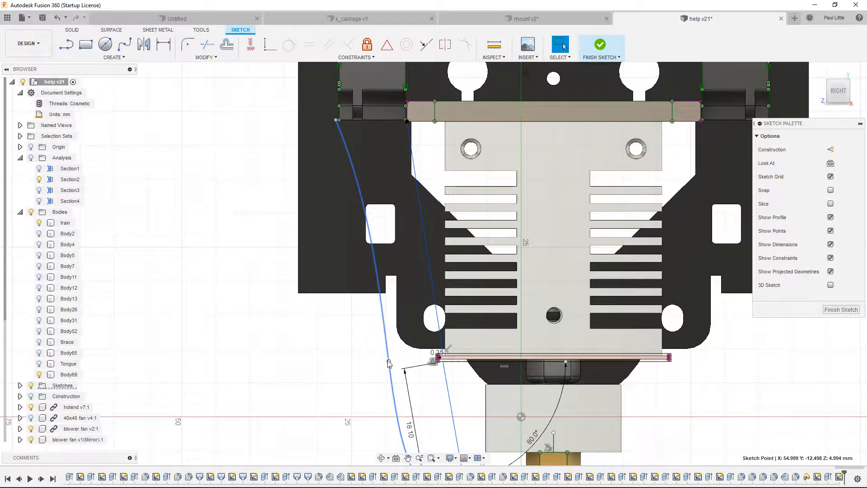
drag(382, 311, 387, 299)
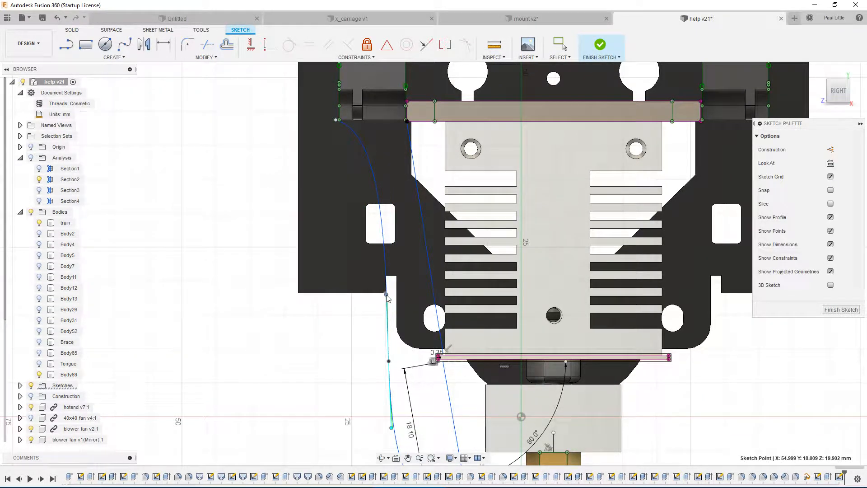
Delete the parallel constraint tying the spline's bottom tangent handle to the dashed horizontal line through the nozzle tip
scroll(333, 319, down, 2)
middle_drag(333, 319, 333, 259)
scroll(349, 338, up, 2)
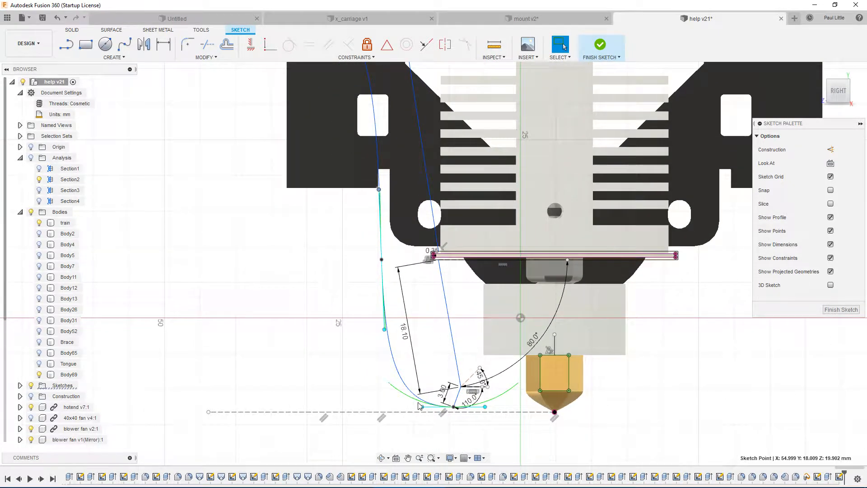
drag(421, 407, 427, 382)
drag(482, 412, 486, 411)
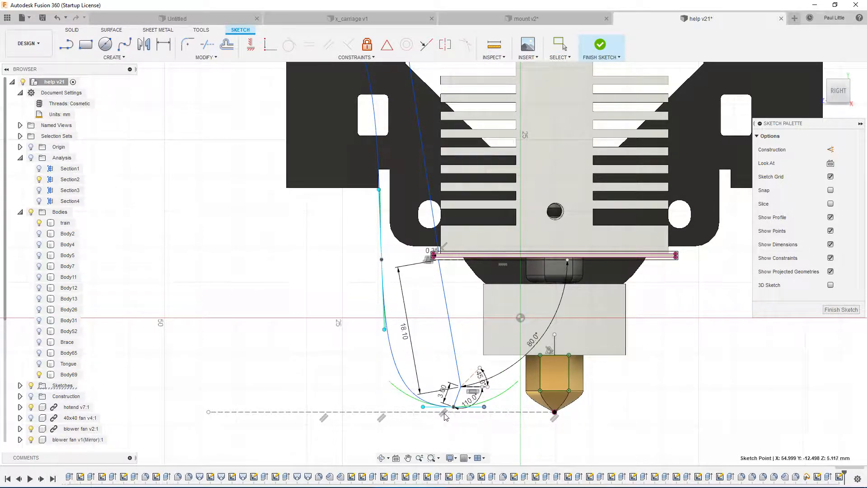
click(486, 412)
scroll(452, 438, up, 2)
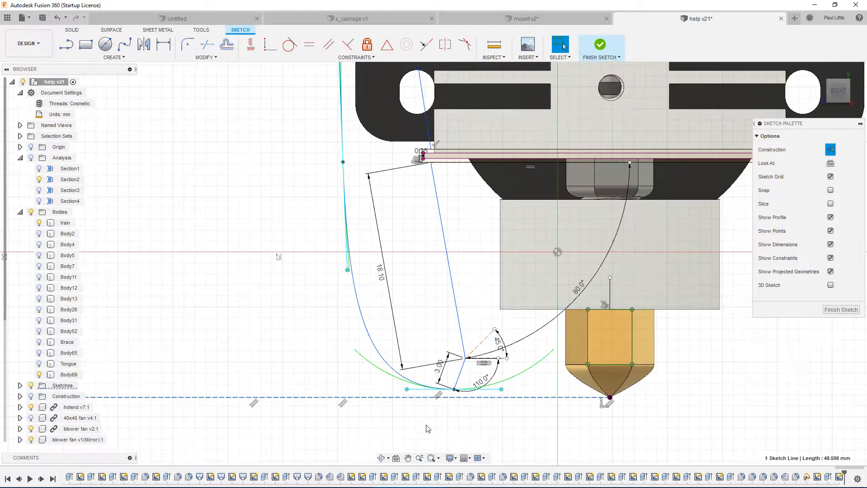
click(438, 397)
click(439, 395)
key(Delete)
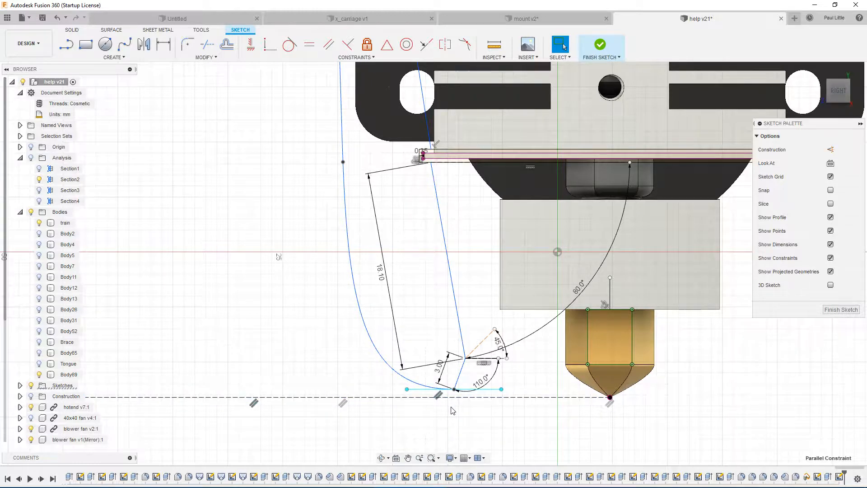
Shorten the spline's bottom tangent handle and tilt it down toward the nozzle, ending on the dashed horizontal line
drag(502, 392, 473, 403)
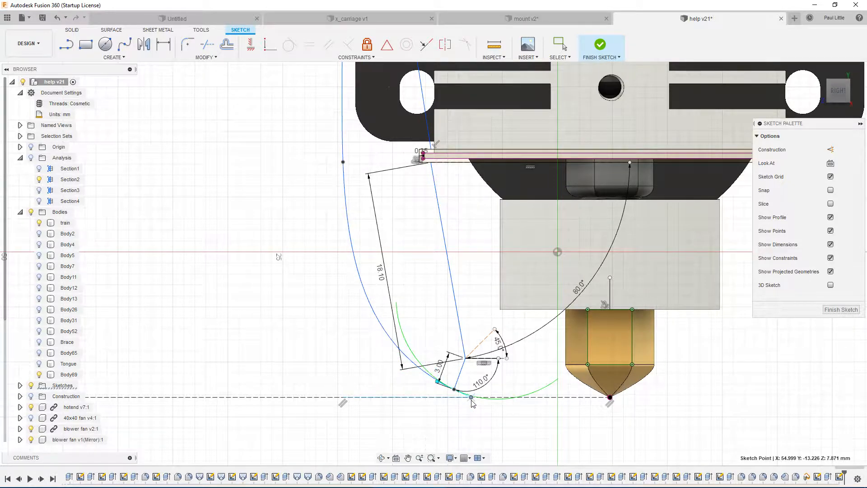
click(295, 371)
scroll(271, 296, down, 2)
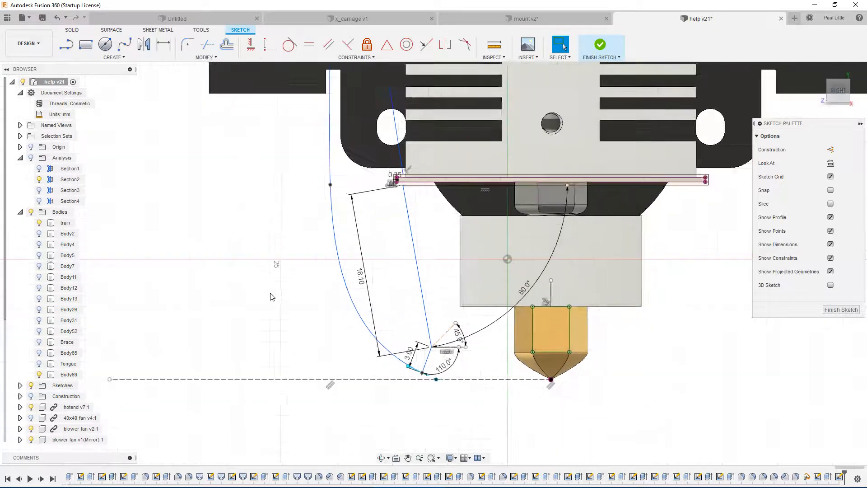
Tilt the tangent handle at the spline's top end steeply downward to straighten the upper curve
middle_drag(281, 227, 378, 357)
middle_drag(373, 256, 445, 407)
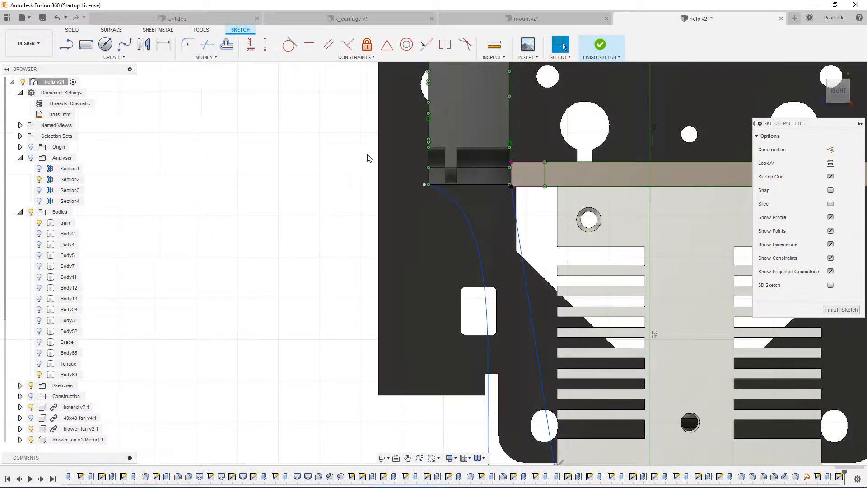
scroll(375, 153, up, 2)
scroll(446, 212, up, 1)
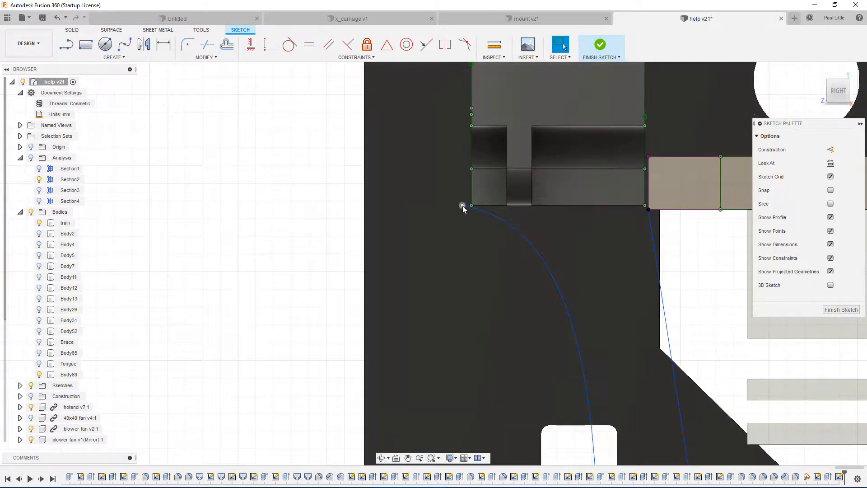
scroll(463, 205, down, 2)
middle_drag(503, 282, 509, 144)
scroll(517, 262, down, 1)
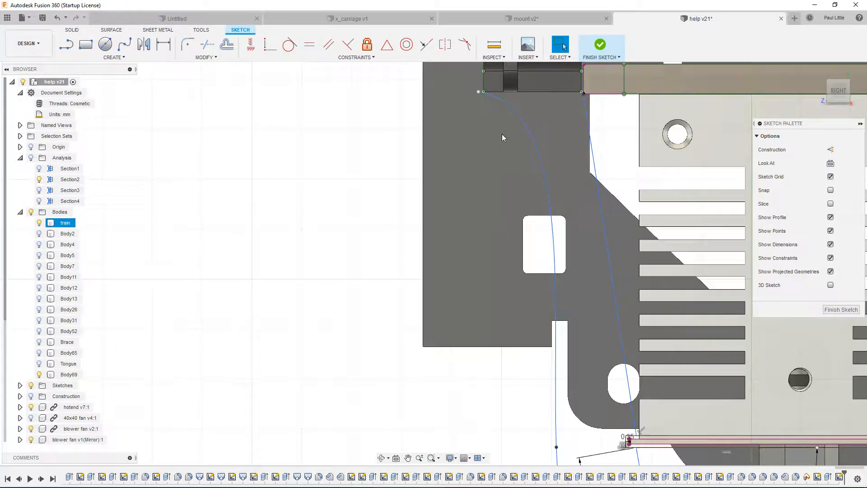
click(479, 92)
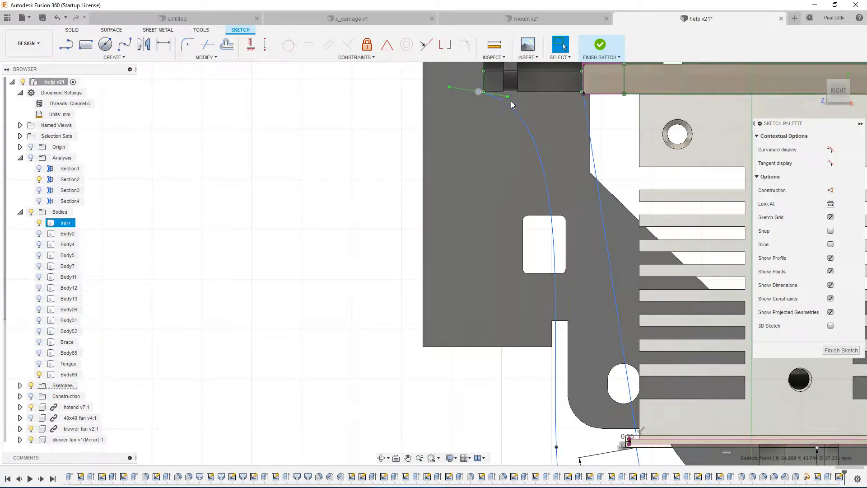
drag(508, 97, 496, 117)
middle_drag(386, 145, 333, 250)
scroll(413, 192, up, 5)
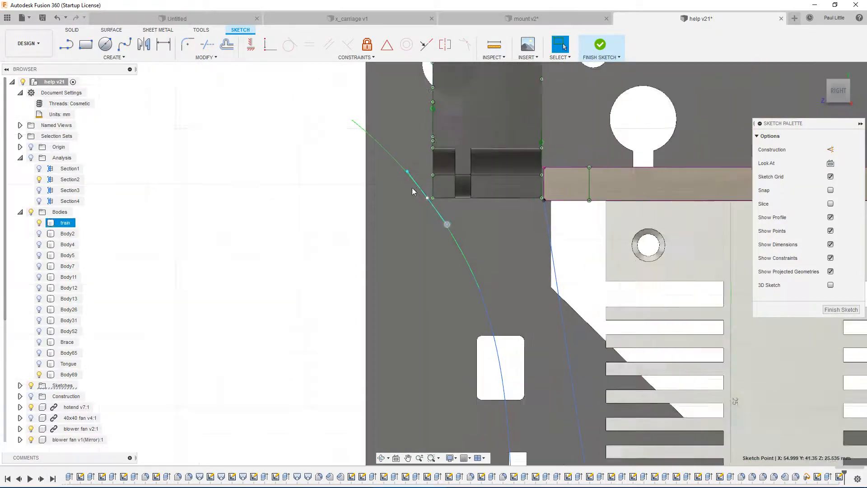
Try to dimension the distance between the spline's top end point and the upper block's lower outer corner
scroll(447, 203, up, 6)
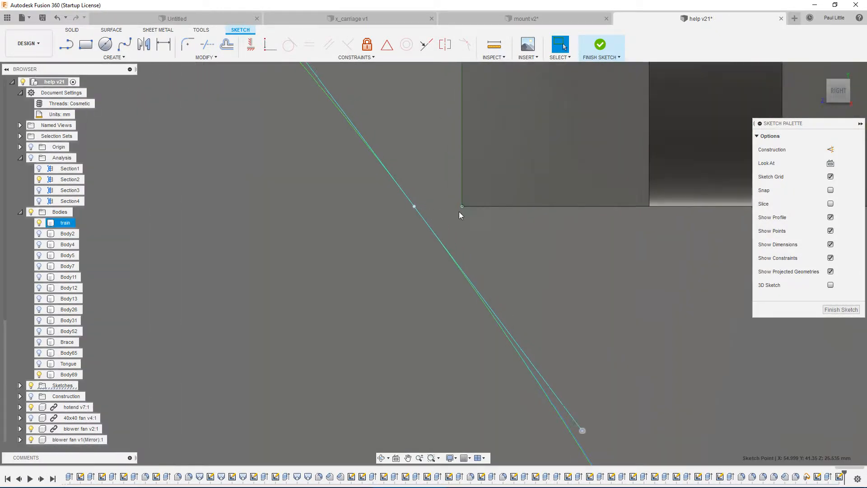
scroll(485, 204, down, 4)
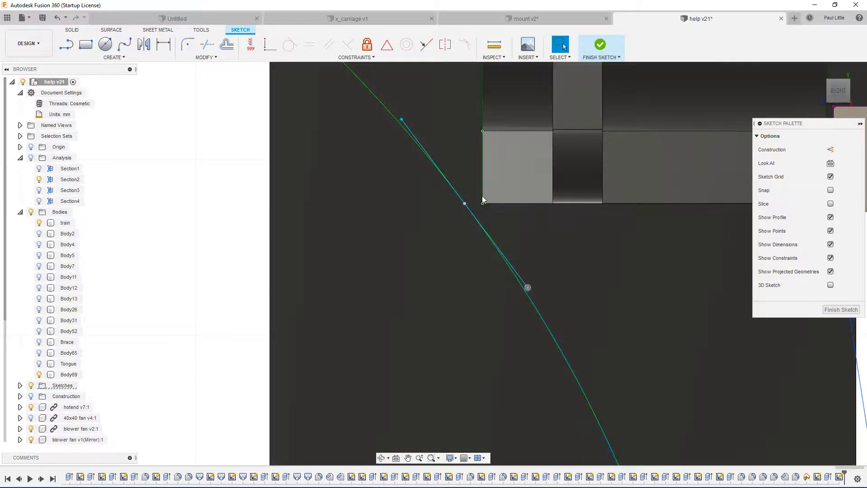
scroll(481, 210, down, 2)
key(d)
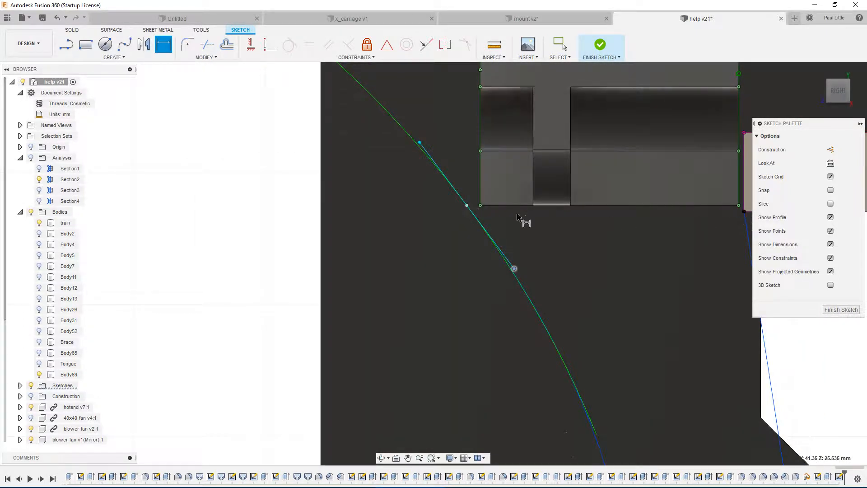
click(467, 205)
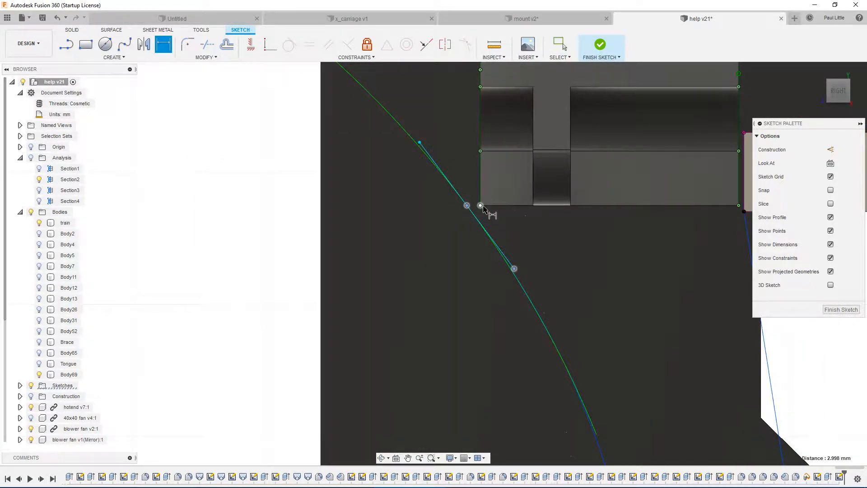
click(481, 206)
key(Escape)
key(d)
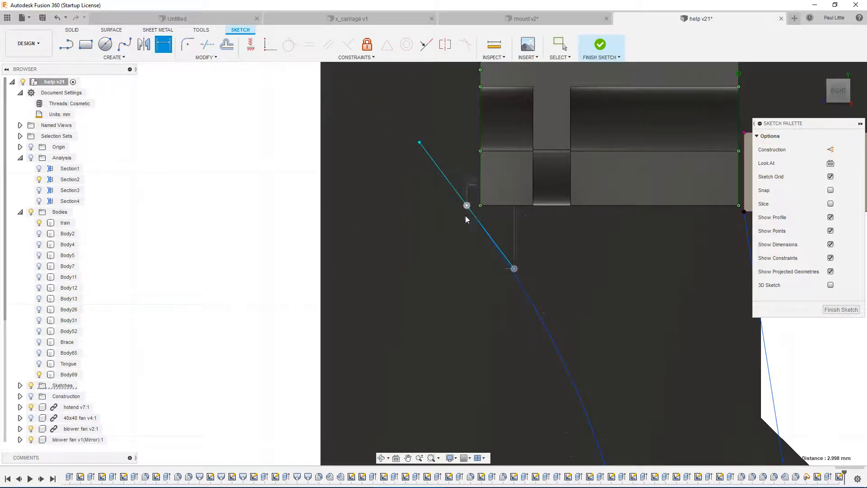
key(Escape)
key(d)
click(467, 206)
click(480, 205)
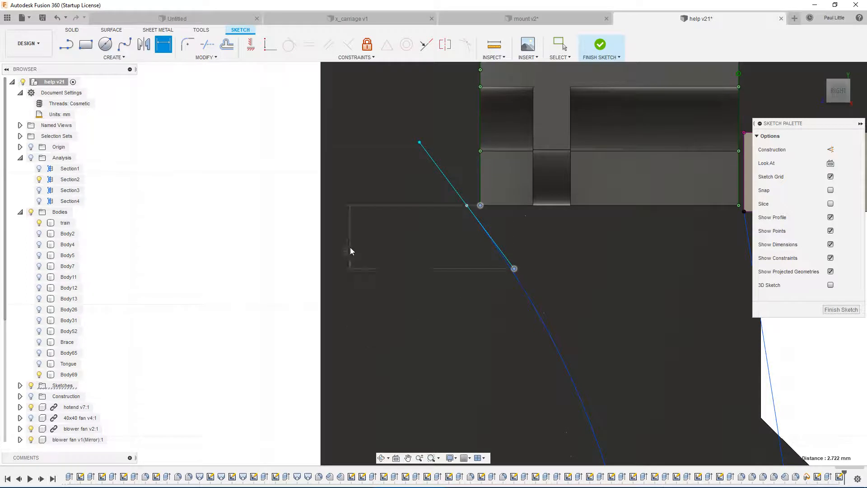
key(Escape)
key(d)
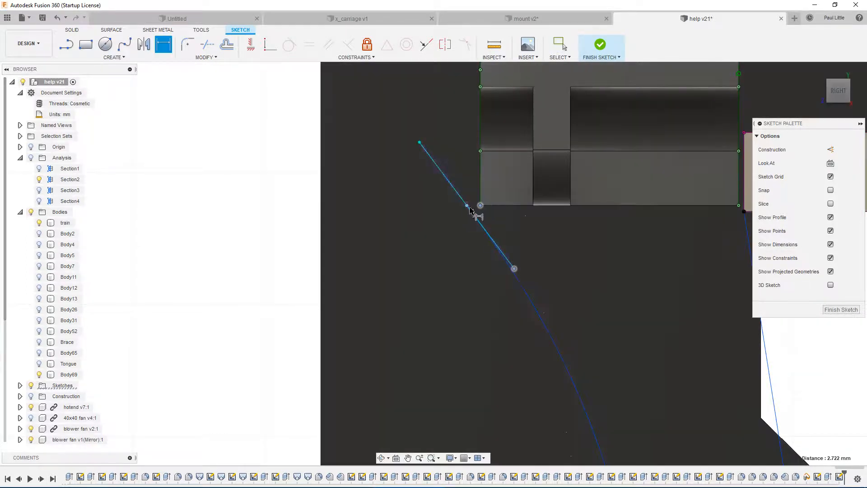
click(468, 206)
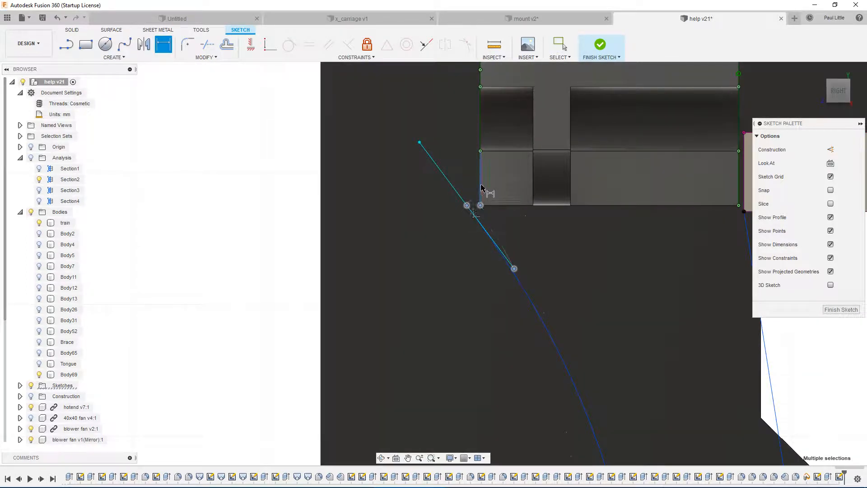
click(475, 185)
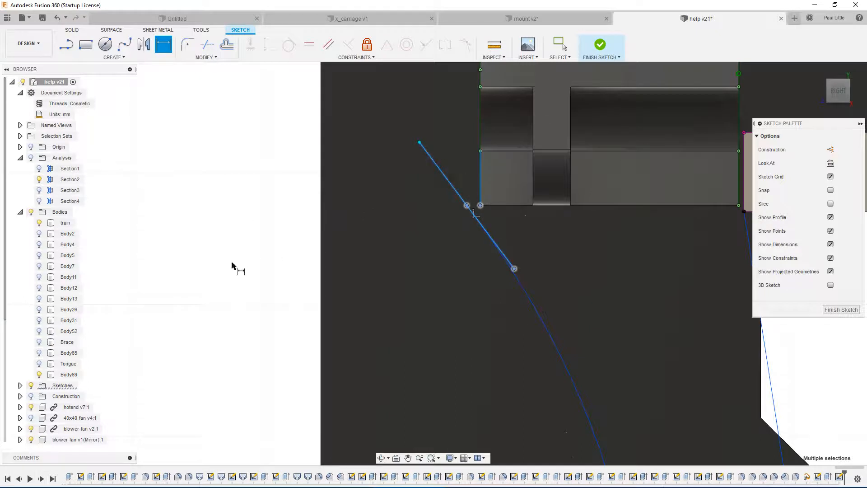
scroll(231, 266, down, 2)
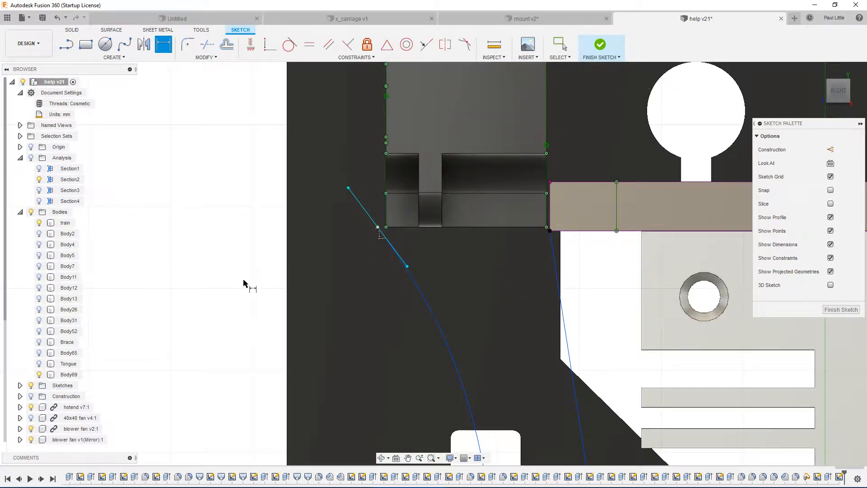
Dimension the horizontal gap between the spline's top end point and the upper block's lower outer corner at 0.2 mm
click(378, 227)
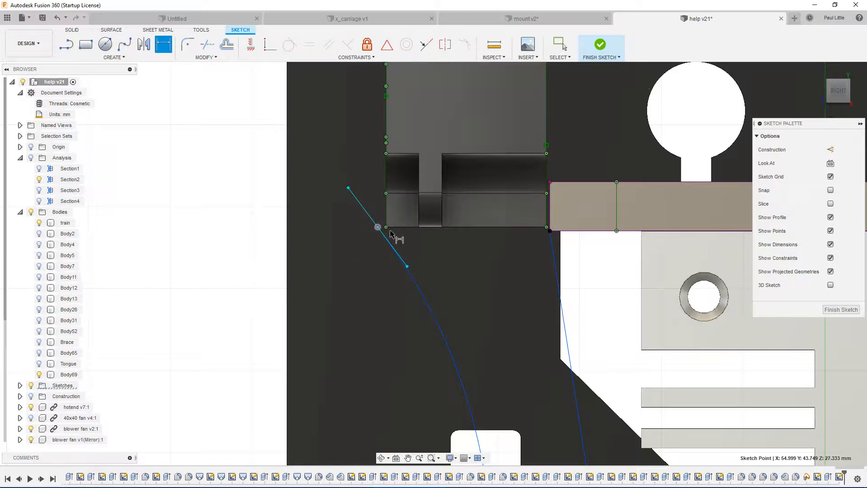
click(386, 227)
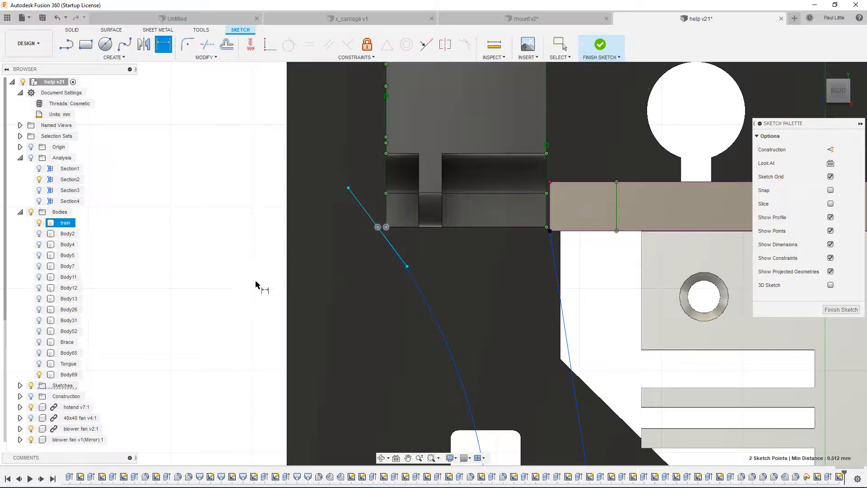
click(238, 292)
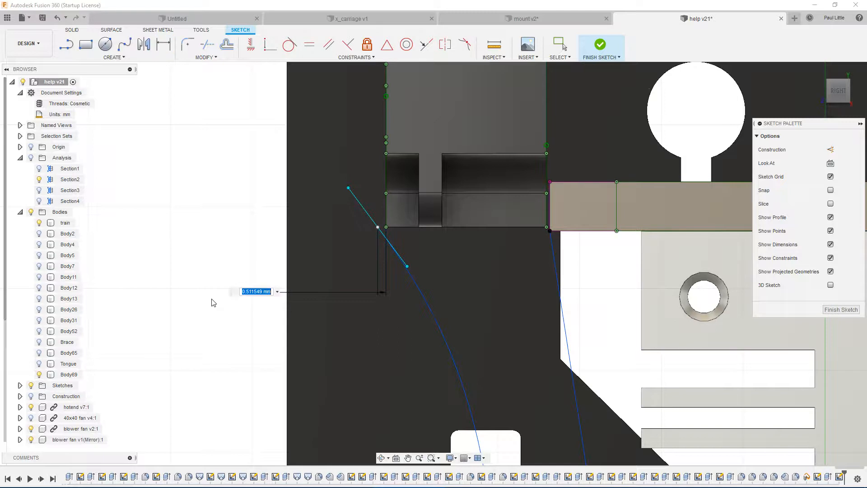
text(.2)
key(Return)
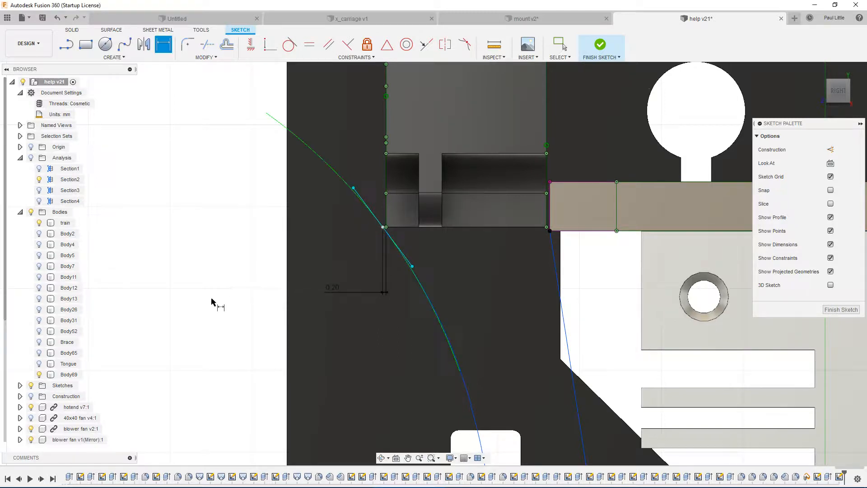
Draw a short vertical line upward from the spline's top end point, alongside the upper block's outer edge
scroll(381, 229, up, 2)
scroll(389, 233, up, 3)
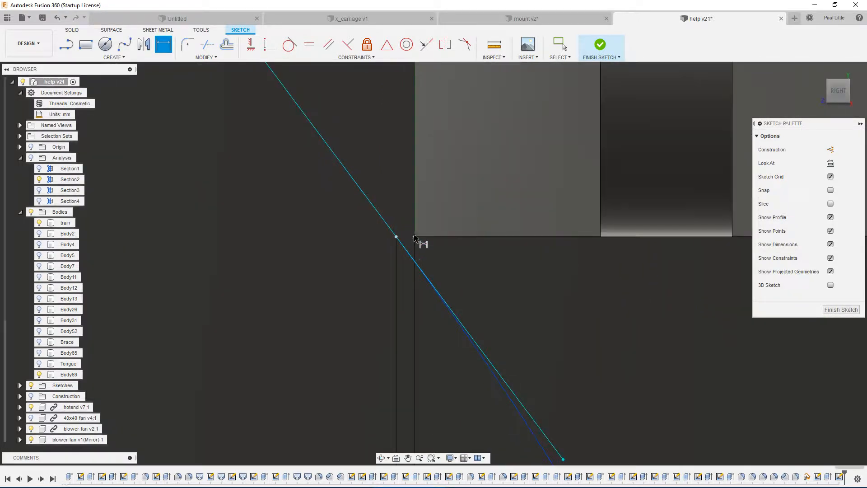
scroll(426, 242, down, 2)
middle_drag(531, 222, 393, 236)
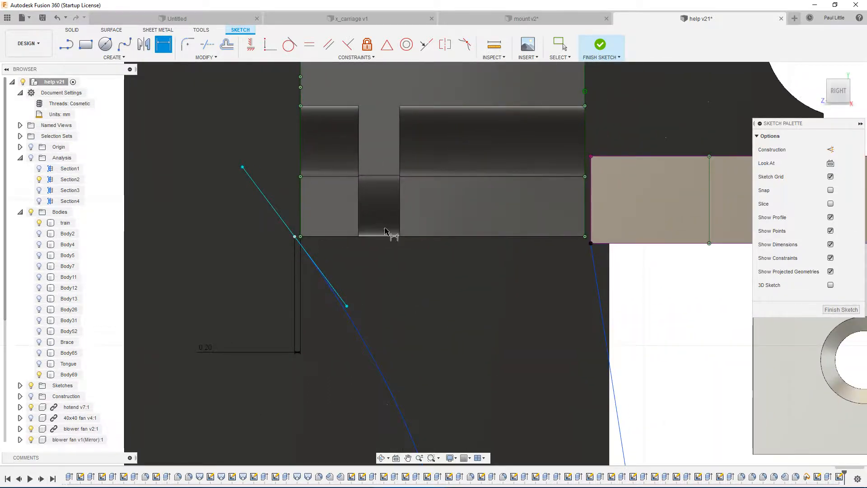
scroll(319, 236, down, 2)
scroll(305, 242, up, 3)
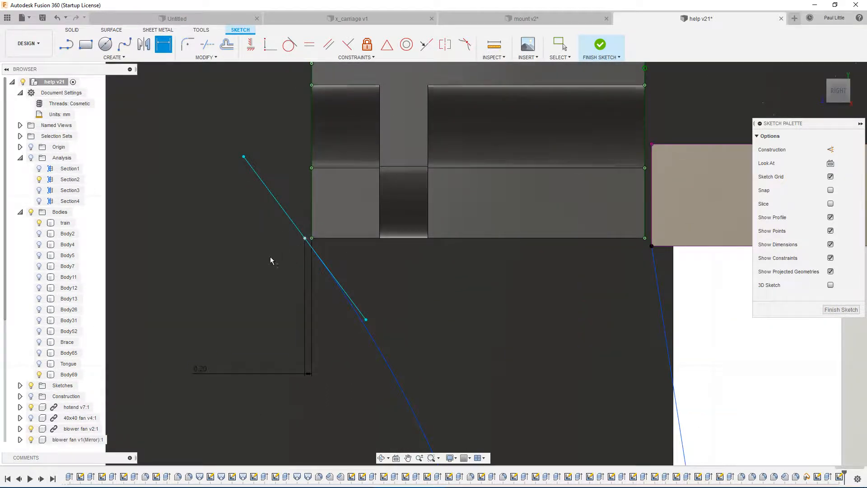
key(l)
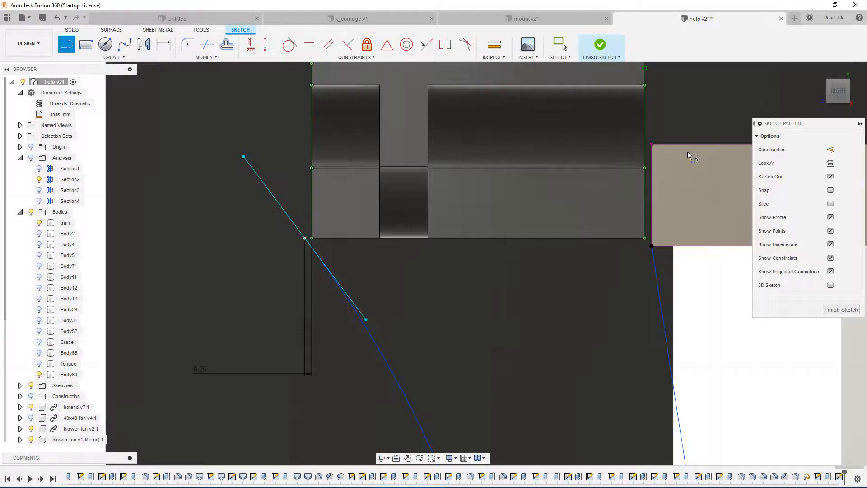
key(Escape)
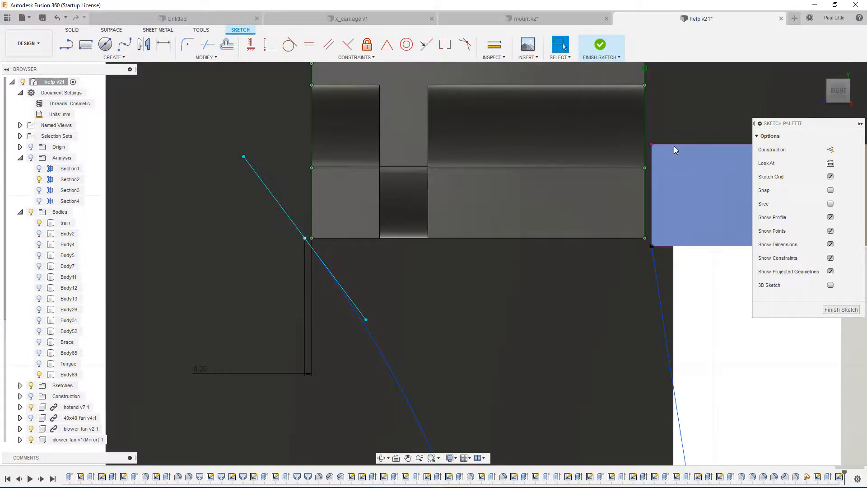
key(l)
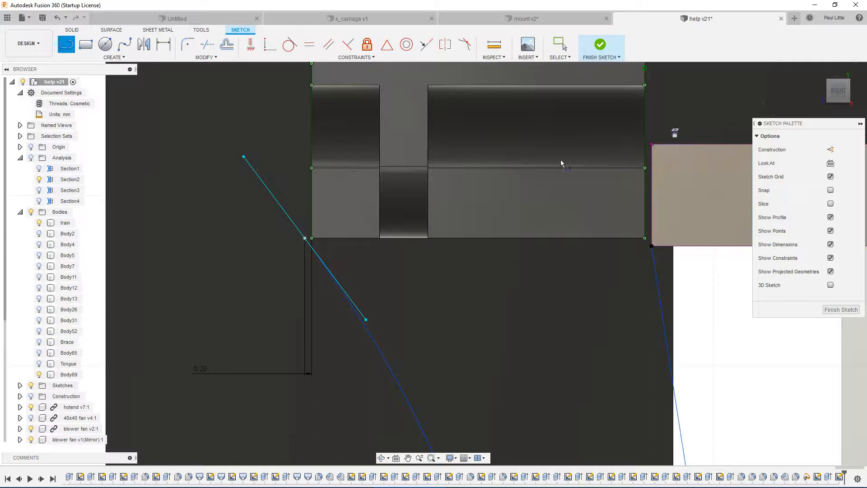
click(305, 238)
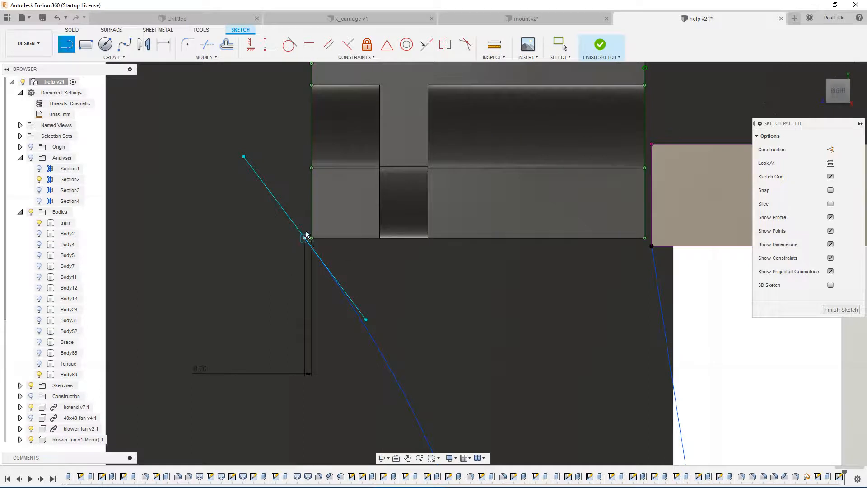
click(304, 189)
key(Escape)
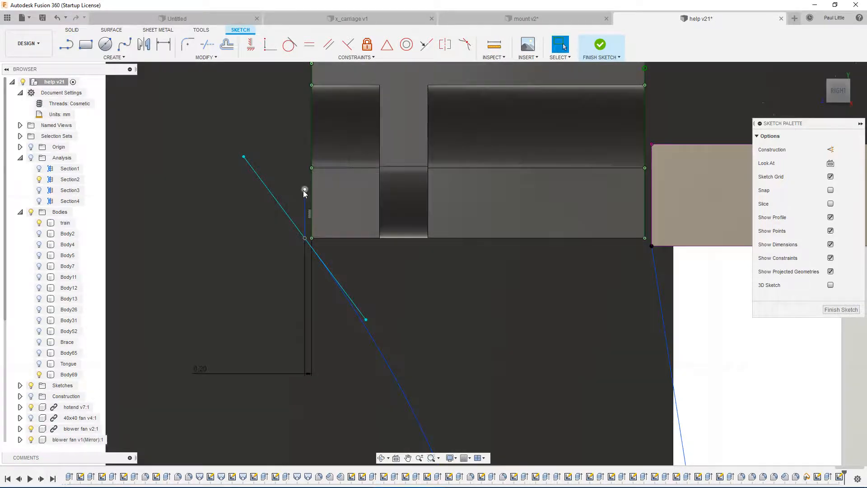
key(Escape)
key(Delete)
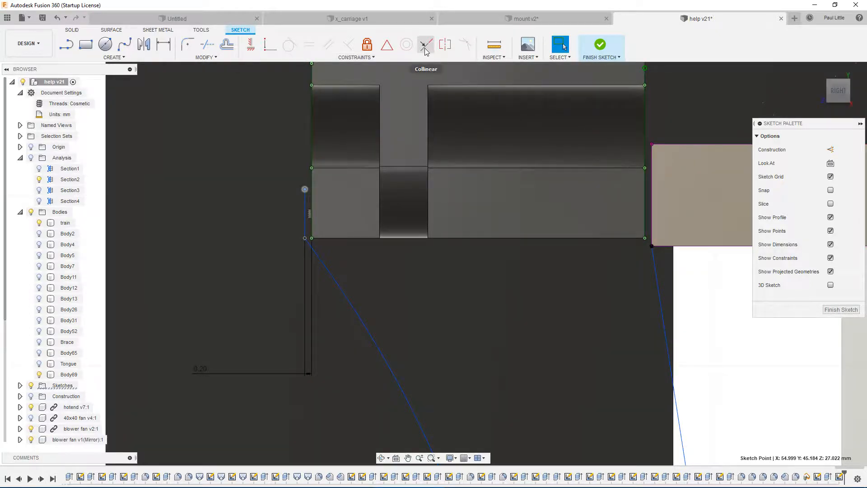
Try to apply a collinear constraint between the short vertical line's upper end and the horizontal plate's top edge
click(425, 48)
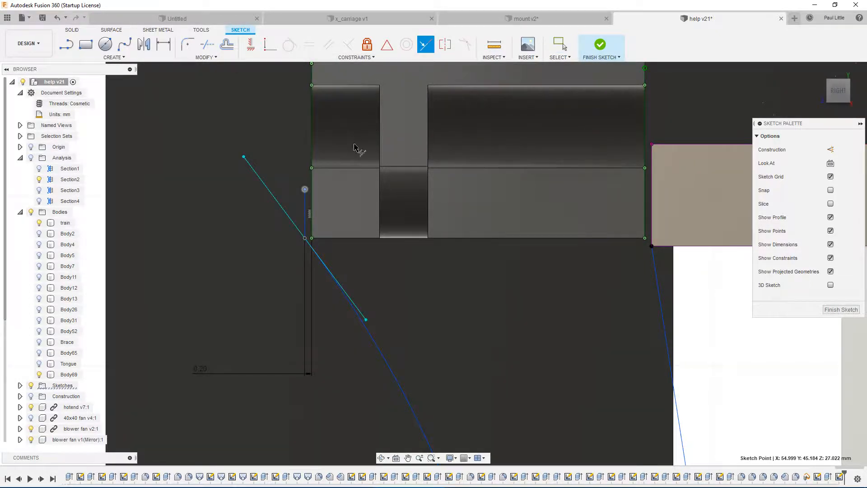
click(306, 191)
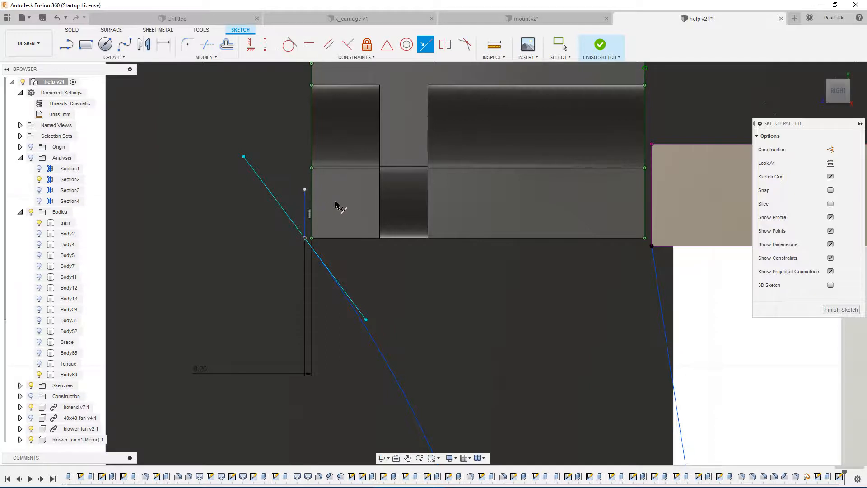
click(309, 224)
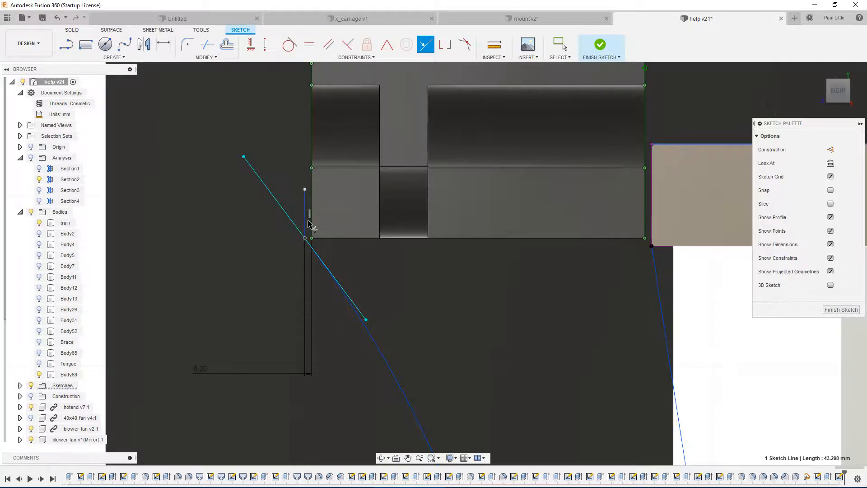
click(307, 192)
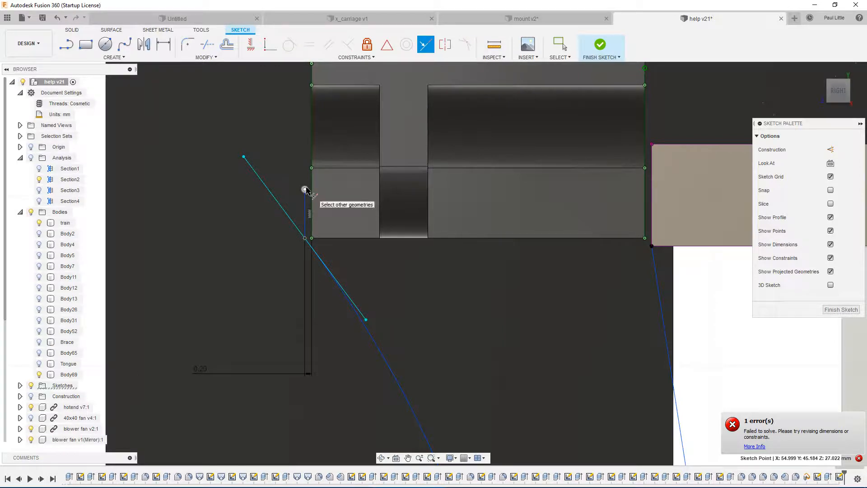
key(Escape)
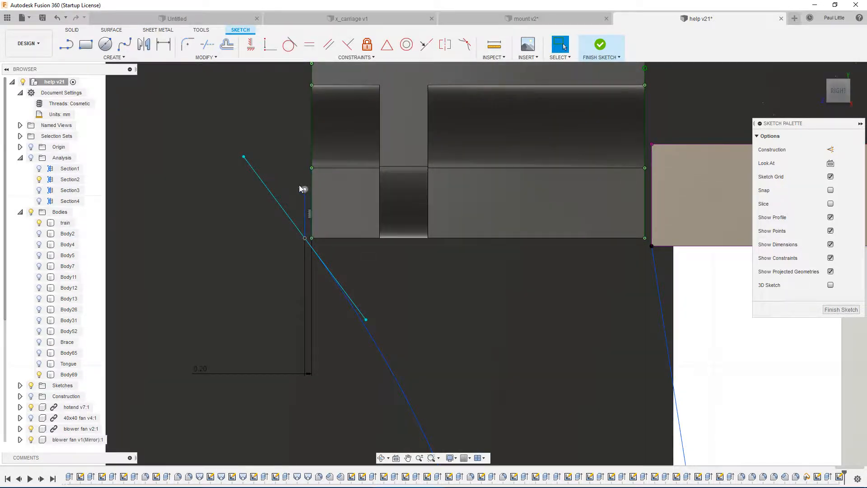
Try to lengthen the short vertical line by moving its upper end point upward
key(d)
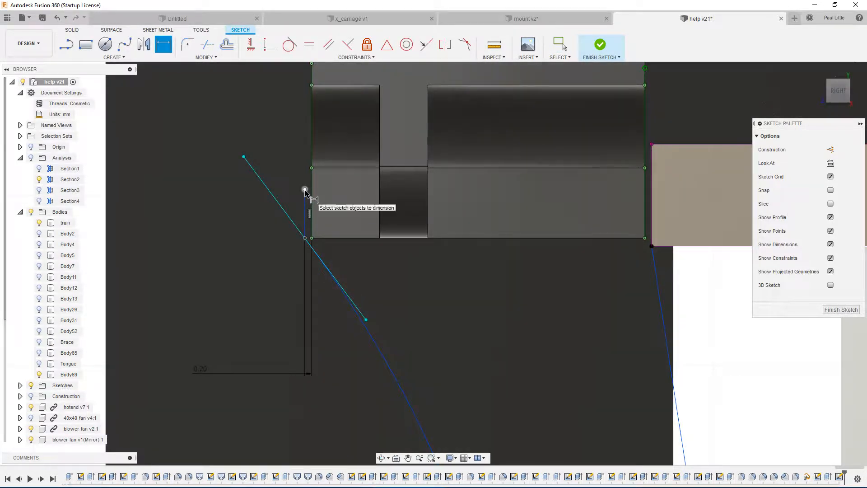
key(Escape)
mouse_move(305, 189)
mouse_down()
mouse_move(308, 151)
mouse_move(299, 154)
mouse_up()
key(ctrl+z)
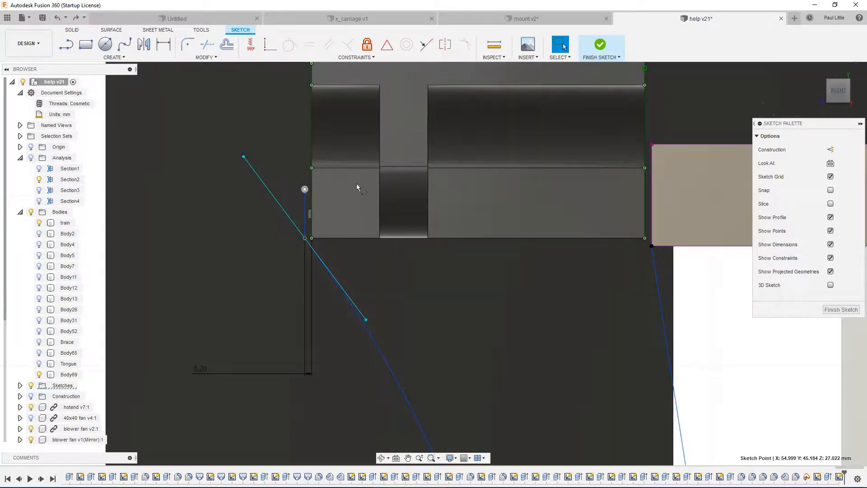
Draw a horizontal construction line about 11.4 mm long from the plate's top edge outward across the block, past the short vertical line
key(l)
click(660, 143)
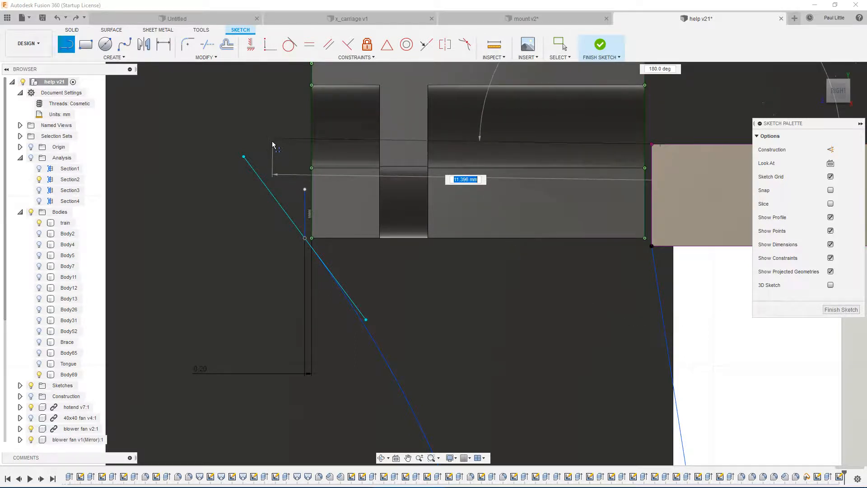
click(272, 144)
key(Escape)
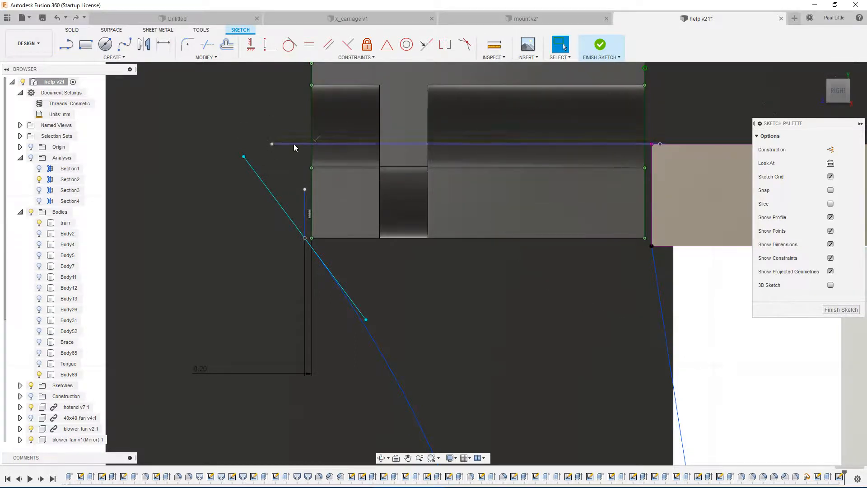
click(294, 144)
key(x)
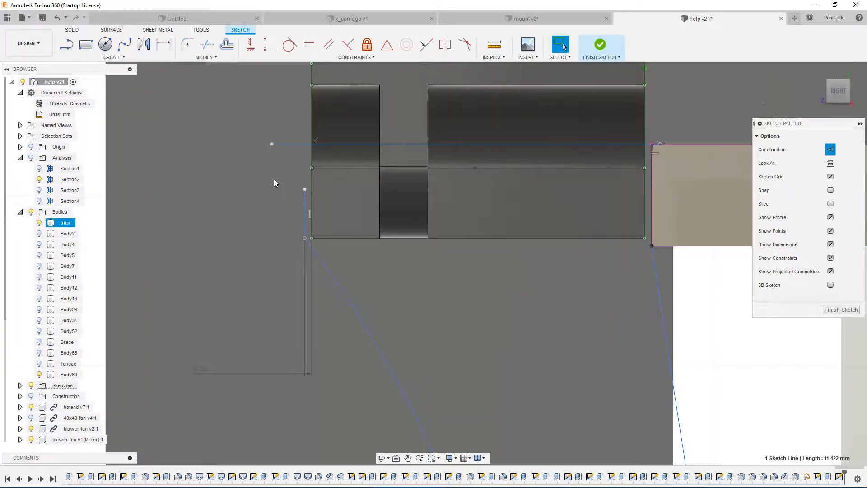
Extend the vertical line above the spline's top end up to the horizontal line to close the duct profile
key(l)
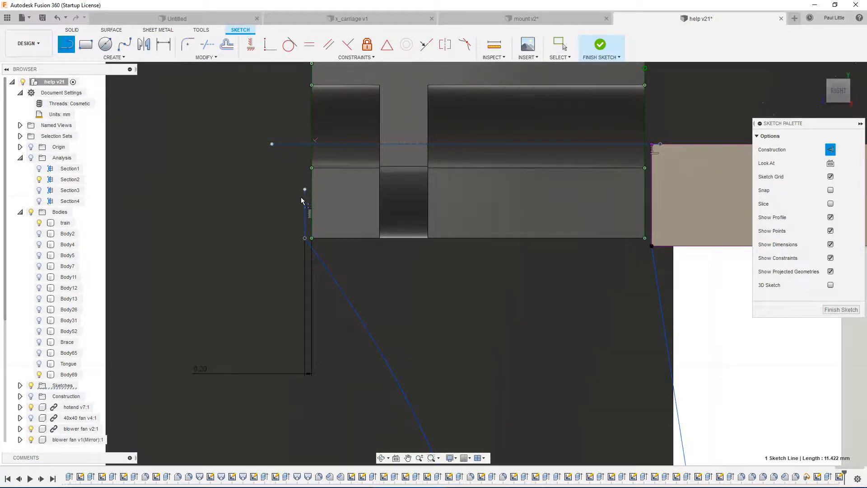
click(305, 145)
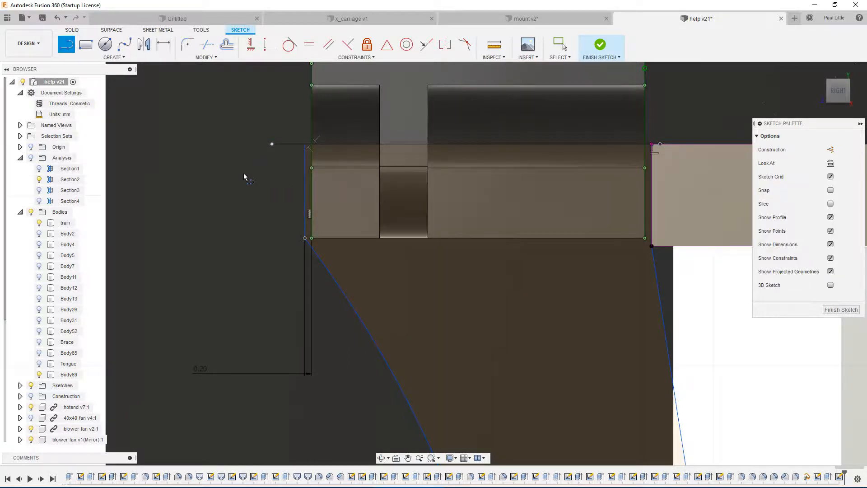
Examine the duct profile against the fan blocks, plate and hotend from an angle and from the right side
scroll(244, 175, down, 2)
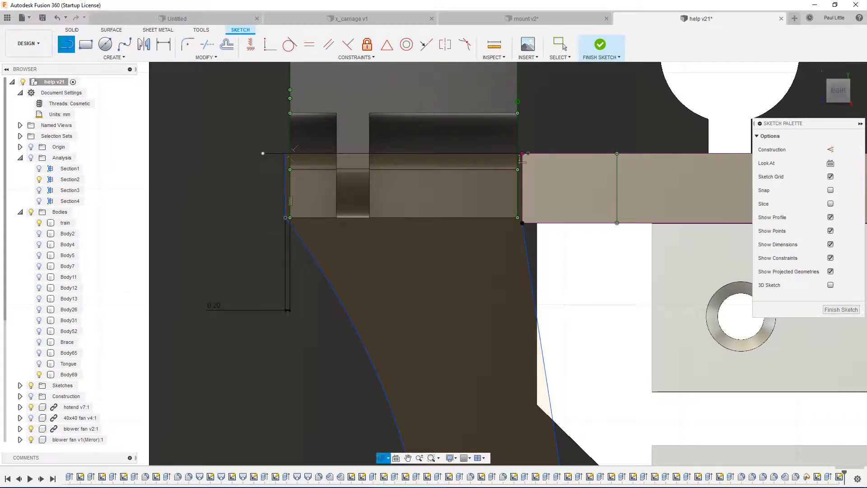
mouse_move(245, 210)
shift+middle_down()
mouse_move(261, 213)
mouse_move(123, 198)
shift+middle_up()
scroll(260, 212, down, 1)
mouse_move(407, 198)
shift+middle_down()
mouse_move(286, 193)
mouse_move(262, 224)
mouse_move(251, 175)
shift+middle_up()
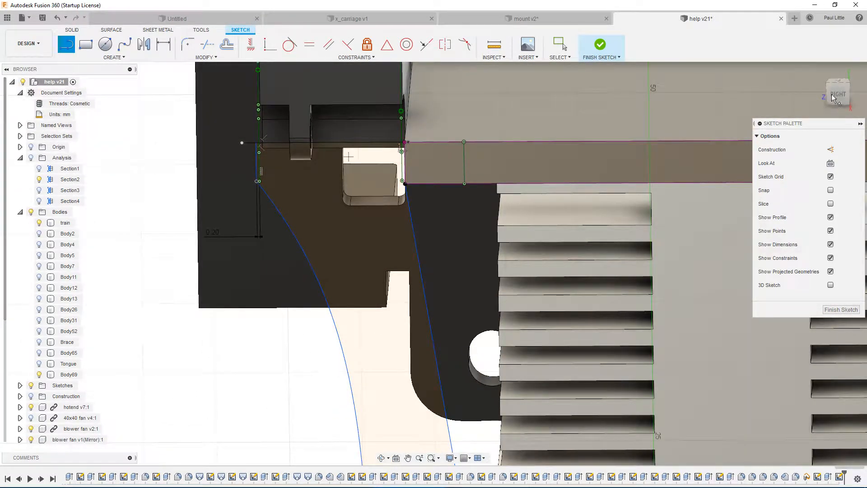
click(836, 95)
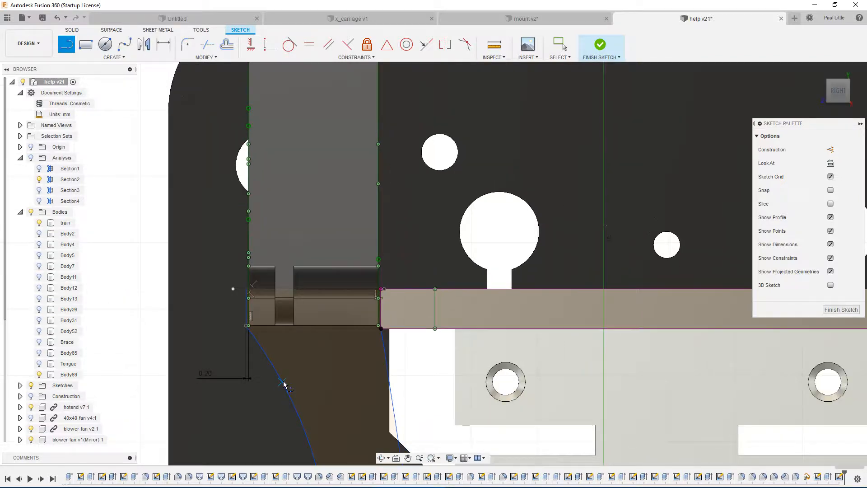
scroll(284, 384, down, 5)
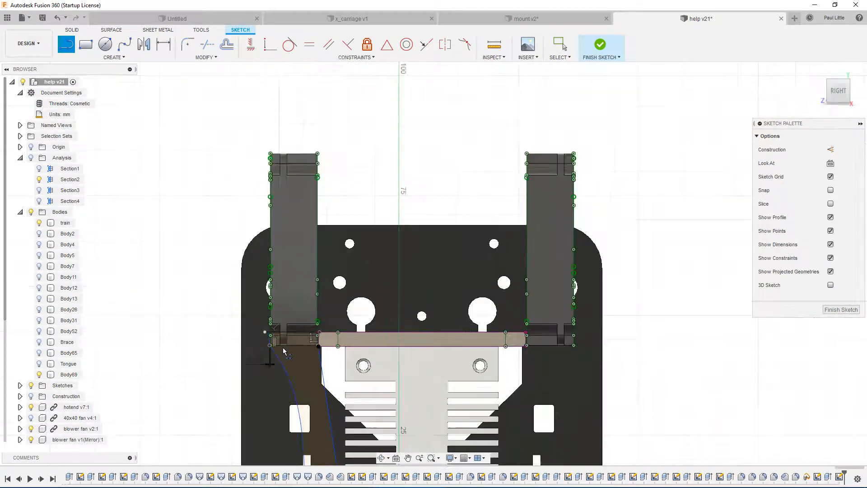
scroll(282, 347, down, 3)
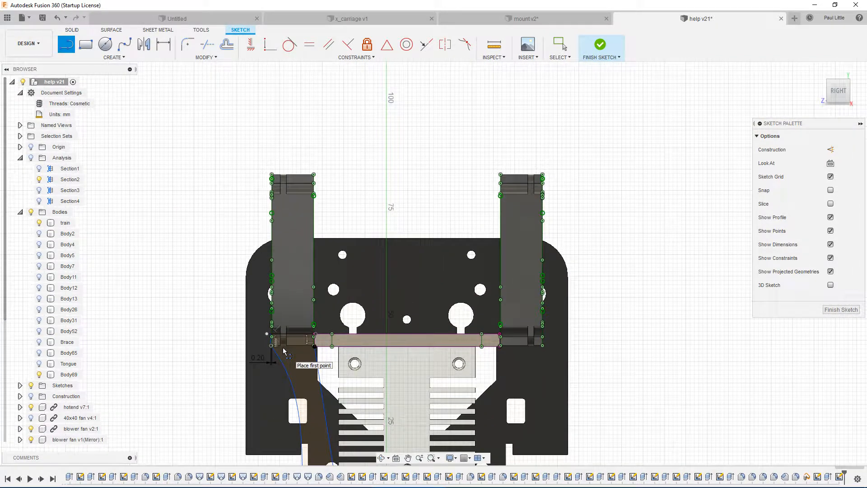
scroll(284, 351, up, 5)
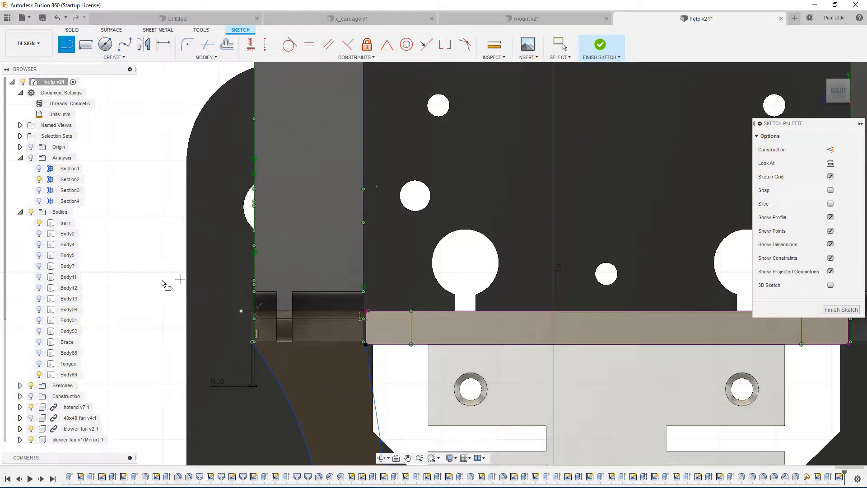
End line drawing and check the closed duct profile and the adjoining blower fan side face up close
mouse_move(143, 271)
shift+middle_down()
mouse_move(150, 280)
mouse_move(195, 212)
shift+middle_up()
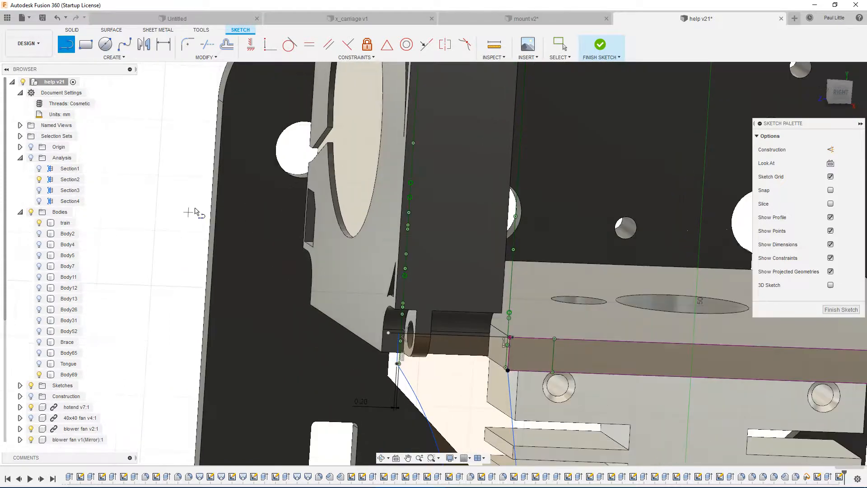
mouse_move(382, 280)
shift+middle_down()
mouse_move(368, 356)
mouse_move(374, 271)
shift+middle_up()
scroll(459, 387, up, 2)
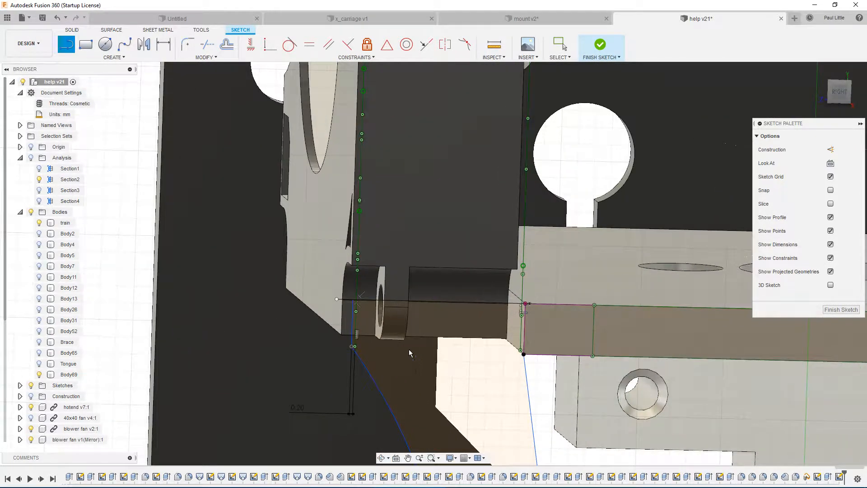
key(Escape)
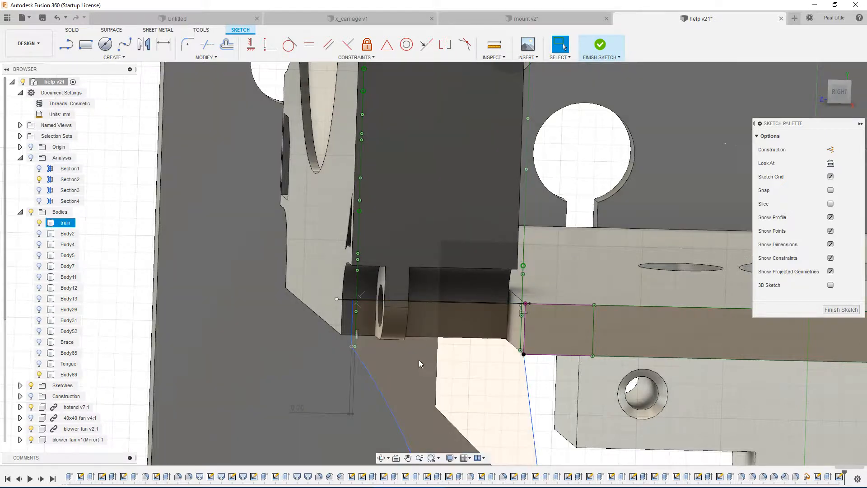
click(429, 365)
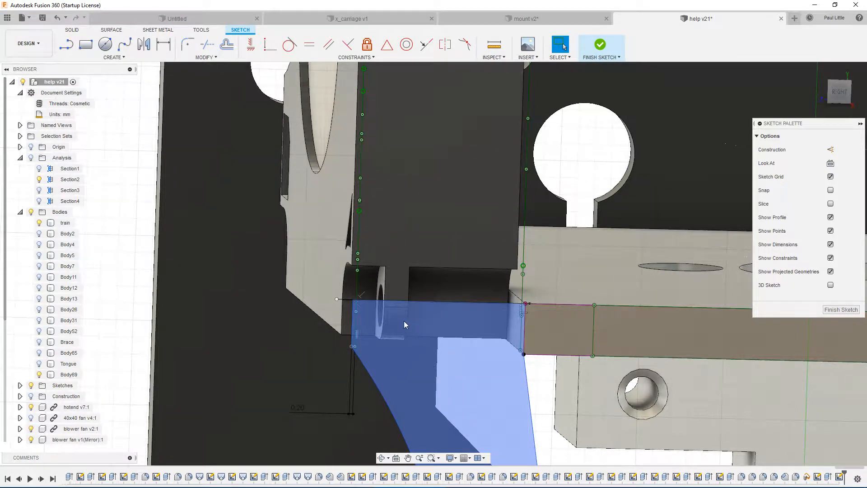
key(Escape)
click(399, 292)
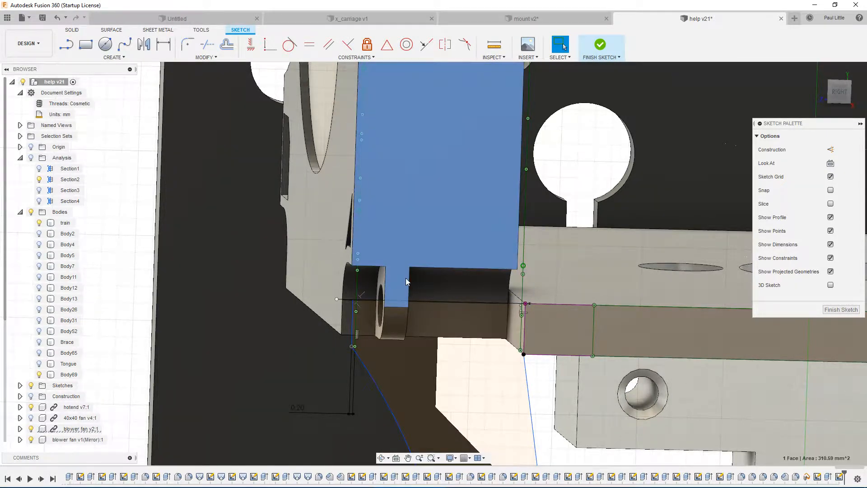
Inspect the junction between the blower fan, the plate and the duct's top end, and select the closed duct profile
scroll(405, 278, up, 2)
shift+middle_drag(361, 325, 410, 372)
scroll(409, 368, down, 6)
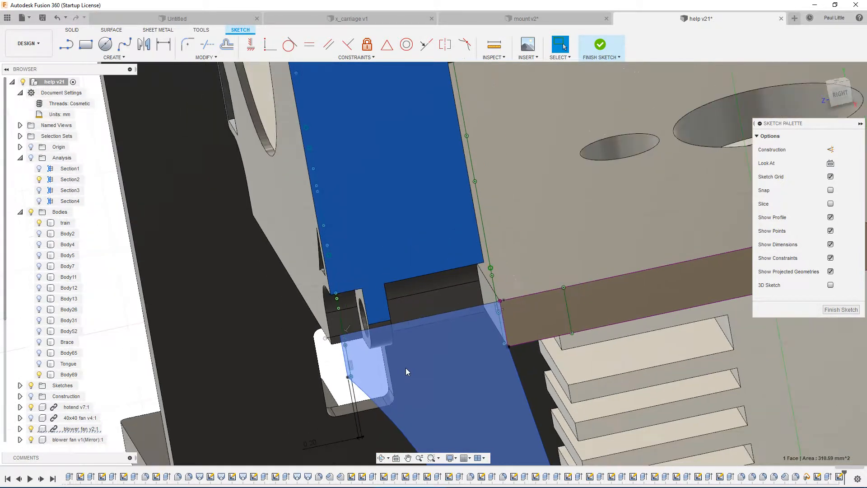
scroll(404, 367, down, 5)
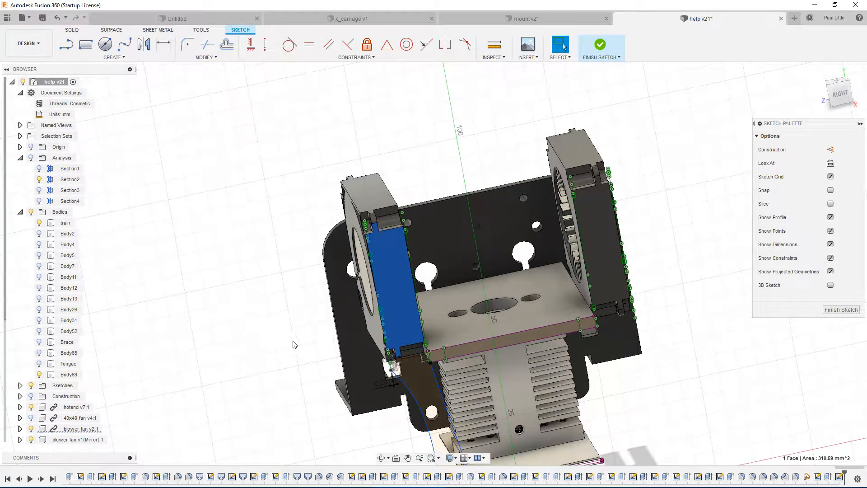
shift+middle_drag(290, 338, 286, 337)
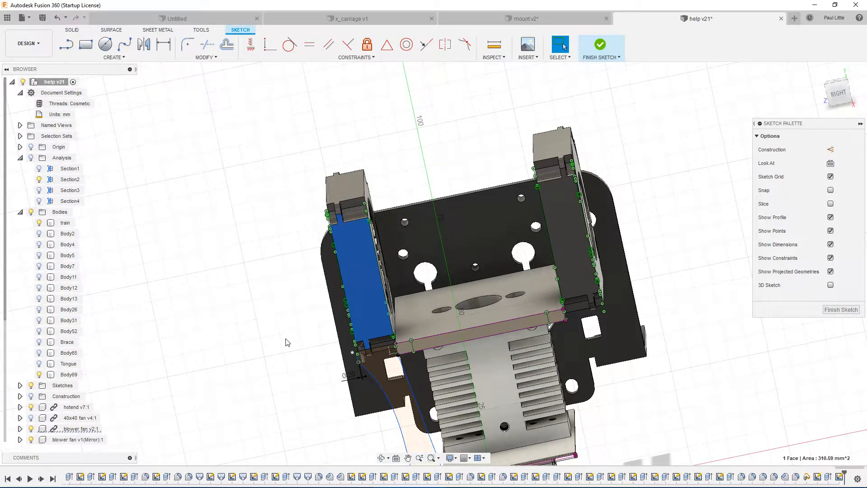
mouse_move(286, 342)
shift+middle_down()
mouse_move(311, 315)
mouse_move(288, 314)
mouse_move(296, 339)
shift+middle_up()
scroll(368, 378, up, 4)
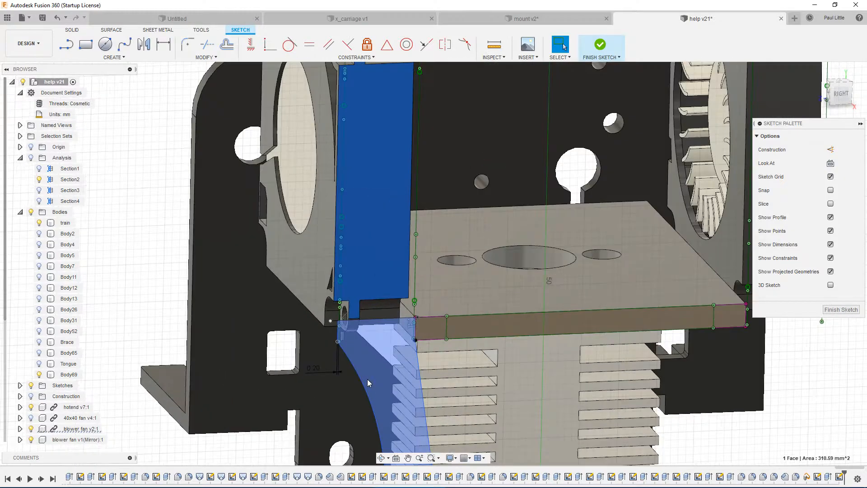
scroll(367, 378, up, 4)
scroll(372, 352, down, 2)
click(371, 349)
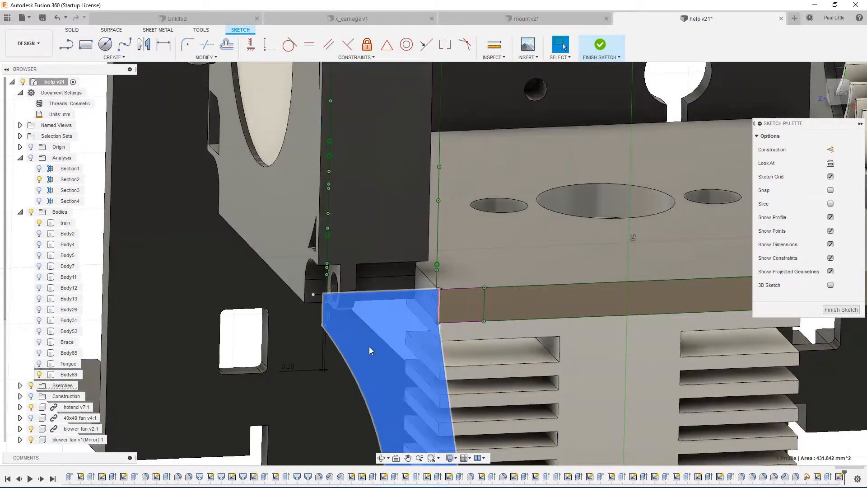
Examine the duct profile's position relative to the nozzle, heater block and fans from the back and the right side
shift+middle_drag(380, 339, 276, 323)
scroll(357, 332, down, 8)
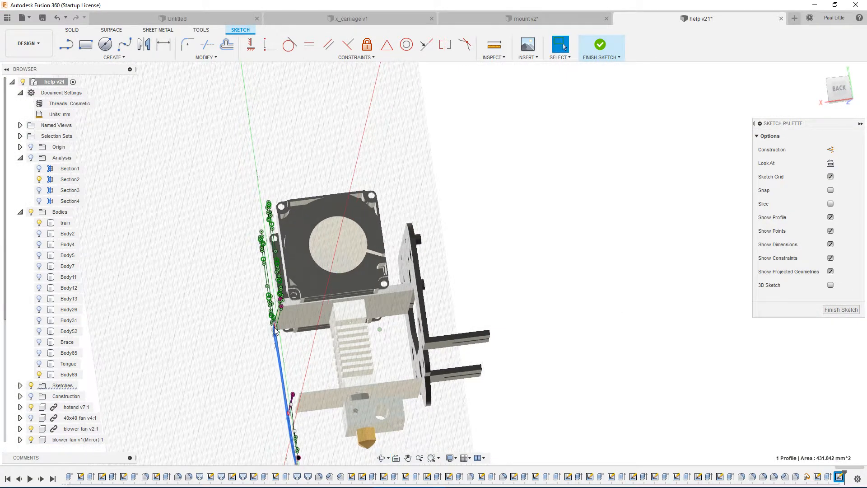
scroll(321, 421, up, 2)
scroll(315, 402, up, 2)
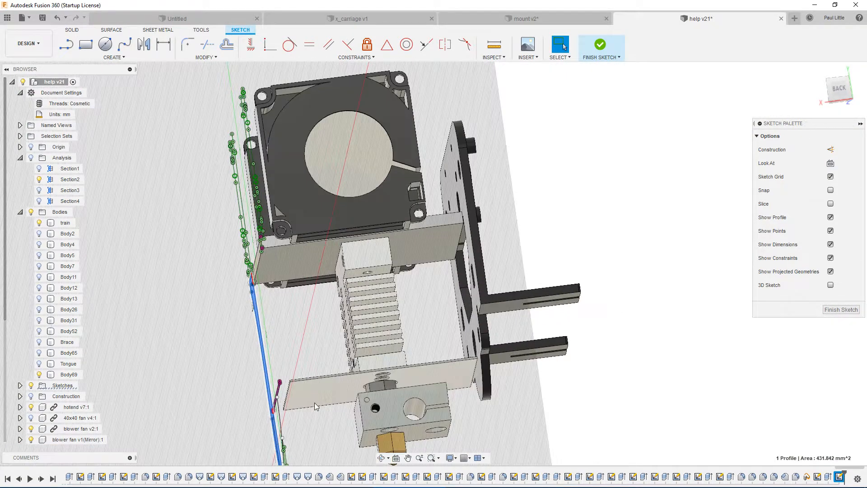
scroll(314, 403, down, 3)
scroll(314, 402, up, 2)
scroll(314, 403, down, 2)
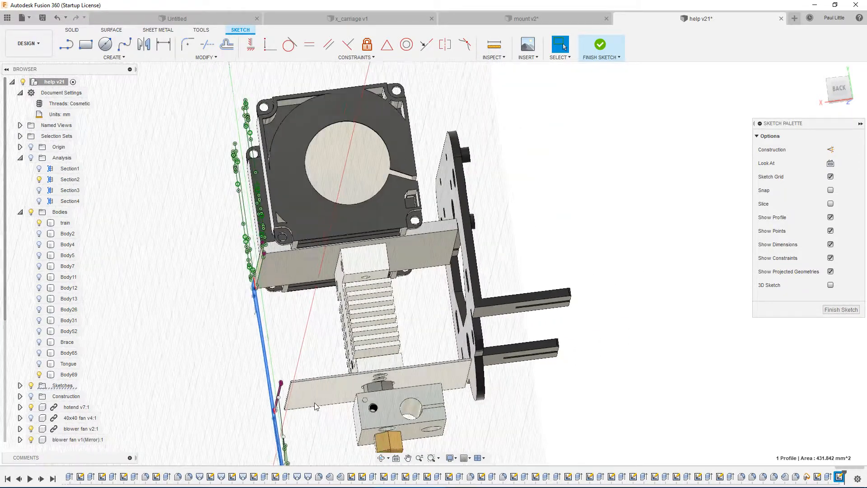
scroll(306, 387, down, 2)
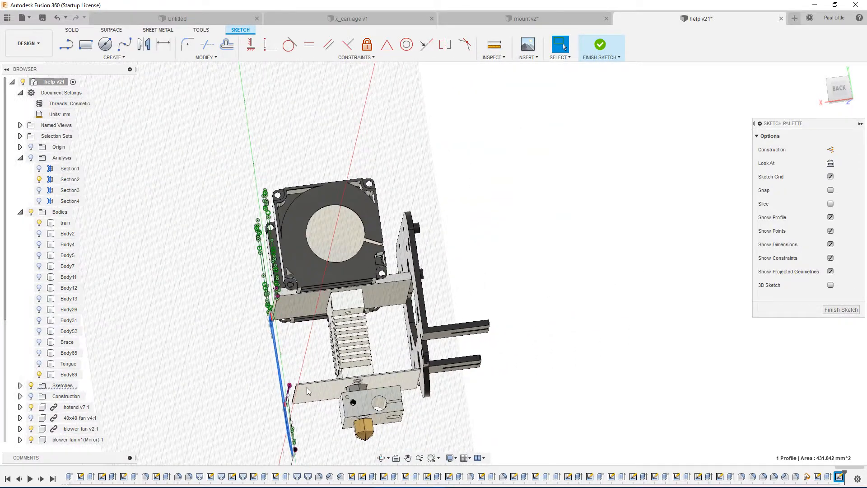
shift+middle_drag(308, 391, 320, 404)
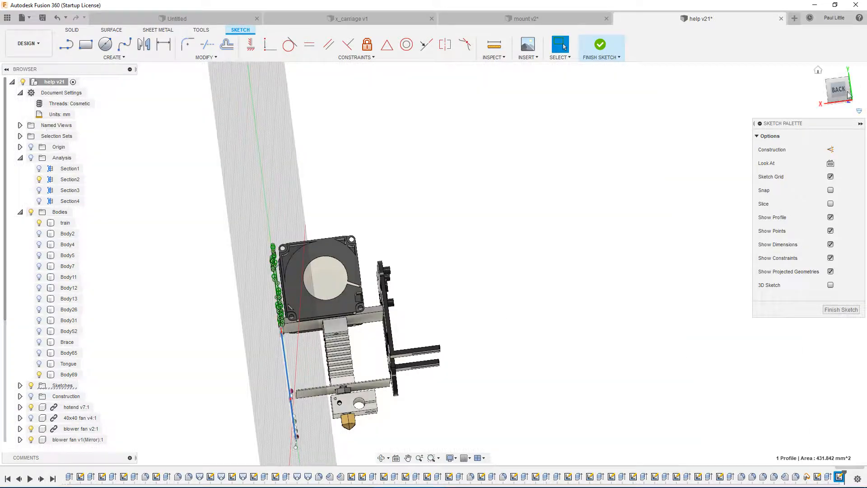
click(833, 92)
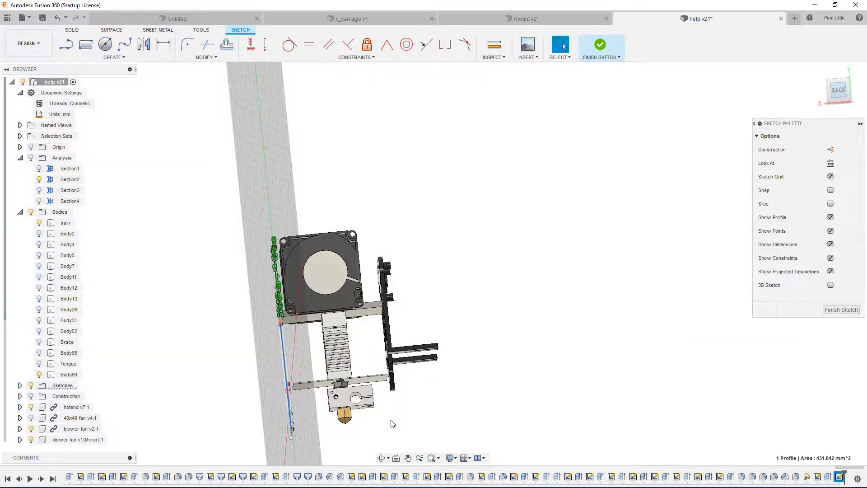
scroll(388, 390, up, 5)
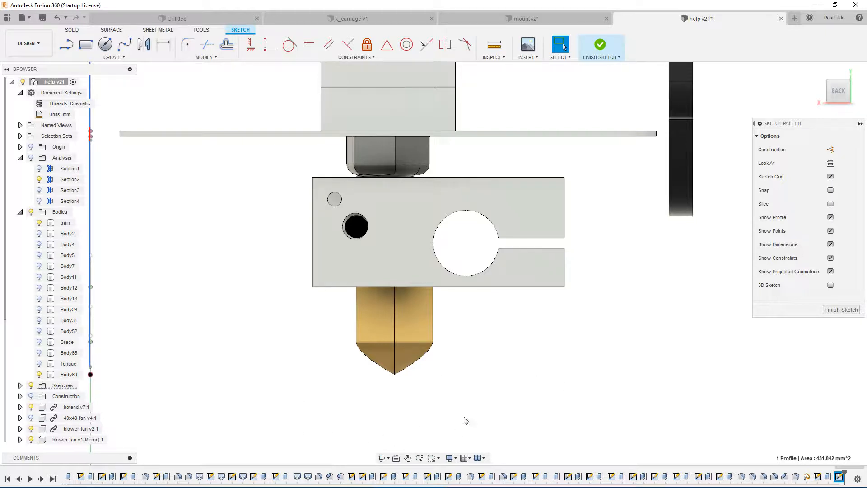
scroll(316, 377, down, 3)
mouse_move(209, 352)
shift+middle_down()
mouse_move(248, 333)
mouse_move(271, 337)
shift+middle_up()
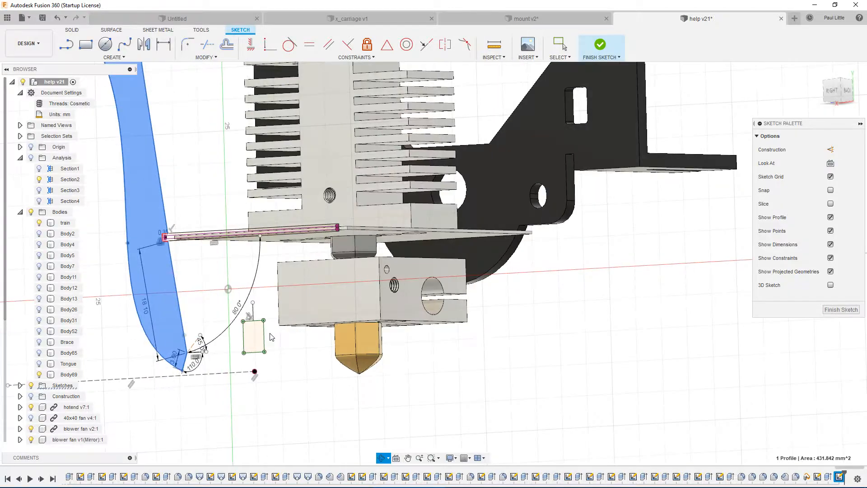
scroll(158, 294, down, 3)
shift+middle_drag(158, 294, 175, 229)
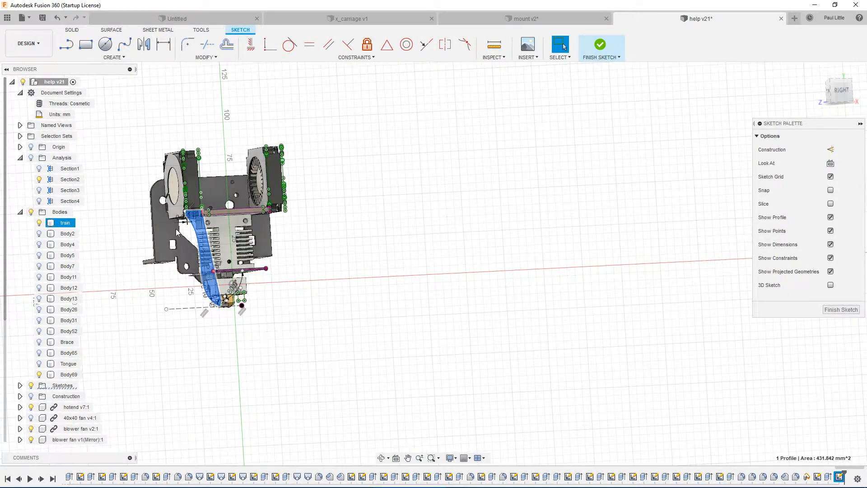
scroll(247, 268, up, 3)
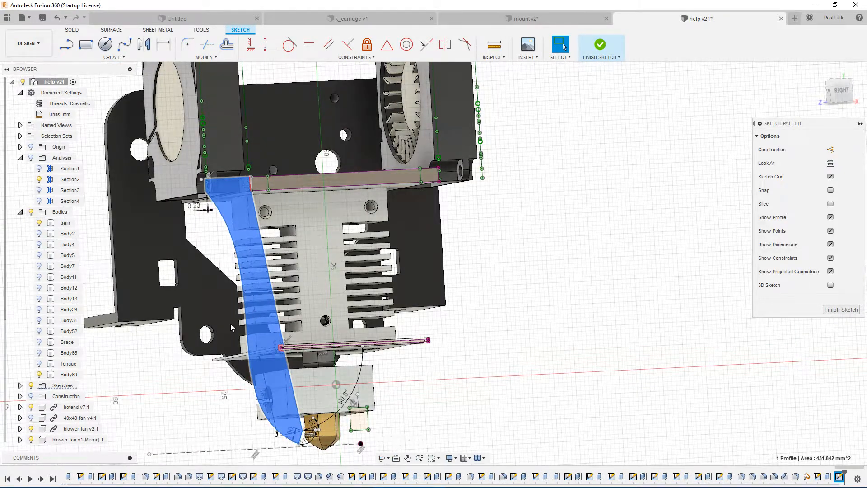
scroll(230, 328, down, 3)
click(673, 481)
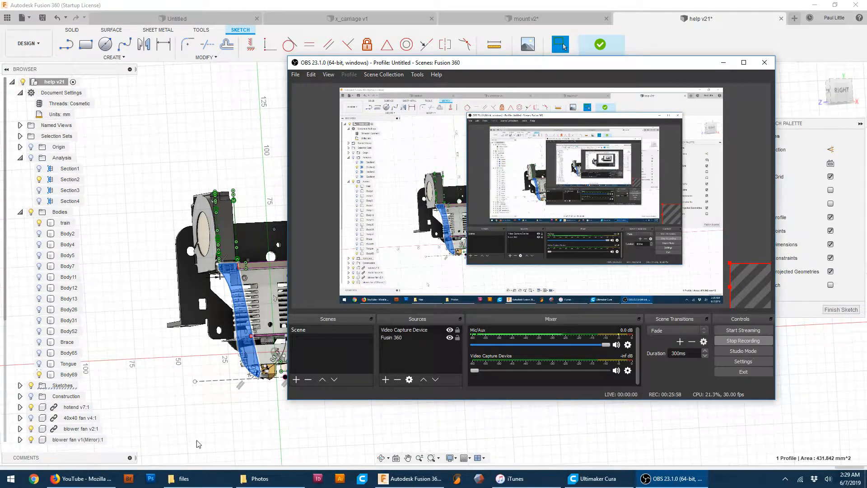
click(256, 4)
Start extruding the selected duct profile and pull it about 24.3 mm inward toward the nozzle
shift+middle_drag(290, 258, 306, 229)
scroll(280, 323, up, 3)
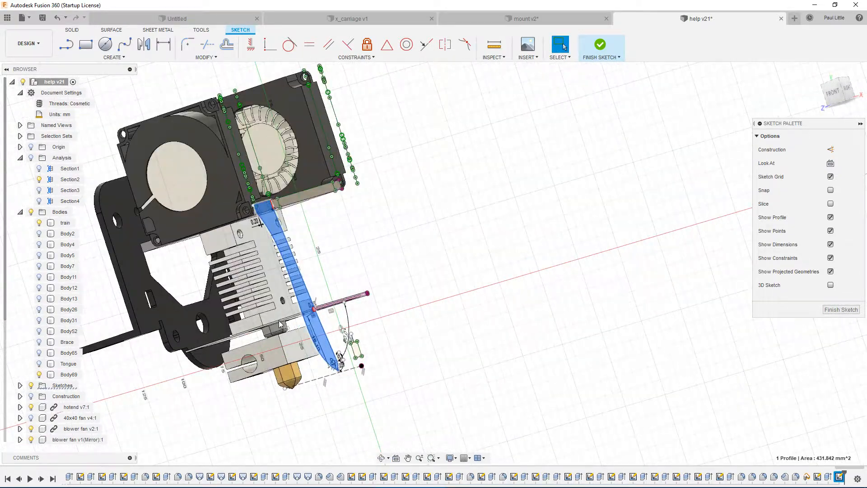
key(e)
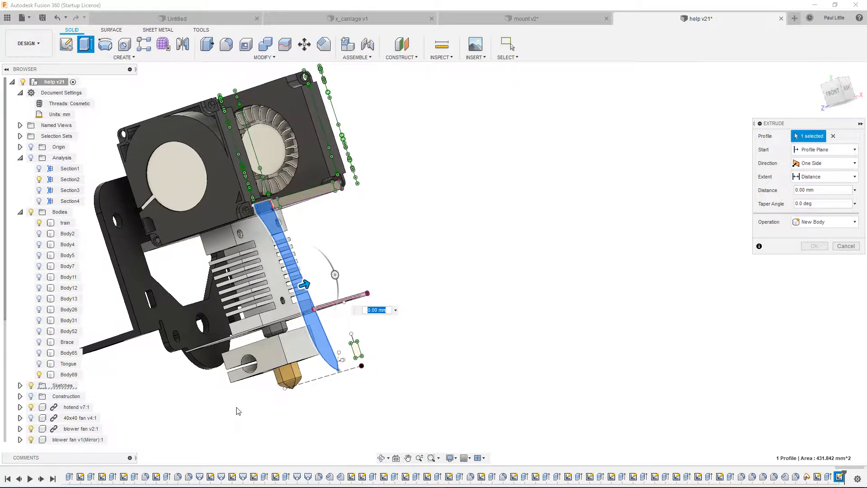
scroll(308, 411, up, 2)
scroll(304, 373, up, 2)
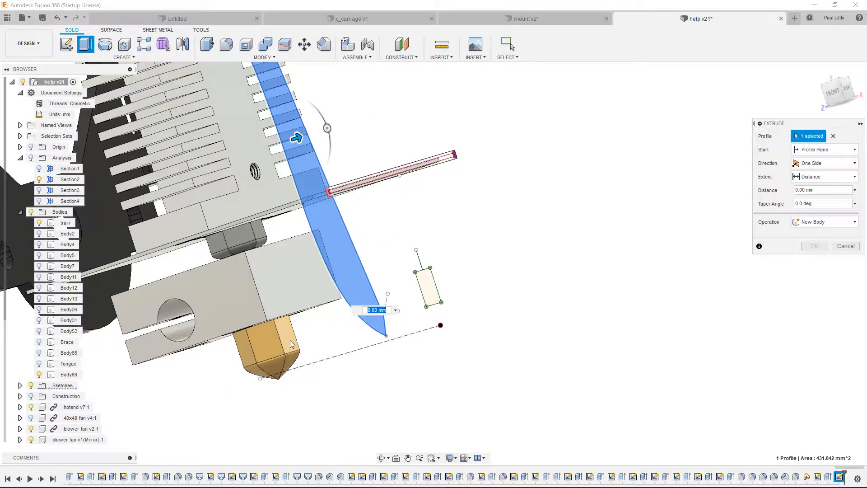
click(290, 341)
shift+middle_drag(289, 340, 434, 267)
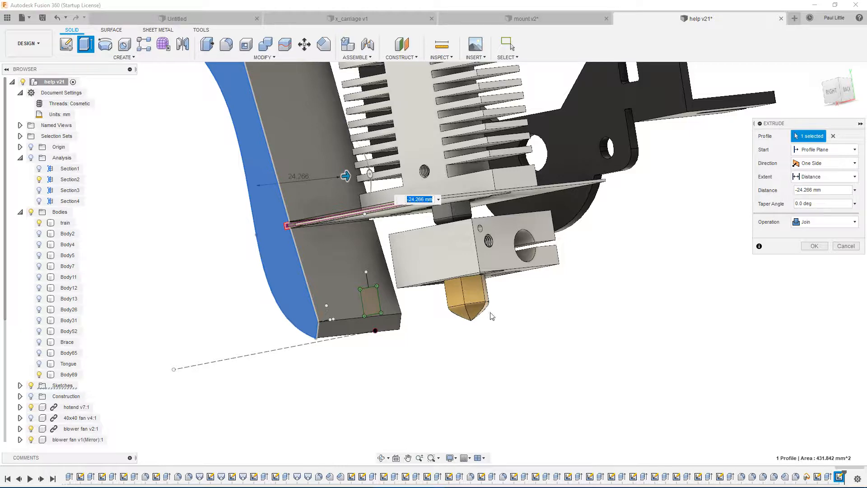
Set the duct extrusion's distance to 5 mm
shift+middle_drag(527, 252, 479, 290)
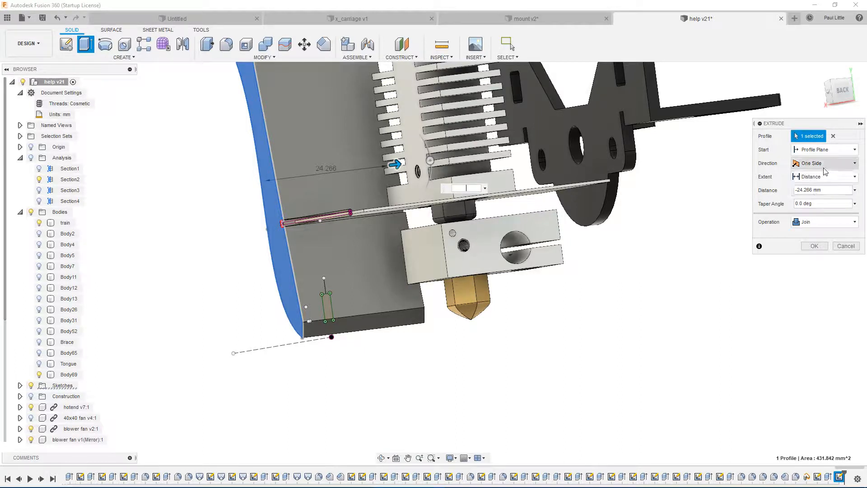
drag(826, 190, 707, 201)
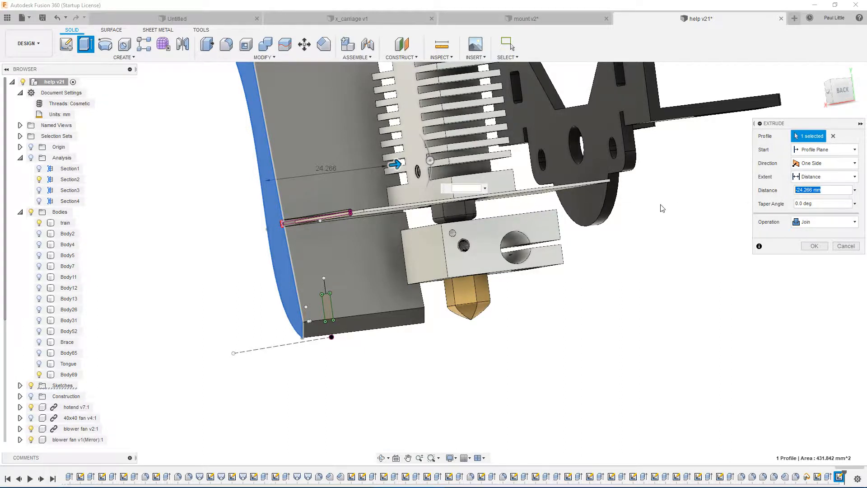
text(5)
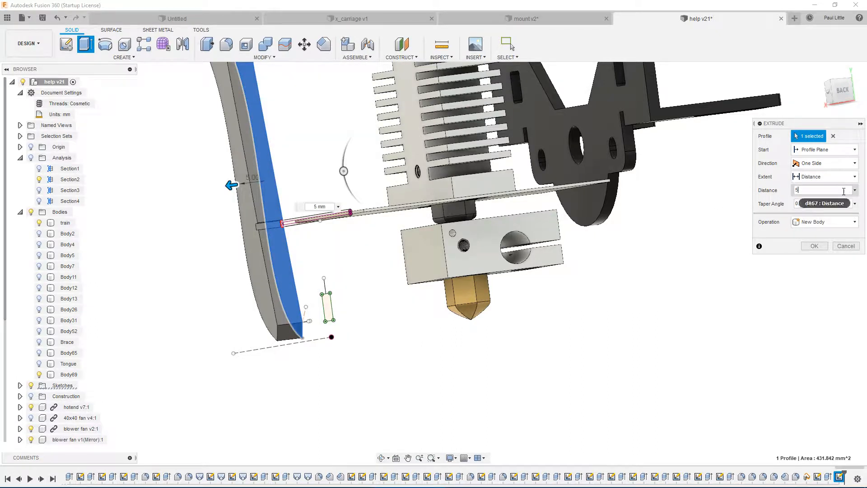
Start the duct extrusion from an offset plane with an offset of -25 mm
click(829, 149)
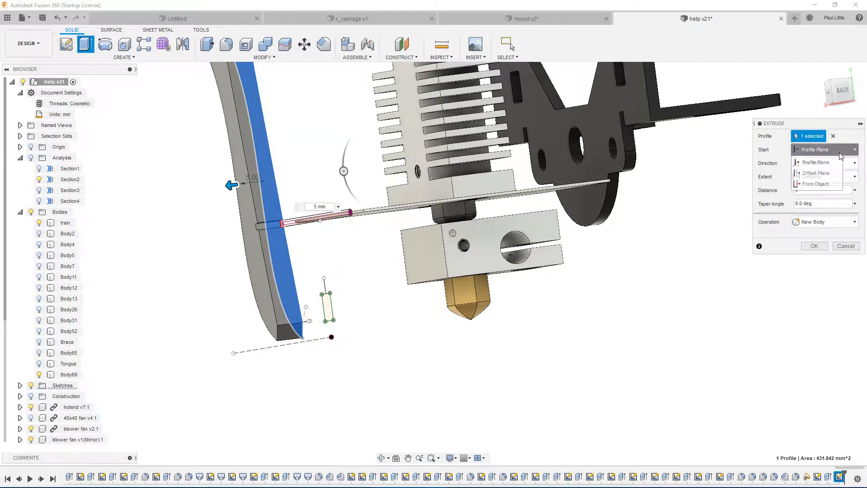
click(817, 173)
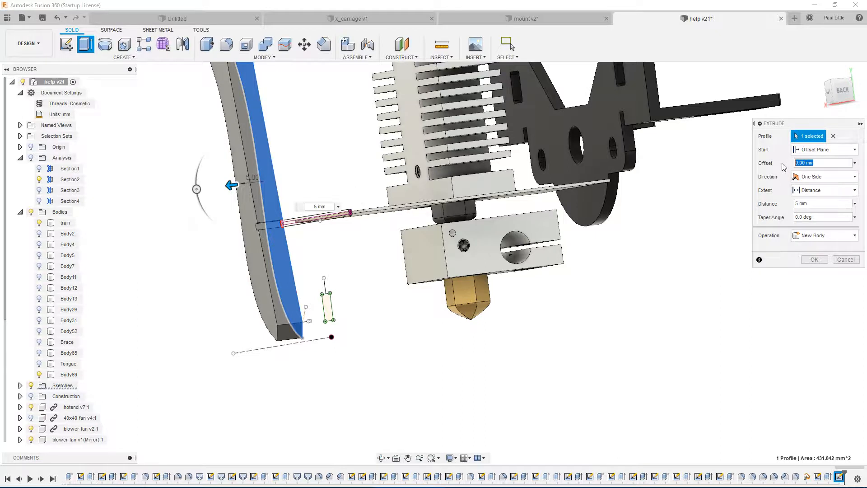
text(-2.44)
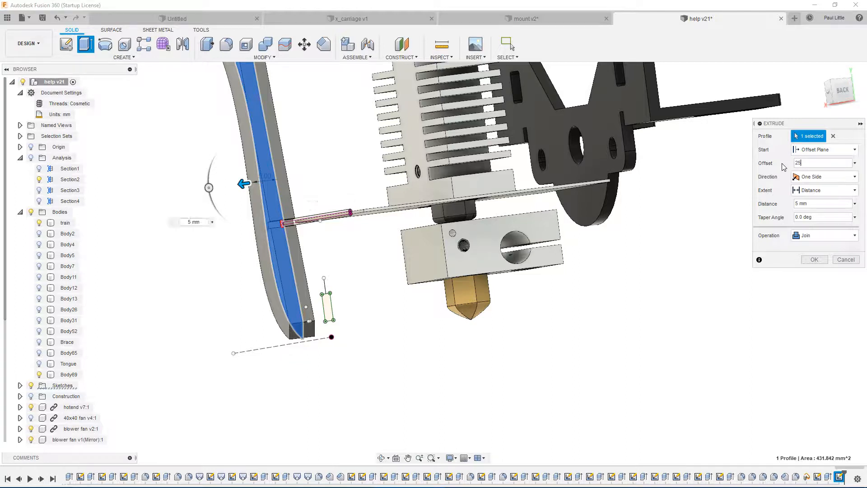
key(Return)
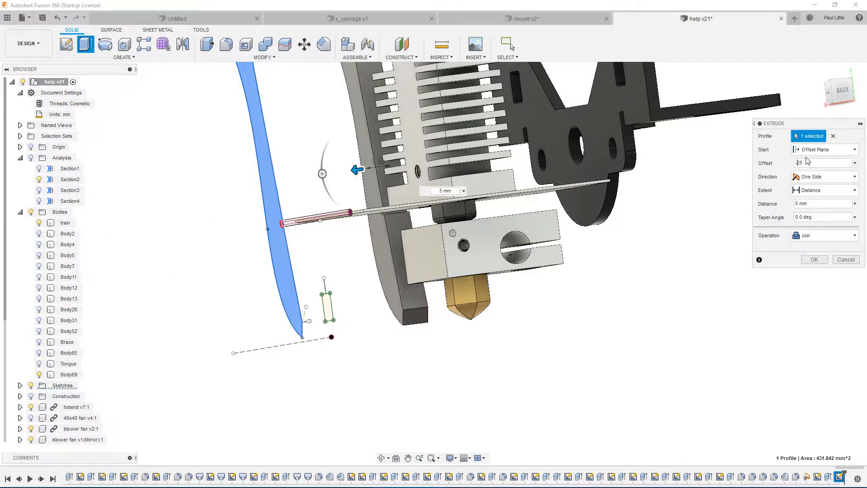
Try a symmetric direction for the duct extrusion, checking it from the front view
shift+middle_drag(192, 284, 527, 223)
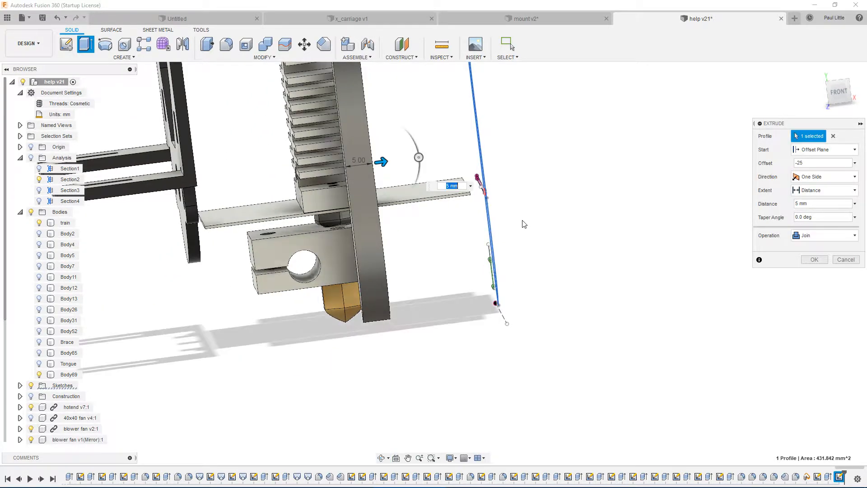
click(839, 94)
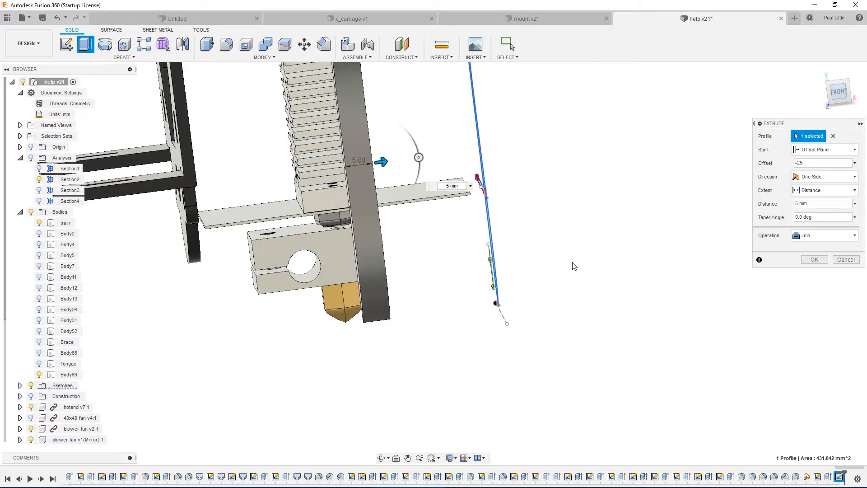
click(809, 177)
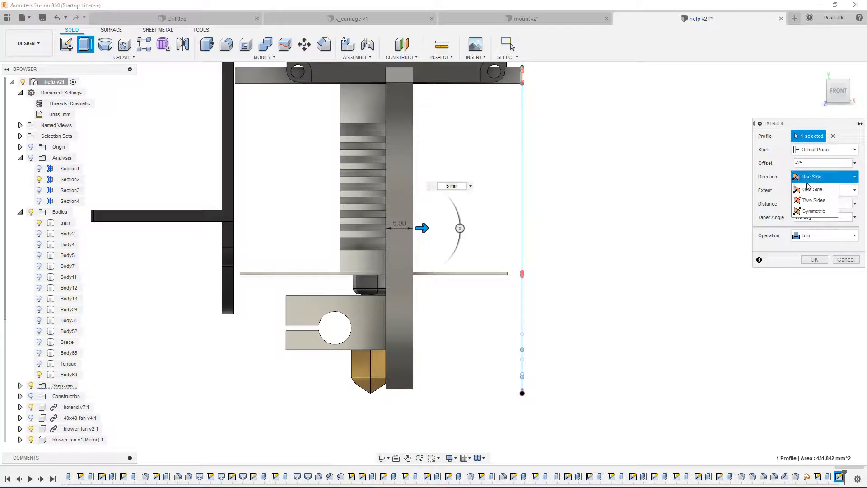
click(814, 211)
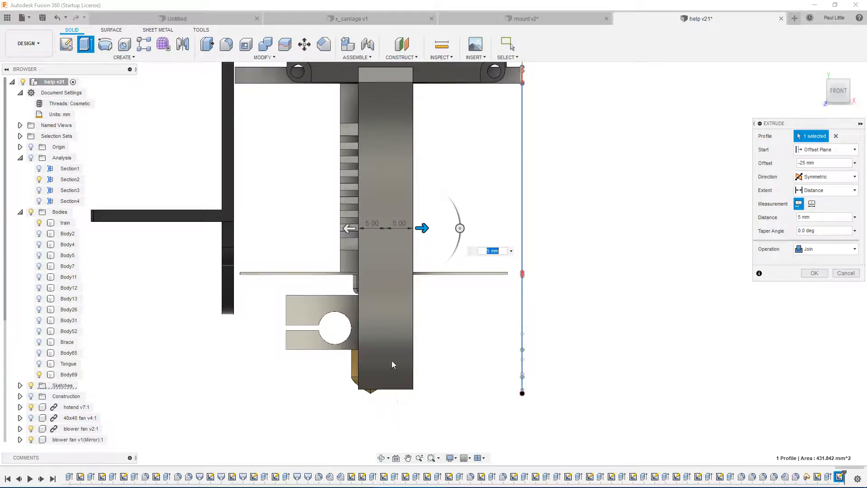
Make the duct extrusion two-sided, with 7 mm on side 1 and 12 mm on side 2
click(815, 150)
click(818, 173)
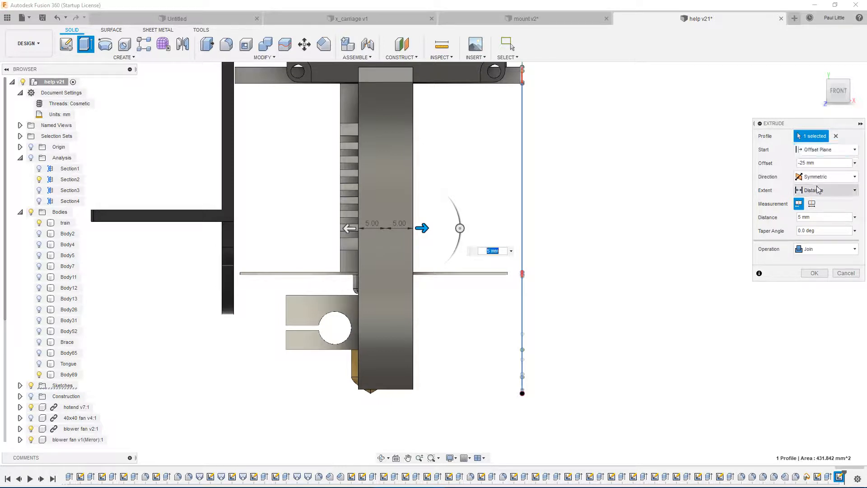
click(817, 177)
click(821, 201)
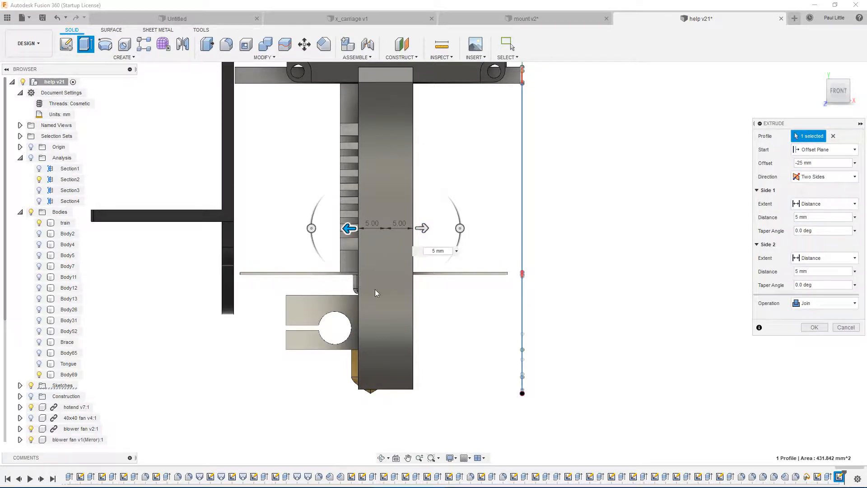
drag(350, 225, 321, 229)
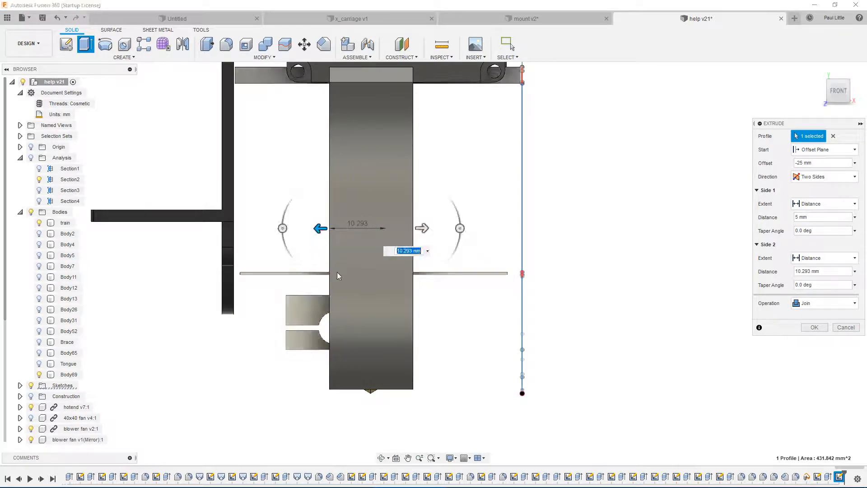
text(12)
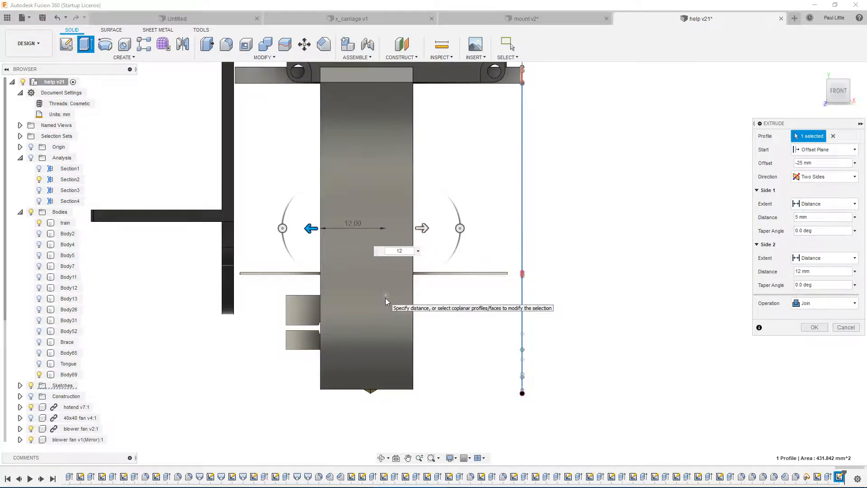
drag(422, 228, 428, 229)
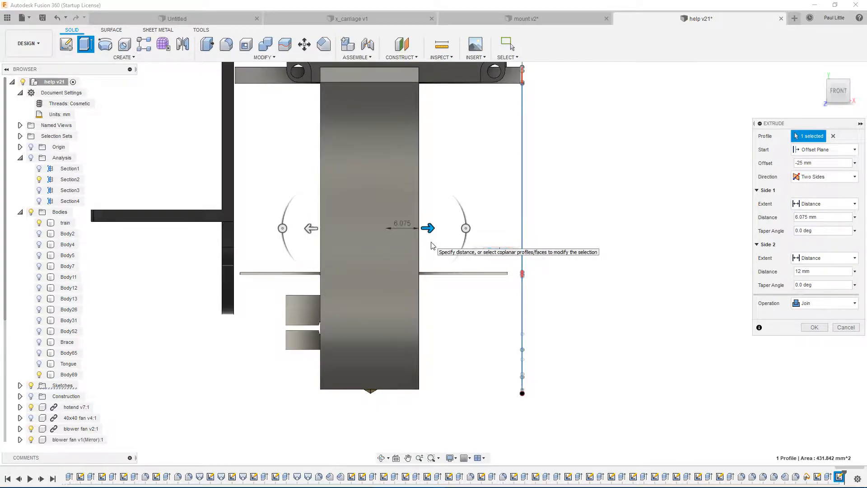
text(7)
Widen the duct extrusion to 9 mm on side 1 and 14 mm on side 2, and complete it as a join
mouse_move(441, 329)
shift+middle_down()
mouse_move(452, 230)
mouse_move(446, 328)
mouse_move(448, 318)
mouse_move(461, 320)
mouse_move(443, 280)
mouse_move(330, 302)
shift+middle_up()
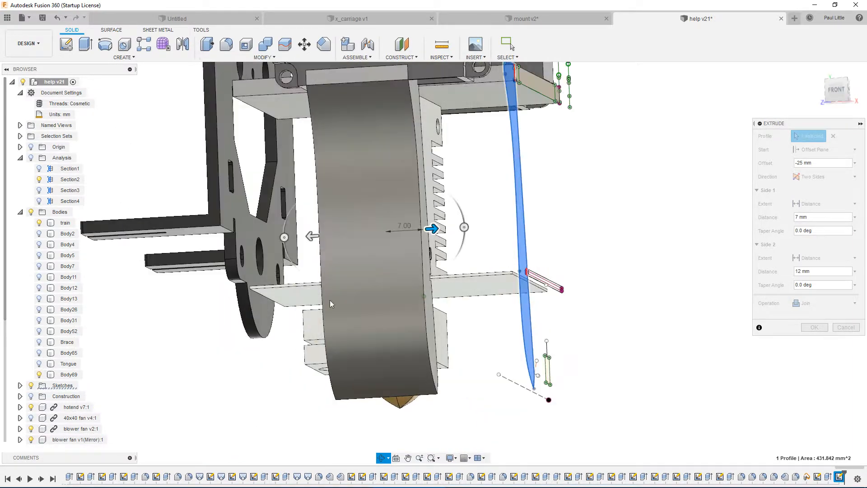
drag(311, 236, 306, 239)
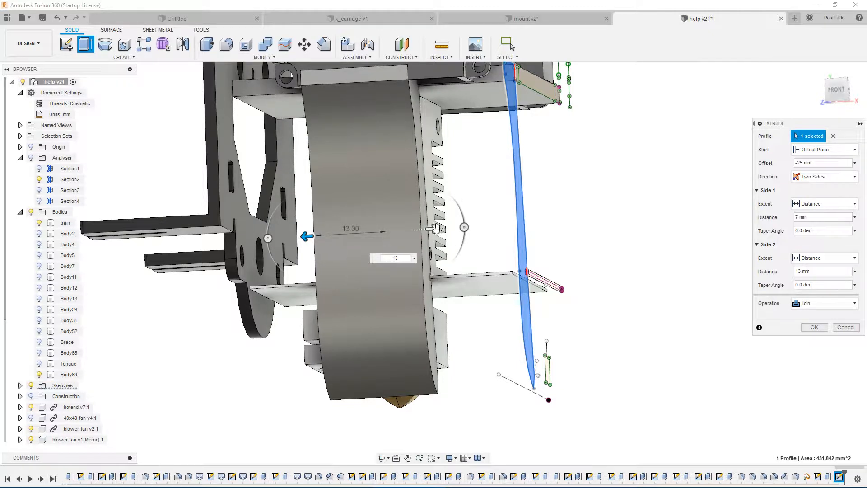
drag(442, 230, 448, 229)
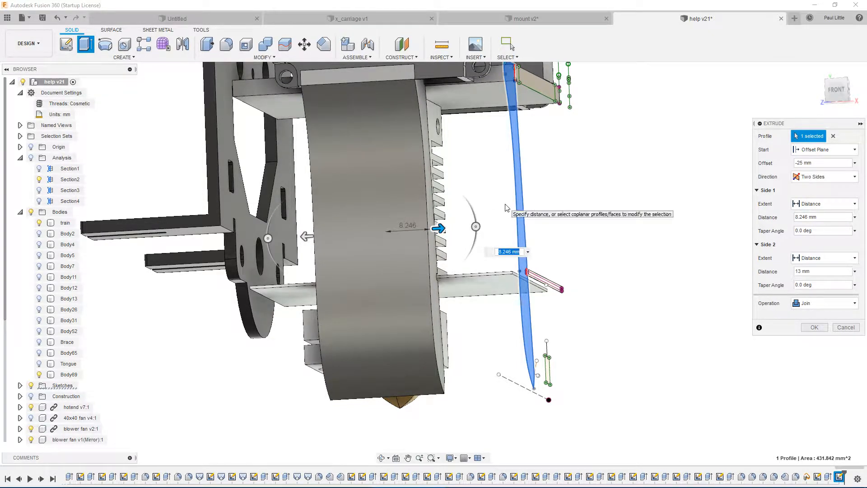
shift+middle_drag(477, 249, 482, 211)
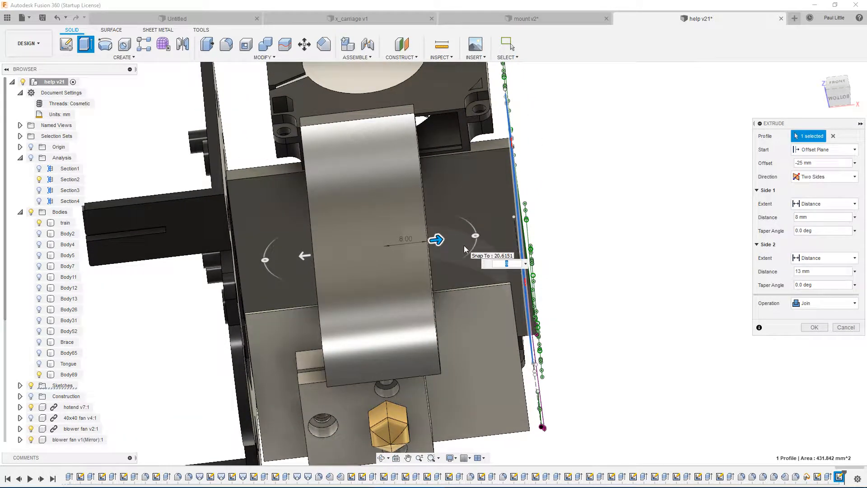
text(9)
key(Return)
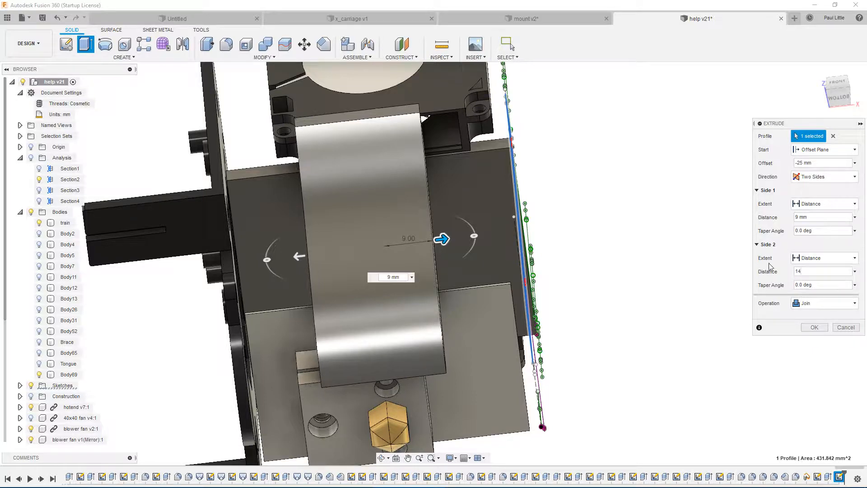
shift+middle_drag(775, 321, 373, 353)
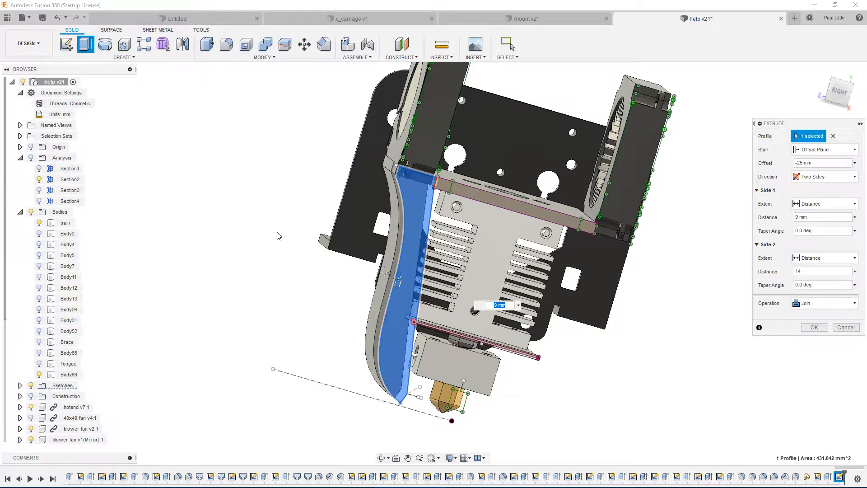
key(Return)
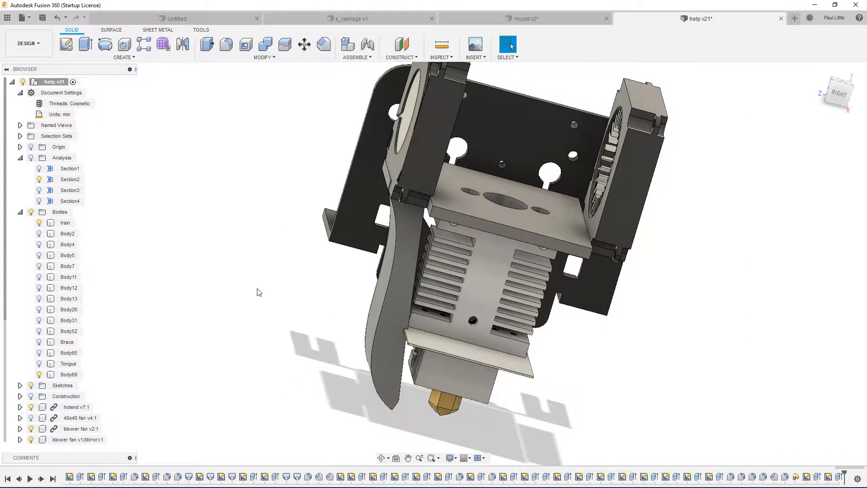
Examine how the extruded duct meets the blower fan outlet and the mounting plate from below and from the right side
mouse_move(250, 296)
shift+middle_down()
mouse_move(260, 282)
mouse_move(304, 279)
mouse_move(310, 290)
mouse_move(273, 292)
mouse_move(242, 281)
mouse_move(290, 263)
mouse_move(248, 296)
mouse_move(242, 283)
shift+middle_up()
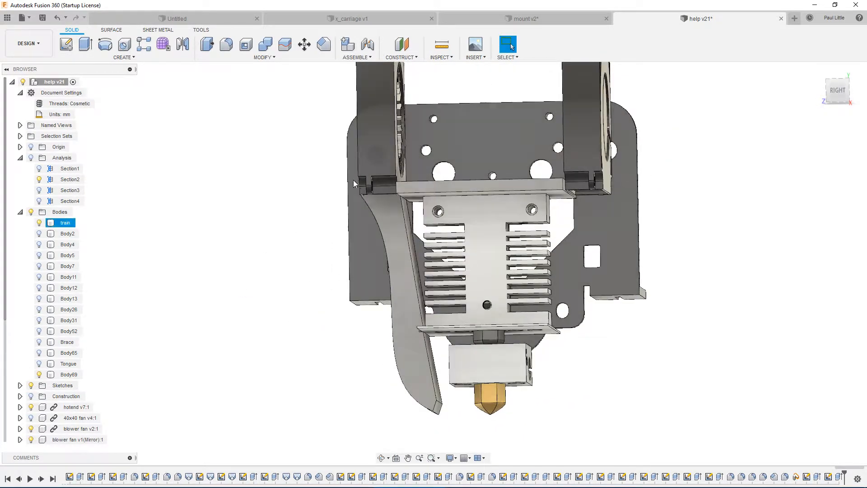
scroll(355, 183, up, 2)
scroll(304, 224, up, 5)
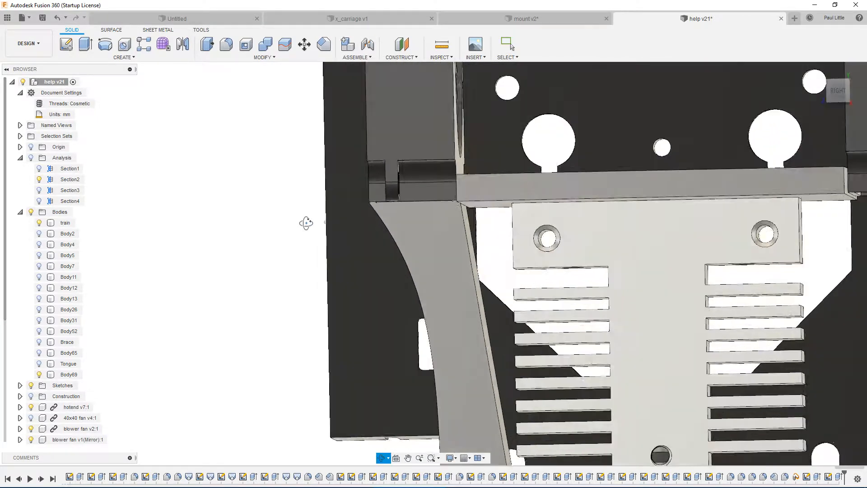
shift+middle_drag(326, 226, 337, 229)
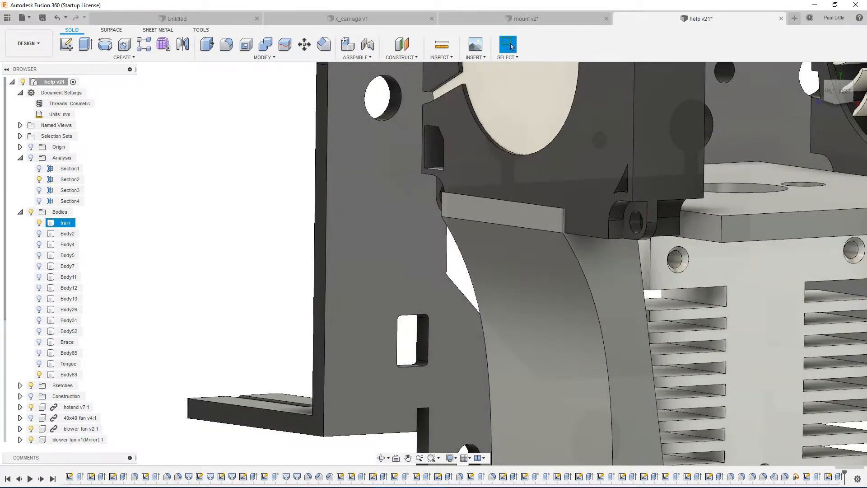
click(845, 95)
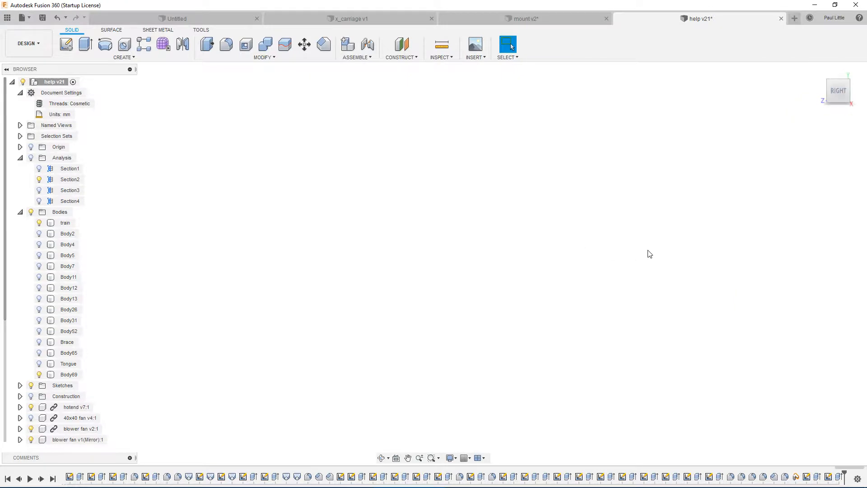
scroll(491, 249, down, 4)
middle_drag(626, 203, 488, 204)
scroll(621, 298, up, 6)
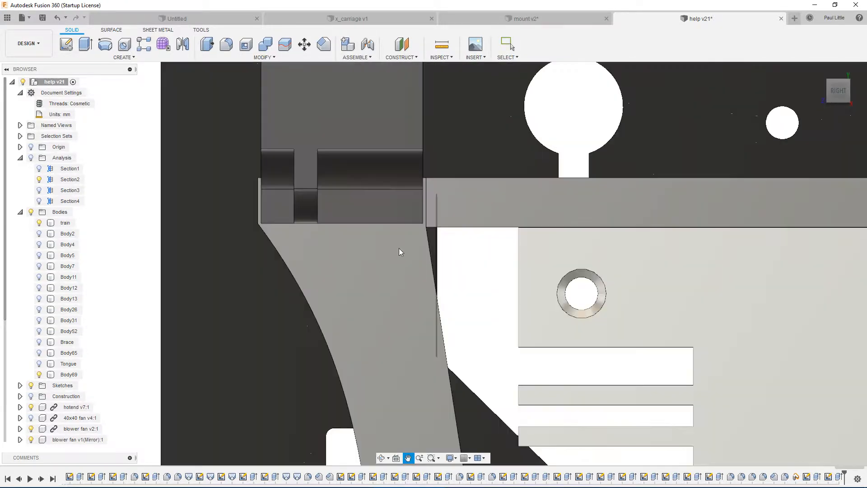
middle_drag(342, 220, 470, 213)
scroll(458, 181, up, 2)
scroll(458, 181, down, 2)
scroll(457, 181, up, 2)
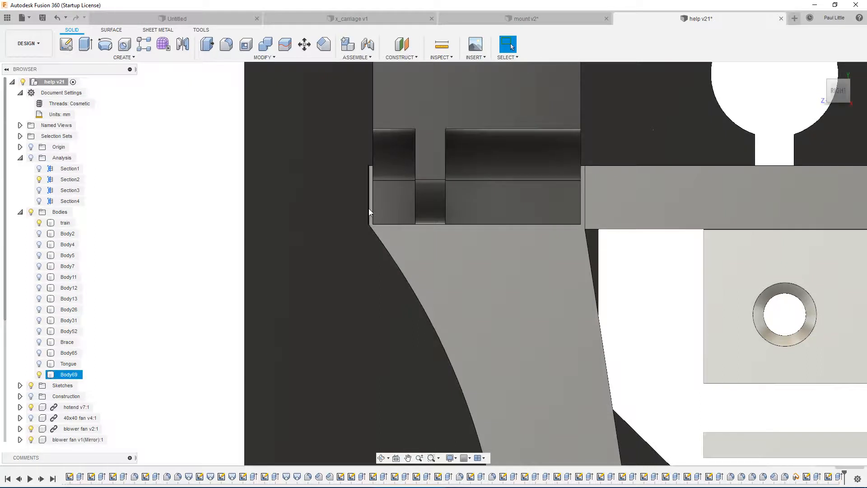
click(503, 313)
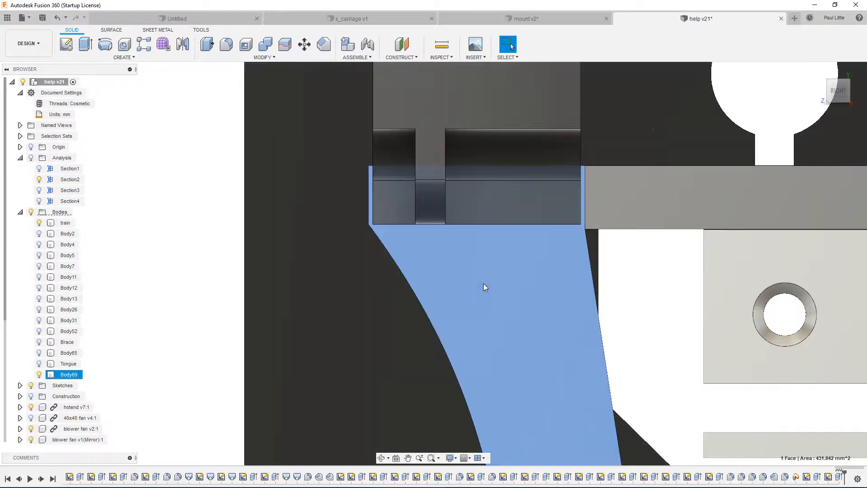
scroll(214, 228, down, 1)
click(174, 233)
scroll(169, 227, down, 1)
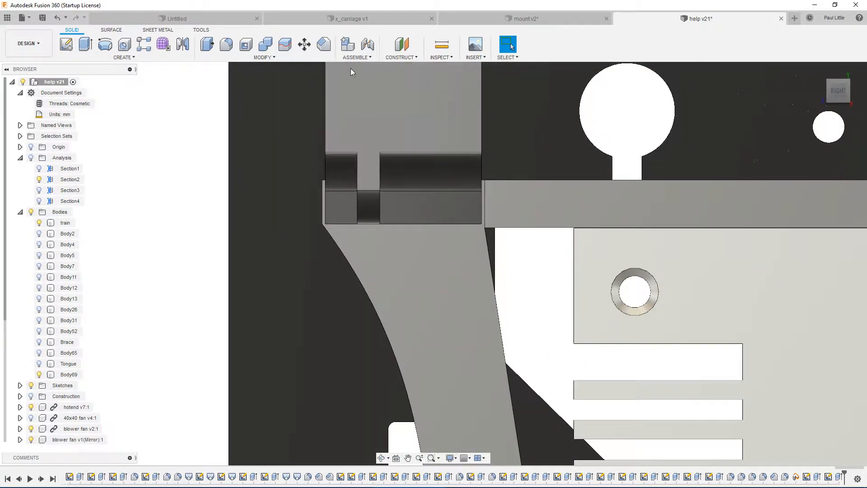
Try to shell the joined plate-and-duct body with an inside thickness of 1 mm
click(245, 44)
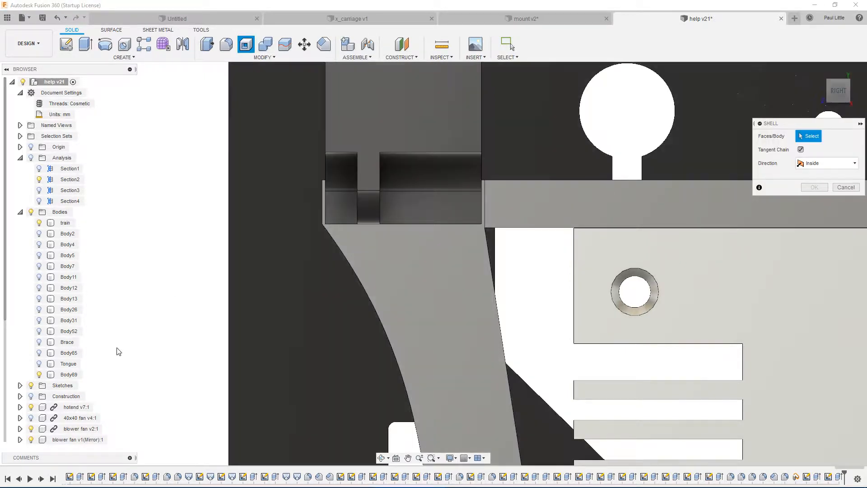
click(67, 375)
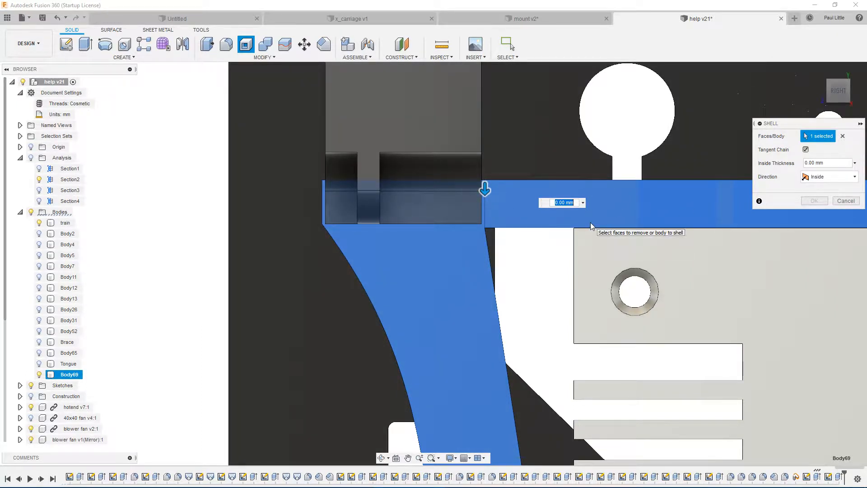
text(1)
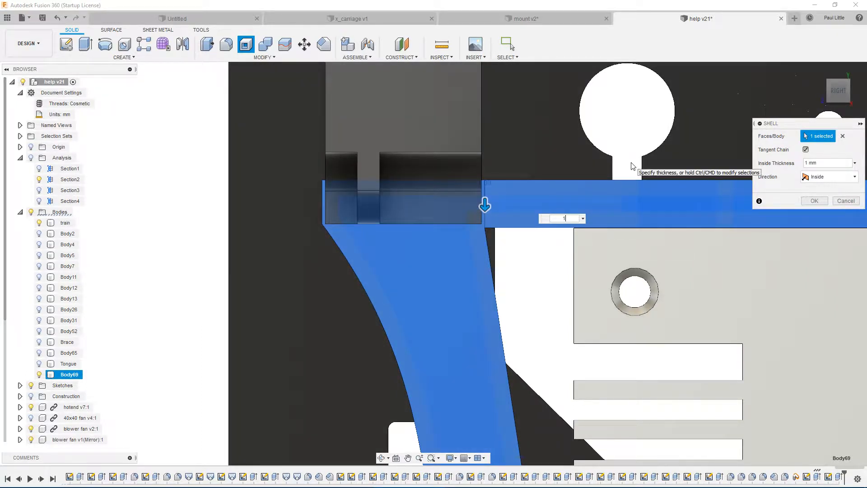
key(Return)
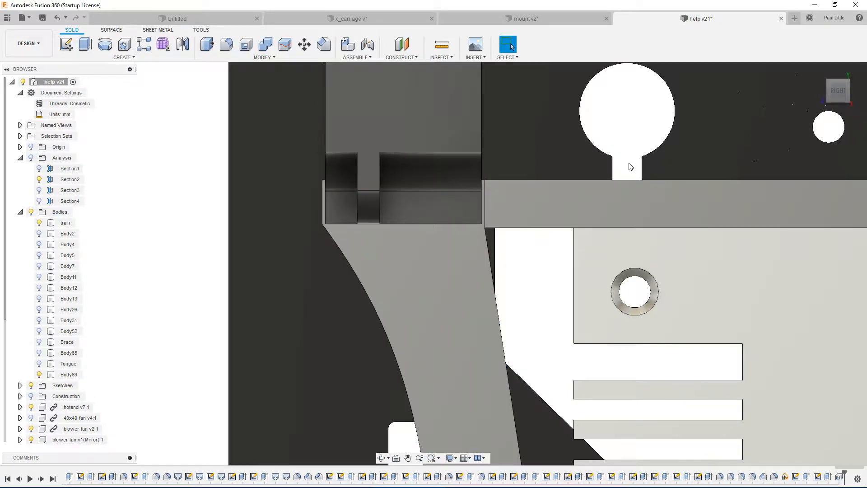
Hide the hotend and the blower fan attached to the duct to expose the plate-and-duct body
scroll(349, 266, down, 3)
shift+middle_drag(296, 258, 300, 265)
scroll(342, 244, down, 3)
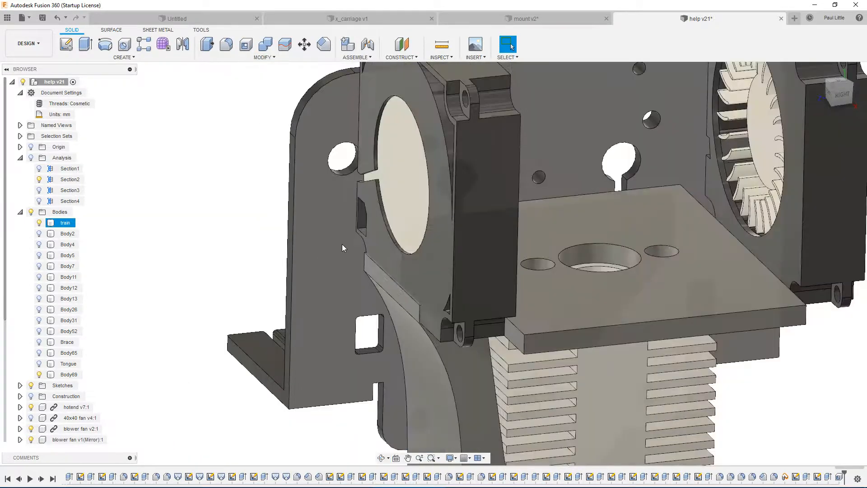
scroll(342, 245, up, 2)
mouse_move(457, 318)
shift+middle_down()
mouse_move(467, 288)
mouse_move(454, 317)
shift+middle_up()
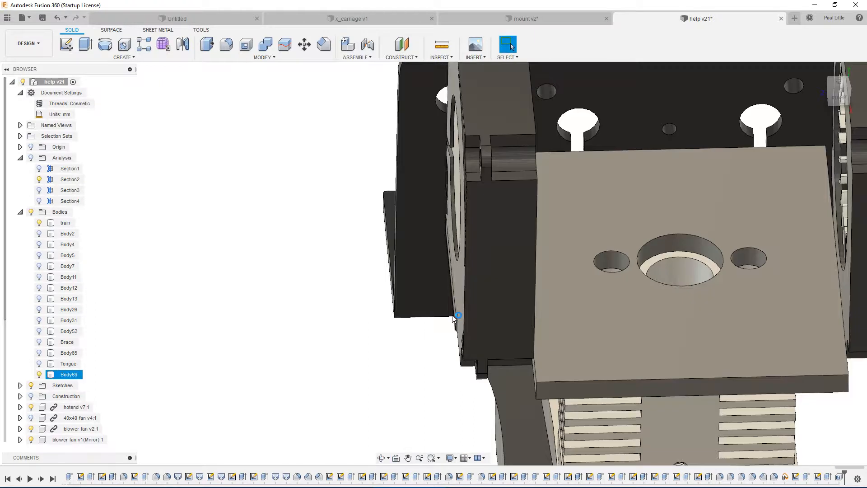
click(32, 406)
click(31, 428)
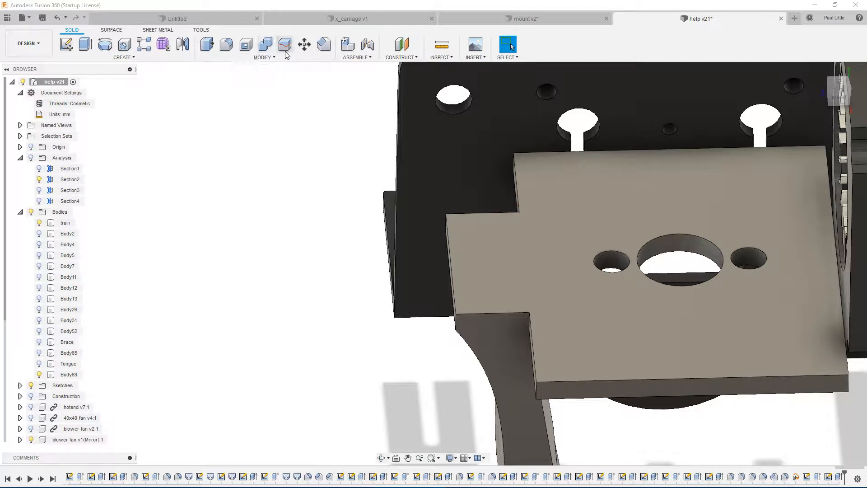
Split the joined plate-and-duct body using the plate's side face next to the duct as the extended splitting tool
shift+middle_drag(294, 238, 321, 145)
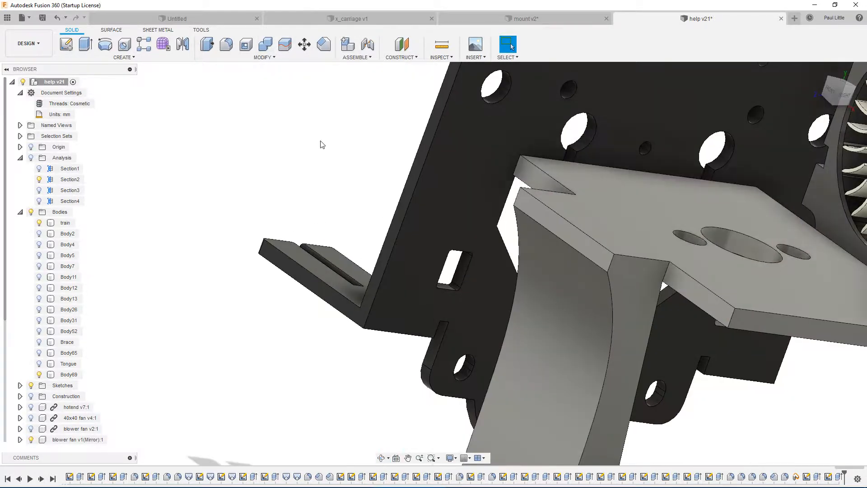
click(286, 46)
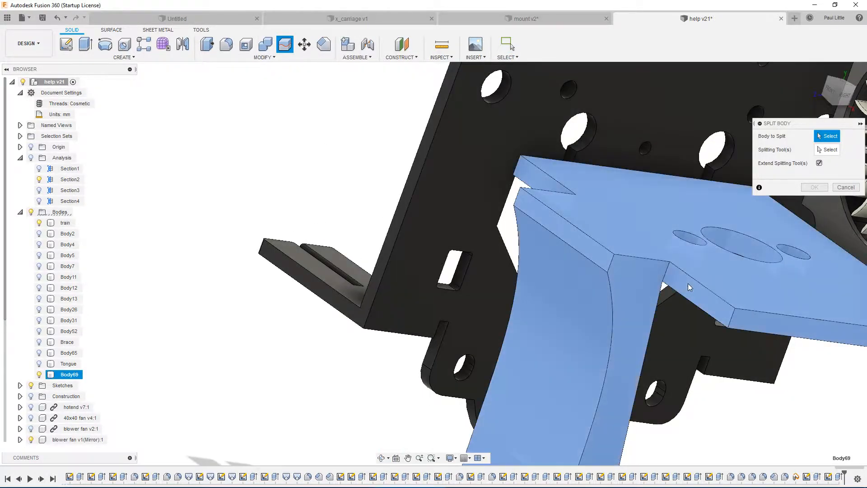
click(830, 151)
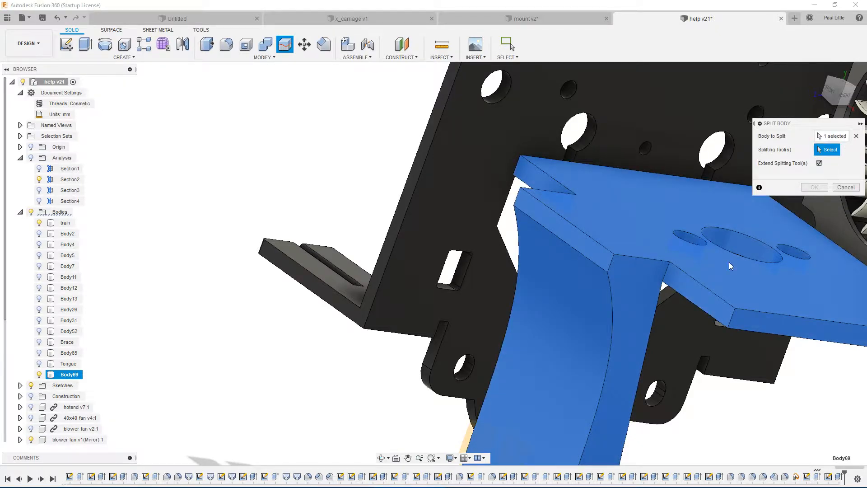
click(714, 302)
click(814, 187)
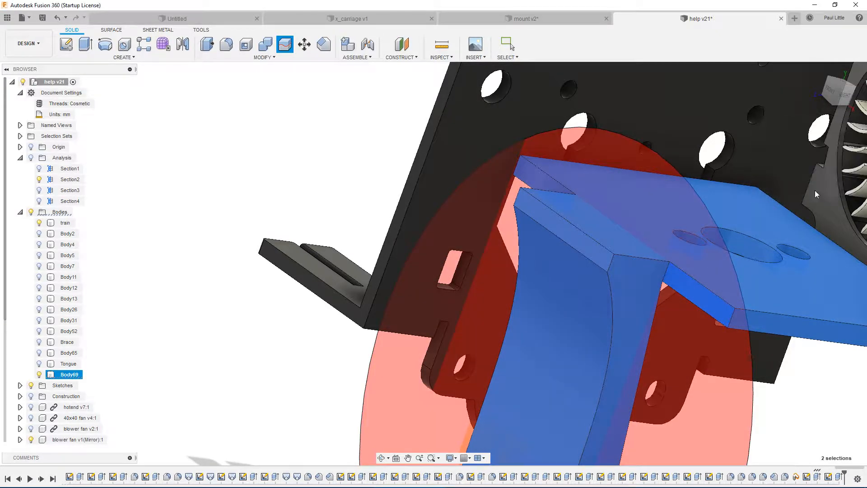
Check the split result by hiding the plate-and-duct body and showing it again
shift+middle_drag(359, 187, 191, 279)
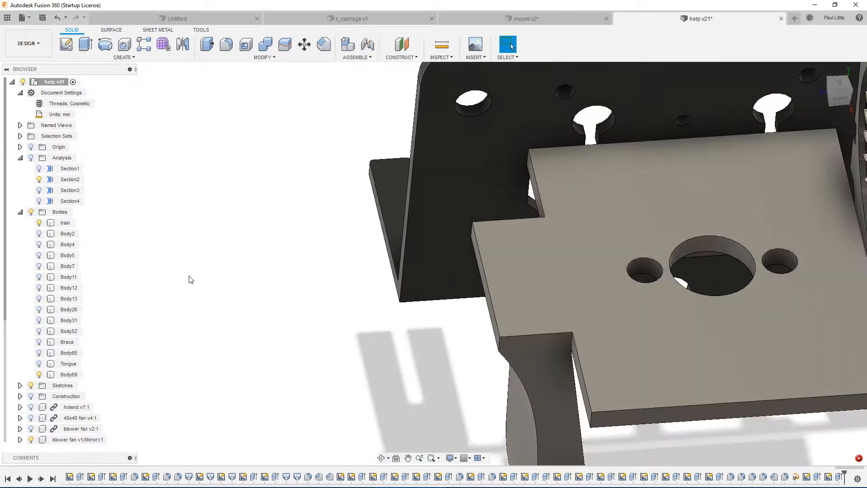
click(40, 375)
click(40, 375)
Create an offset plane at 0 mm from the plate's side face next to the duct, and show the construction planes
shift+middle_drag(284, 265, 514, 253)
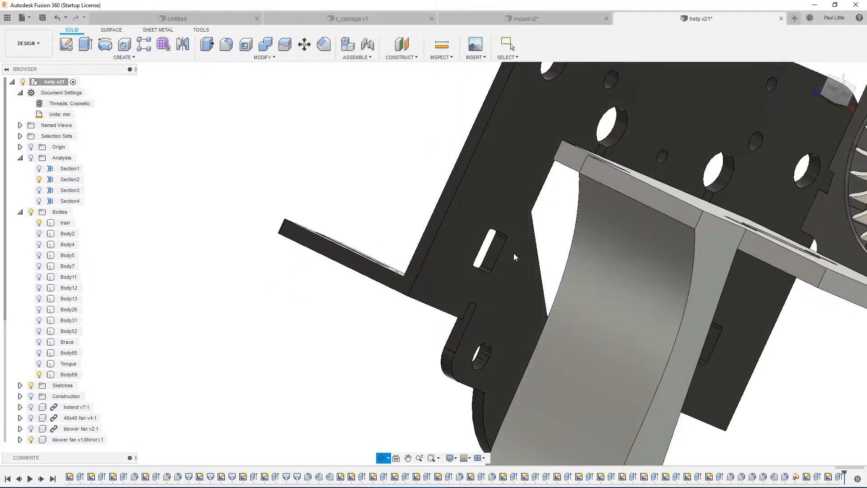
click(787, 251)
right_click(783, 265)
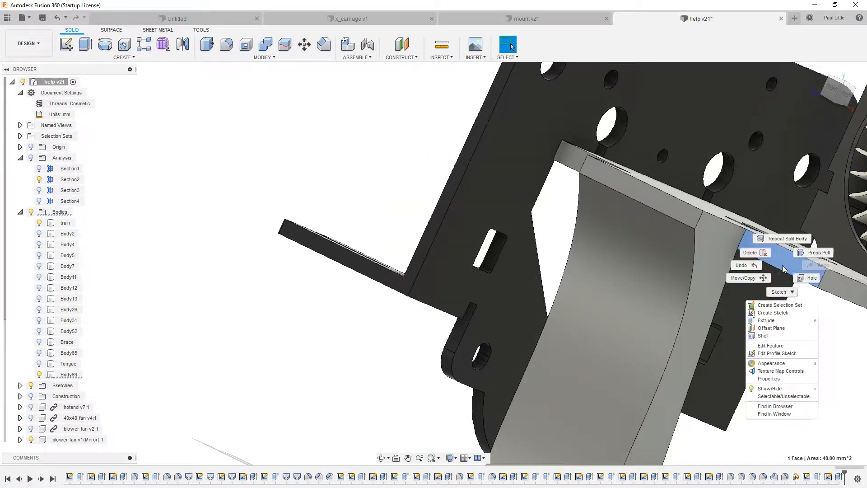
click(786, 329)
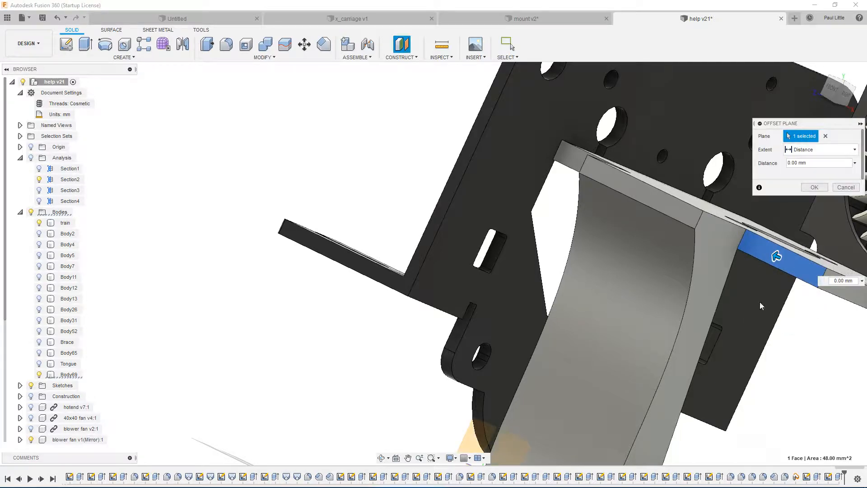
click(815, 187)
scroll(631, 305, down, 3)
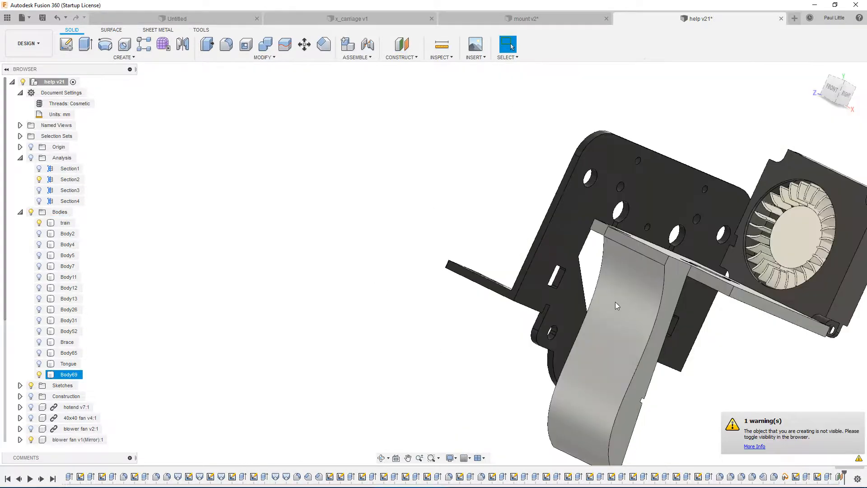
click(31, 158)
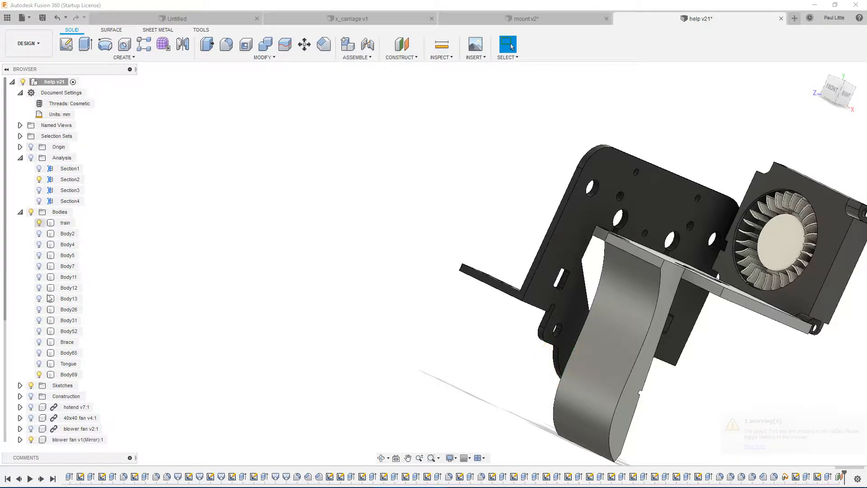
click(31, 396)
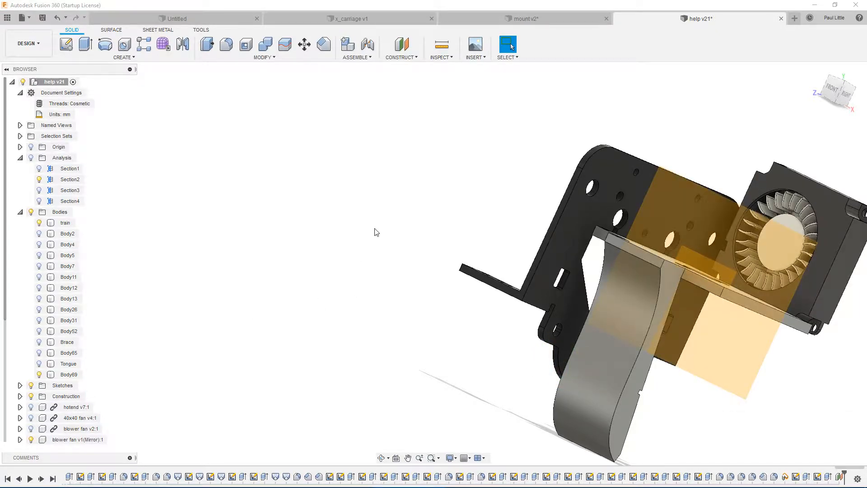
Split the plate-and-duct body with the new construction plane, extending the splitting tool, and hide the construction planes
shift+middle_drag(357, 237, 356, 255)
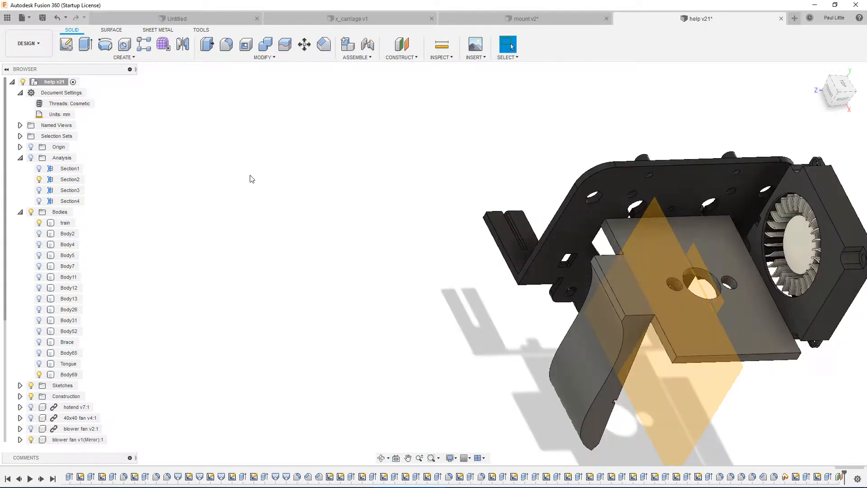
click(285, 43)
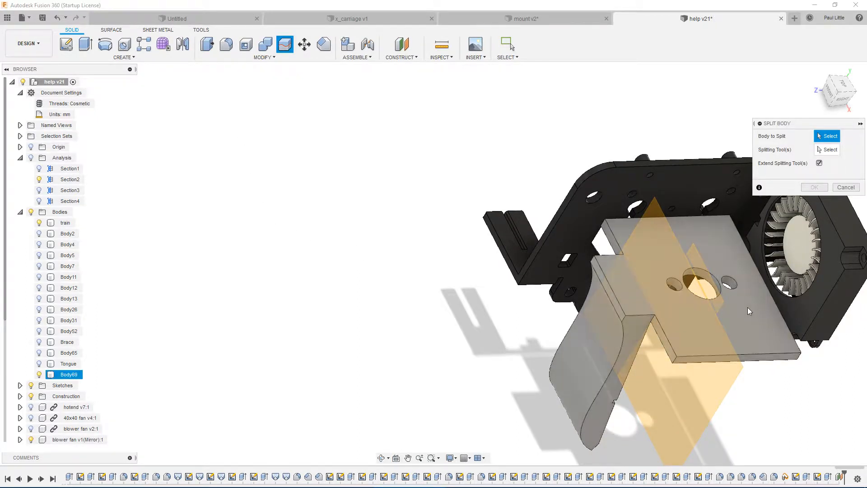
click(827, 151)
click(676, 370)
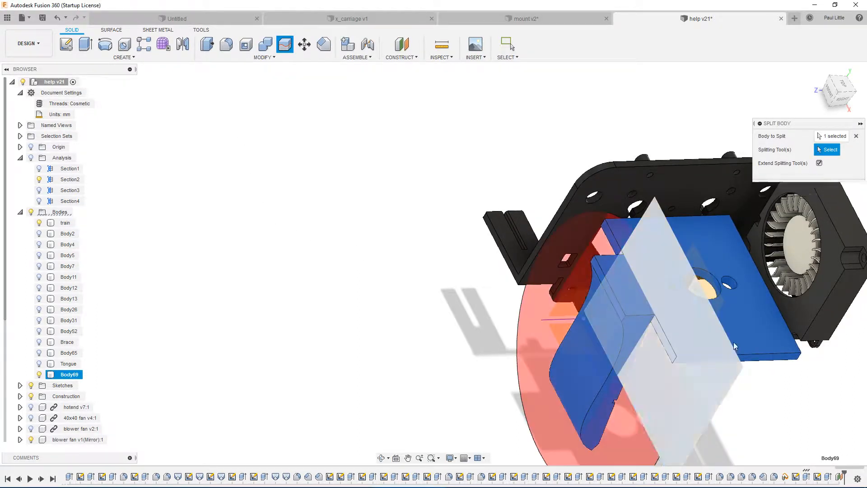
click(814, 174)
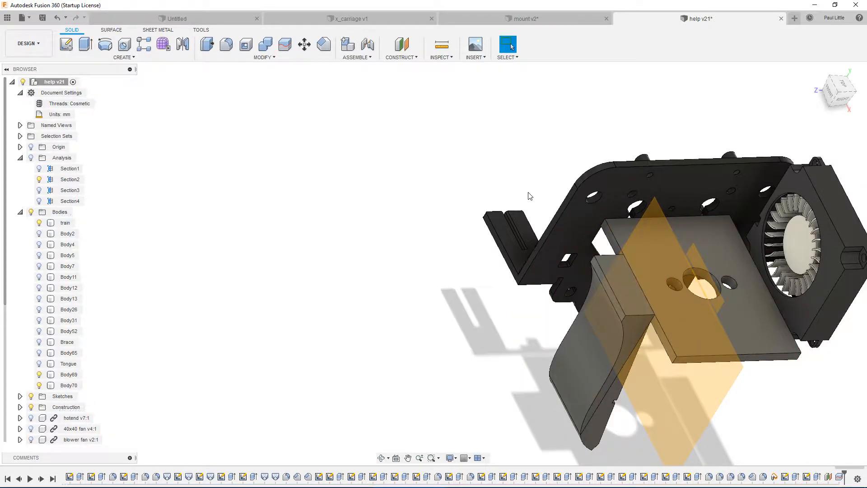
click(30, 407)
shift+middle_drag(446, 182, 441, 200)
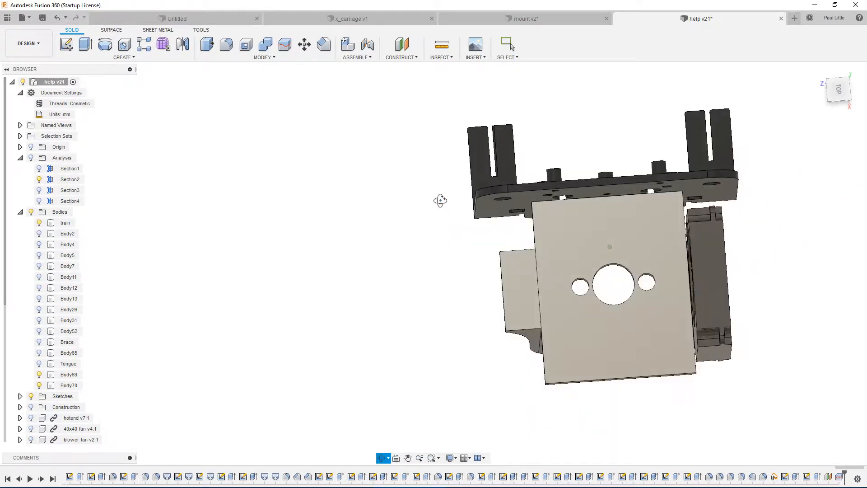
click(266, 44)
click(246, 45)
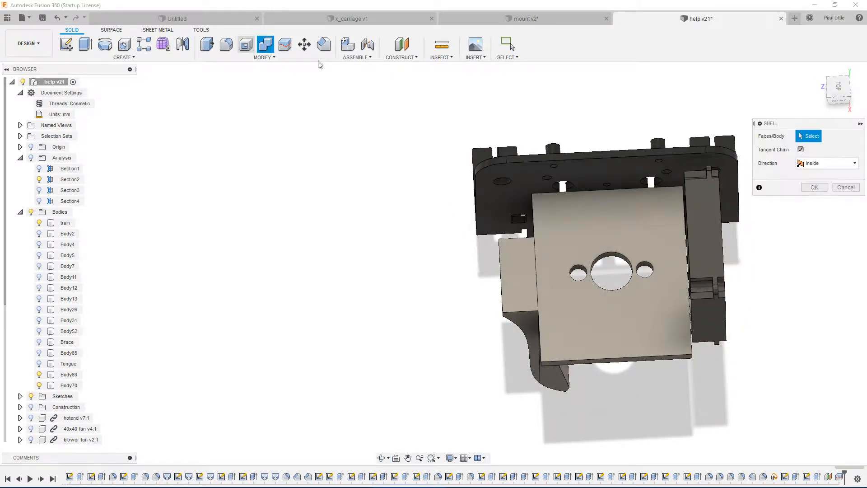
click(845, 187)
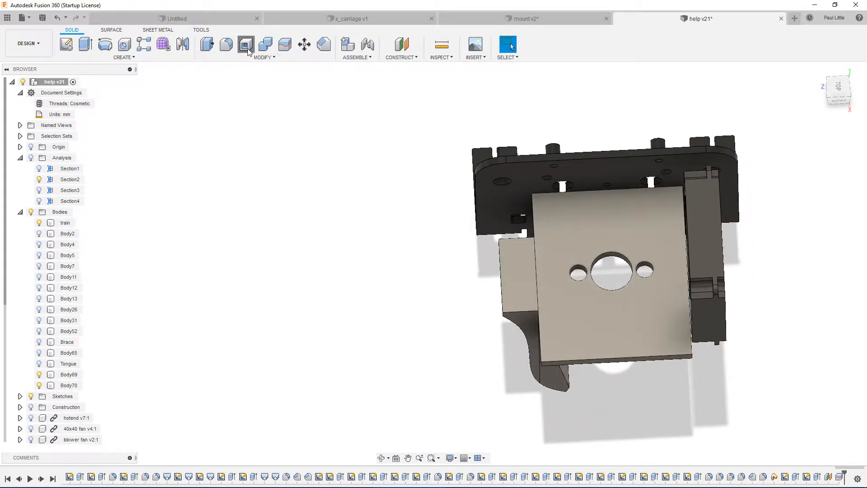
Shell the separated duct body from its top face with an inside thickness of 1 mm
click(246, 44)
click(512, 282)
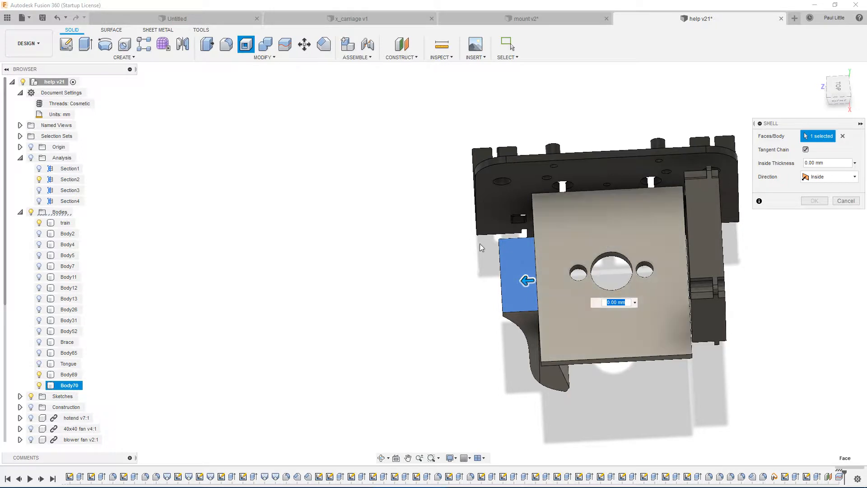
text(2)
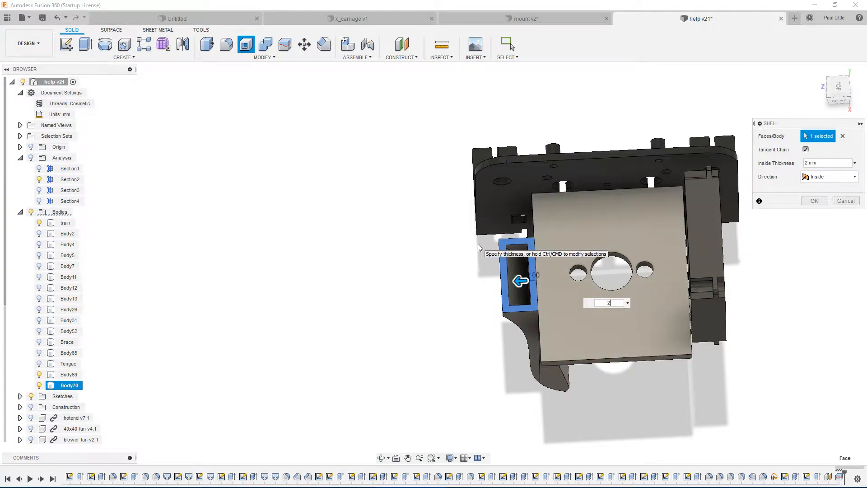
shift+middle_drag(415, 284, 415, 281)
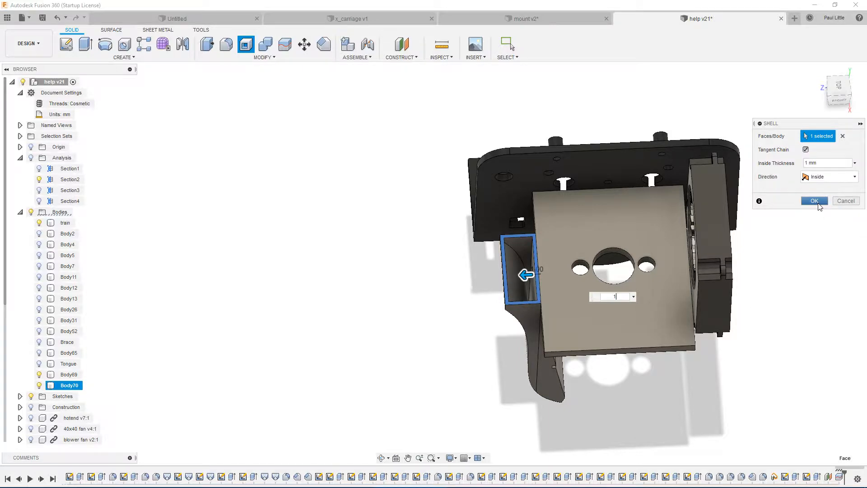
click(814, 201)
Inspect the hollow duct and show the blower fan v2 above its inlet
shift+middle_drag(391, 283, 411, 219)
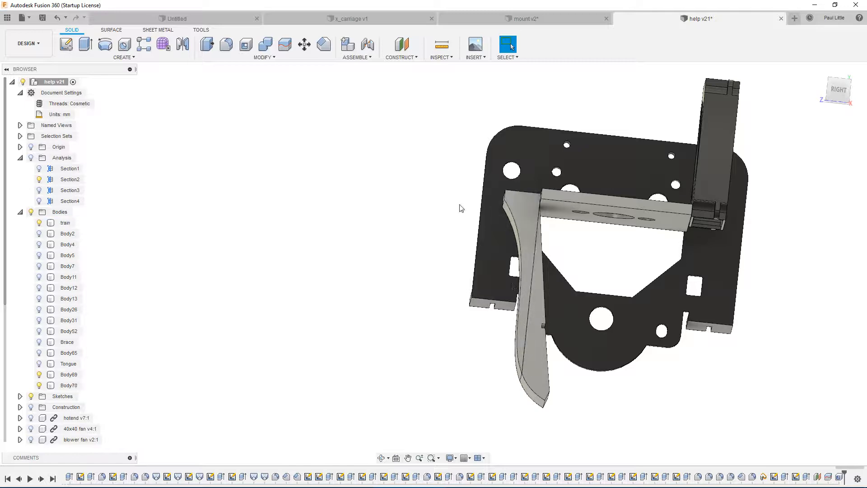
shift+middle_drag(416, 230, 407, 295)
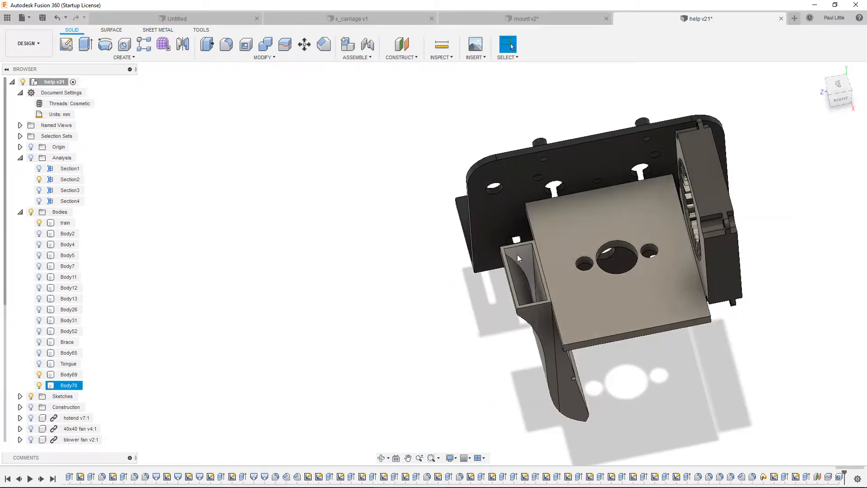
click(37, 430)
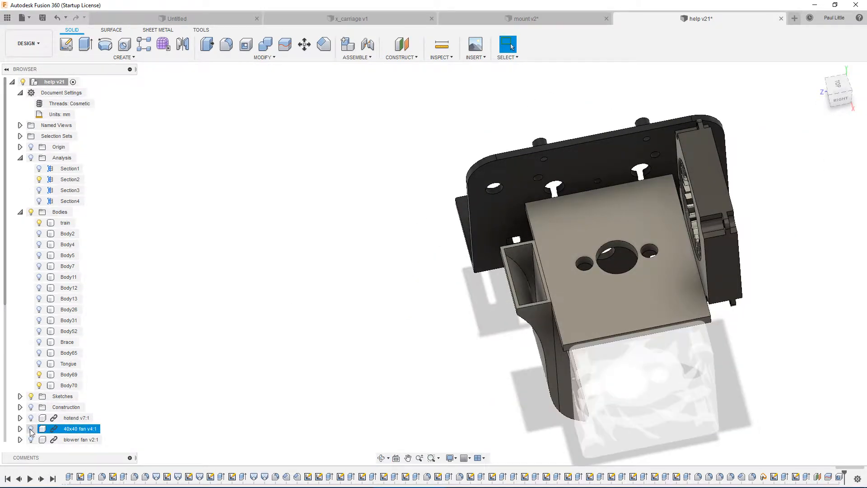
click(31, 440)
shift+middle_drag(319, 305, 331, 252)
scroll(492, 204, up, 4)
middle_drag(492, 203, 358, 219)
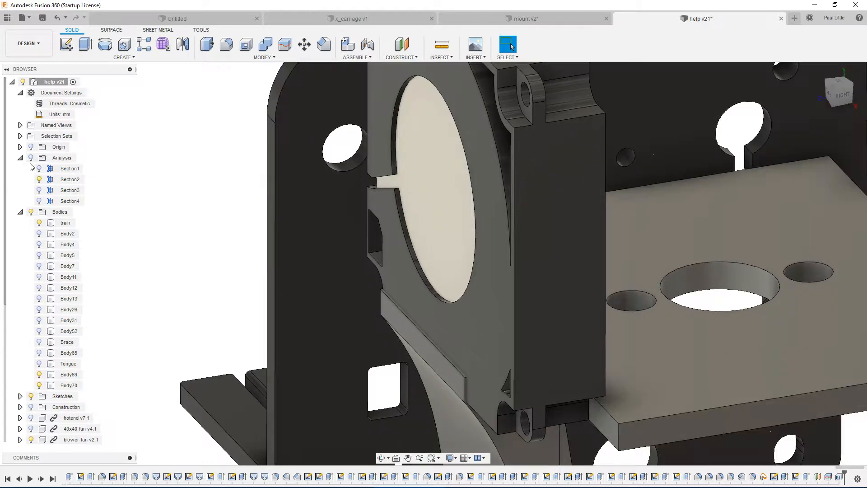
Show the Section2 analysis and examine the cut through the blower fan, duct and plate
click(31, 158)
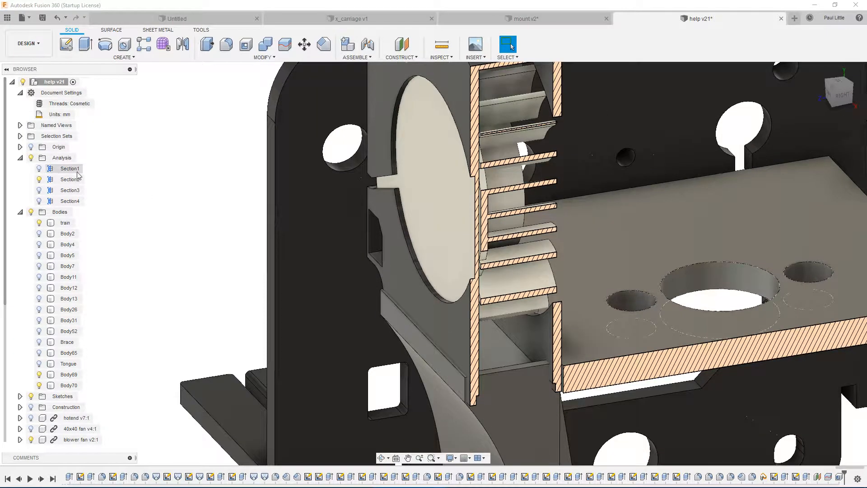
scroll(253, 264, down, 2)
shift+middle_drag(253, 265, 236, 267)
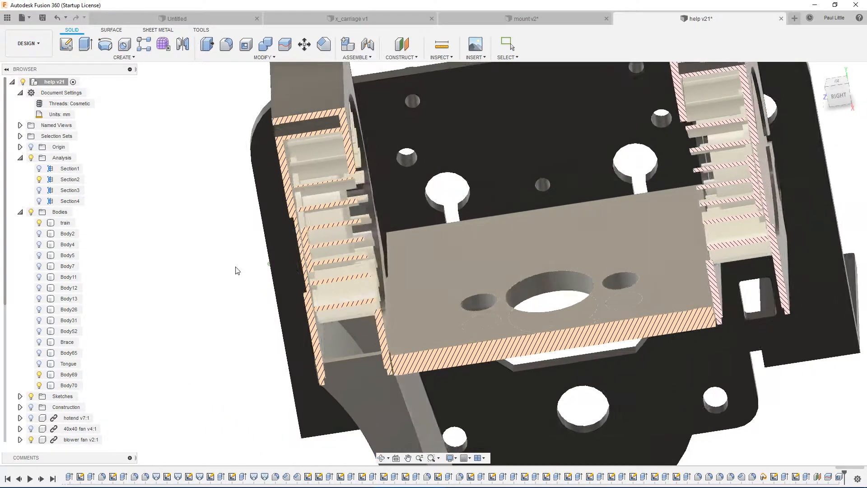
double_click(71, 180)
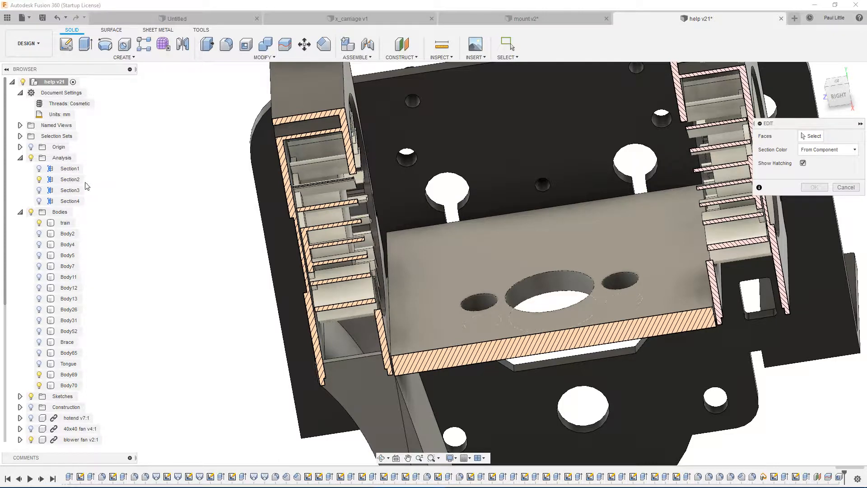
click(839, 188)
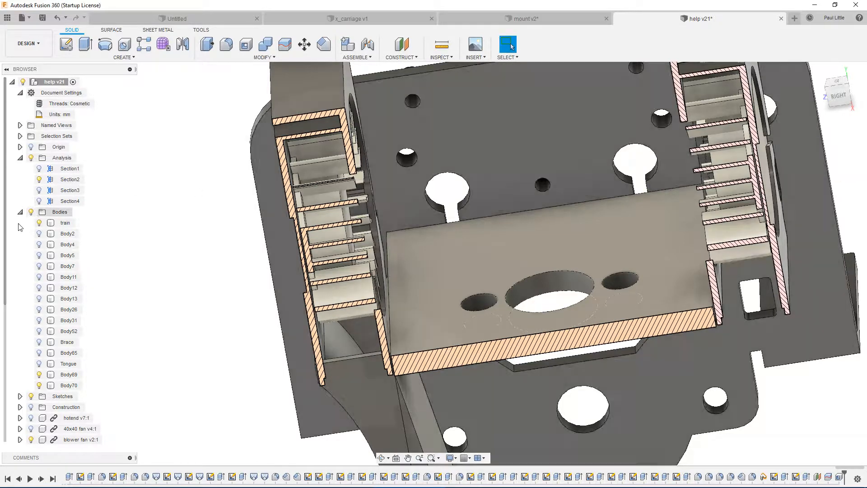
Switch from Section2 to Section3 and examine the duct's wall cross-section and its alignment with the fan outlet from below
click(38, 180)
click(39, 190)
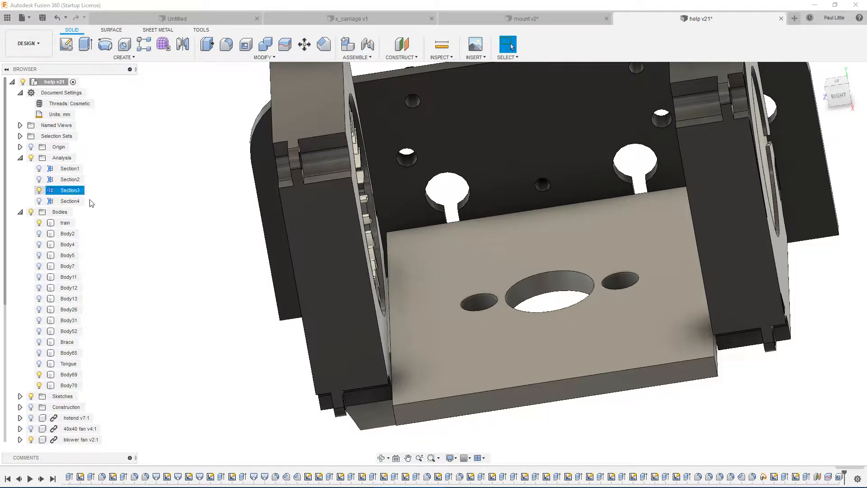
scroll(213, 228, down, 3)
mouse_move(213, 228)
shift+middle_down()
mouse_move(207, 168)
mouse_move(259, 298)
mouse_move(234, 197)
mouse_move(242, 209)
shift+middle_up()
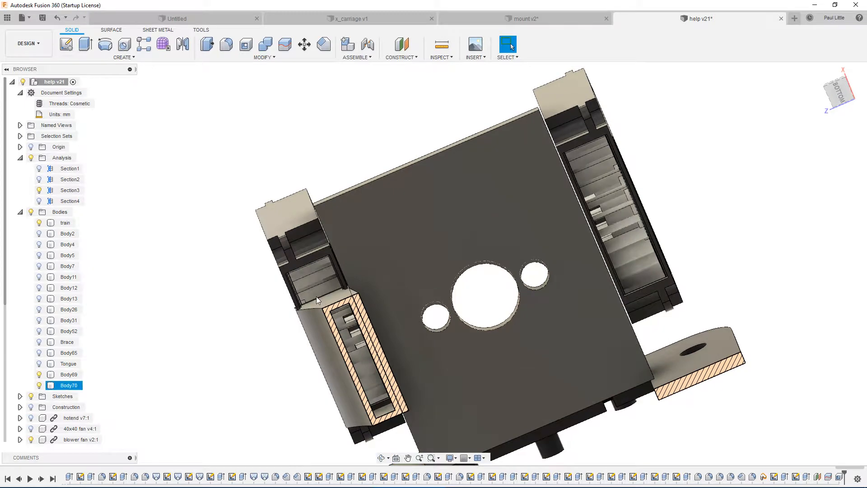
key(Escape)
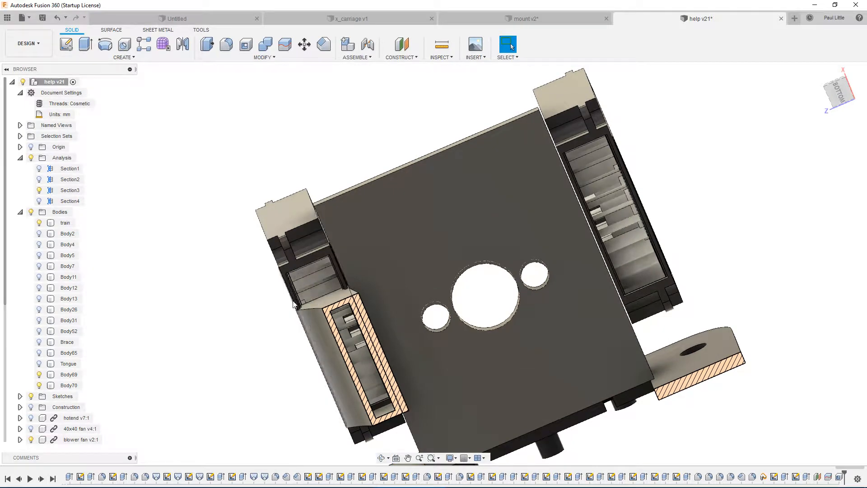
shift+middle_drag(236, 282, 238, 278)
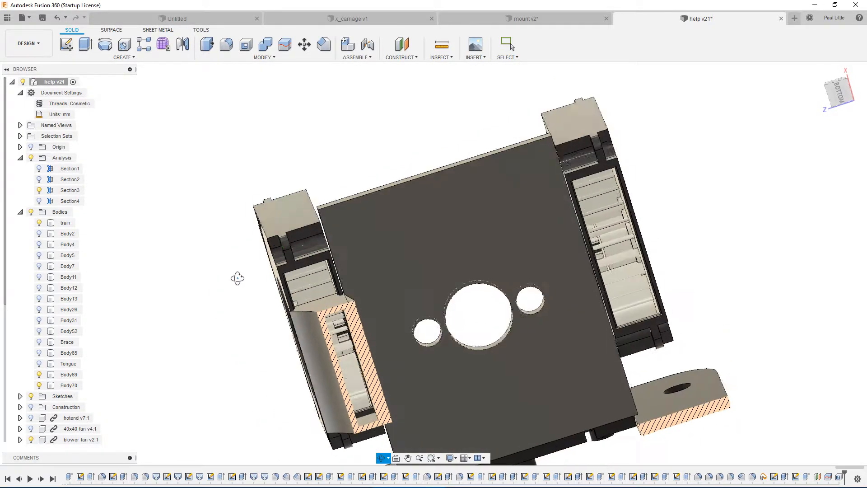
shift+middle_drag(244, 246, 317, 259)
Turn off Section3 and the section analyses to display the complete assembly
click(39, 190)
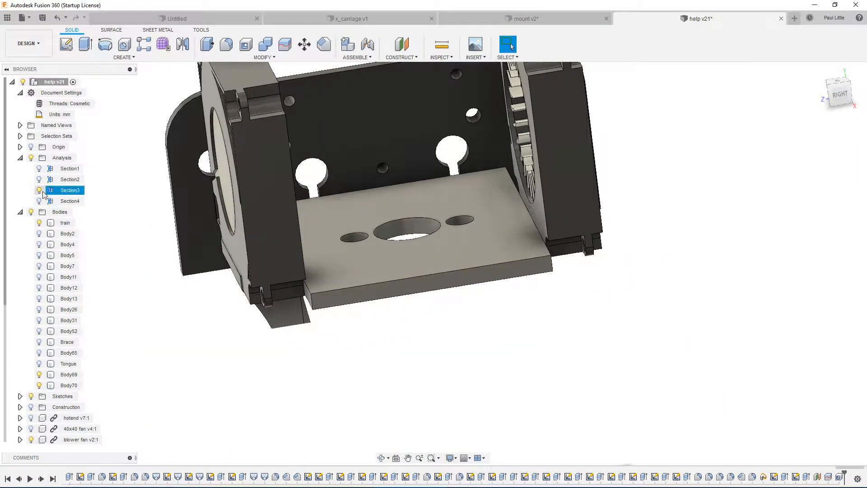
click(31, 158)
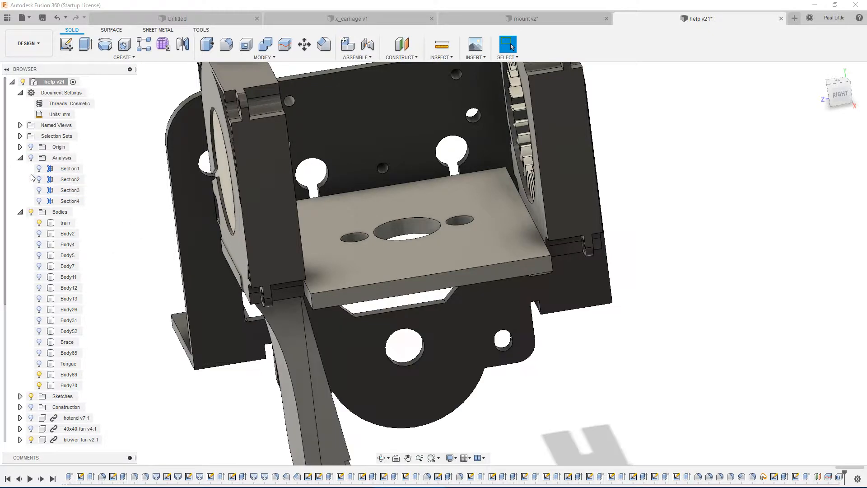
scroll(232, 238, down, 2)
shift+middle_drag(146, 248, 163, 248)
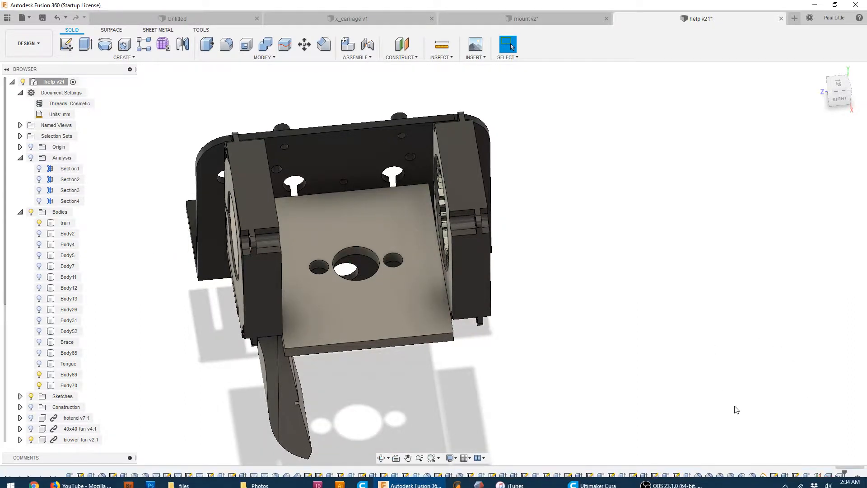
Roll the timeline back to just after Sketch265, before the duct's extrusion
scroll(670, 370, down, 1)
shift+middle_drag(670, 370, 606, 265)
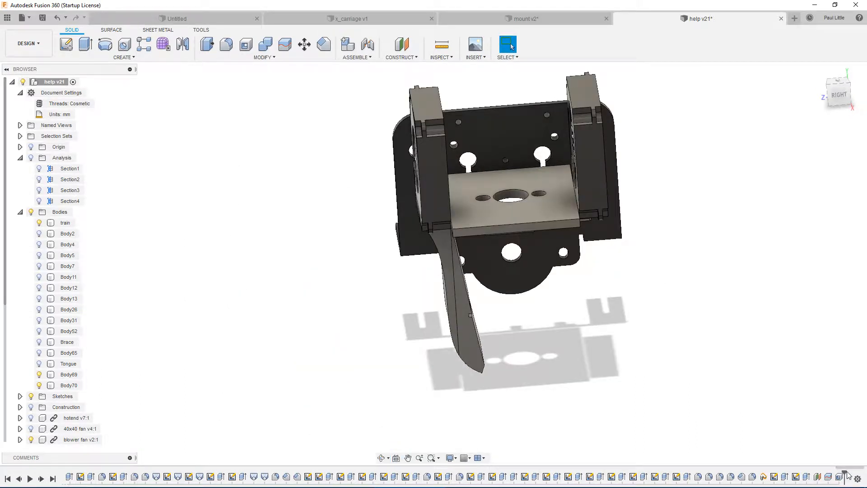
drag(845, 474, 799, 473)
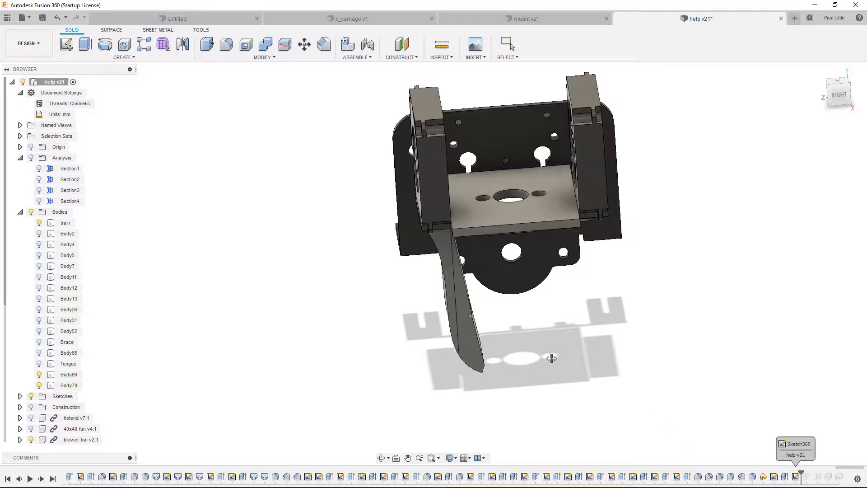
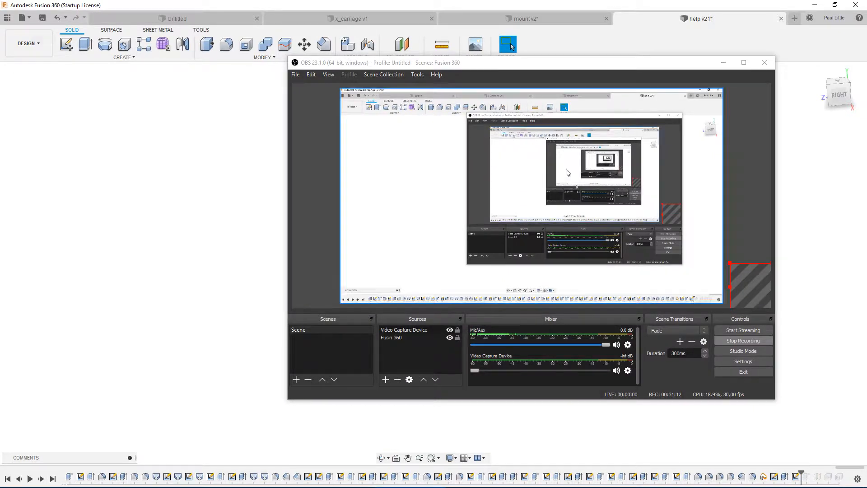
Return to Fusion 360 and roll the timeline forward to just after the duct's extrusion
click(584, 3)
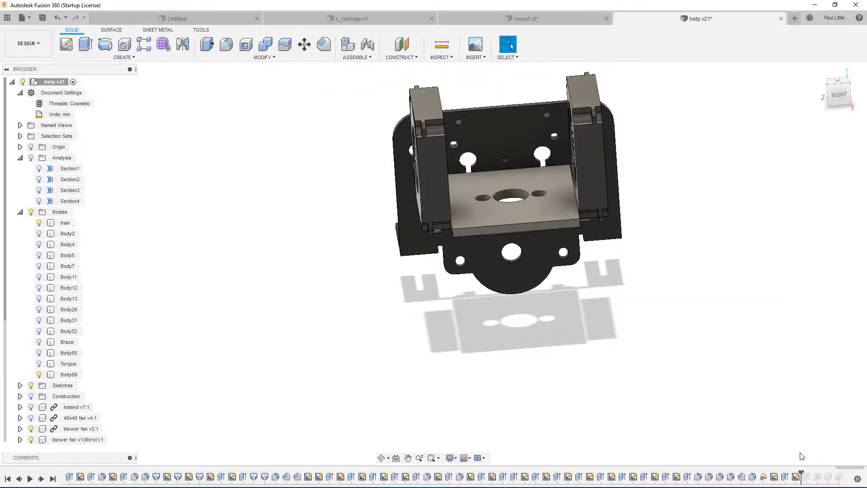
click(804, 477)
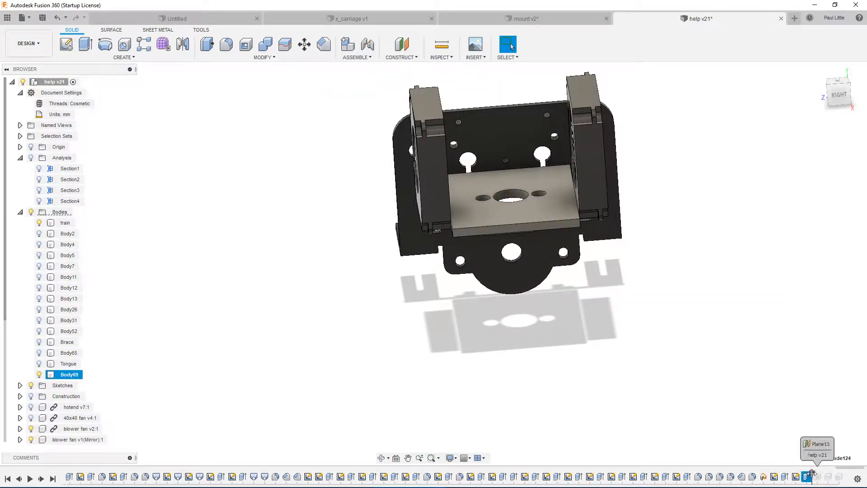
drag(801, 474, 812, 474)
shift+middle_drag(395, 269, 639, 345)
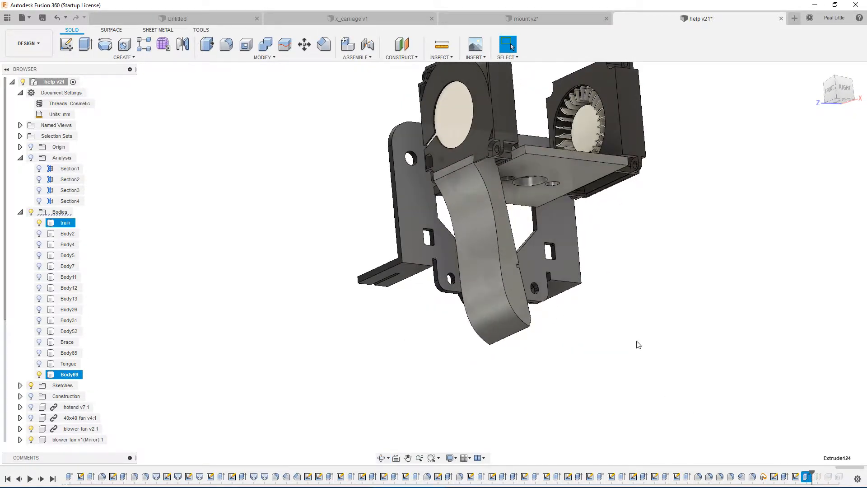
Open the duct's profile sketch, Sketch265, for editing in the right view, focused on its outer corner below the blower fan
double_click(796, 476)
click(843, 89)
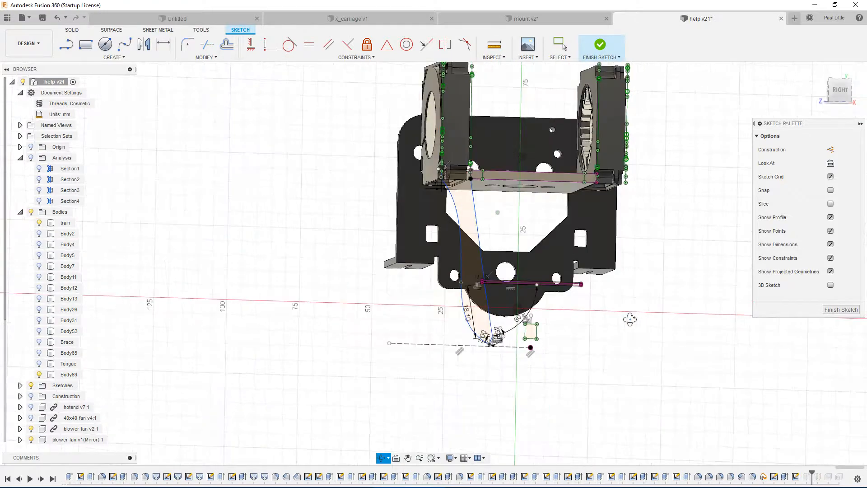
scroll(425, 252, up, 10)
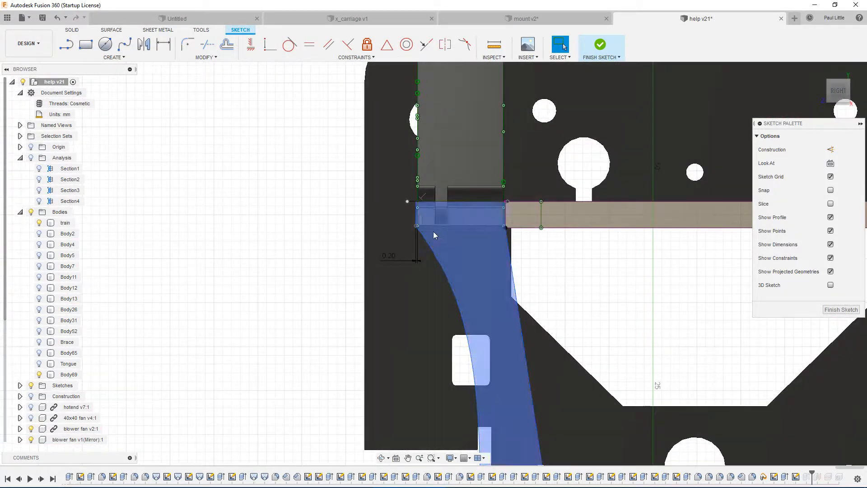
scroll(423, 222, up, 4)
scroll(421, 205, up, 5)
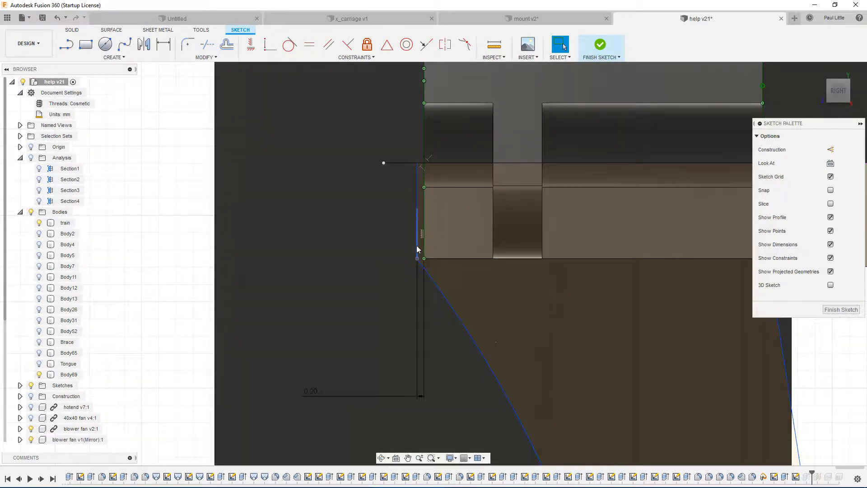
scroll(415, 243, down, 3)
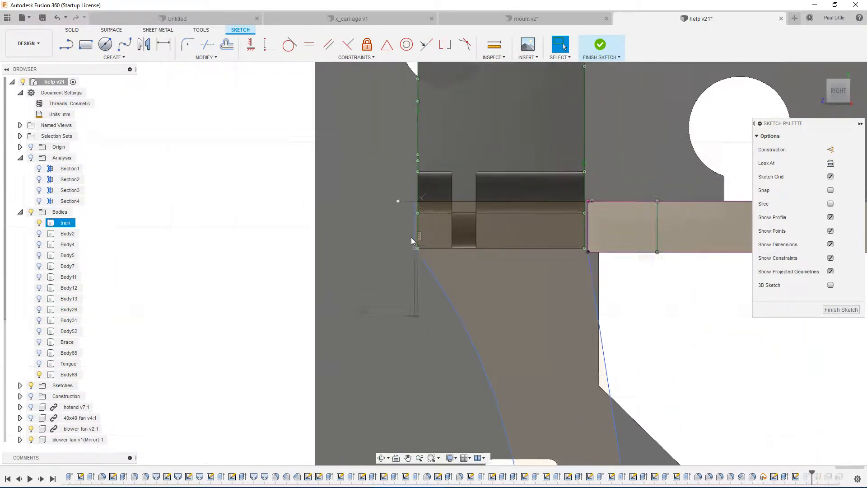
Offset the duct profile's short vertical edge below the fan and its curved outer wall outward by 2 mm, without chain selection
click(416, 237)
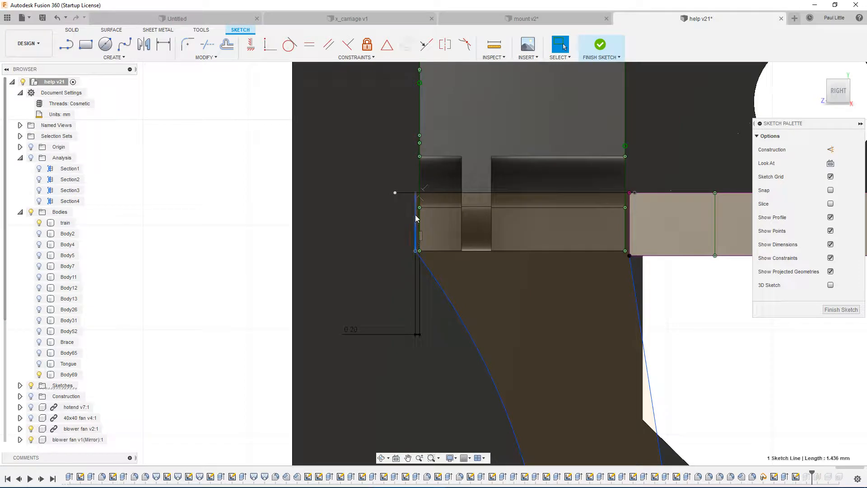
ctrl+click(415, 211)
ctrl+click(458, 316)
scroll(465, 307, down, 5)
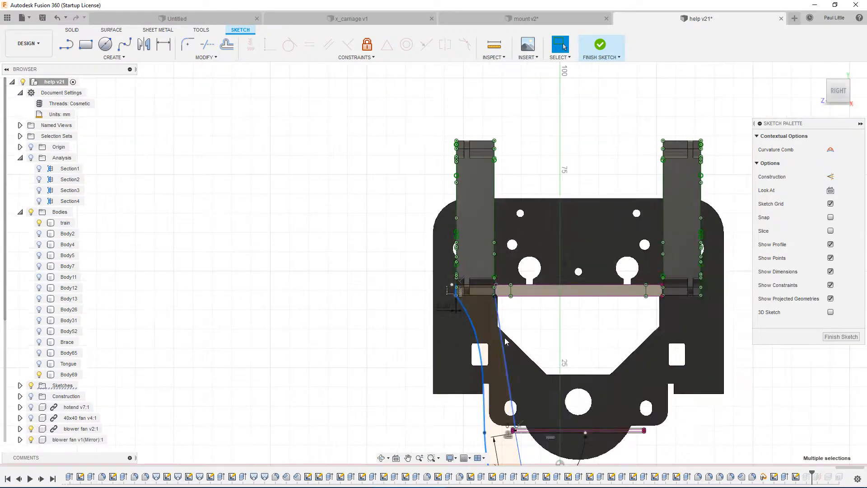
scroll(481, 386, up, 2)
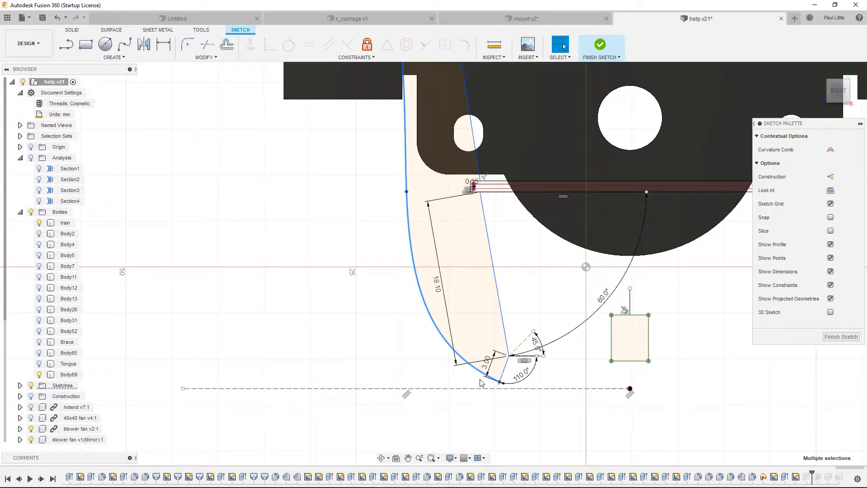
scroll(472, 365, down, 2)
key(o)
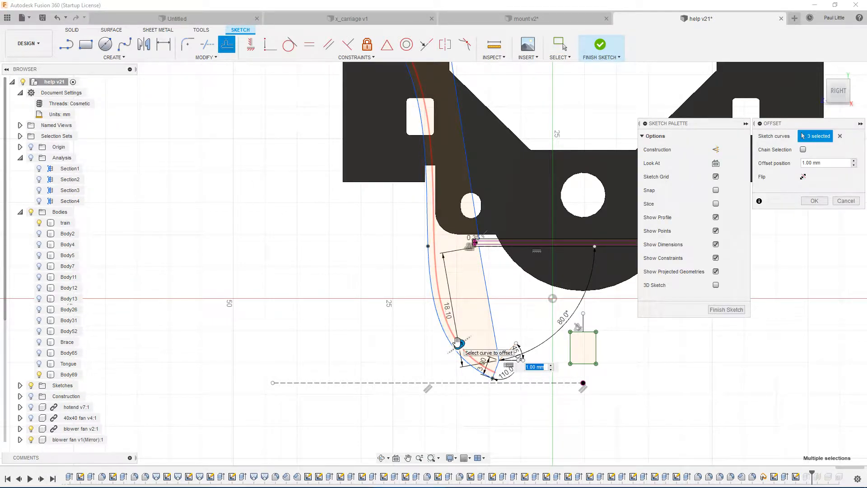
drag(458, 343, 445, 355)
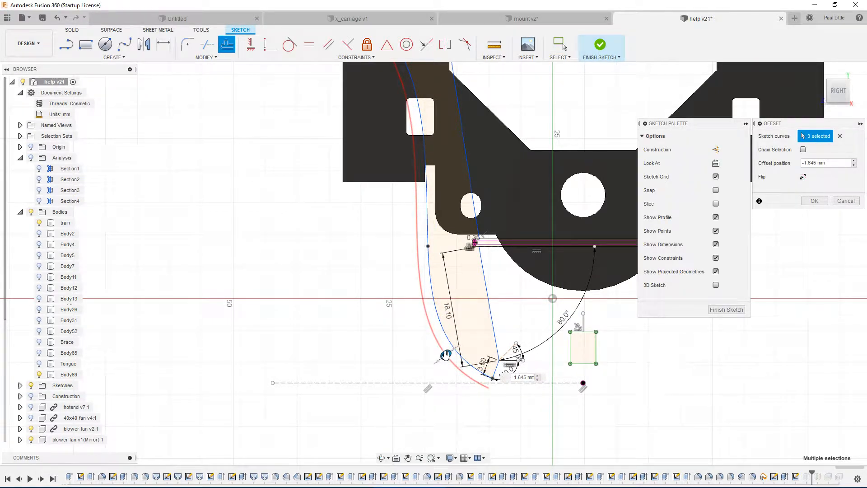
drag(829, 163, 761, 162)
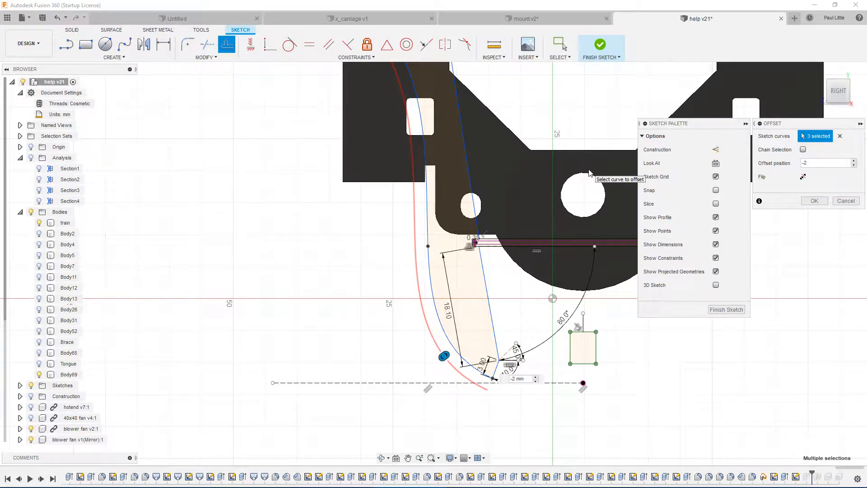
click(815, 201)
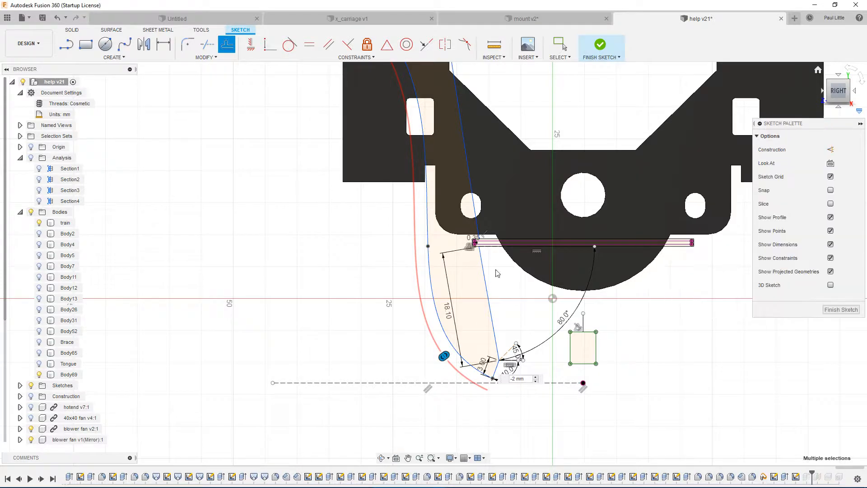
Draw a line continuing the duct's 3 mm tip edge in the same direction, extending just past the offset curve
scroll(492, 386, up, 6)
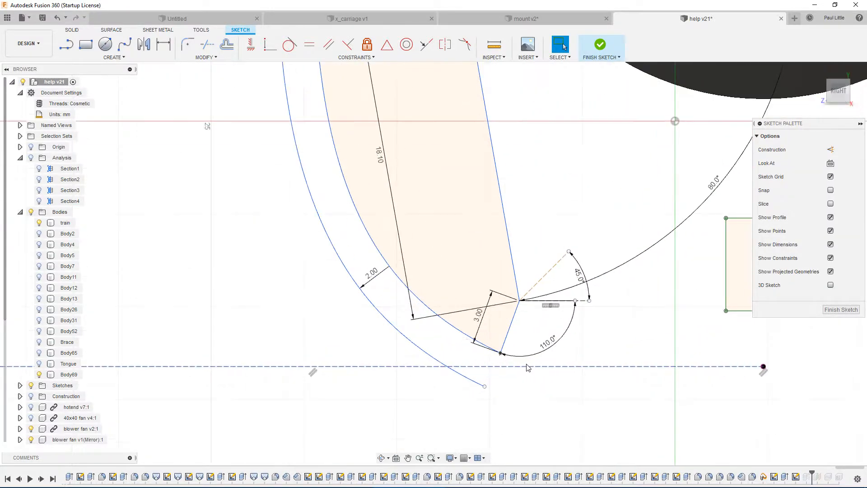
click(494, 355)
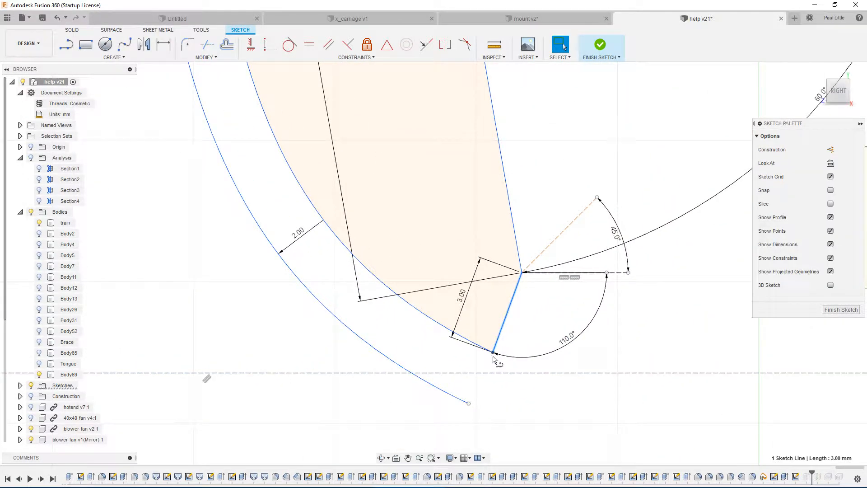
key(l)
click(494, 353)
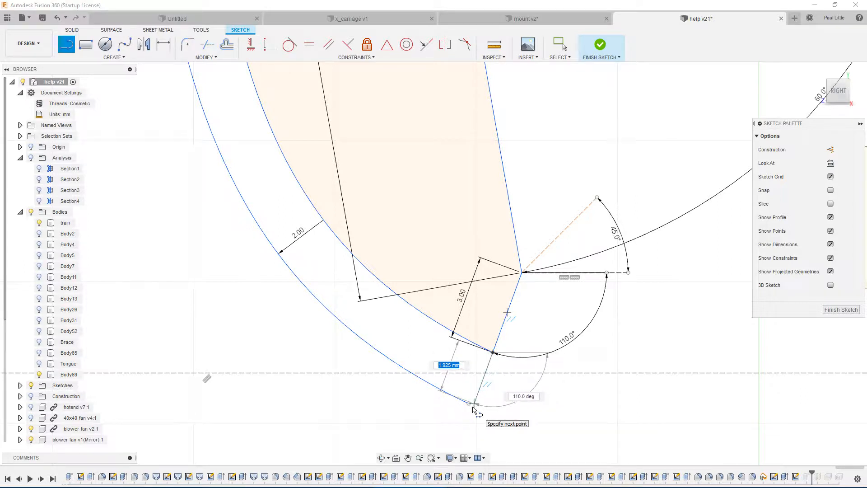
click(470, 404)
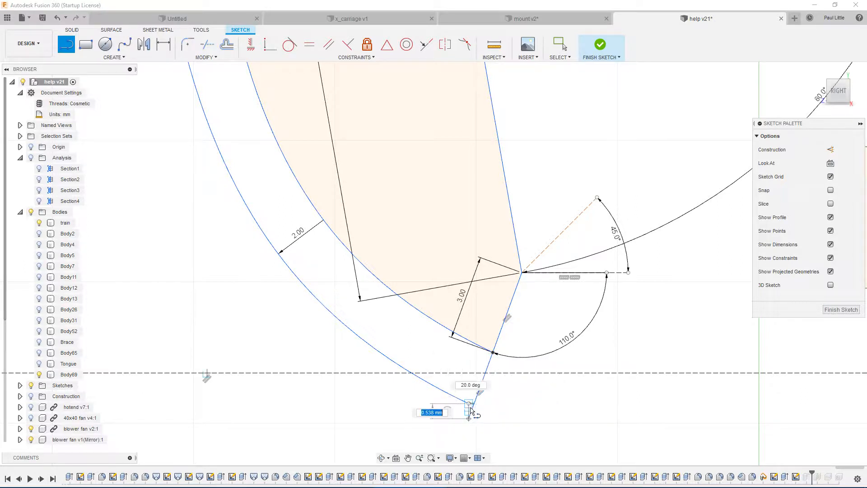
key(Escape)
scroll(475, 413, down, 10)
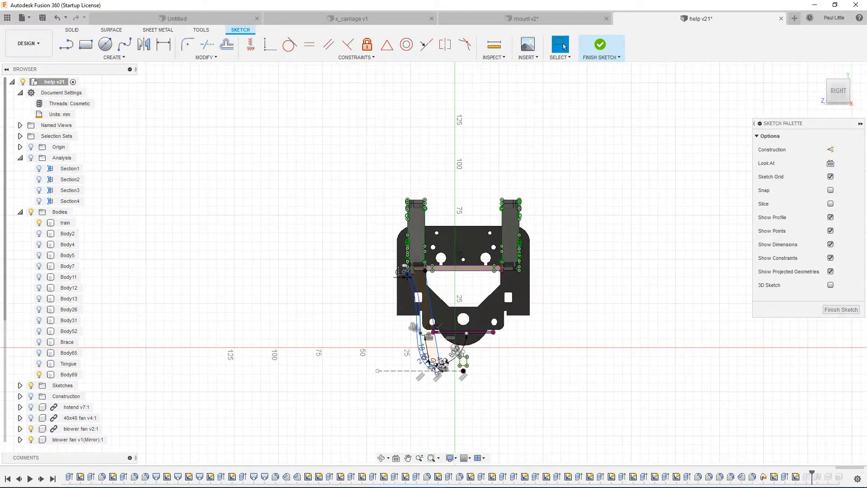
Draw a short tangent line of about 0.19 mm joining the offset curve's lower end to the extended tip edge
scroll(437, 368, up, 10)
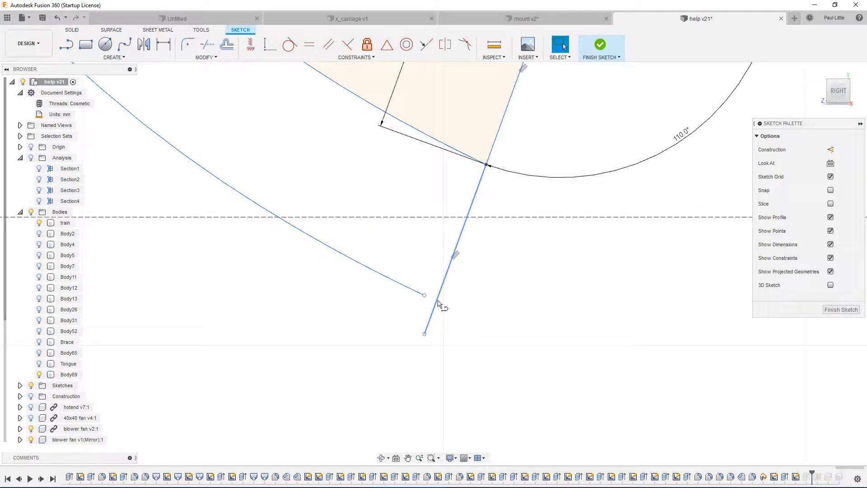
key(l)
click(425, 295)
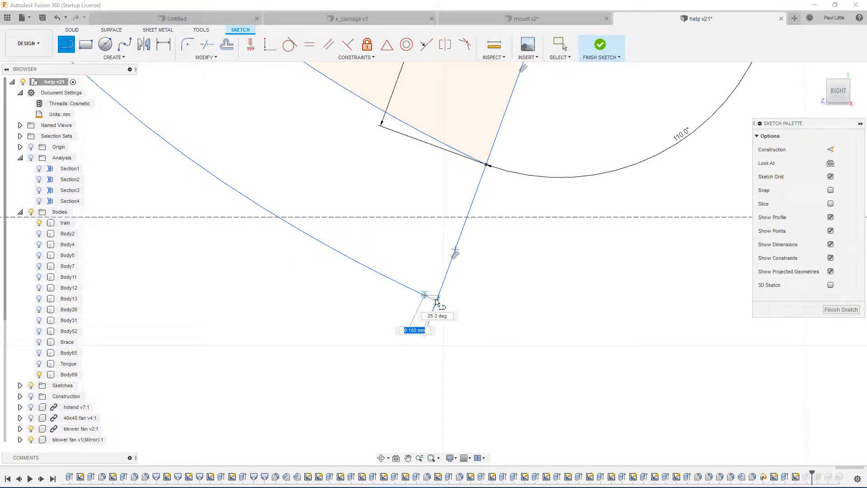
click(436, 301)
key(Escape)
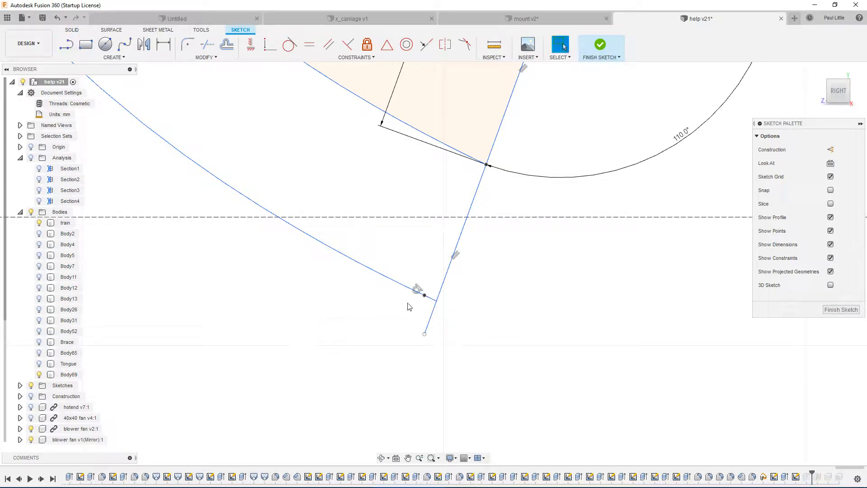
scroll(428, 304, up, 2)
scroll(417, 293, up, 3)
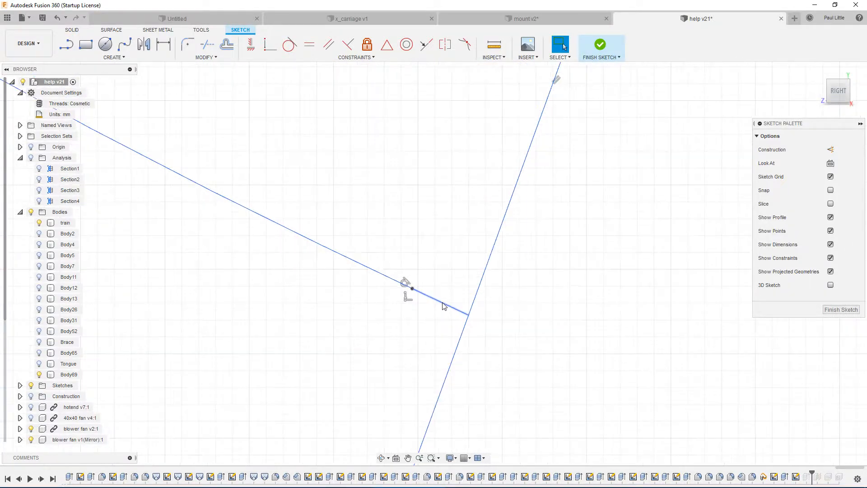
Close the offset wall's upper gap beside the fan with a horizontal line of about 1.03 mm to the existing top line's end
scroll(347, 277, down, 10)
middle_drag(261, 243, 388, 384)
mouse_move(316, 253)
middle_down()
mouse_move(294, 328)
mouse_move(298, 445)
middle_up()
mouse_move(210, 86)
middle_down()
mouse_move(221, 168)
mouse_move(256, 223)
middle_up()
scroll(292, 168, up, 5)
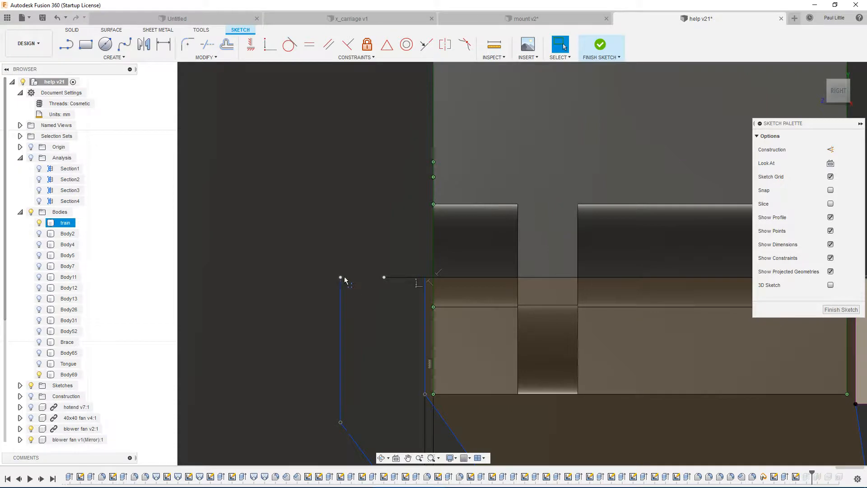
key(l)
click(341, 277)
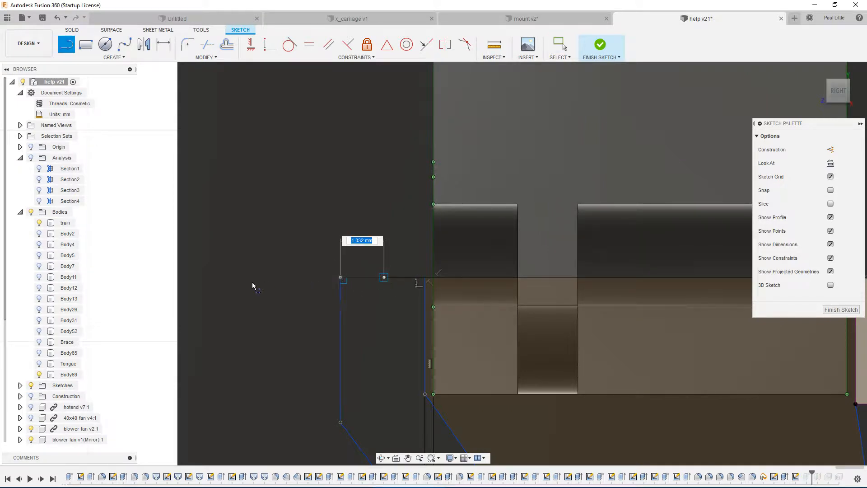
scroll(252, 282, down, 3)
key(Escape)
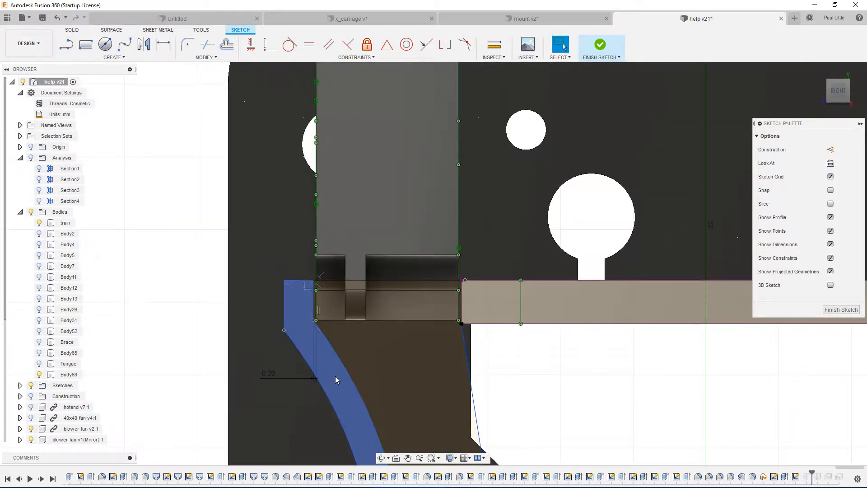
Draw a horizontal line about 2.61 mm long across the duct's tip, along the dashed construction line between the tip edge and outer curve
scroll(336, 375, down, 4)
middle_drag(326, 221, 325, 201)
scroll(307, 308, down, 2)
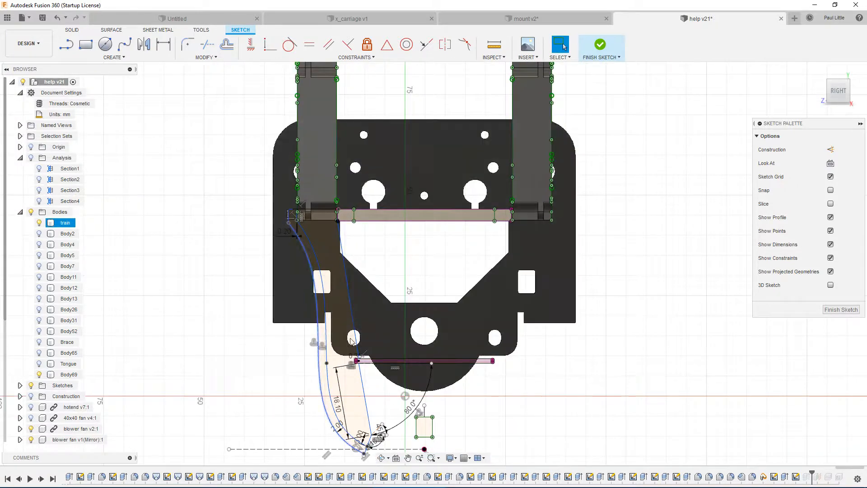
middle_drag(363, 455, 313, 327)
scroll(313, 329, up, 2)
scroll(310, 317, up, 4)
scroll(325, 277, down, 4)
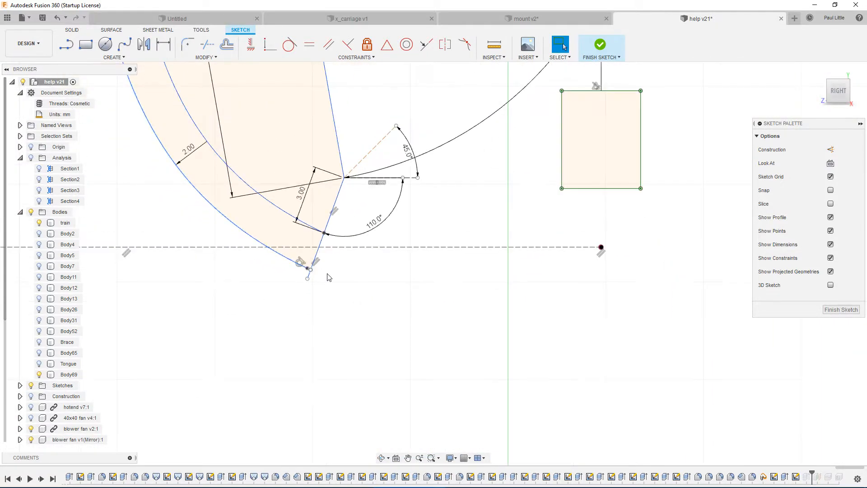
scroll(334, 262, up, 2)
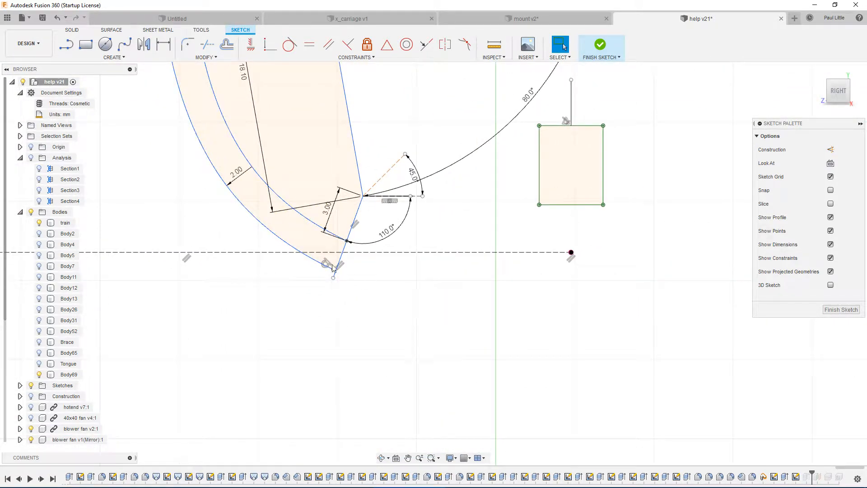
scroll(352, 260, up, 2)
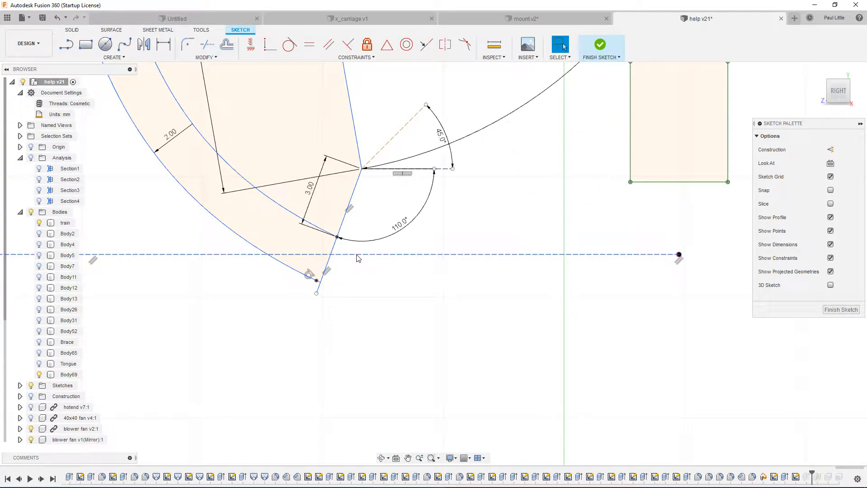
key(l)
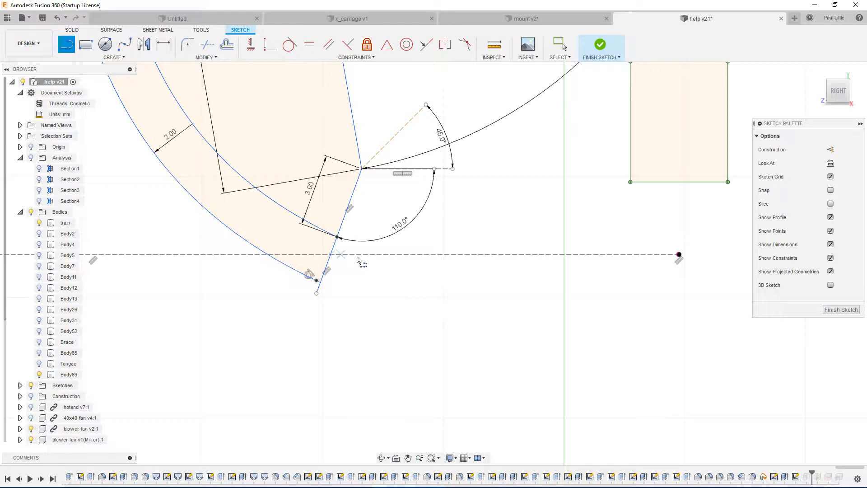
click(331, 255)
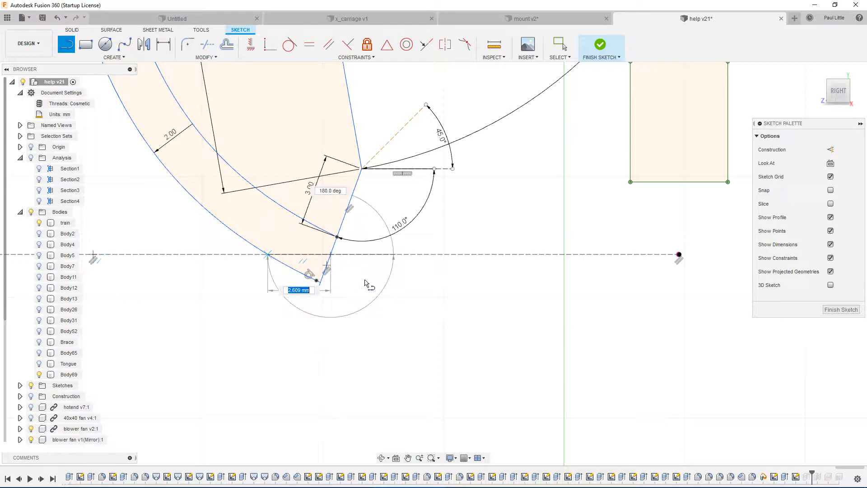
key(Return)
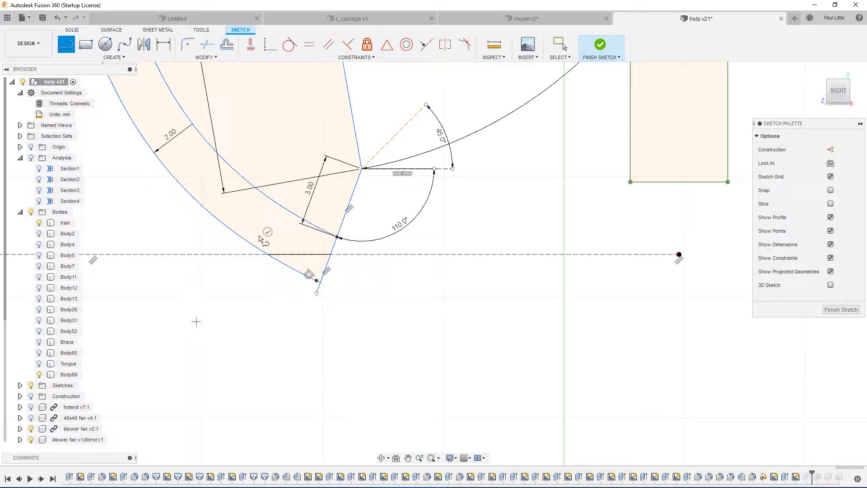
key(Escape)
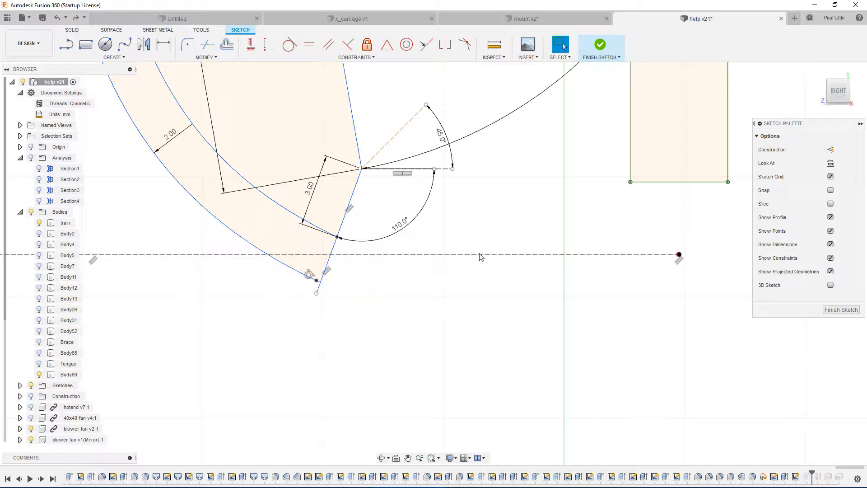
Show the hotend component to compare its nozzle tip with the duct's tip and the horizontal construction line
click(36, 408)
click(31, 407)
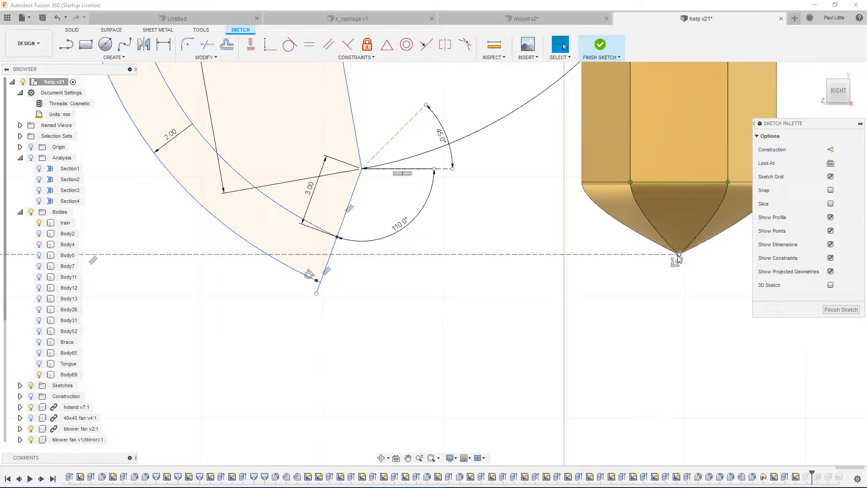
Offset the horizontal construction line at the nozzle tip upward by 0.5 mm
click(584, 255)
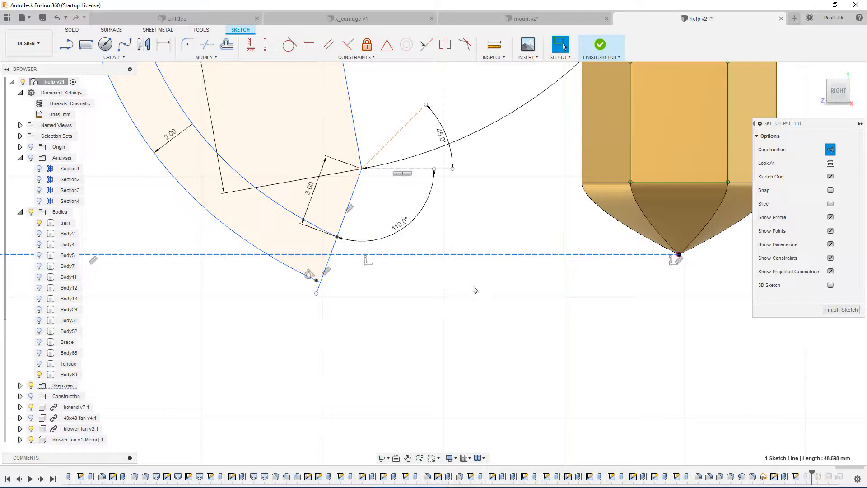
key(o)
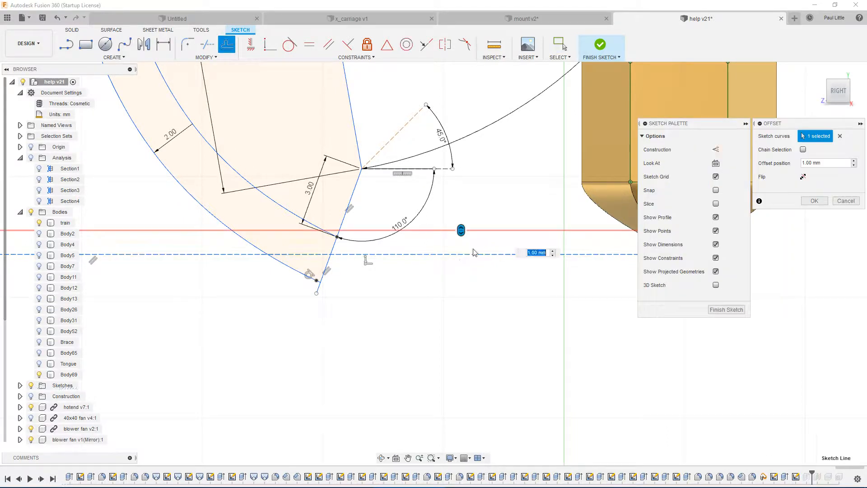
drag(460, 233, 460, 249)
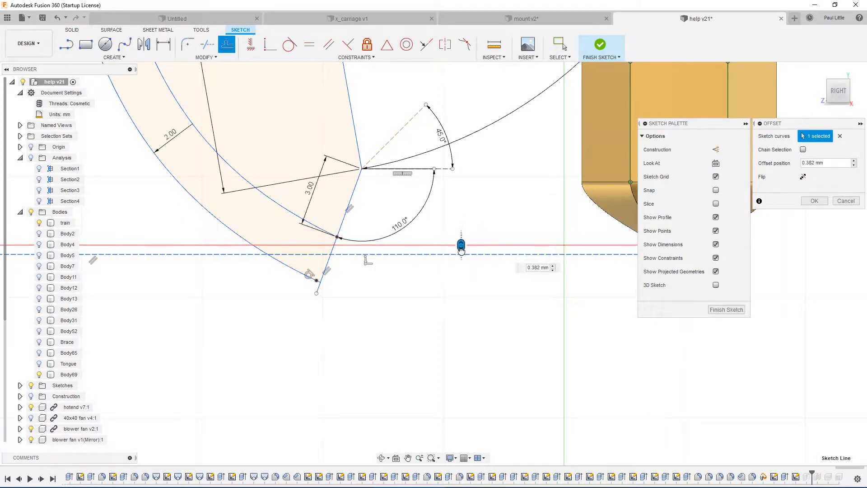
click(839, 159)
text(.5)
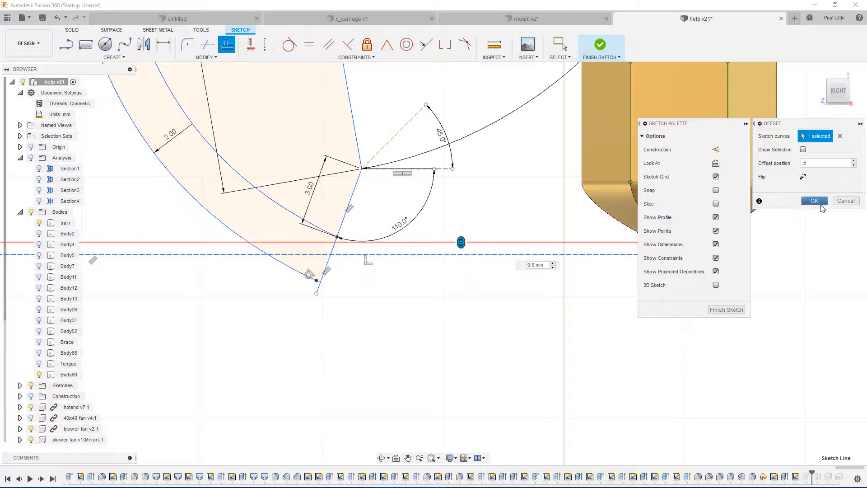
click(815, 200)
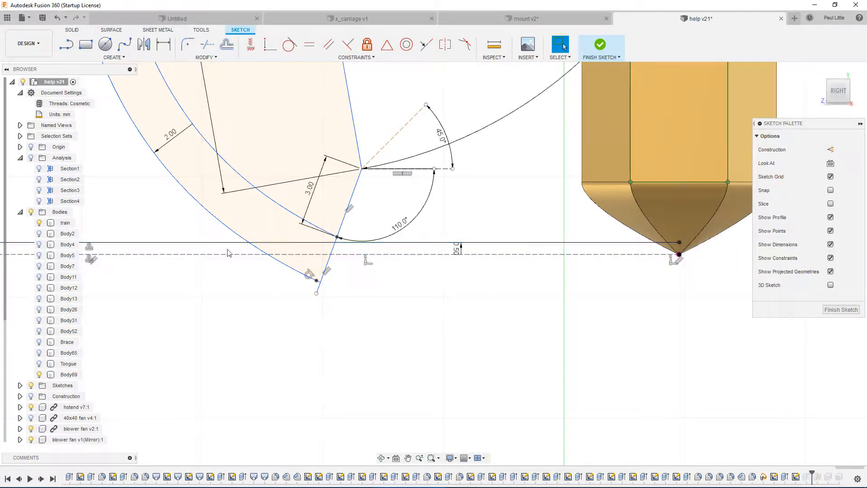
Check the duct sketch's enclosed profile regions from the blower fan outlet to the tip
click(242, 226)
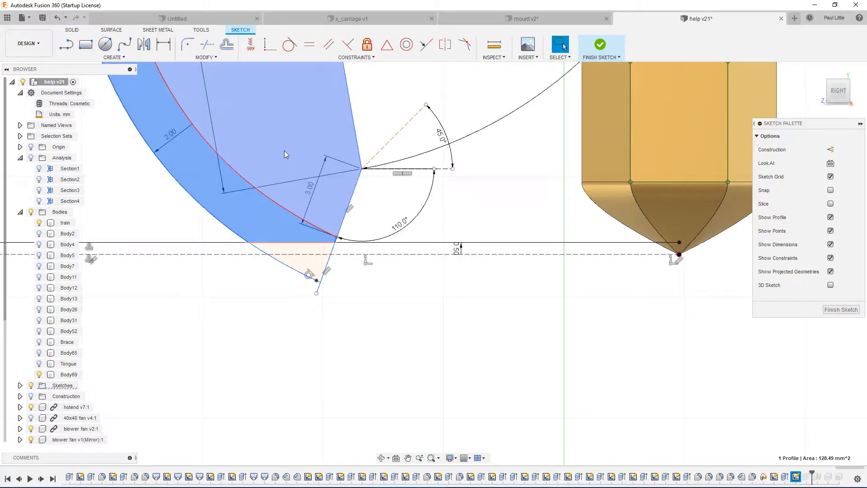
click(172, 206)
scroll(161, 199, down, 5)
scroll(161, 196, down, 5)
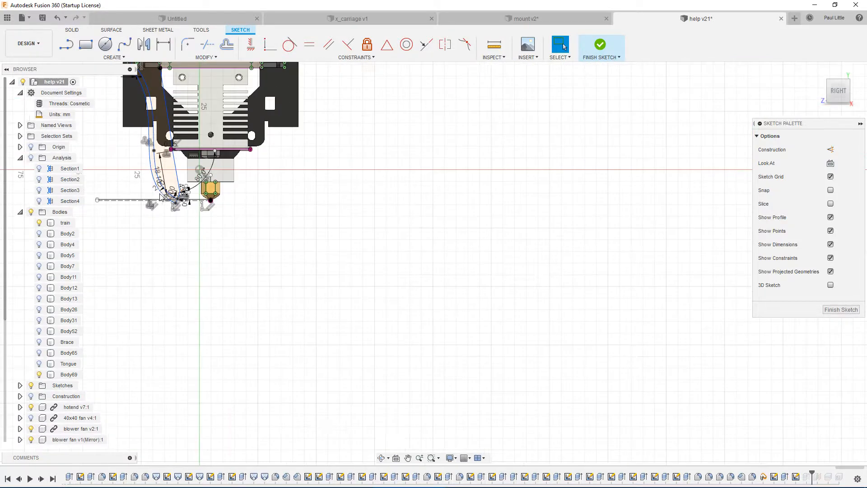
middle_drag(137, 172, 218, 279)
scroll(193, 178, up, 3)
scroll(253, 199, up, 3)
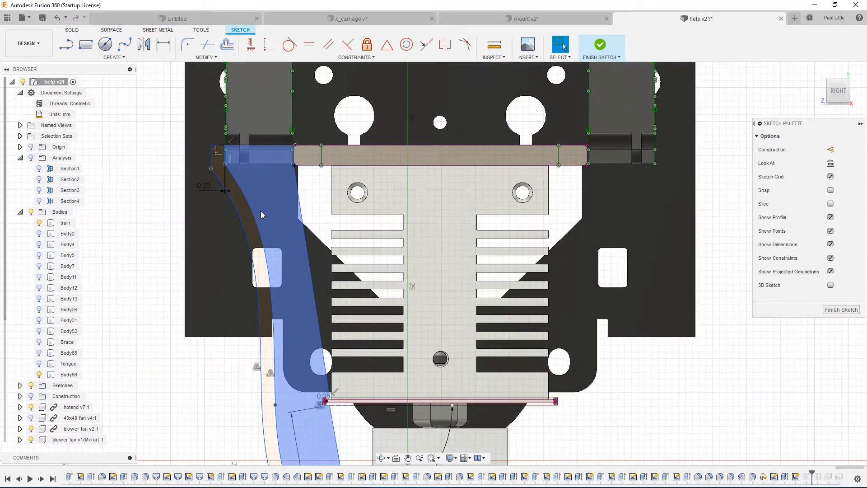
click(287, 235)
click(286, 234)
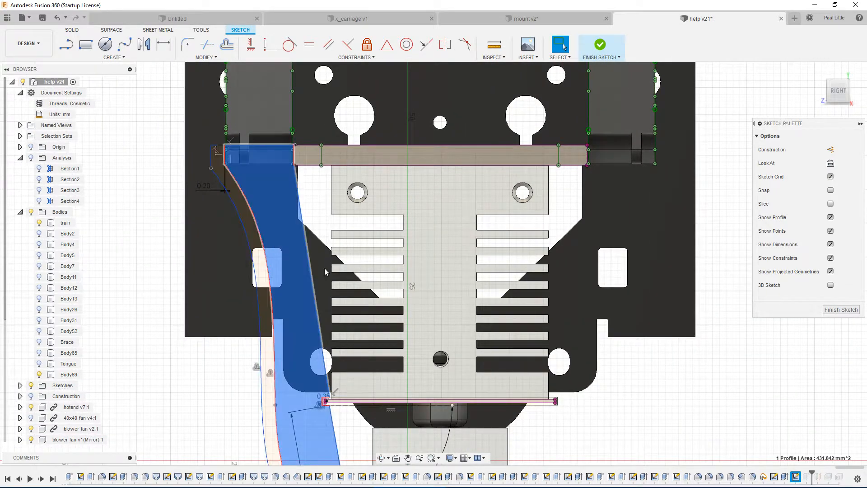
scroll(256, 362, down, 2)
click(219, 401)
scroll(226, 375, down, 2)
scroll(232, 350, down, 1)
middle_drag(333, 424, 380, 307)
scroll(380, 307, up, 3)
Examine the duct profile's clearance to the heater block, nozzle and thin plate outline in the Right view
mouse_move(222, 235)
shift+middle_down()
mouse_move(243, 236)
mouse_move(236, 231)
shift+middle_up()
click(841, 100)
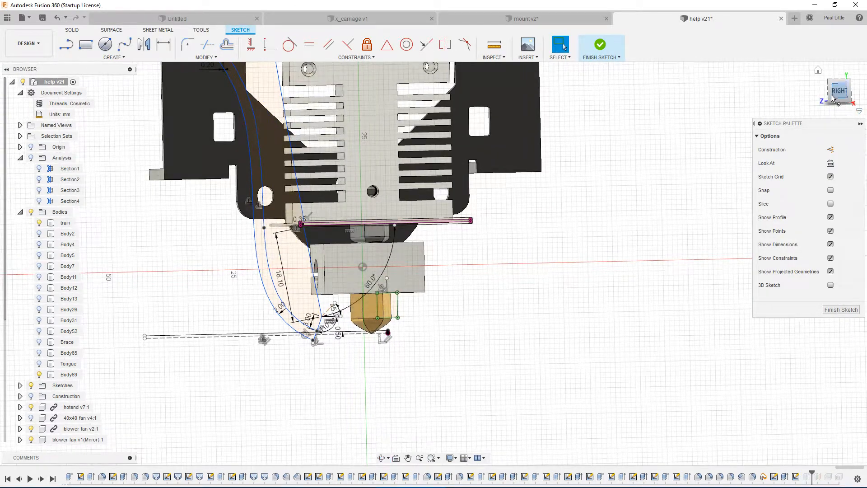
click(392, 254)
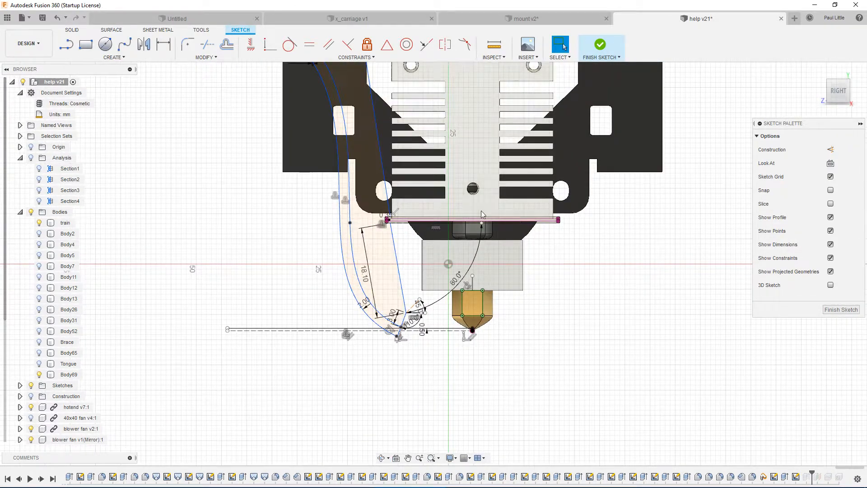
scroll(646, 239, up, 5)
scroll(400, 185, down, 2)
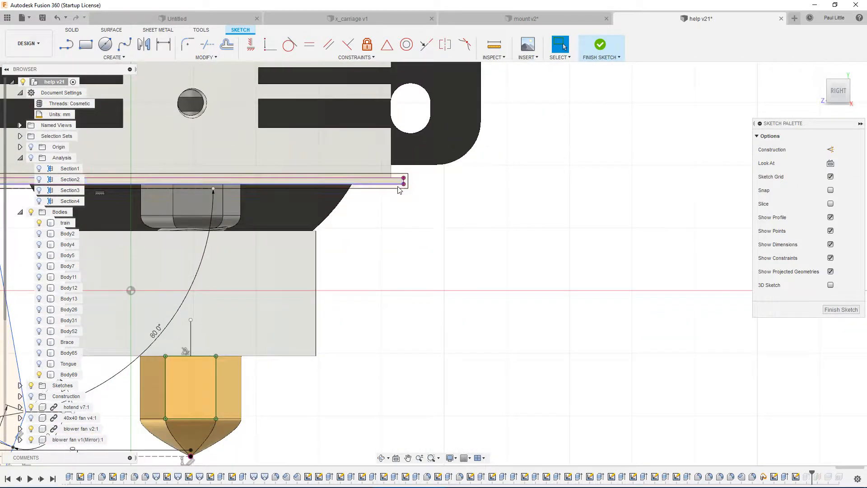
scroll(186, 209, down, 3)
middle_drag(202, 222, 319, 212)
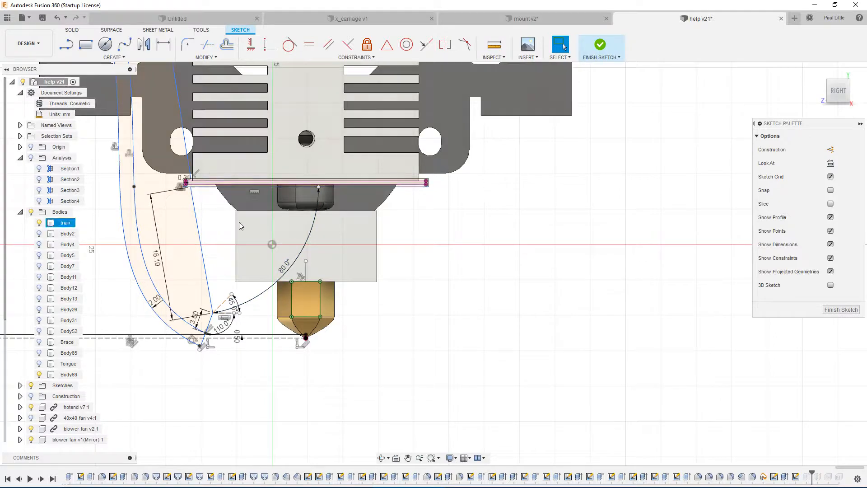
scroll(229, 254, down, 3)
scroll(229, 253, up, 2)
middle_drag(234, 234, 254, 252)
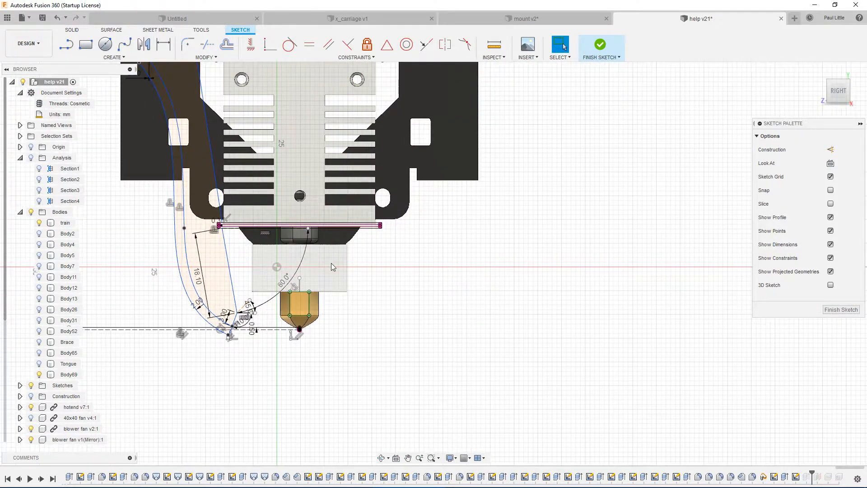
scroll(332, 264, up, 3)
scroll(245, 270, down, 3)
scroll(175, 289, up, 3)
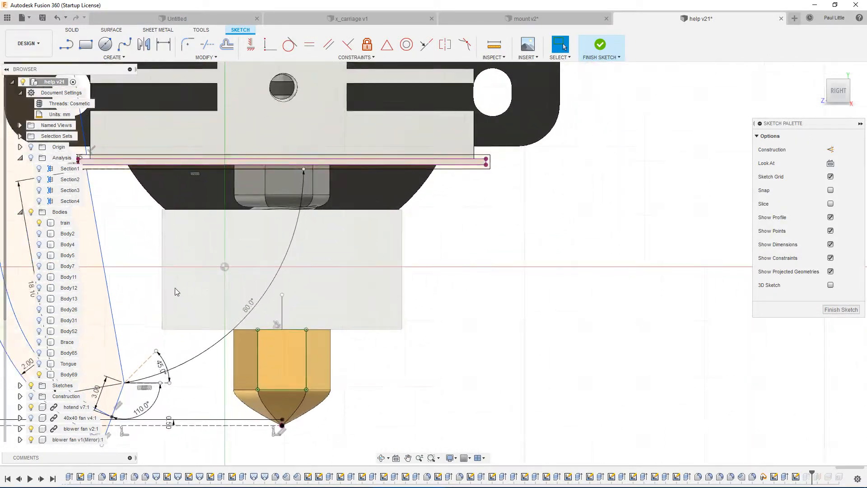
scroll(167, 291, down, 1)
scroll(152, 288, down, 1)
middle_drag(152, 258, 235, 221)
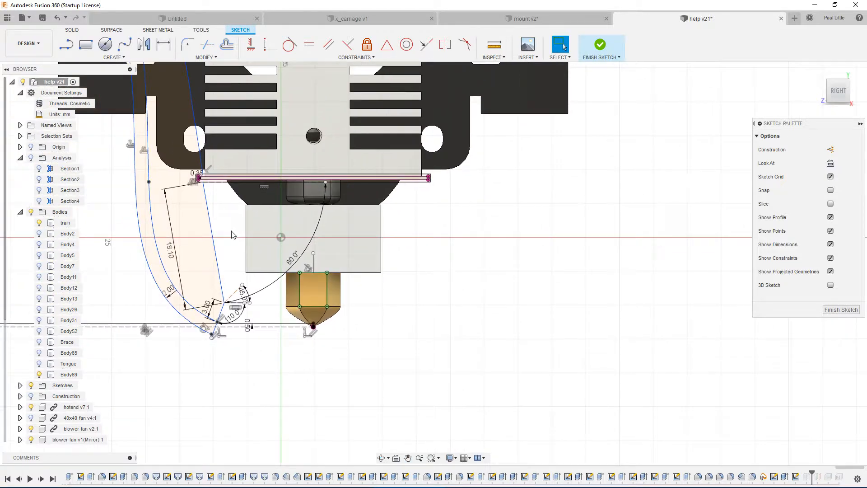
Mirror the duct's outer outline, without the inner wall curve, about the short vertical line above the nozzle
click(213, 239)
scroll(201, 322, up, 3)
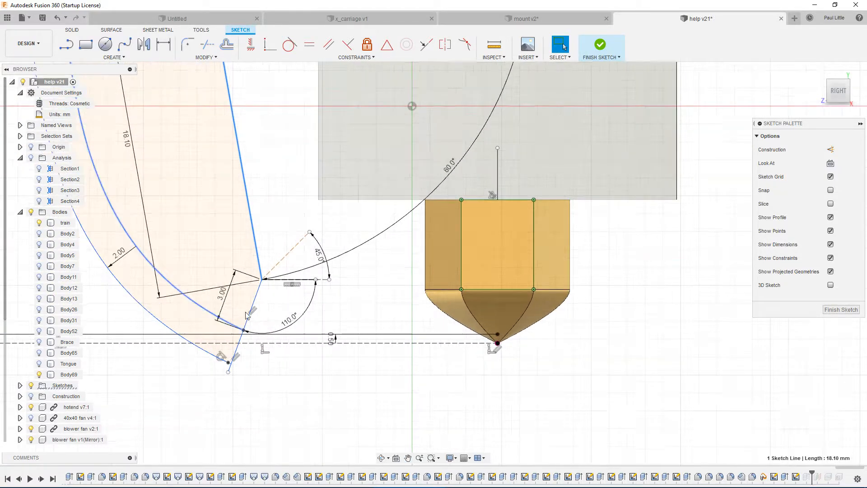
shift+click(216, 332)
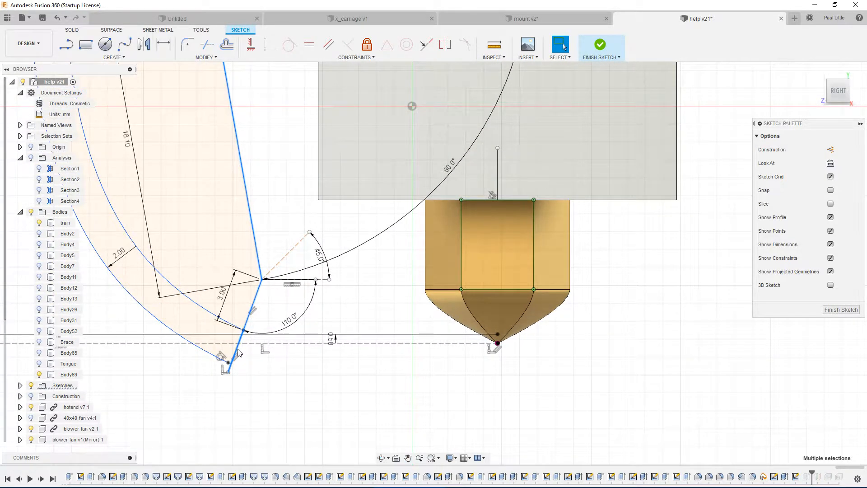
scroll(239, 353, up, 5)
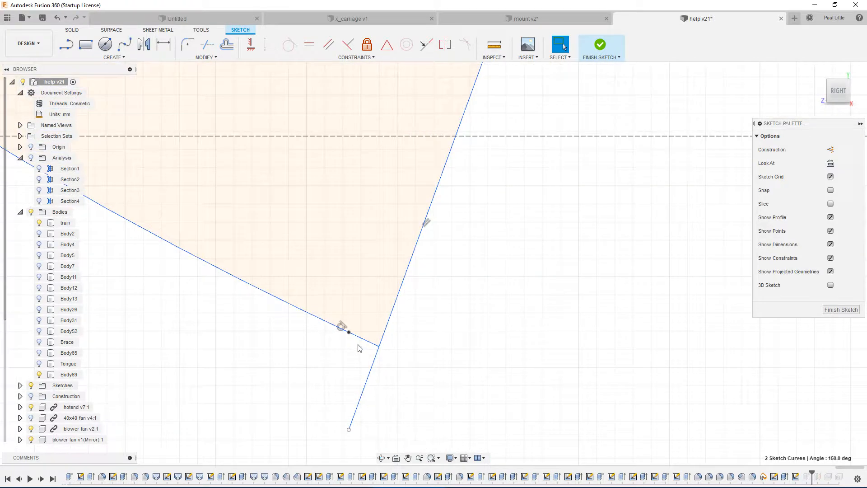
shift+click(376, 349)
shift+click(307, 318)
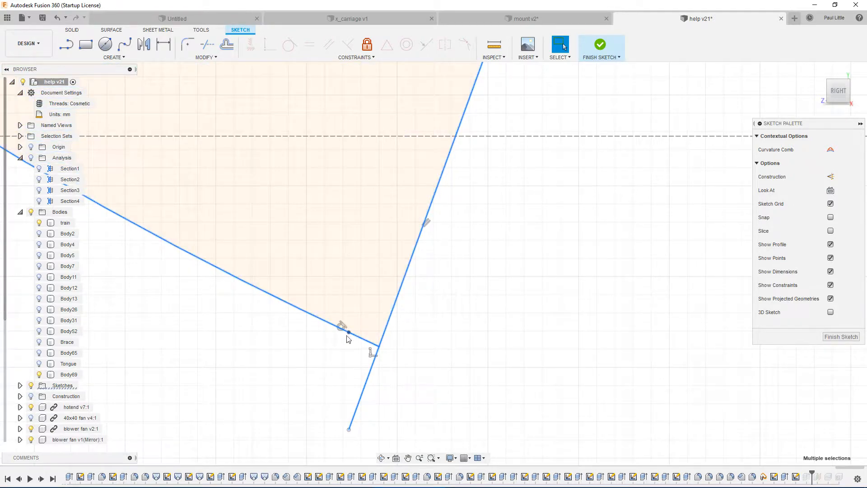
scroll(287, 275, down, 8)
scroll(185, 109, up, 3)
middle_drag(185, 103, 314, 193)
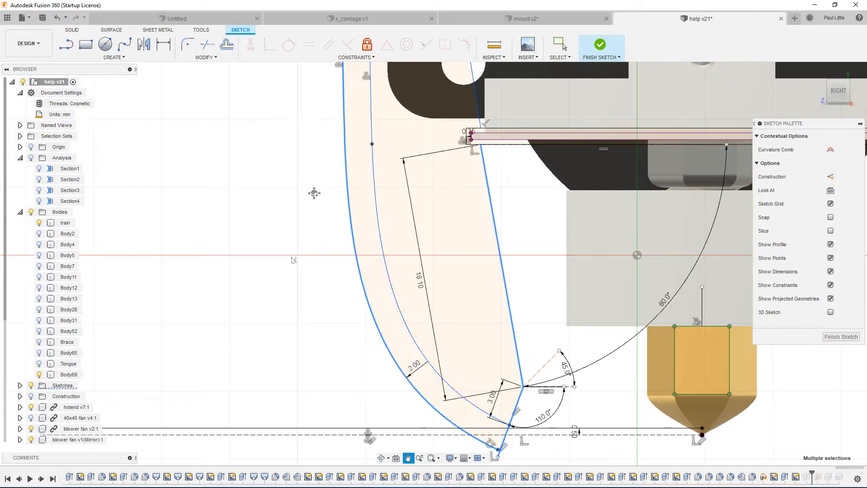
scroll(263, 199, up, 10)
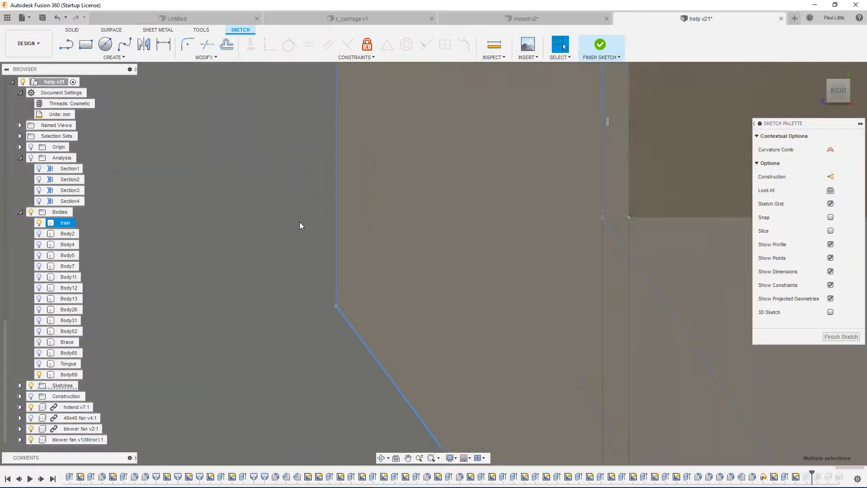
scroll(356, 201, down, 5)
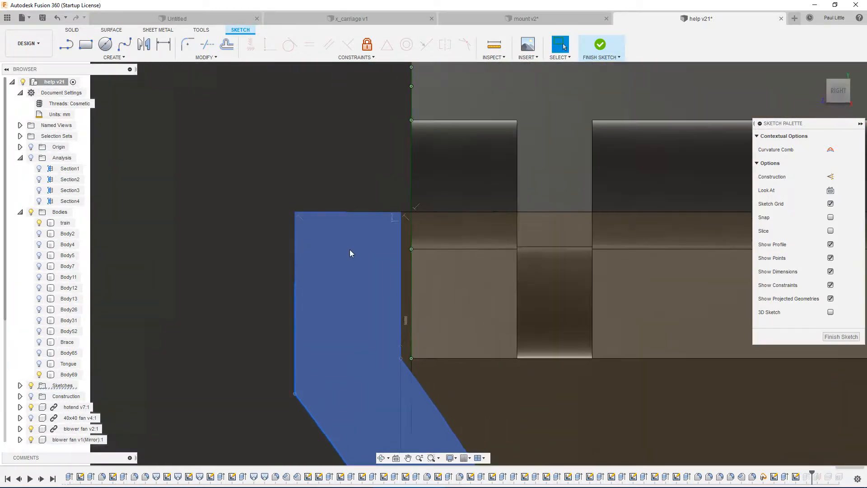
scroll(350, 253, up, 3)
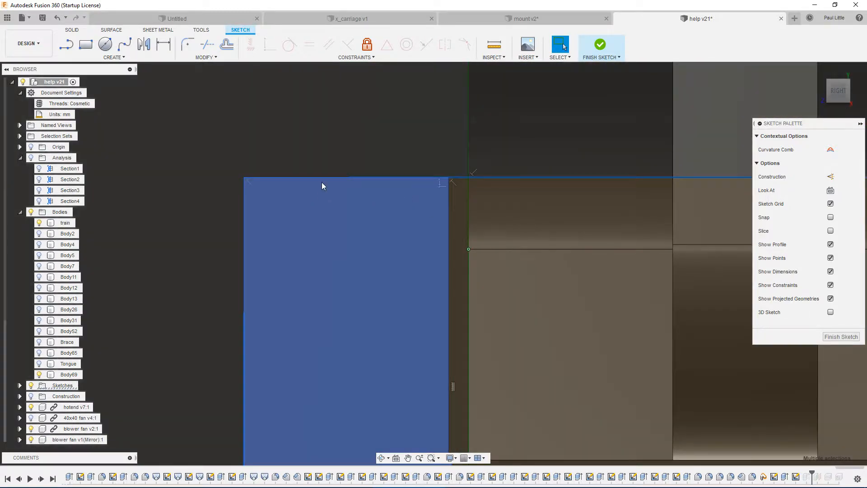
scroll(283, 176, up, 1)
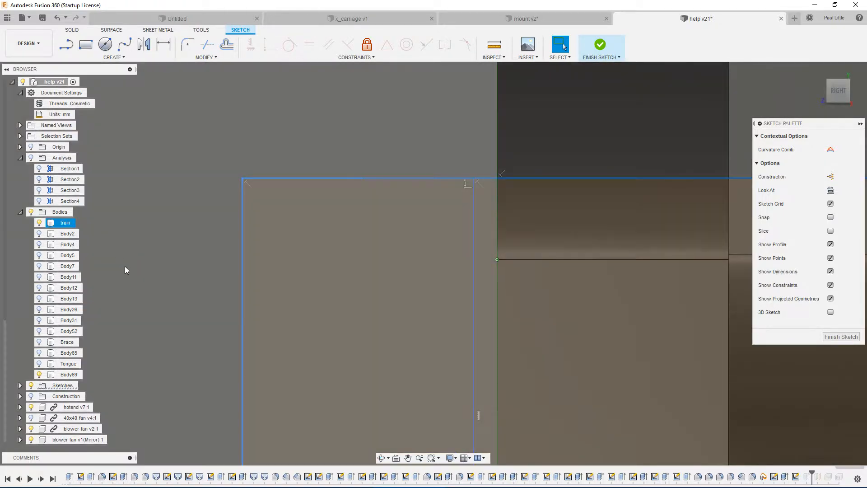
scroll(218, 252, down, 6)
middle_drag(445, 219, 286, 196)
scroll(448, 232, up, 4)
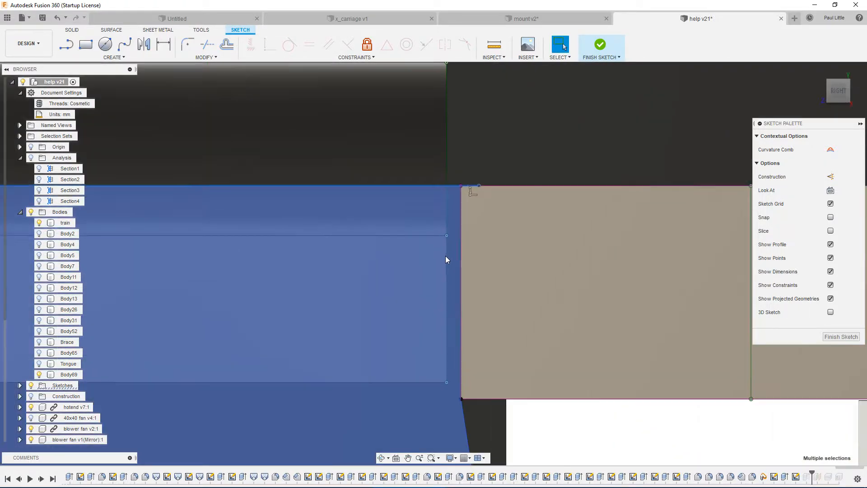
scroll(486, 368, down, 2)
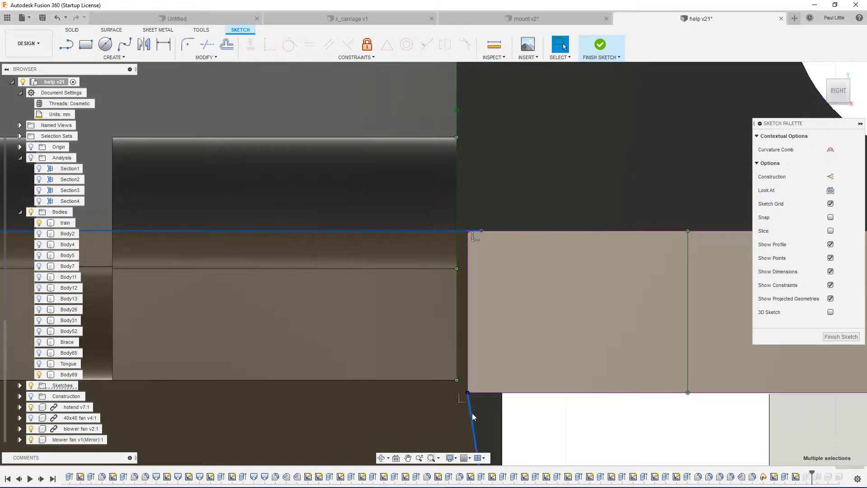
scroll(511, 335, down, 8)
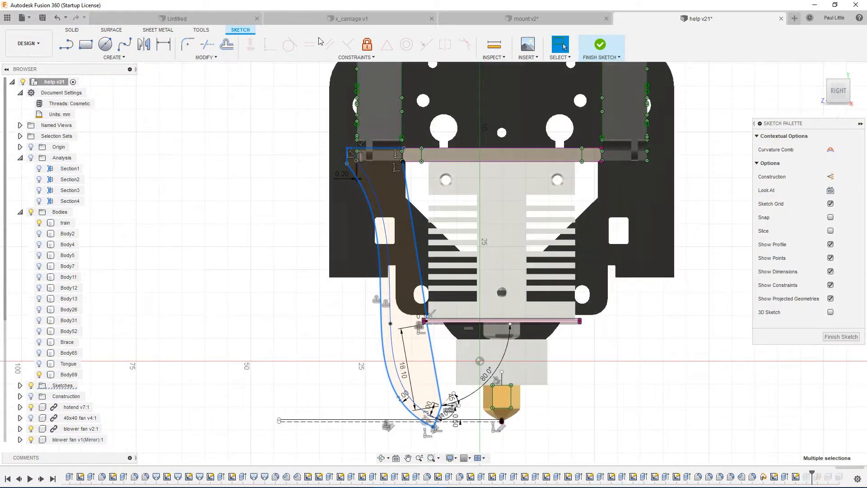
click(136, 57)
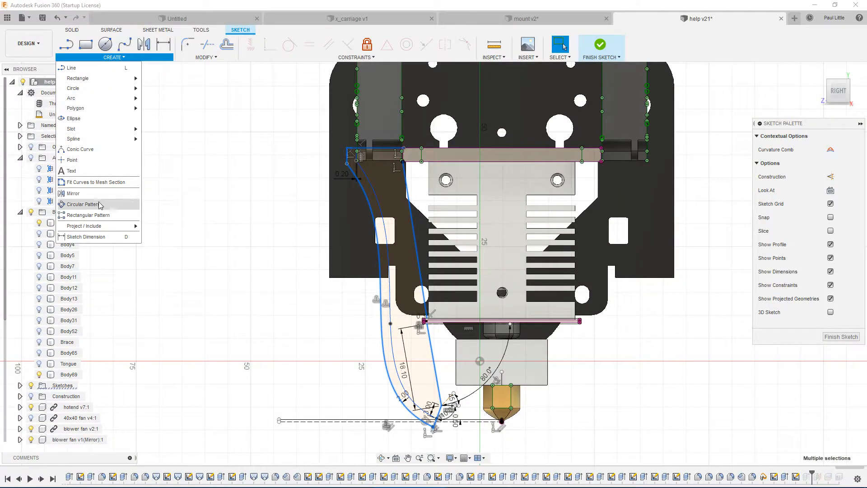
click(73, 193)
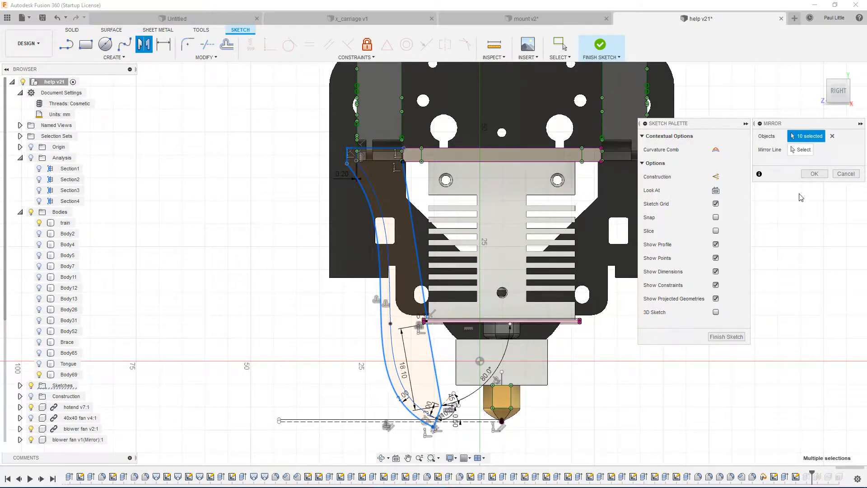
click(802, 149)
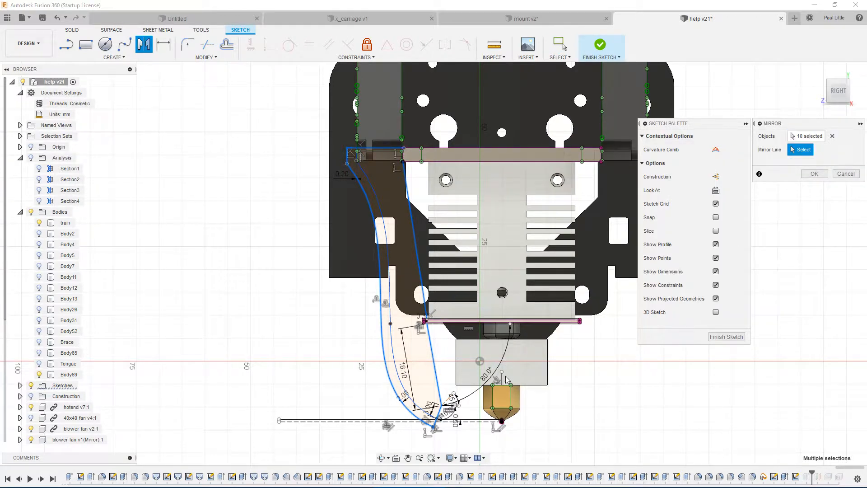
click(501, 379)
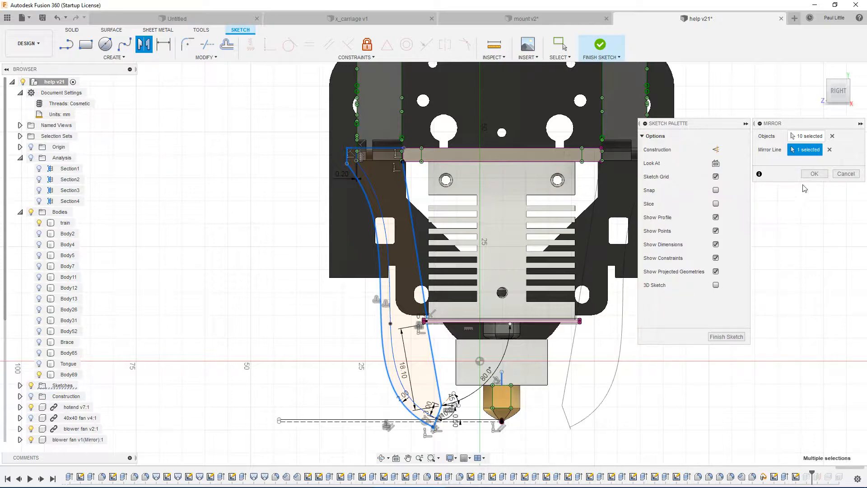
click(826, 173)
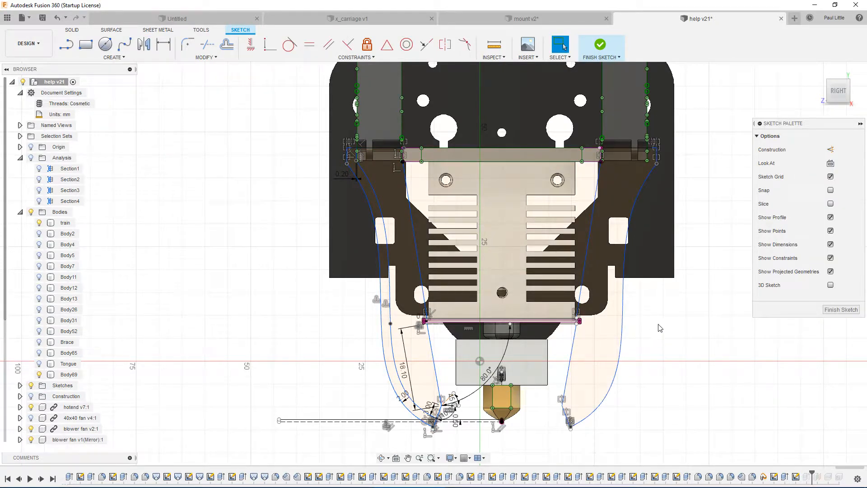
Examine the duct outlines where they meet the thin plate on both sides, including the short vertical line above it
click(610, 270)
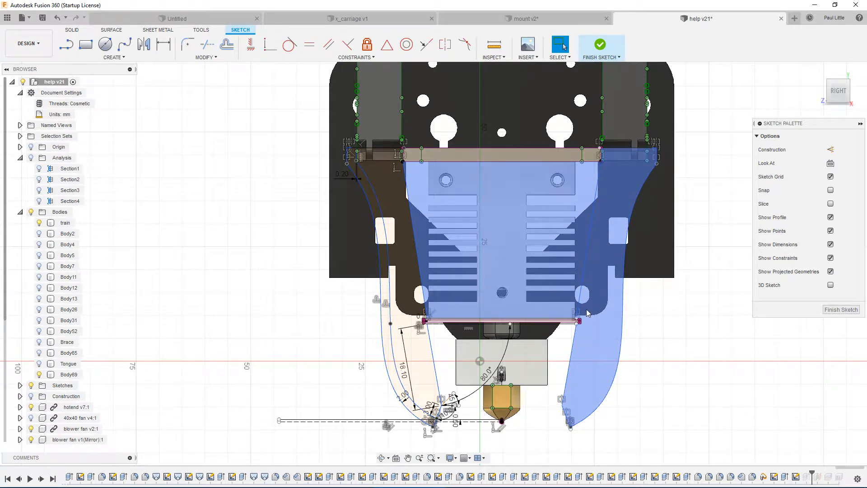
click(417, 298)
scroll(603, 340, up, 10)
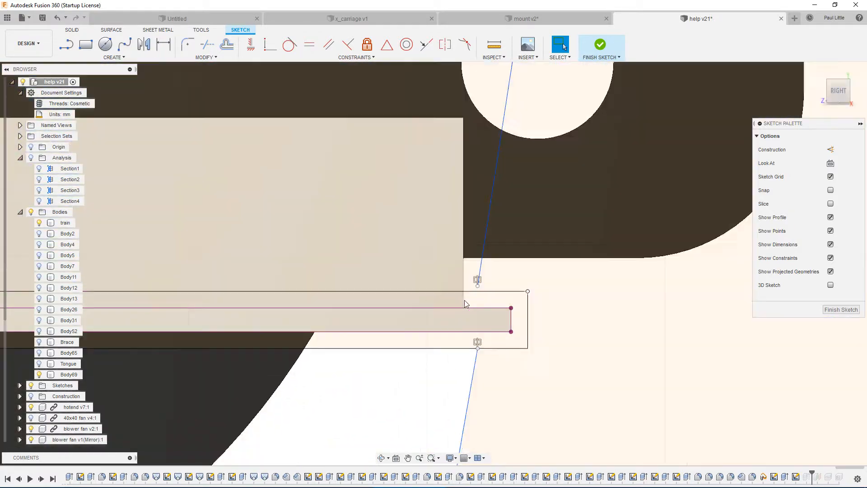
scroll(473, 300, down, 6)
scroll(379, 229, up, 6)
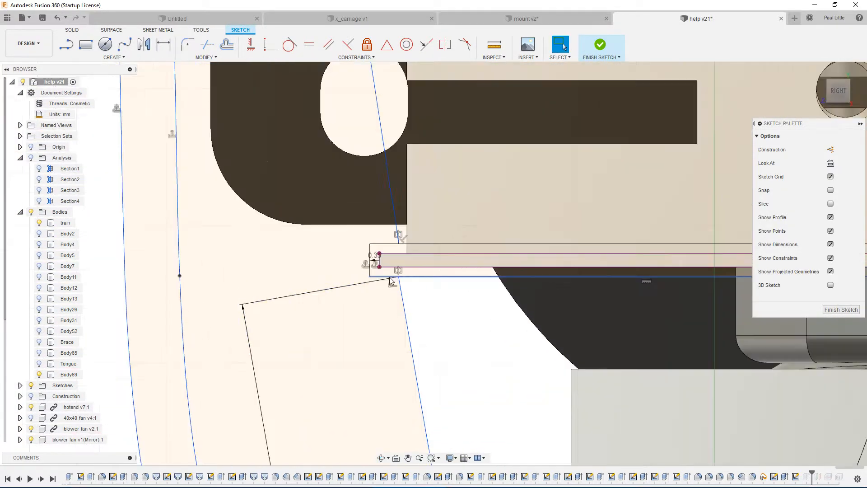
scroll(379, 228, down, 5)
scroll(424, 196, up, 6)
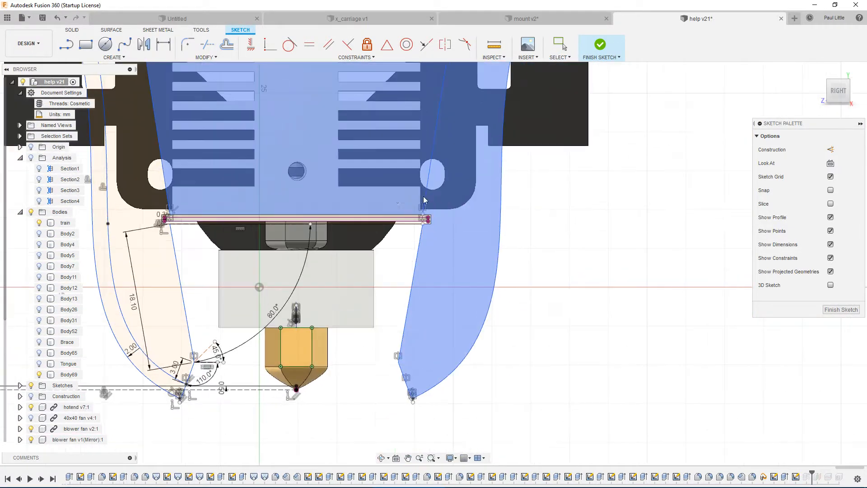
scroll(278, 221, down, 5)
scroll(246, 282, up, 7)
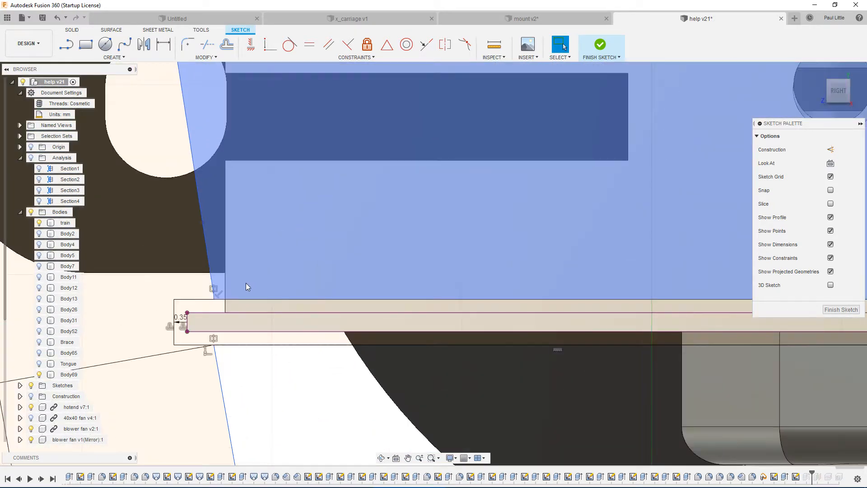
scroll(206, 291, up, 2)
scroll(282, 310, up, 6)
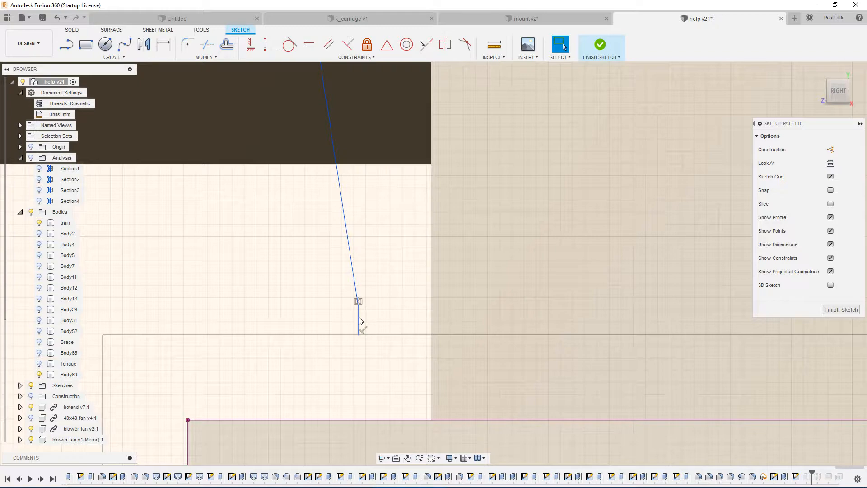
click(359, 319)
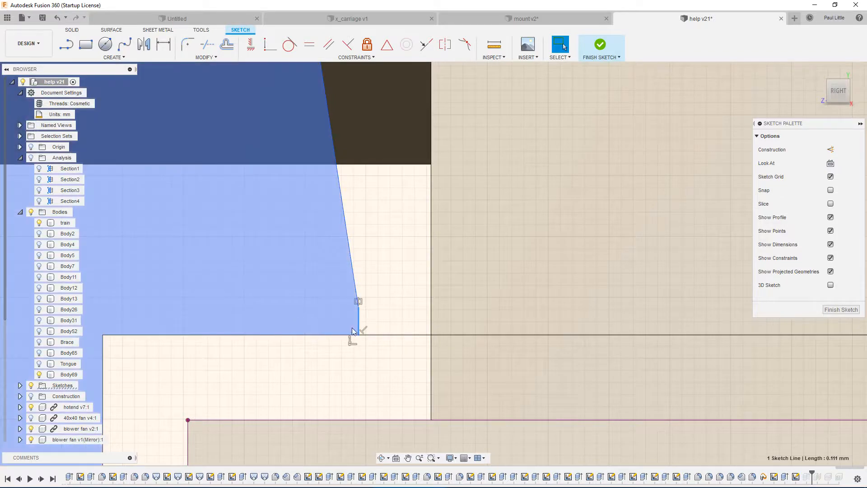
scroll(370, 313, down, 5)
scroll(490, 281, down, 2)
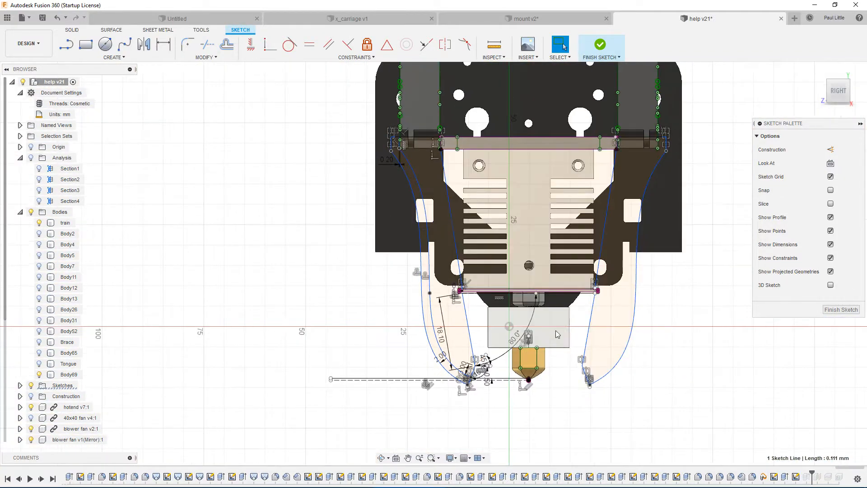
Try to close the mirrored duct's gap above the thin plate outline with a vertical line about 0.11 mm long
scroll(584, 297, up, 10)
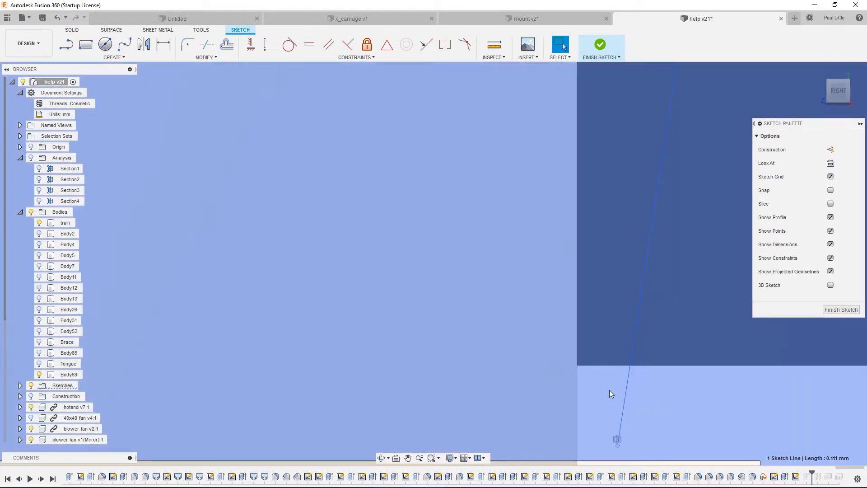
key(l)
middle_drag(570, 345, 531, 184)
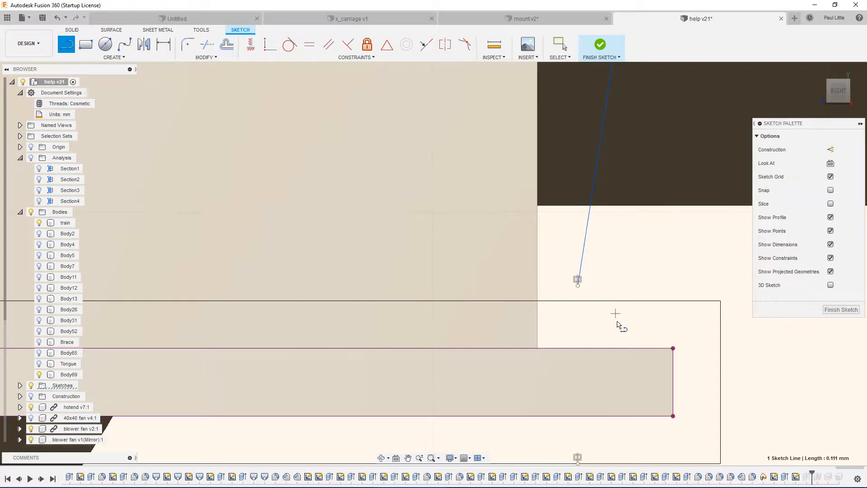
click(579, 285)
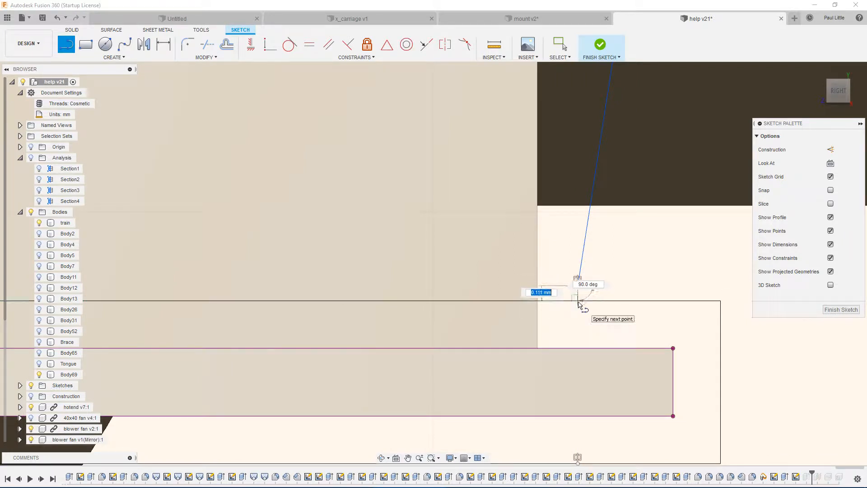
key(Escape)
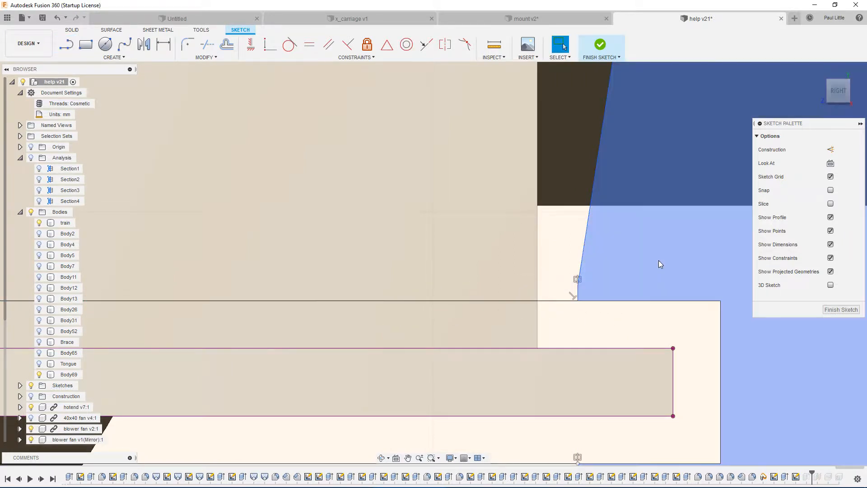
scroll(402, 311, down, 5)
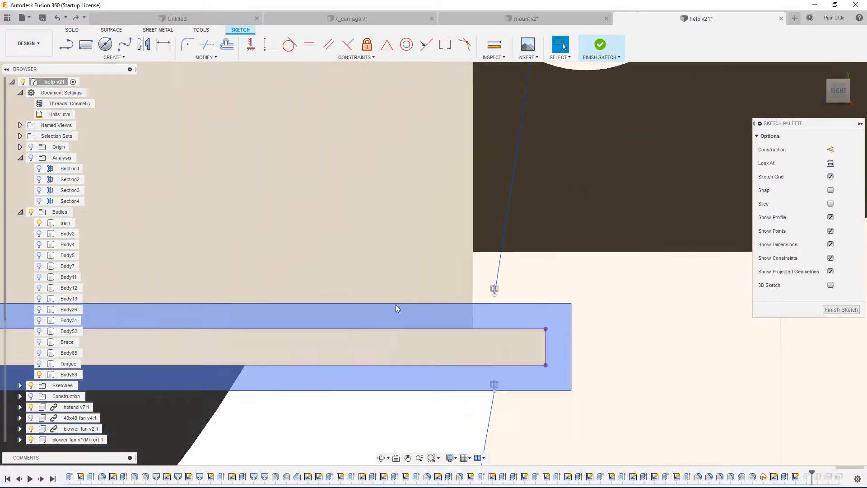
Mirror the original duct's short vertical line above the thin plate about the short vertical centerline above the nozzle
scroll(380, 356, up, 4)
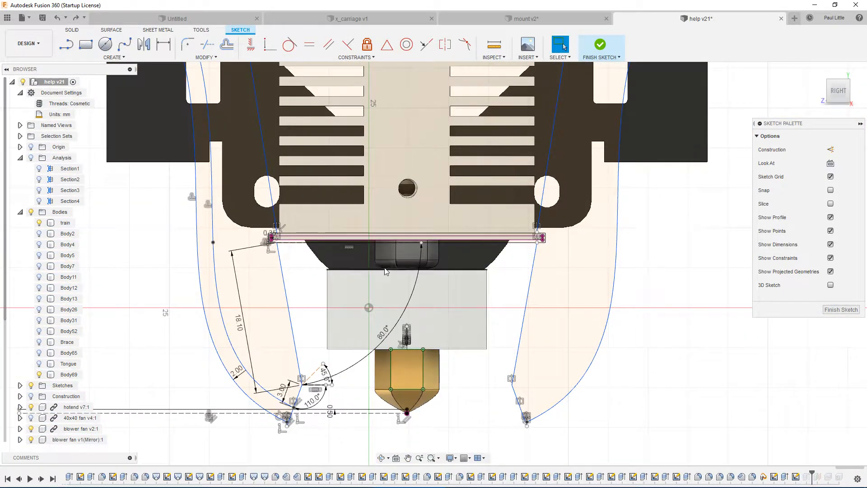
scroll(244, 226, up, 6)
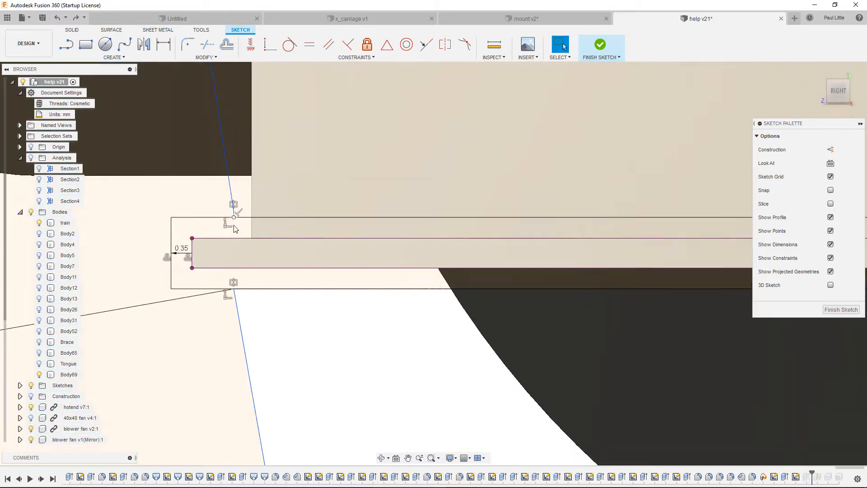
scroll(251, 221, up, 5)
click(267, 226)
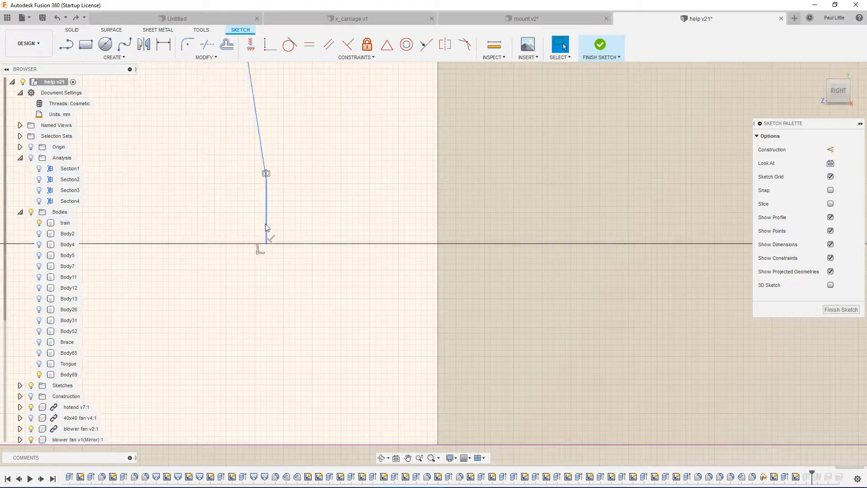
click(118, 57)
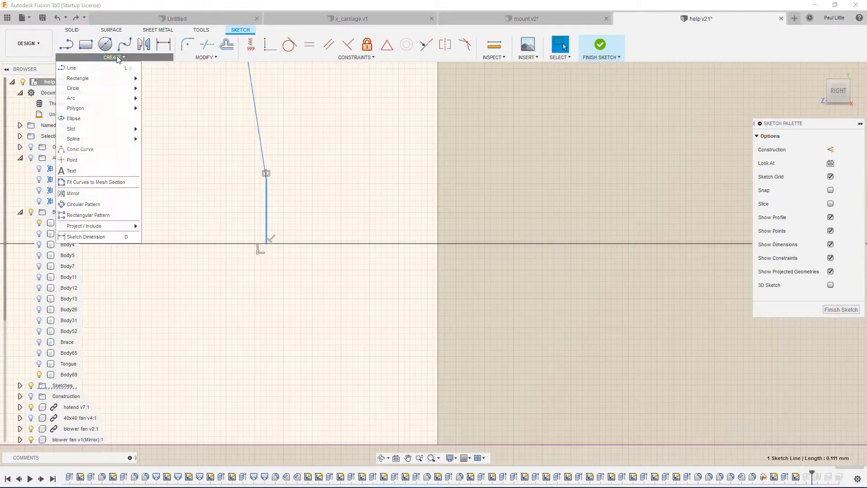
click(102, 194)
scroll(415, 250, down, 10)
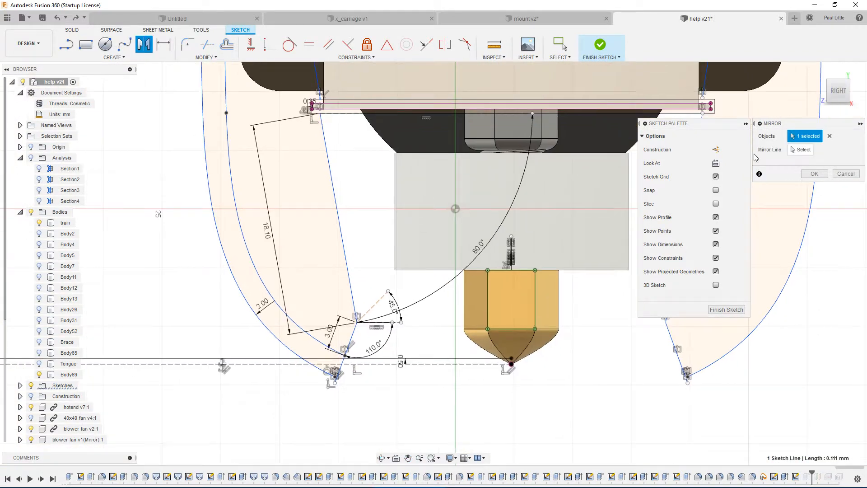
click(802, 150)
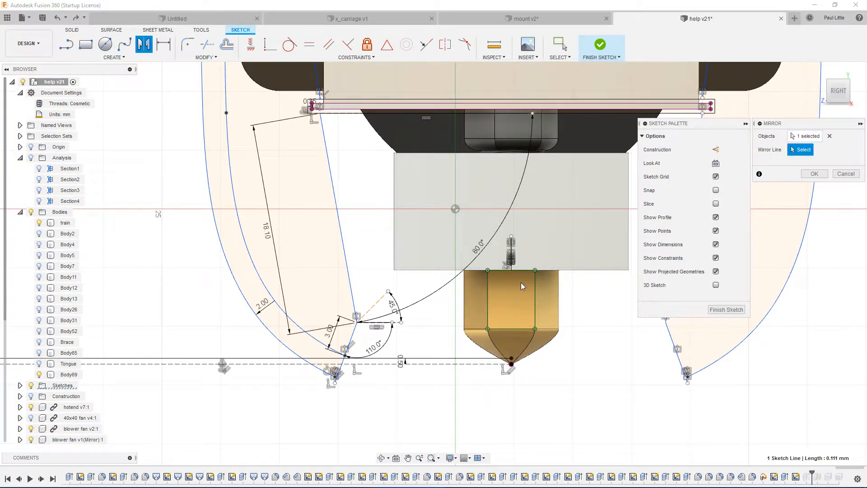
scroll(518, 233, up, 6)
click(505, 286)
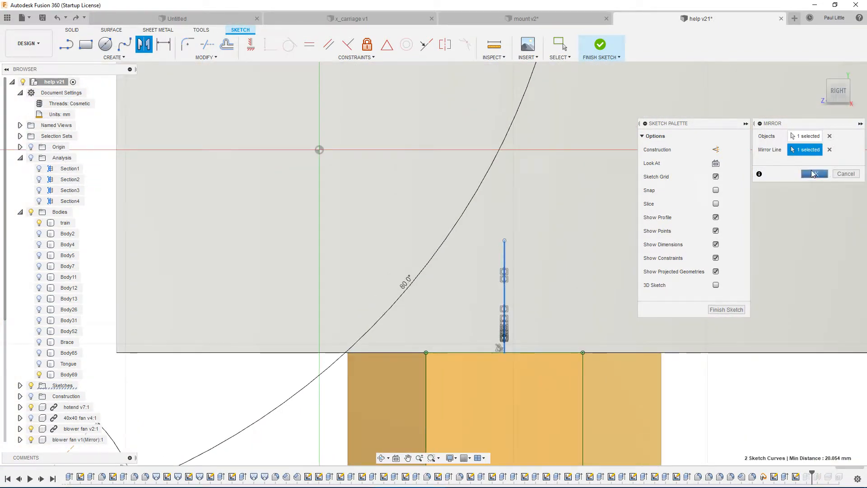
key(Return)
scroll(550, 186, down, 6)
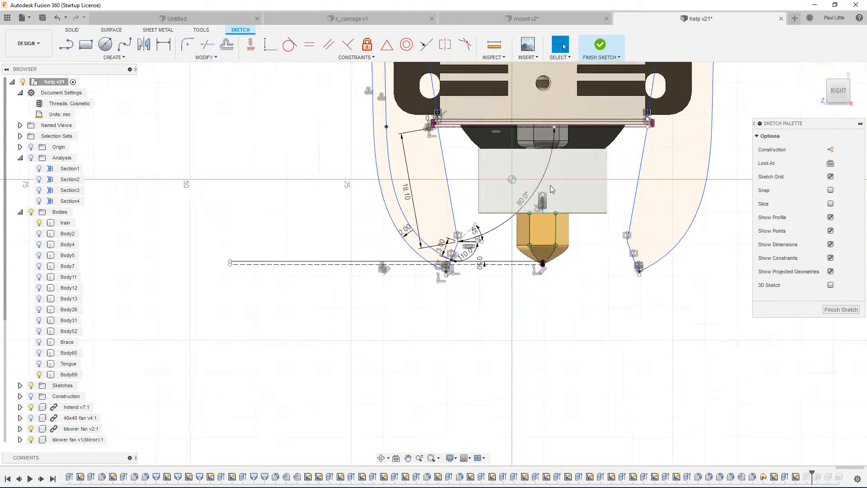
Check that the duct profiles on both sides are enclosed separately from the hotend area
scroll(541, 216, up, 8)
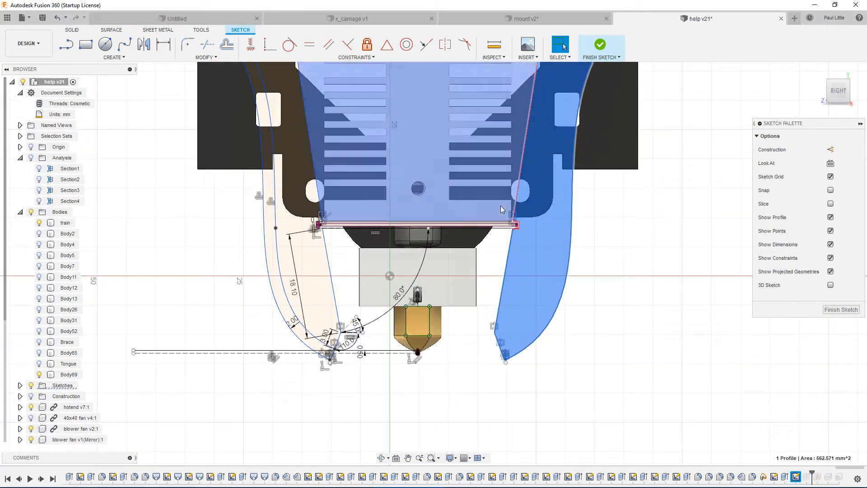
scroll(543, 332, down, 10)
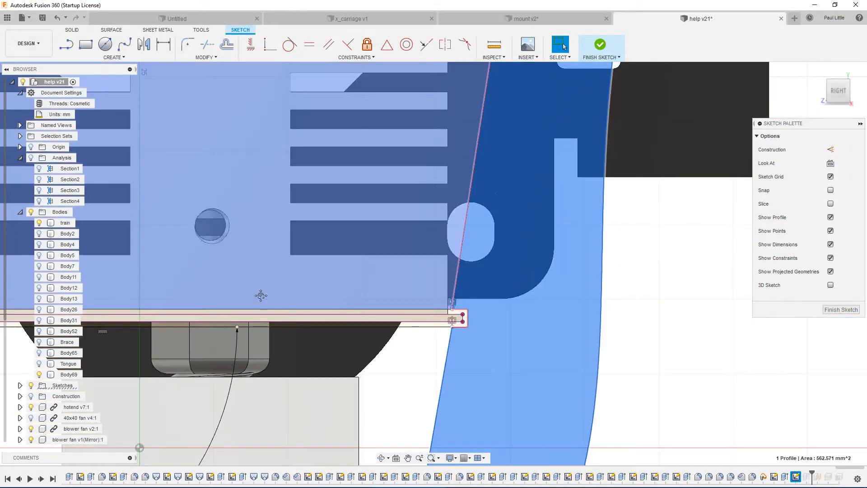
middle_drag(376, 403, 343, 351)
click(302, 343)
scroll(199, 229, up, 10)
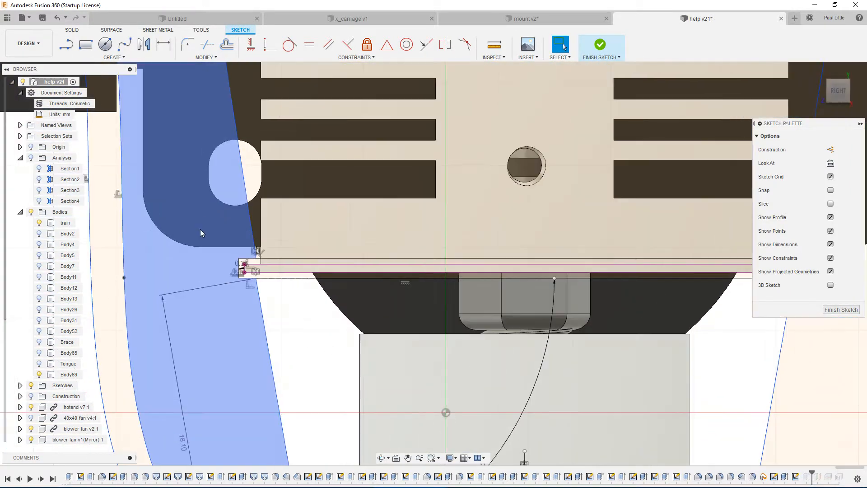
scroll(476, 342, down, 6)
Move the upper end of the original duct's short vertical line upward and outward, away from the heatsink
scroll(516, 329, up, 10)
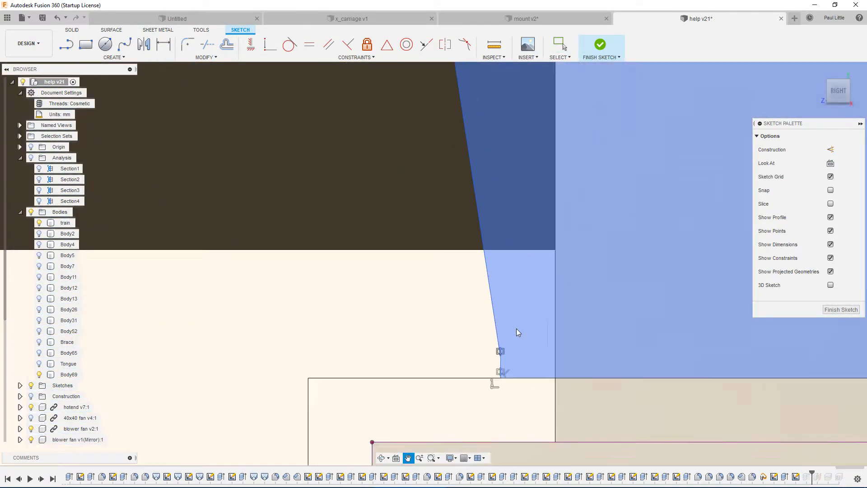
scroll(492, 375, up, 2)
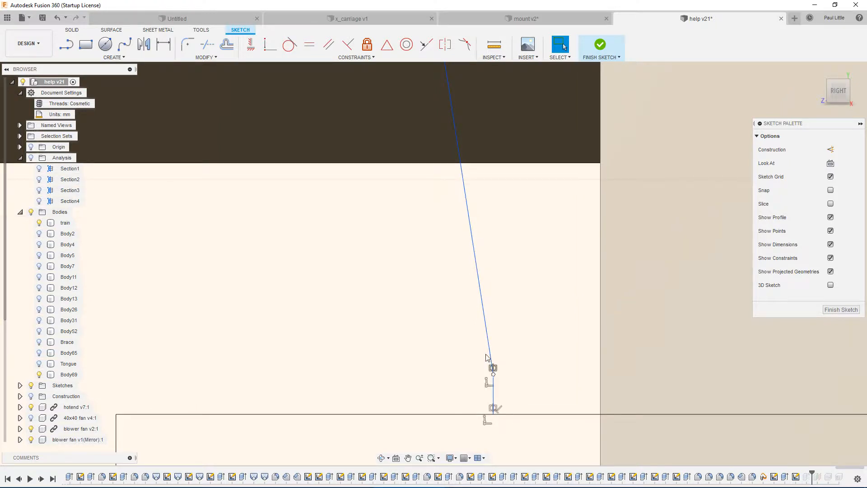
mouse_move(487, 315)
mouse_down()
mouse_move(488, 246)
mouse_move(425, 201)
mouse_up()
scroll(425, 202, down, 5)
scroll(477, 260, up, 1)
scroll(495, 323, down, 1)
click(584, 406)
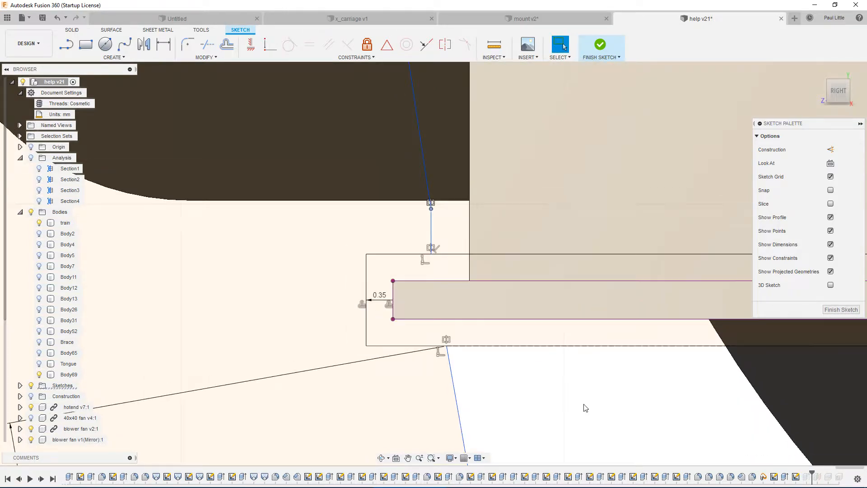
Check the mirrored duct's short vertical line and profile at the thin plate against the original side
scroll(585, 361, down, 8)
middle_drag(560, 301, 279, 248)
key(Escape)
scroll(623, 280, up, 6)
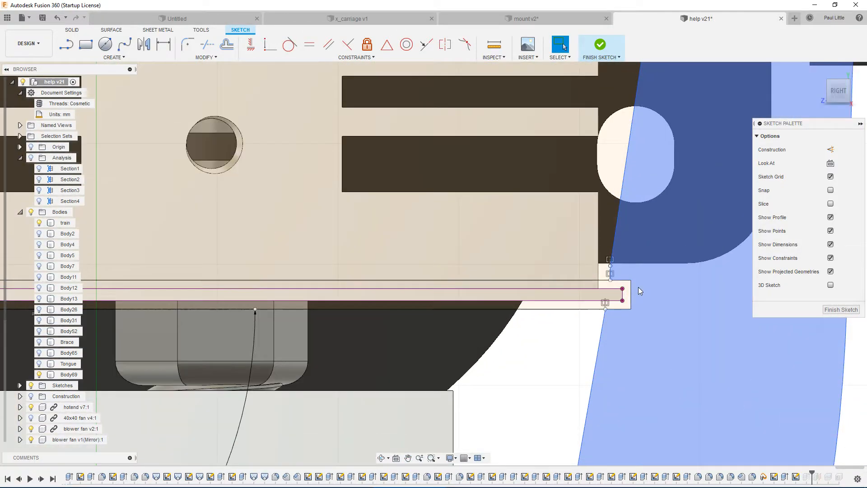
scroll(518, 276, down, 4)
scroll(519, 275, down, 5)
scroll(345, 338, up, 4)
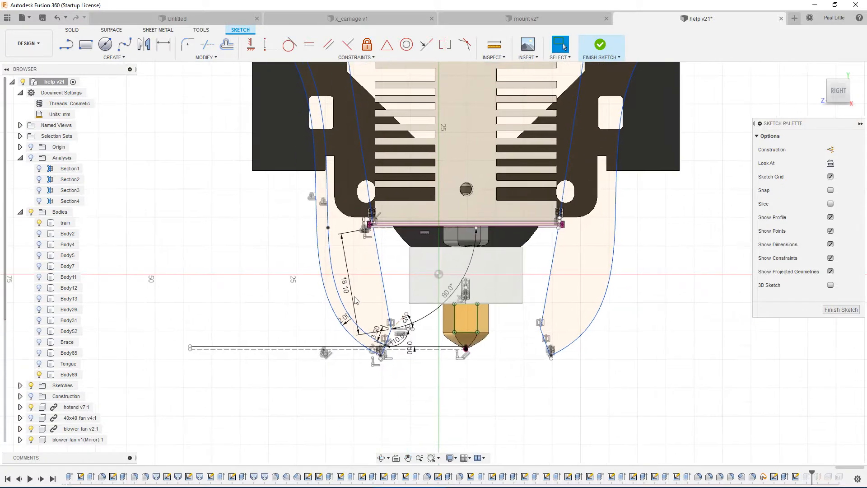
Try to set the angle of the duct's outlet edge at the tip to 120 degrees
scroll(406, 326, up, 2)
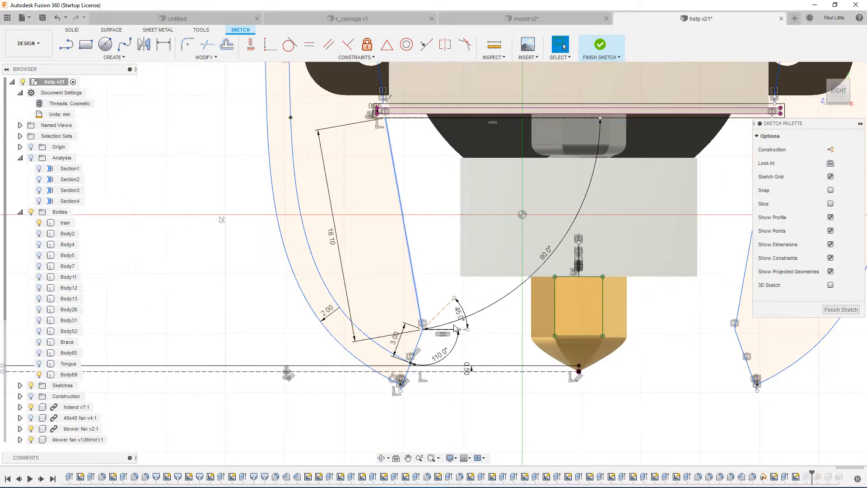
double_click(442, 360)
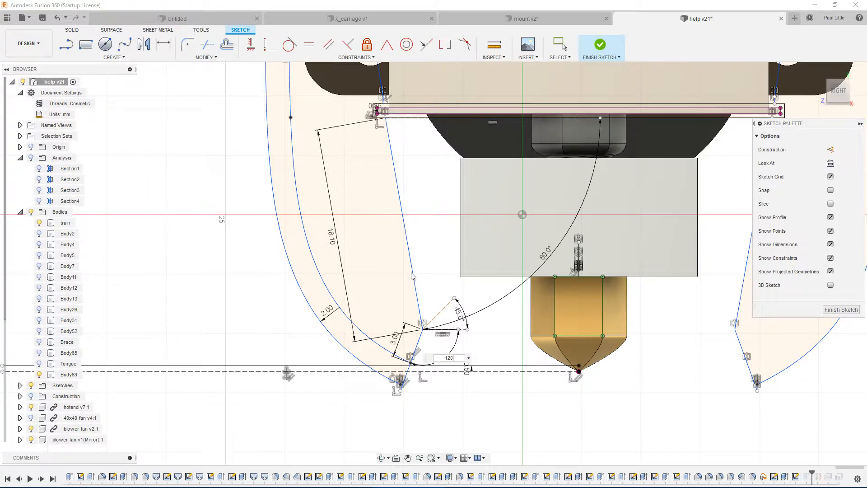
text(120)
key(Return)
Try to set the length of the outlet opening at the duct tip to 2 mm
scroll(424, 386, up, 3)
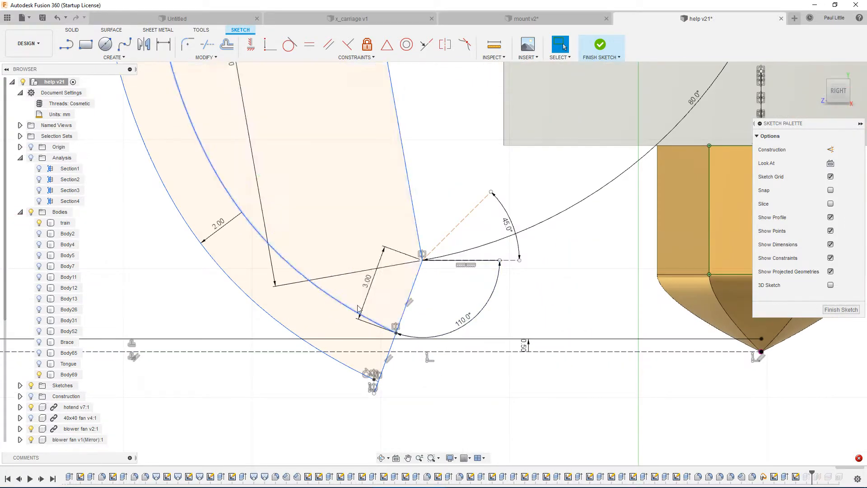
double_click(367, 281)
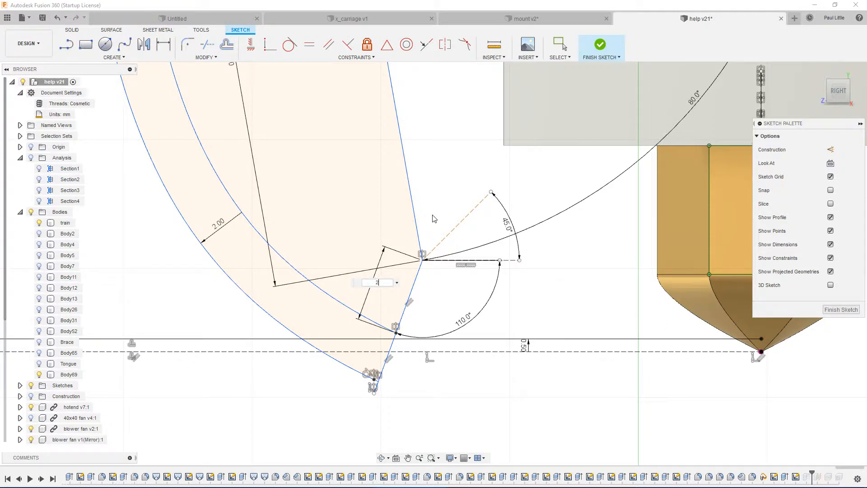
key(Return)
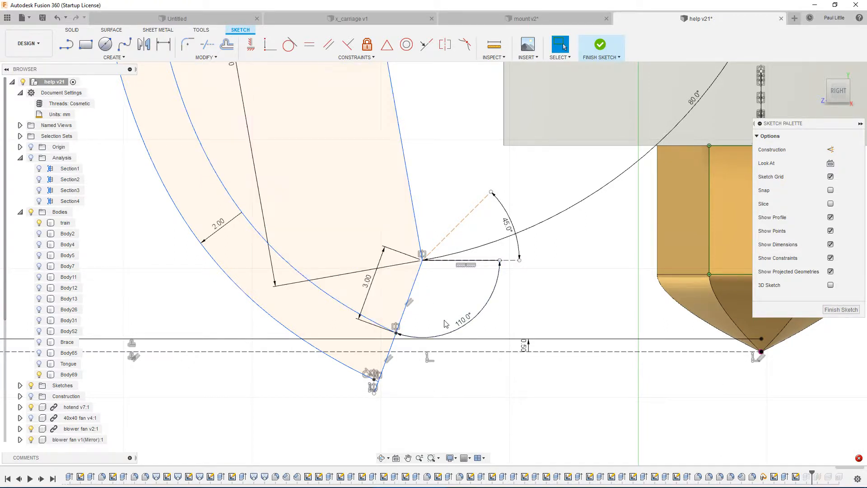
scroll(453, 224, down, 2)
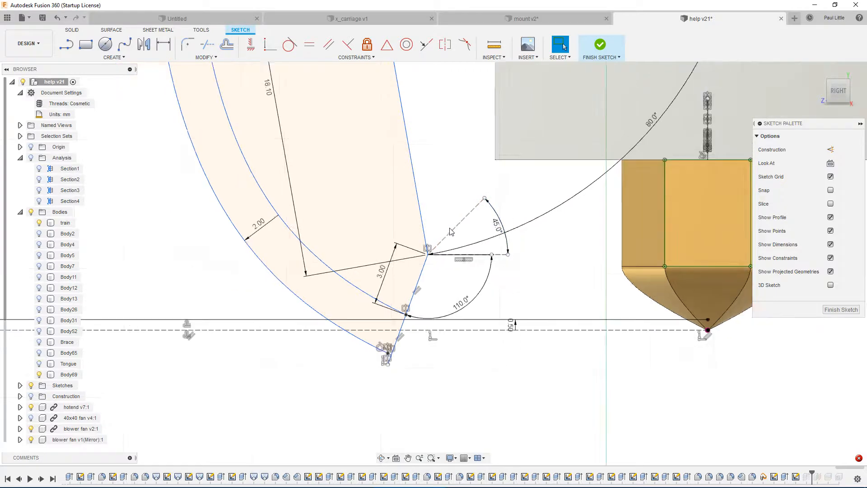
Try to set the offset between the duct's inner and outer wall curves to -1 mm
scroll(420, 272, up, 4)
scroll(349, 277, down, 5)
scroll(289, 271, down, 3)
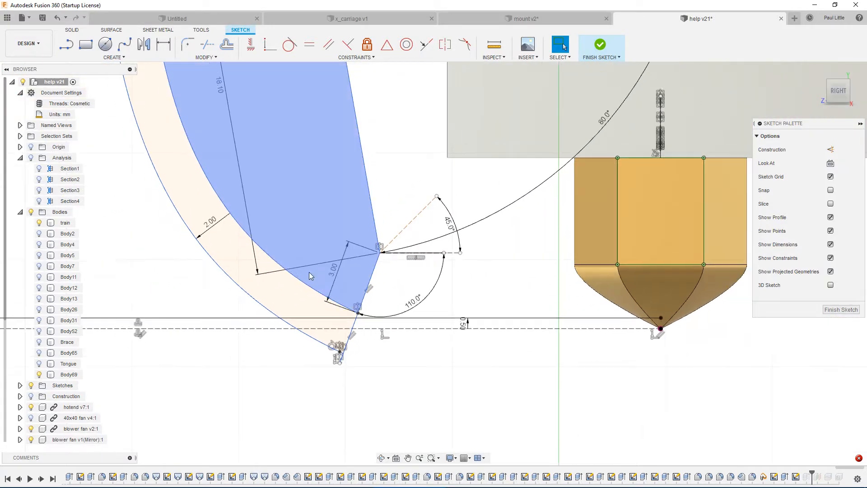
double_click(261, 246)
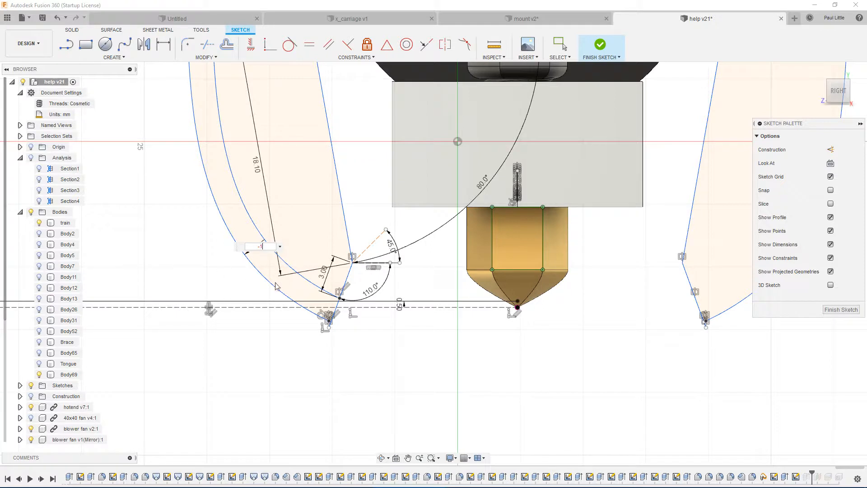
text(-1)
key(Return)
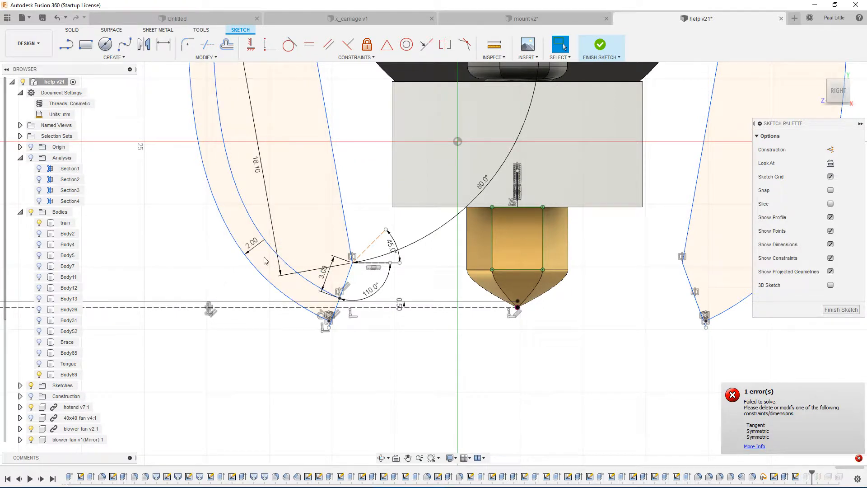
Inspect the duct sketch from the outlet tip up to the blower fan outlet, and finish the sketch
scroll(187, 276, down, 2)
scroll(188, 264, up, 3)
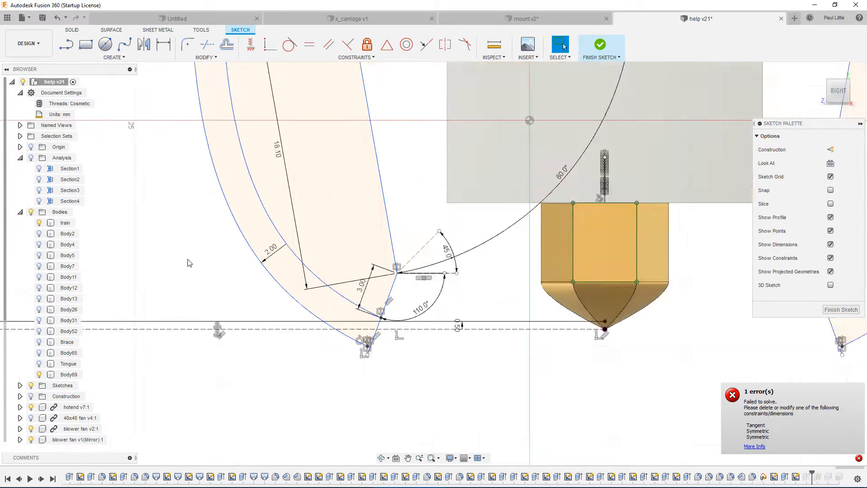
scroll(189, 264, down, 2)
middle_drag(296, 344, 501, 456)
middle_drag(298, 134, 293, 324)
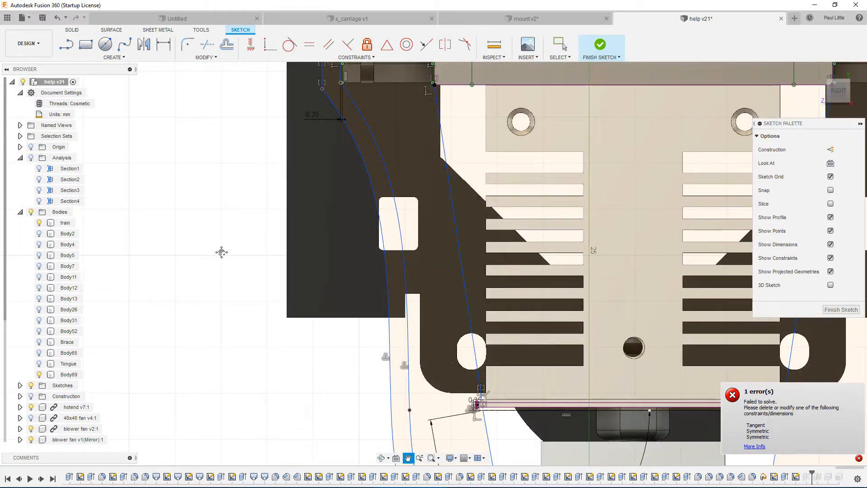
middle_drag(221, 252, 201, 389)
scroll(280, 209, up, 5)
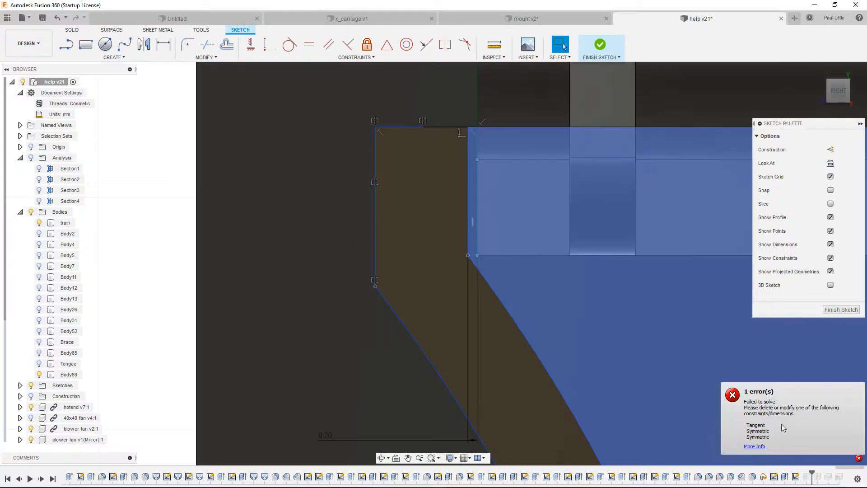
scroll(534, 295, down, 5)
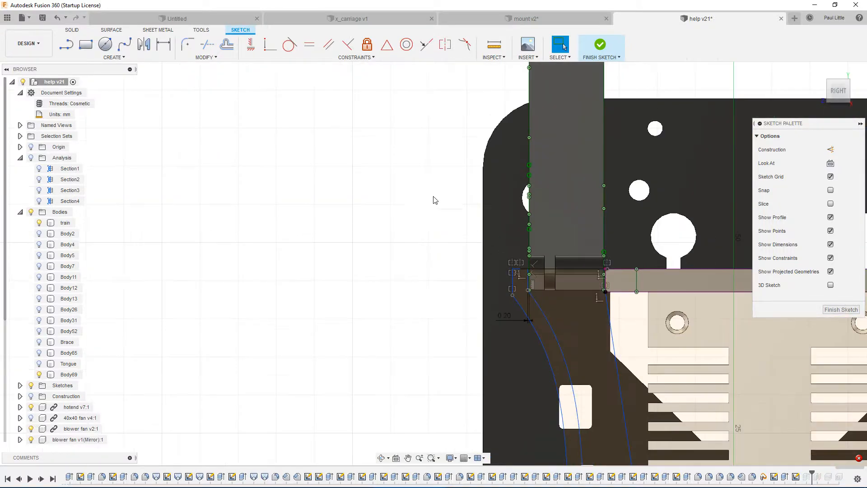
middle_drag(515, 302, 323, 123)
scroll(510, 307, down, 4)
middle_drag(533, 362, 441, 279)
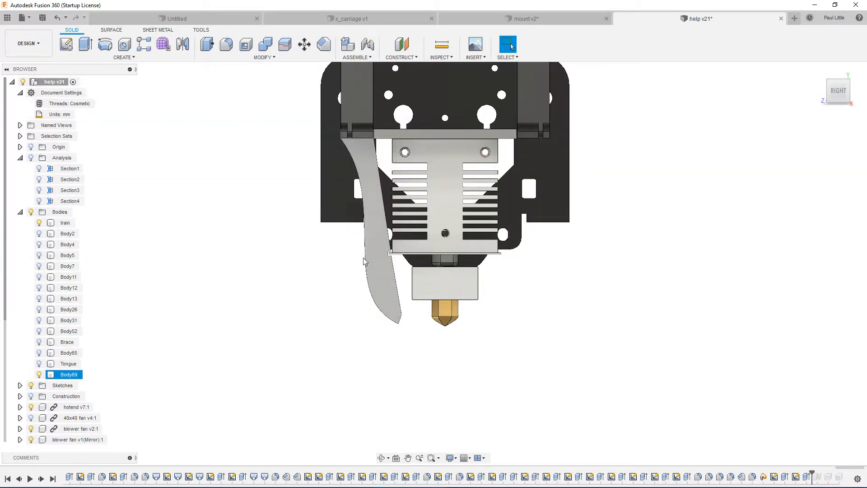
Check how the extruded duct body fits at the blower fan outlet and along the heatsink
scroll(354, 106, up, 6)
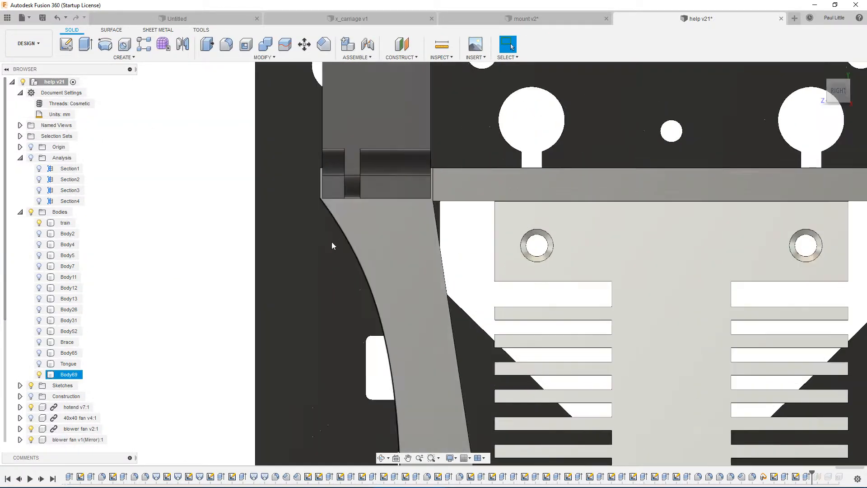
scroll(314, 191, up, 3)
scroll(314, 190, down, 9)
middle_drag(331, 172, 309, 103)
scroll(316, 183, up, 5)
middle_drag(244, 189, 280, 273)
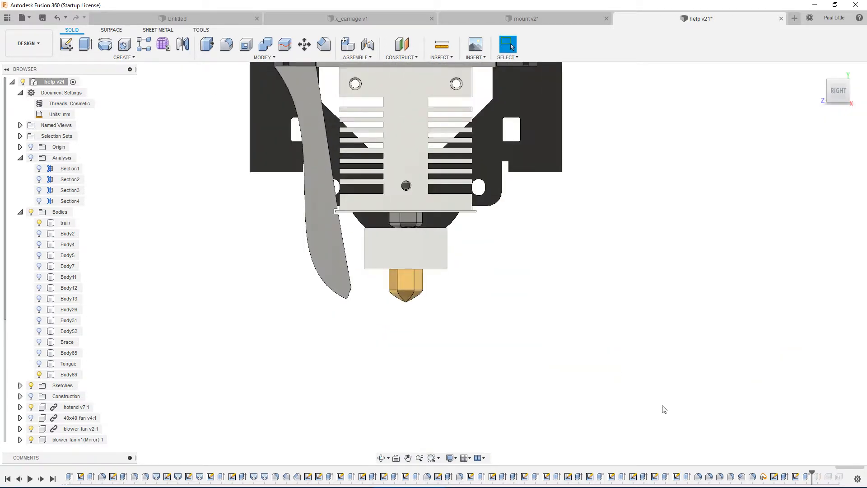
Edit the duct extrusion to include the outer wall strip and the mirrored duct profile
double_click(808, 479)
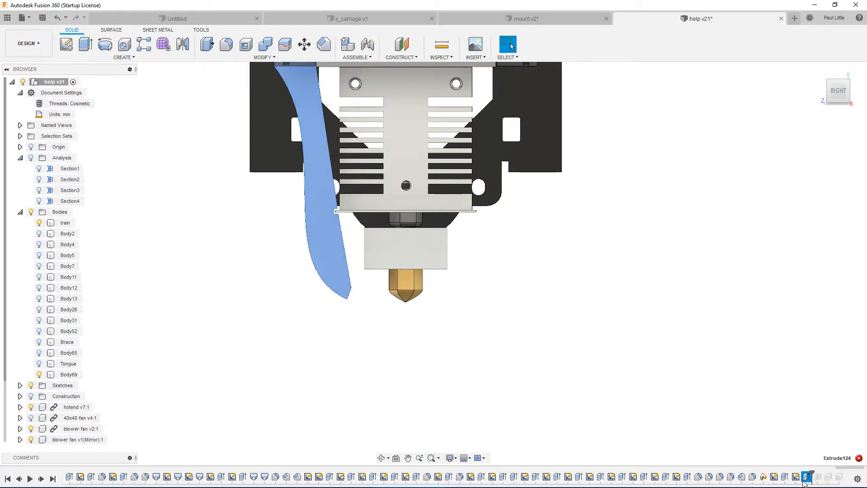
right_click(808, 480)
click(813, 391)
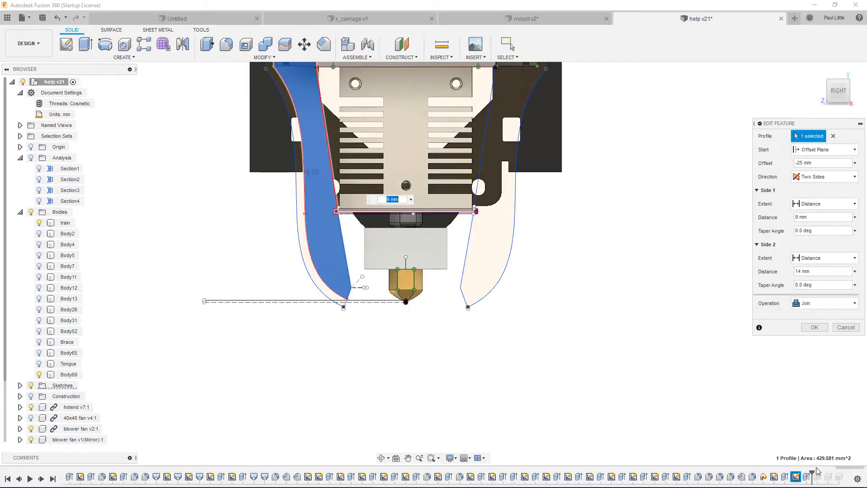
middle_drag(221, 186, 209, 279)
mouse_move(254, 250)
shift+middle_down()
mouse_move(254, 224)
mouse_move(242, 253)
shift+middle_up()
scroll(255, 214, up, 3)
click(253, 242)
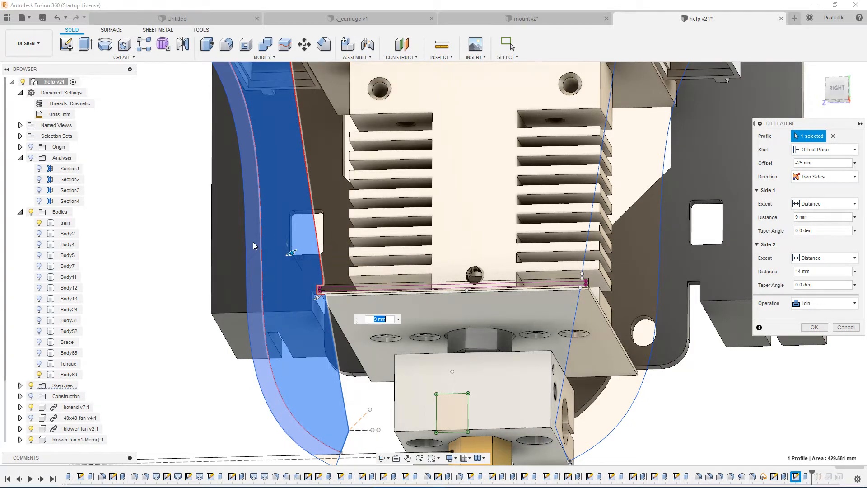
click(607, 389)
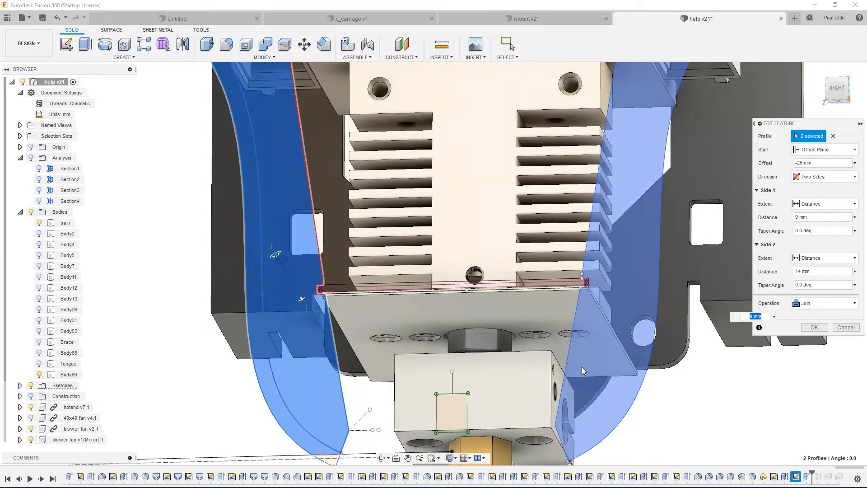
Set the edited duct extrusion's operation to New Body and apply the feature changes
scroll(466, 292, down, 2)
shift+middle_drag(332, 249, 452, 145)
scroll(624, 213, down, 4)
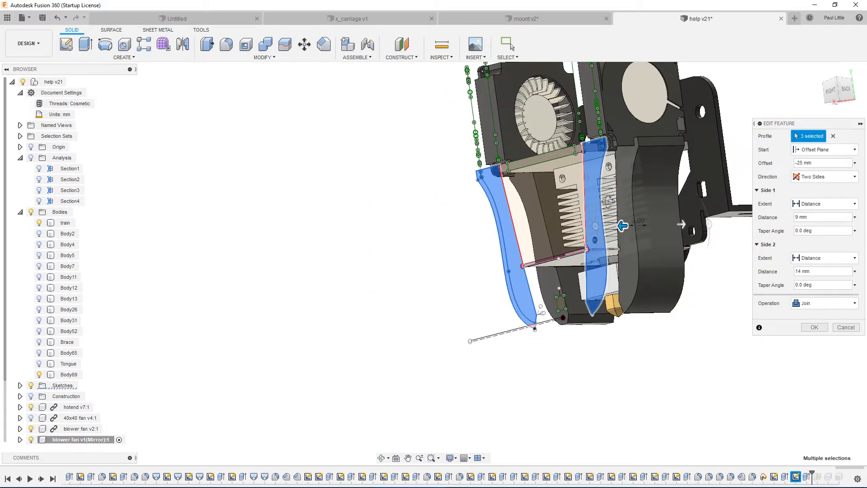
shift+middle_drag(607, 204, 601, 171)
middle_drag(519, 322, 430, 445)
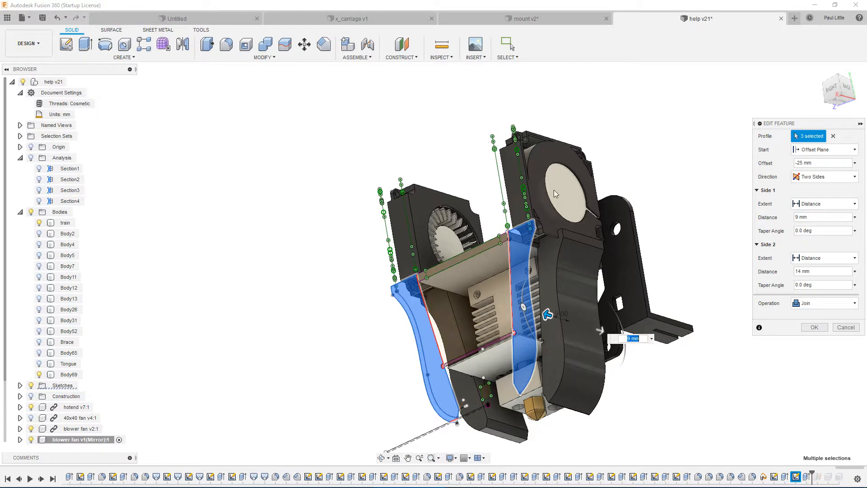
scroll(550, 227, up, 5)
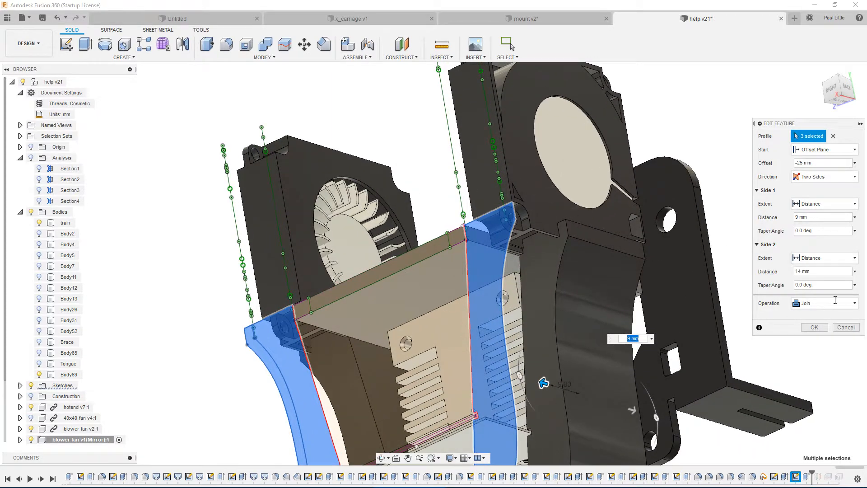
click(814, 303)
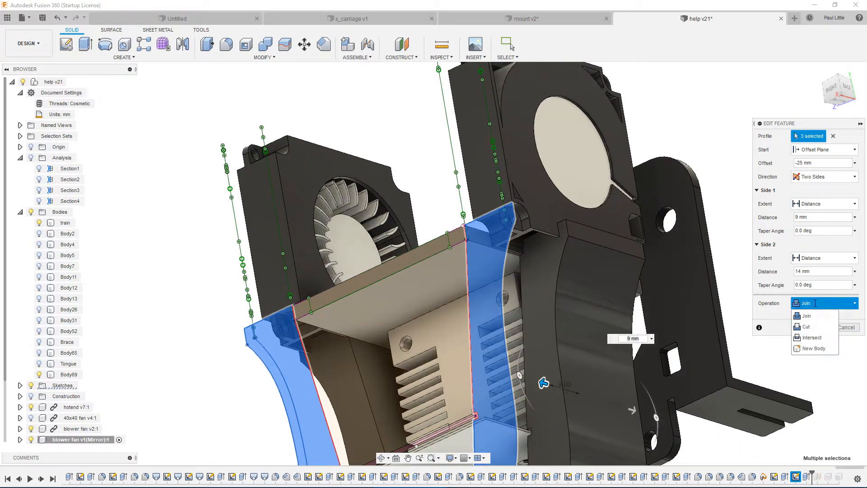
click(823, 348)
shift+middle_drag(296, 209, 281, 188)
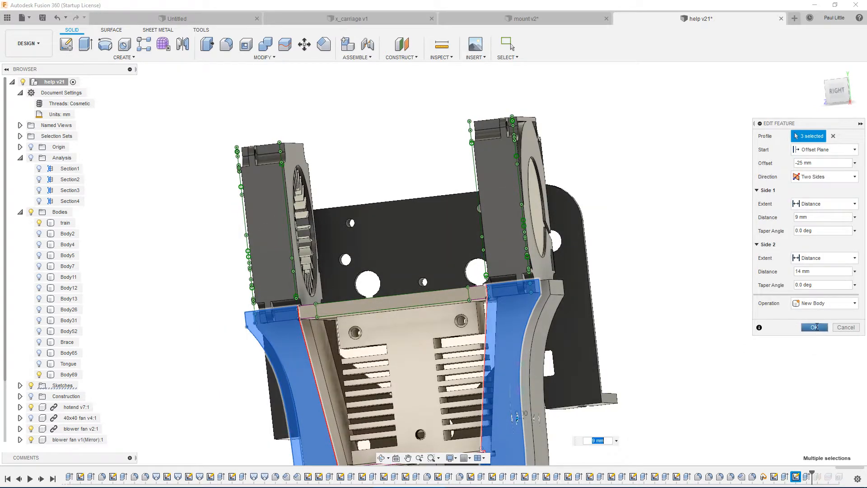
click(815, 326)
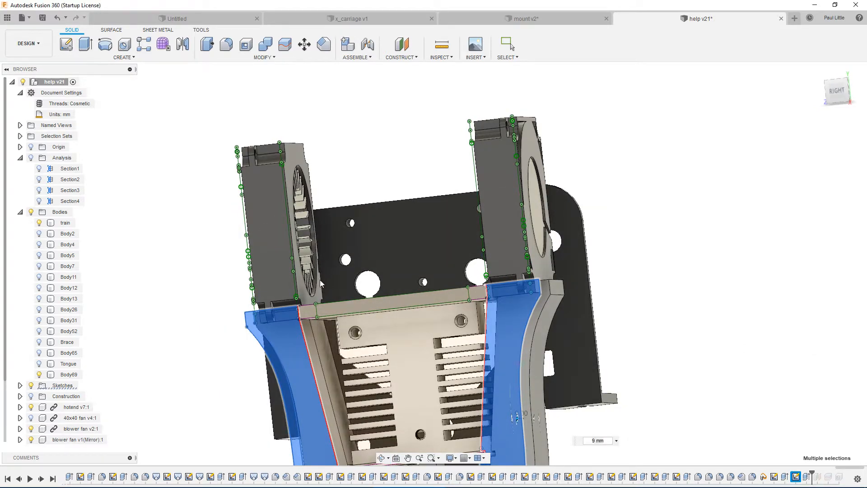
Examine both extruded ducts around the fans, heatsink and nozzle from several angles
mouse_move(400, 183)
shift+middle_down()
mouse_move(342, 178)
mouse_move(364, 153)
shift+middle_up()
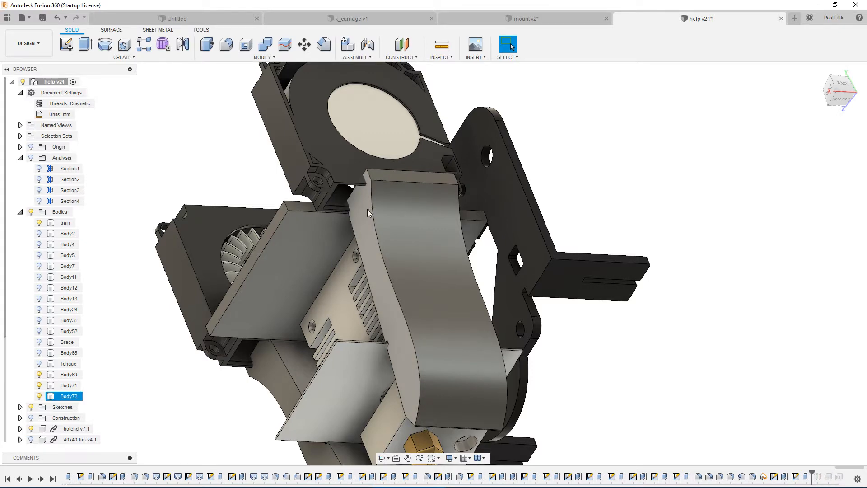
mouse_move(168, 184)
shift+middle_down()
mouse_move(223, 203)
mouse_move(218, 192)
shift+middle_up()
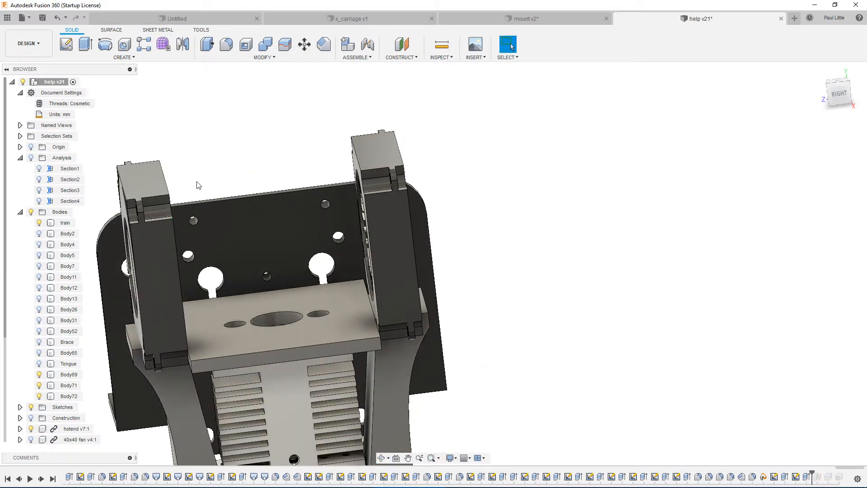
mouse_move(854, 482)
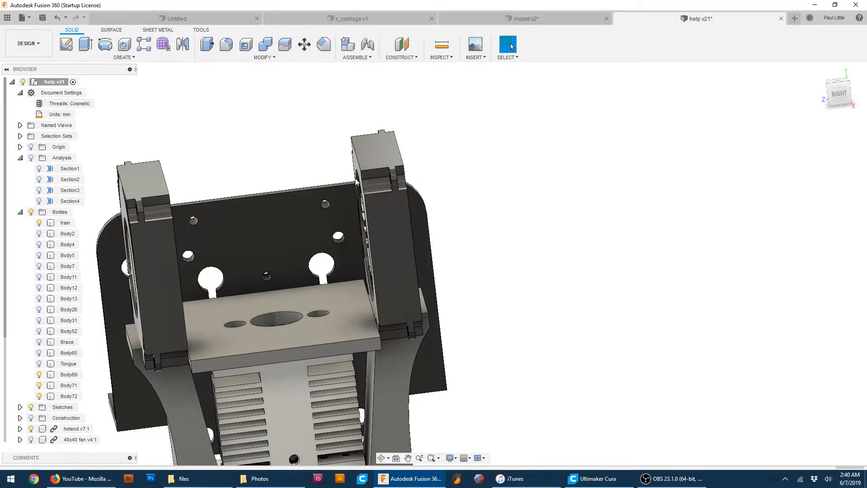
scroll(274, 147, up, 1)
scroll(275, 147, down, 3)
middle_drag(185, 170, 386, 102)
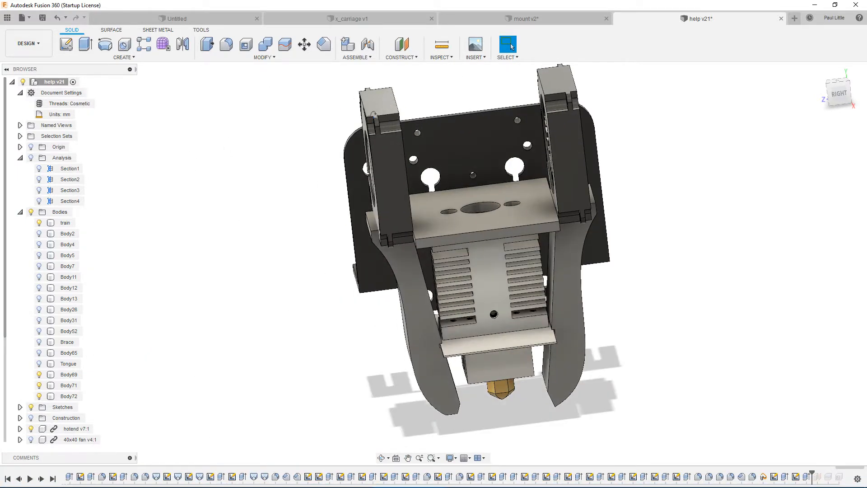
mouse_move(282, 253)
shift+middle_down()
mouse_move(281, 222)
mouse_move(294, 199)
mouse_move(285, 199)
shift+middle_up()
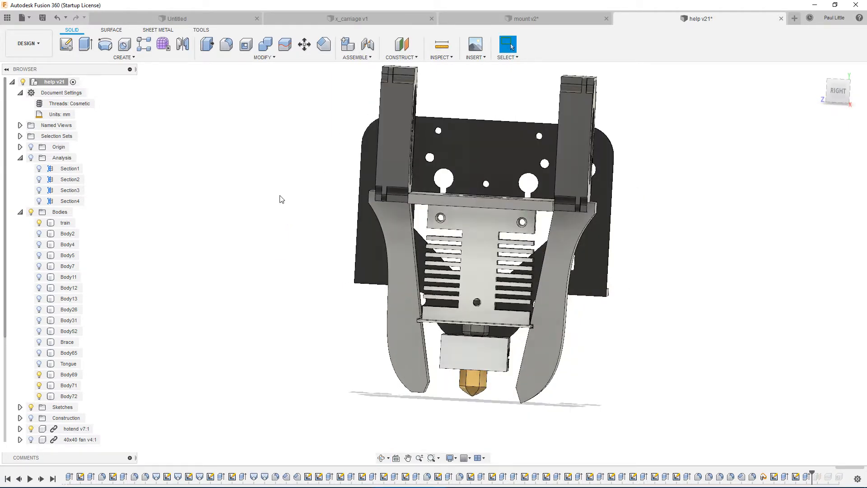
scroll(260, 185, down, 3)
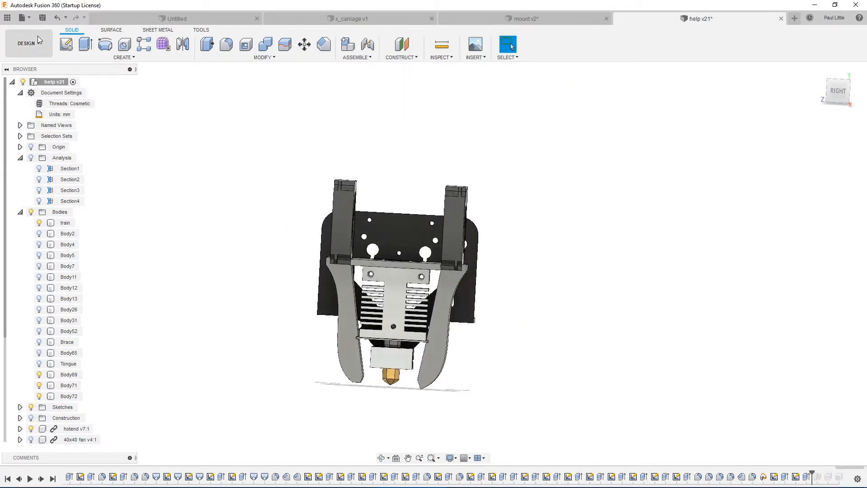
Save a copy of the design under the name "howto"
click(24, 23)
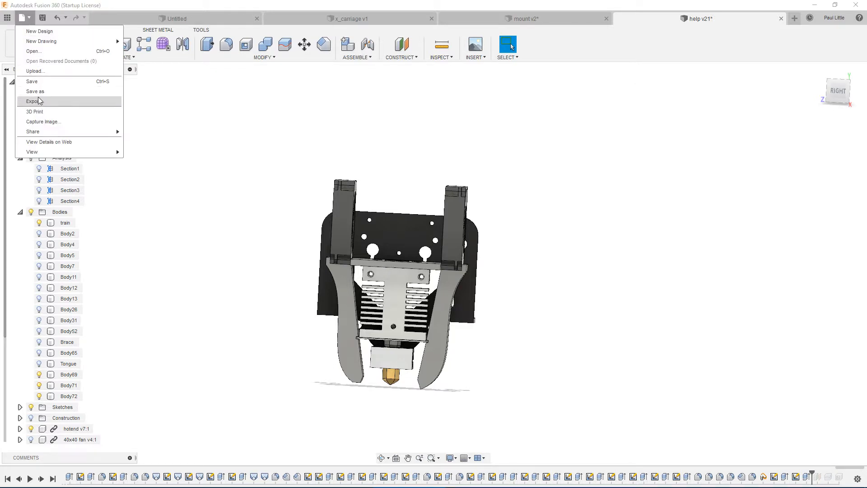
click(42, 93)
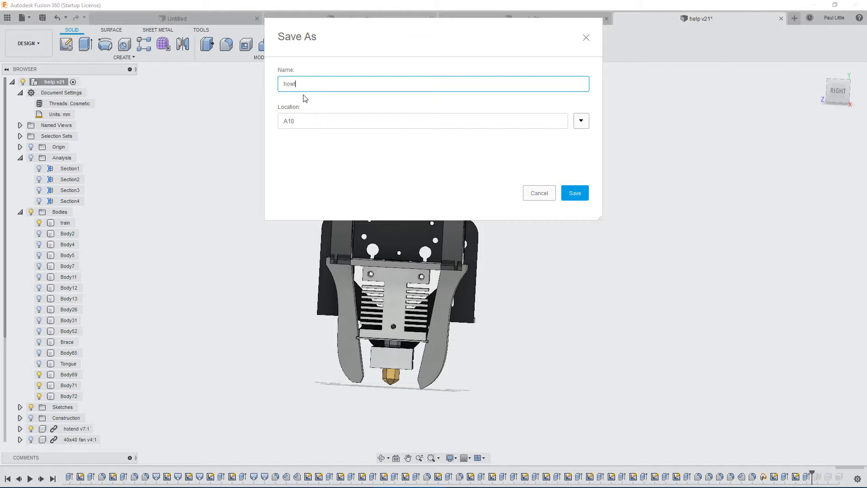
text(howto)
click(576, 194)
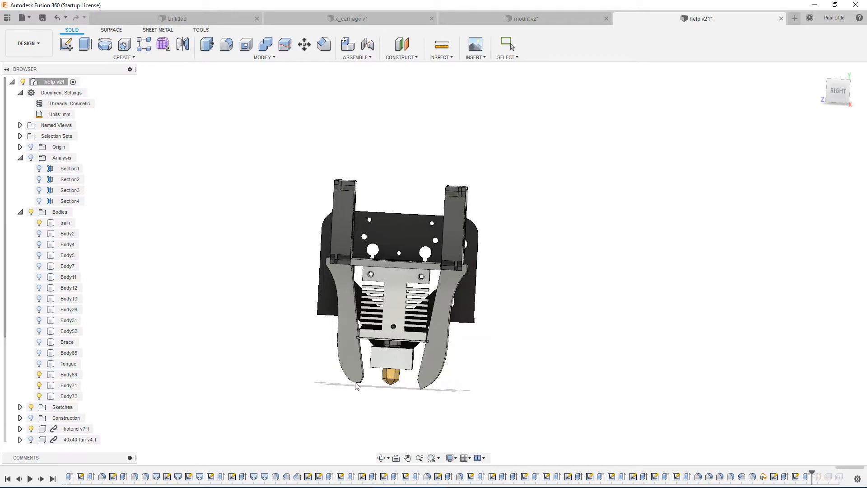
Reopen the duct profile sketch for editing, facing it in the right-side view
scroll(388, 383, up, 5)
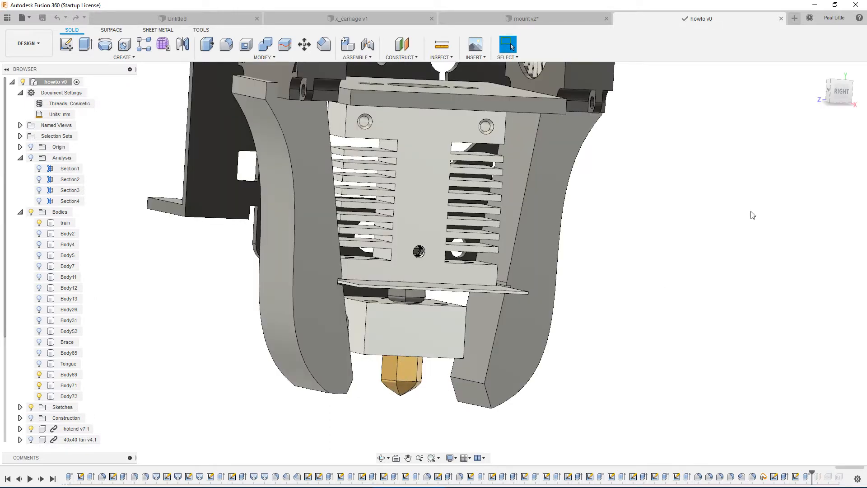
click(841, 91)
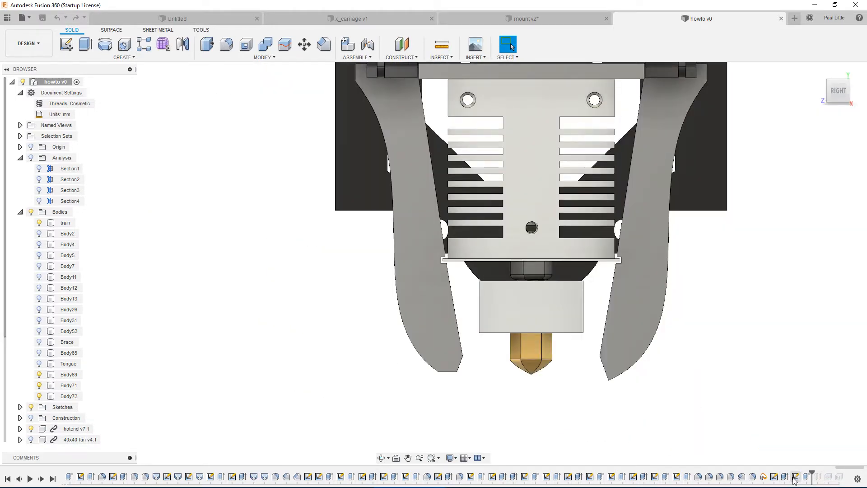
double_click(796, 477)
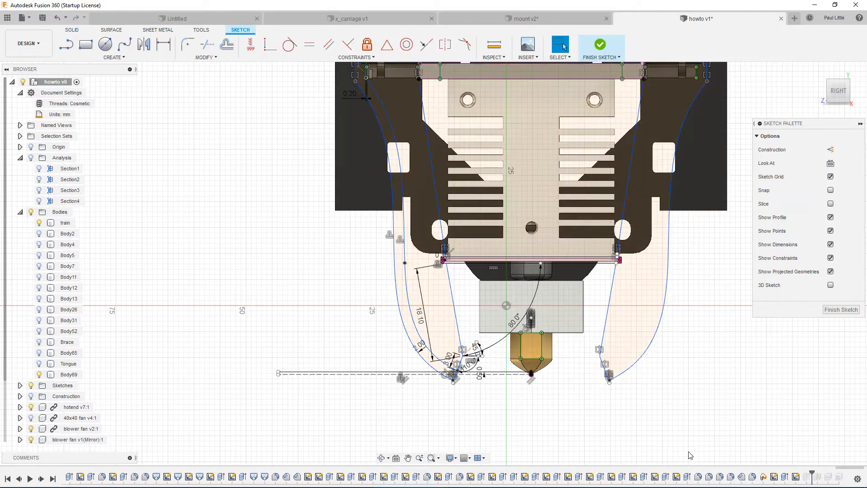
scroll(517, 399, up, 5)
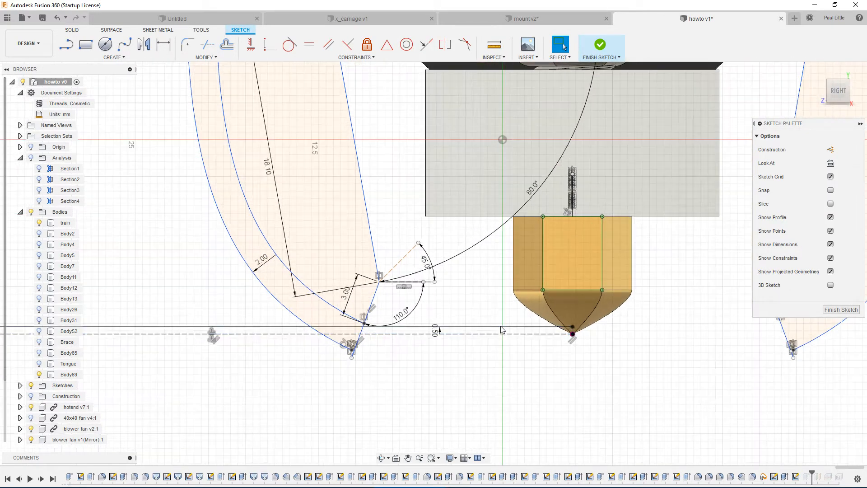
Mirror the horizontal clearance line above the nozzle tip about the nozzle's vertical centre line and finish the sketch
click(519, 326)
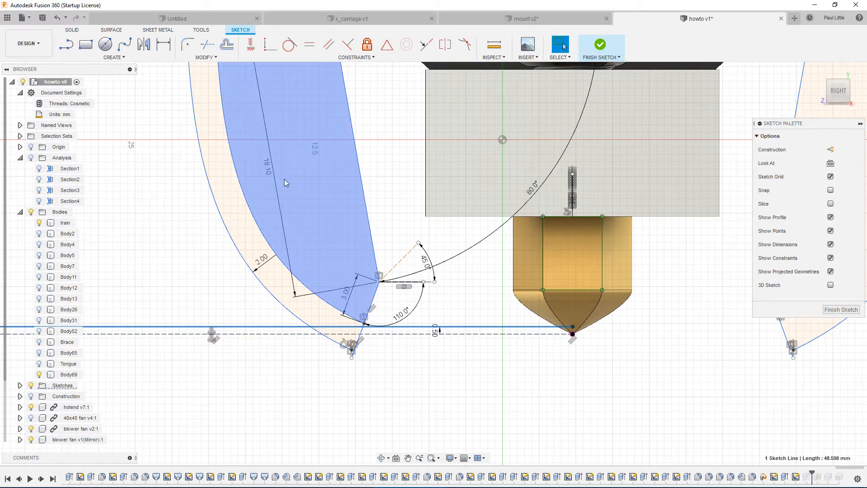
click(112, 57)
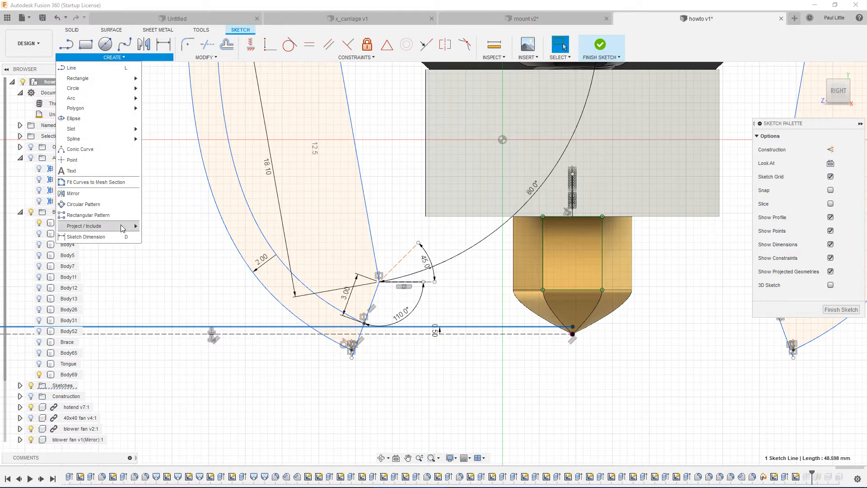
click(73, 194)
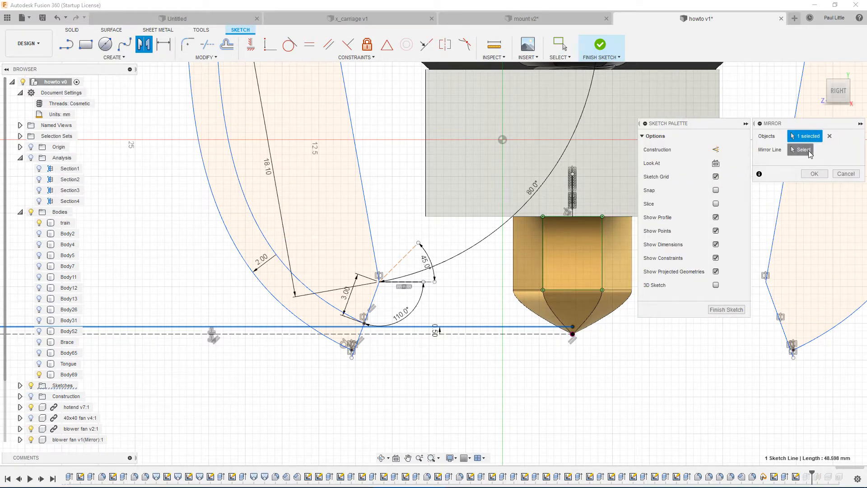
scroll(583, 335, up, 2)
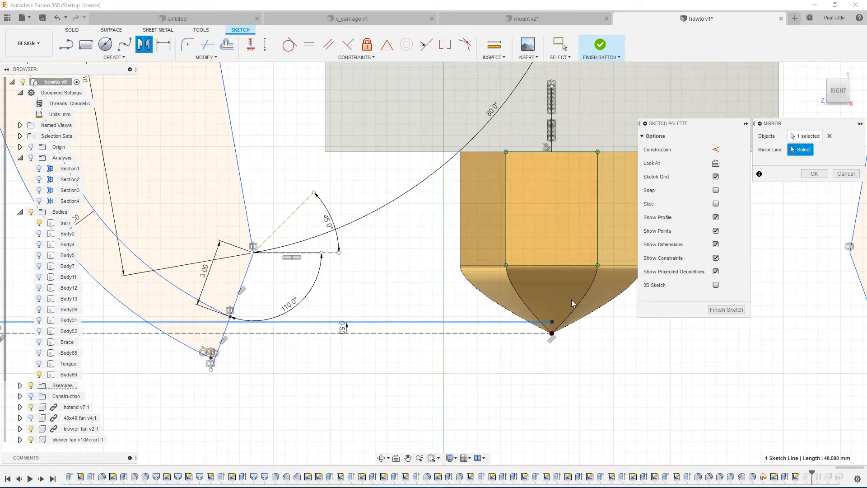
click(553, 145)
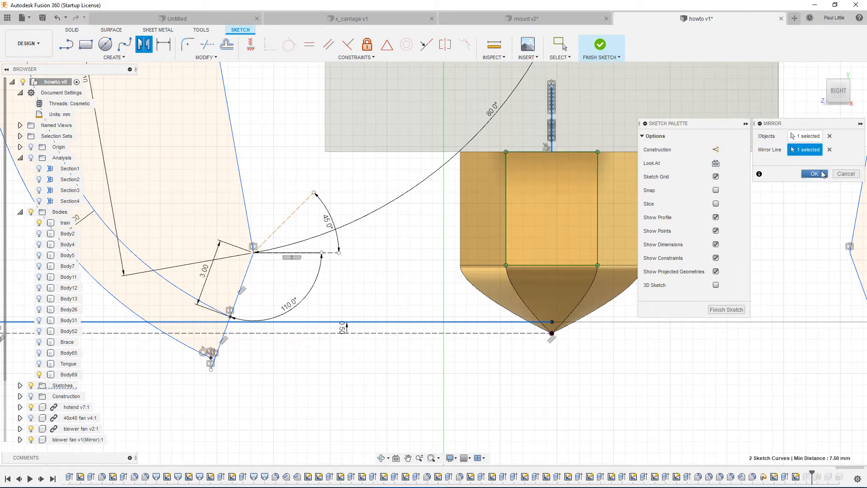
click(815, 174)
mouse_move(704, 281)
middle_down()
mouse_move(540, 244)
mouse_move(444, 244)
middle_up()
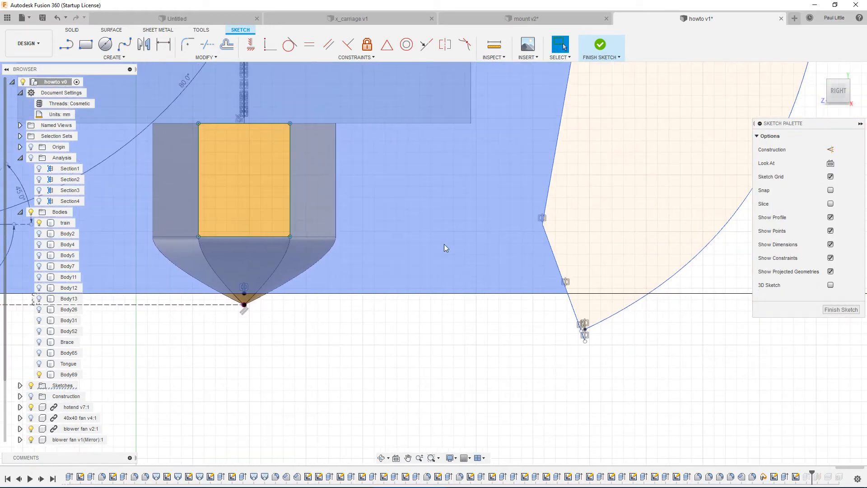
scroll(443, 244, down, 5)
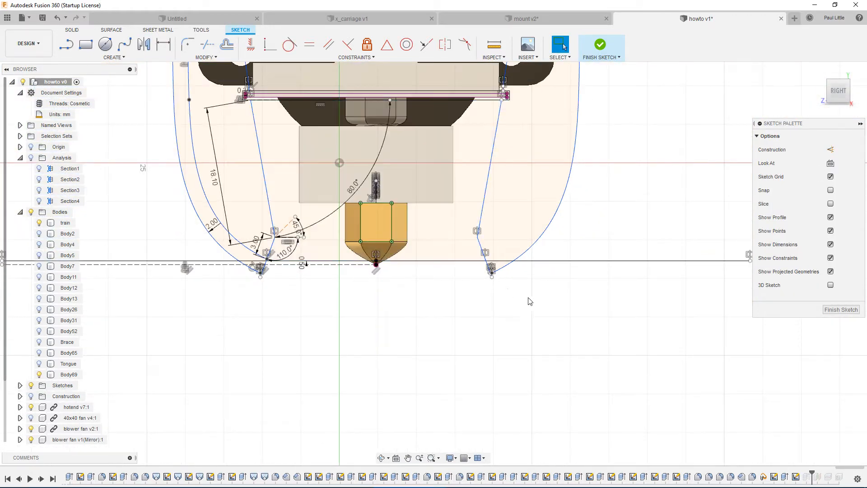
click(601, 45)
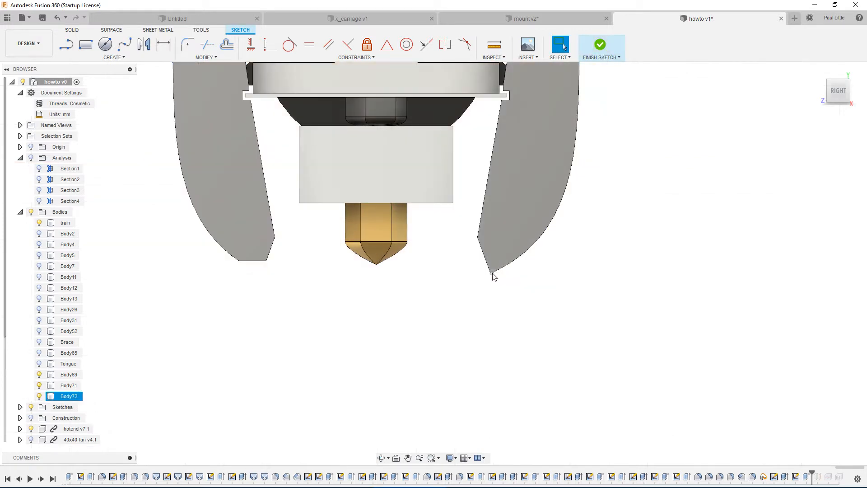
Edit the duct extrusion to exclude the mirrored duct's pointed tip below the clearance line, and inspect both trimmed ducts
click(806, 477)
right_click(806, 477)
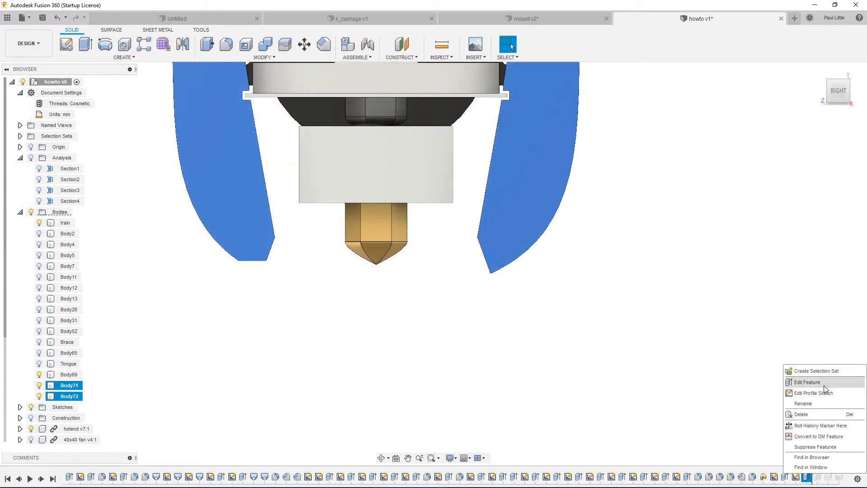
click(807, 382)
scroll(497, 270, up, 5)
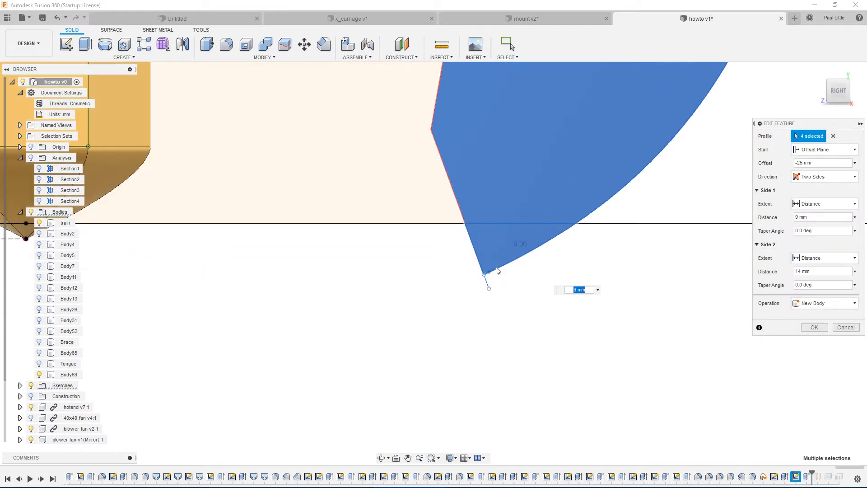
click(481, 244)
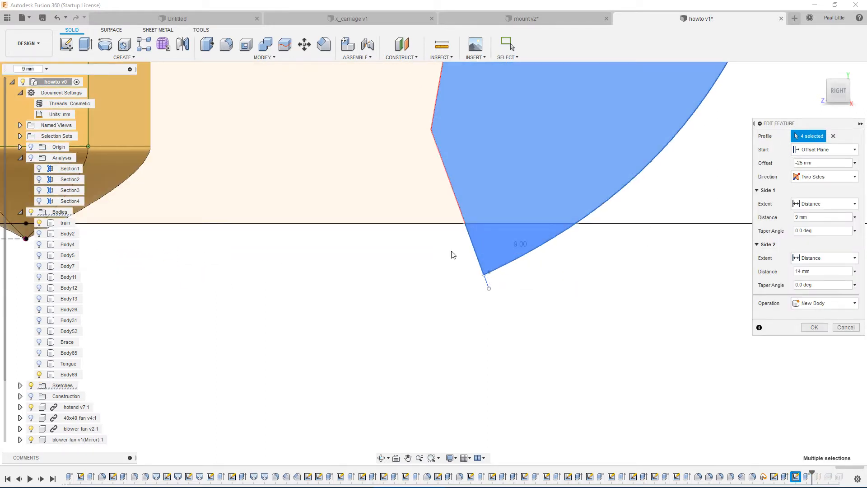
scroll(354, 316, down, 5)
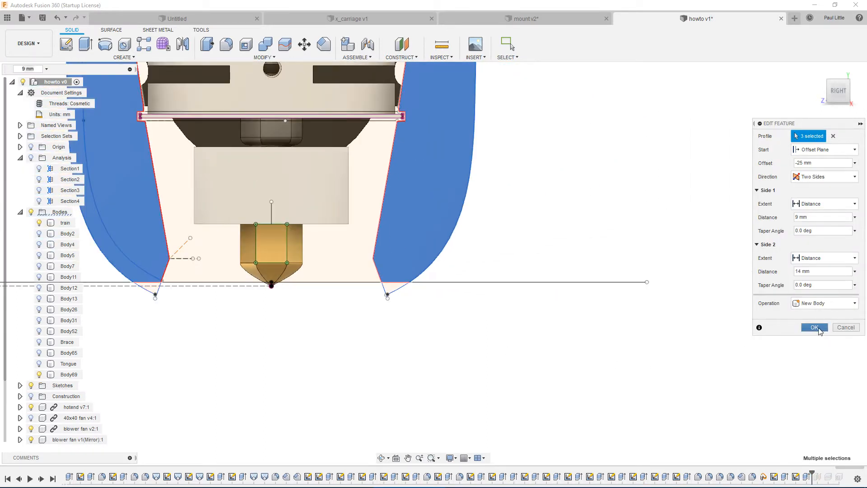
click(814, 327)
mouse_move(283, 323)
shift+middle_down()
mouse_move(276, 315)
mouse_move(310, 294)
mouse_move(286, 284)
mouse_move(291, 295)
mouse_move(267, 316)
mouse_move(318, 327)
mouse_move(284, 327)
shift+middle_up()
scroll(289, 276, down, 5)
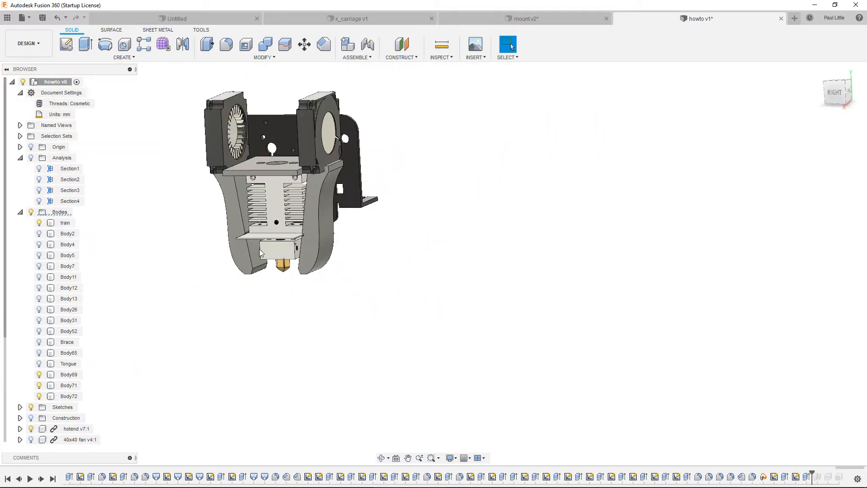
shift+middle_drag(229, 232, 256, 192)
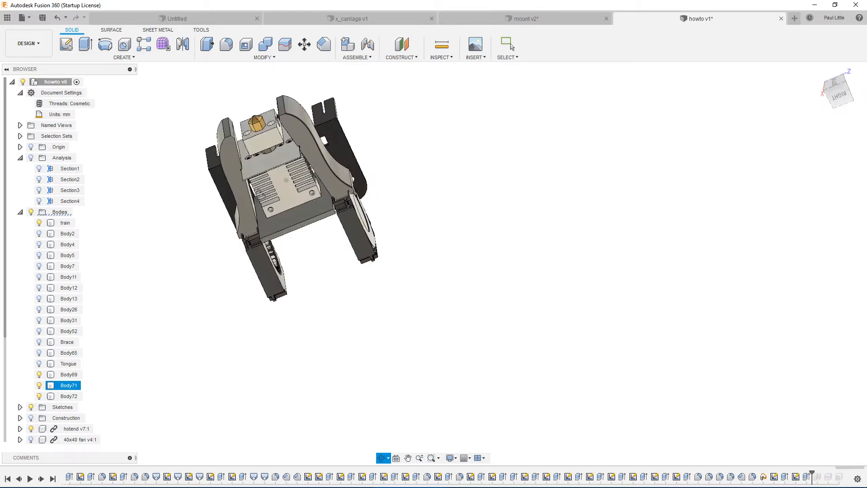
Switch to Ultimaker Cura, return to the Prepare stage and move the brace plate model off the build plate along X
click(634, 479)
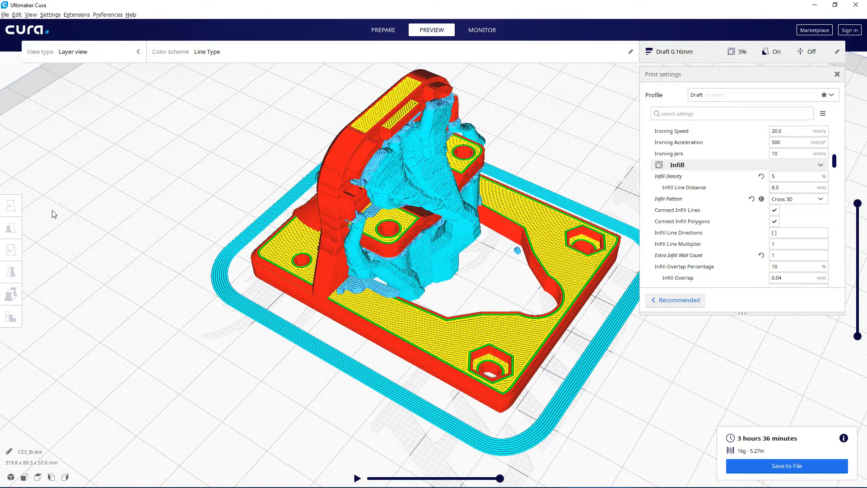
scroll(152, 225, down, 10)
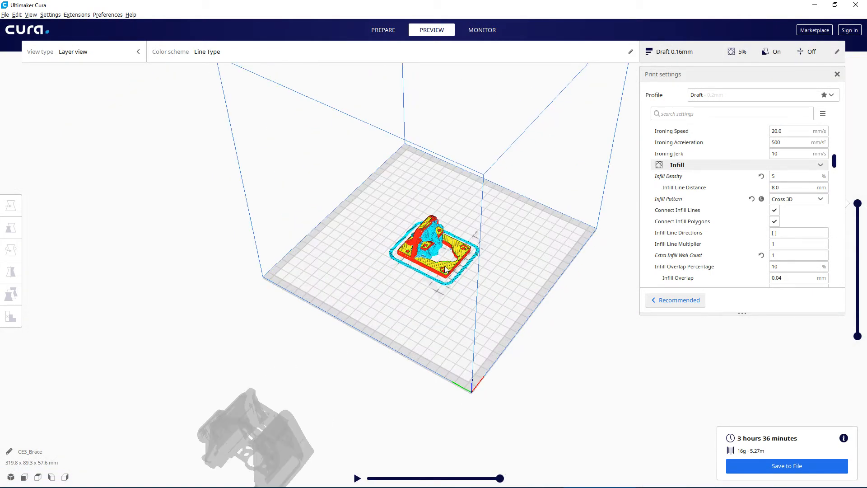
click(425, 239)
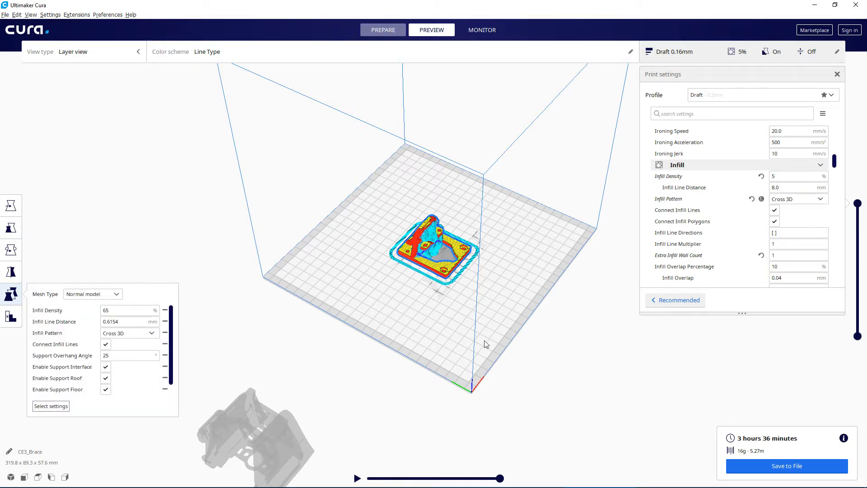
right_drag(543, 343, 407, 338)
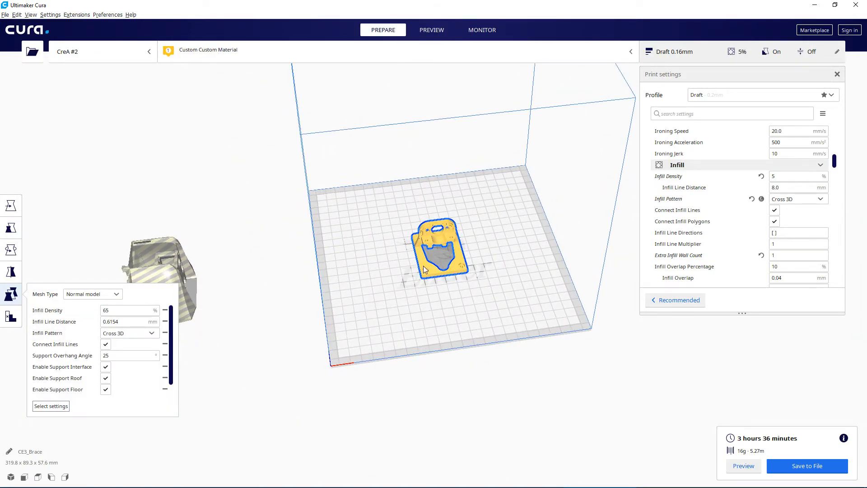
click(9, 216)
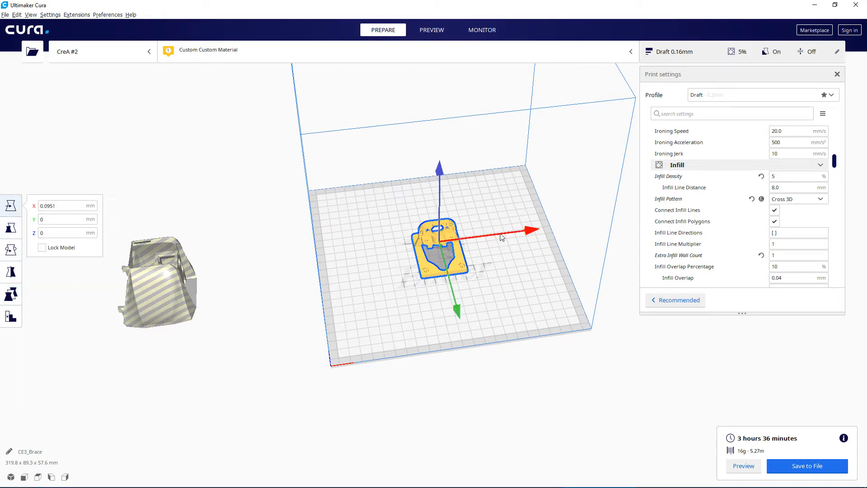
drag(502, 237, 632, 224)
Move the large twin-duct model along X onto the build plate, to about X 28.9 mm
click(143, 294)
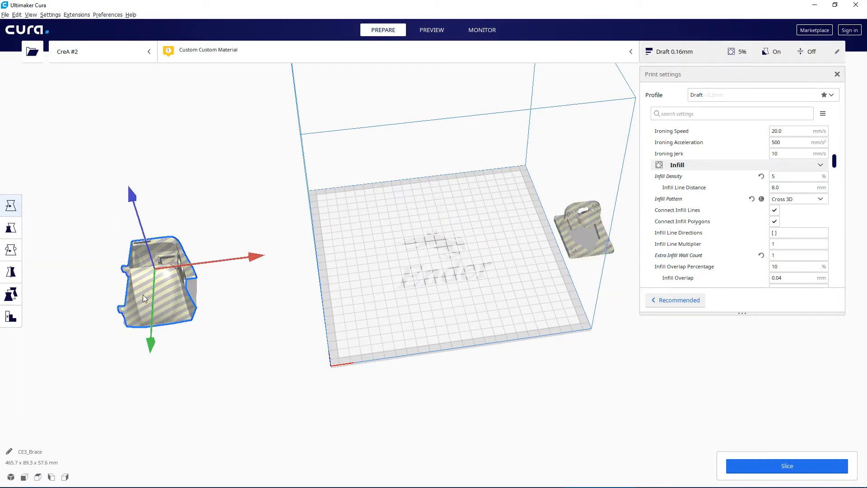
click(335, 264)
click(152, 291)
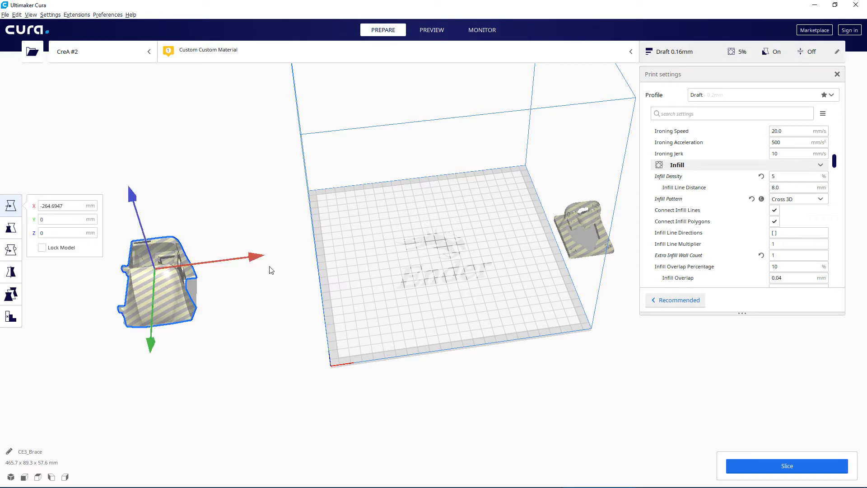
drag(250, 260, 569, 237)
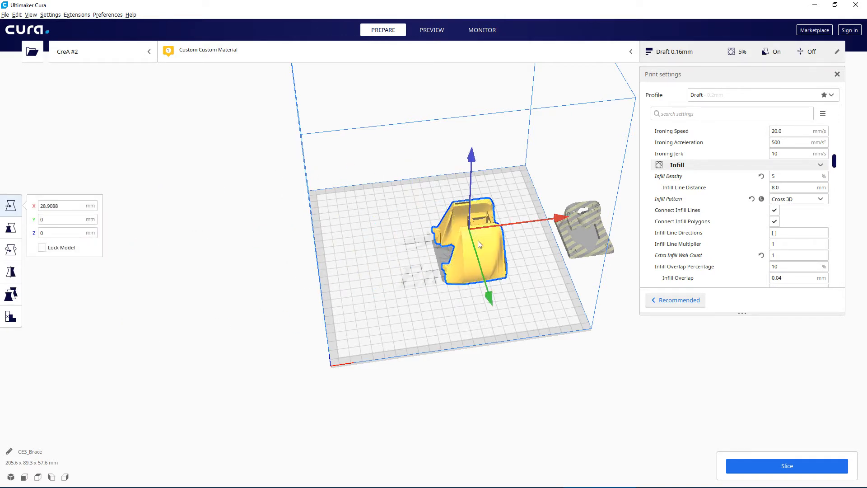
Reposition the twin-duct model near the plate's centre, at about X -4.8 and Y 10.4 mm, and start slicing
click(545, 224)
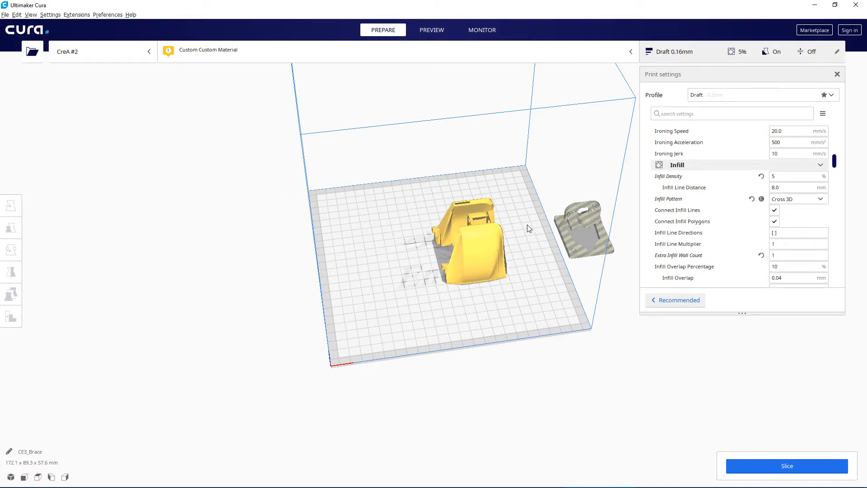
click(464, 245)
click(560, 220)
click(495, 255)
click(547, 225)
click(486, 257)
drag(478, 245, 445, 256)
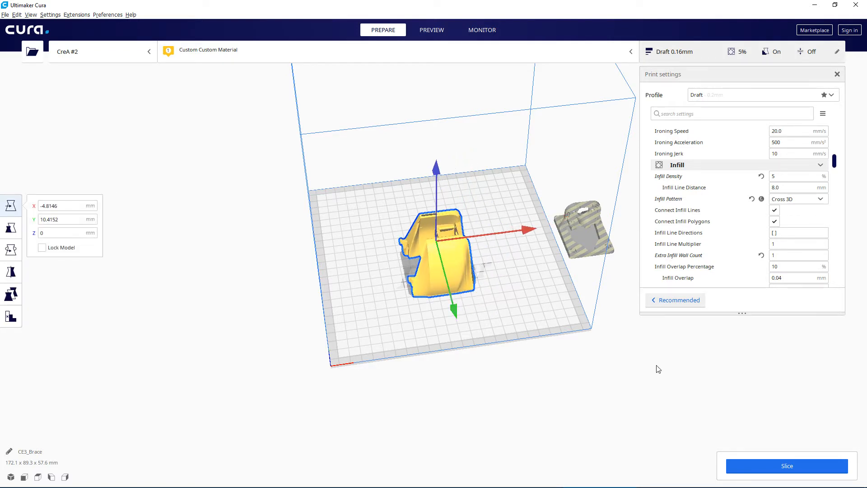
click(757, 467)
Examine the twin-duct model's back plate, underside overhangs, duct walls and side mounting bracket from several angles
click(519, 234)
right_drag(519, 234, 424, 274)
scroll(485, 288, up, 4)
right_drag(349, 306, 250, 140)
scroll(250, 141, up, 3)
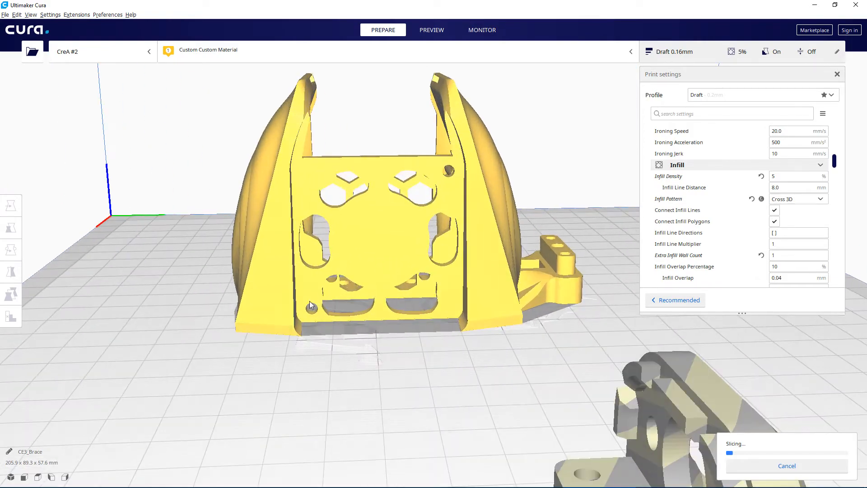
right_drag(144, 312, 460, 280)
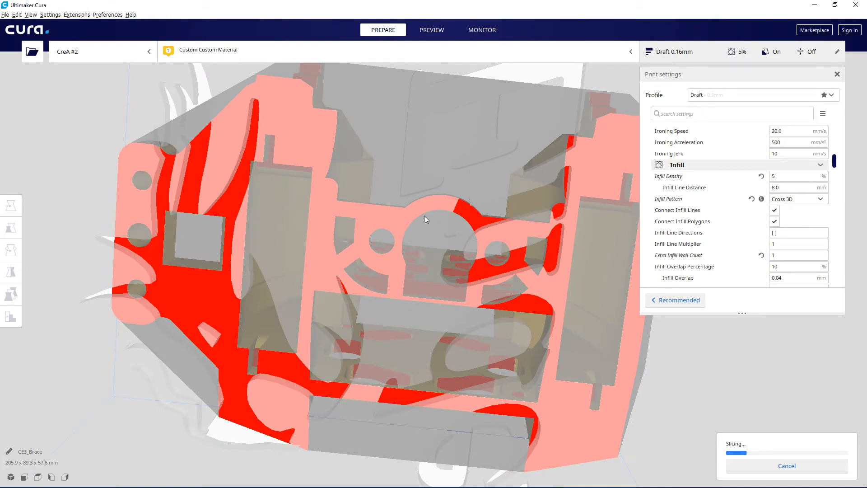
right_drag(447, 221, 391, 276)
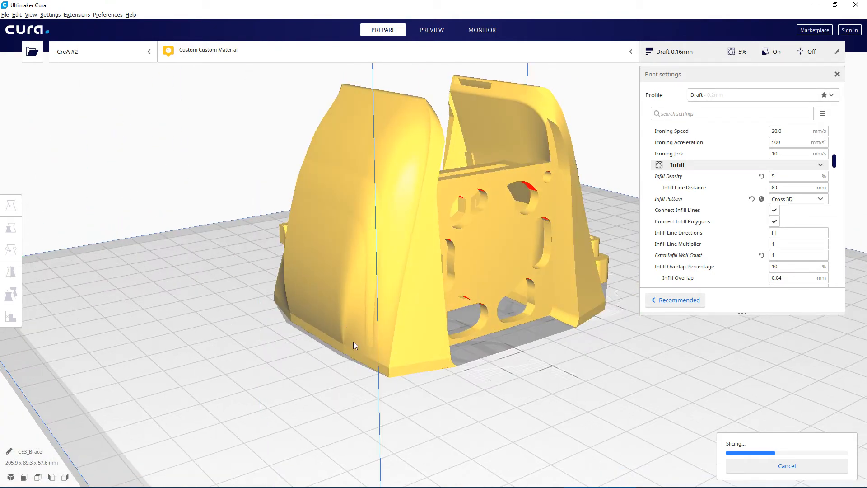
scroll(369, 339, down, 3)
right_drag(369, 340, 404, 308)
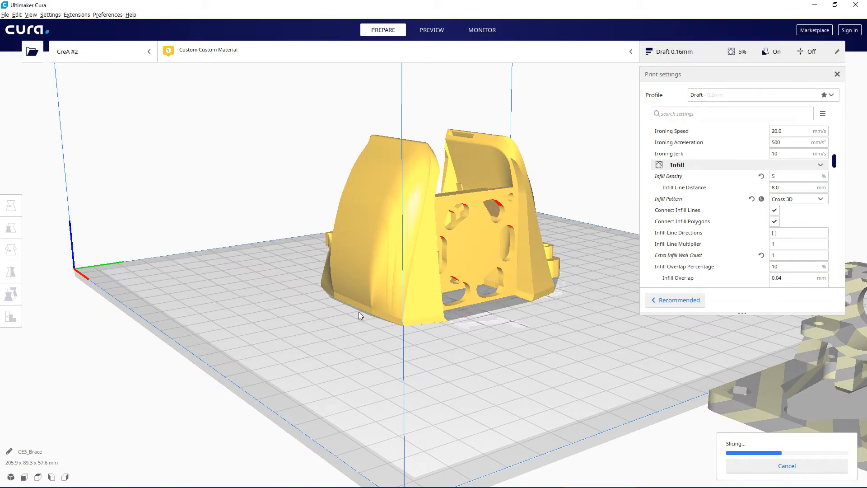
right_drag(502, 301, 121, 310)
scroll(317, 378, up, 5)
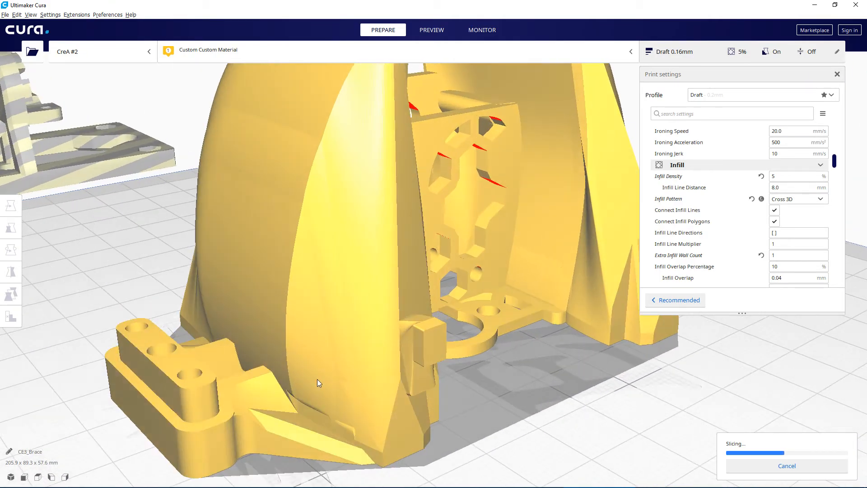
right_drag(355, 368, 324, 285)
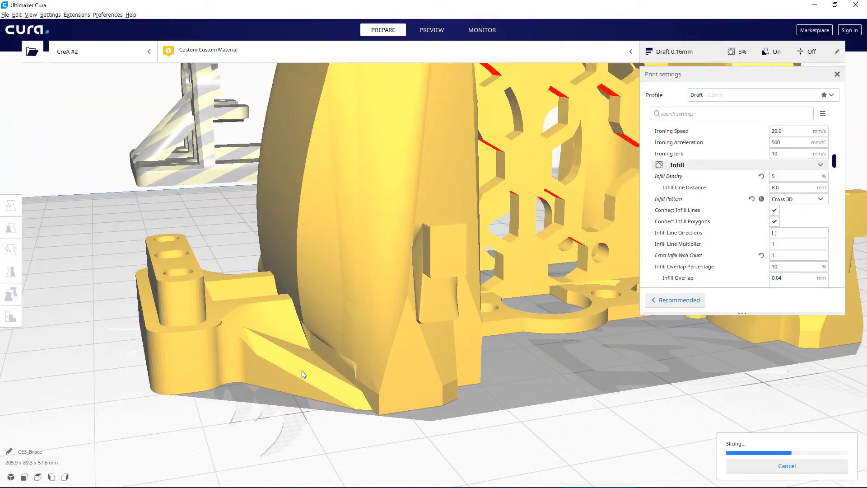
right_drag(286, 351, 300, 357)
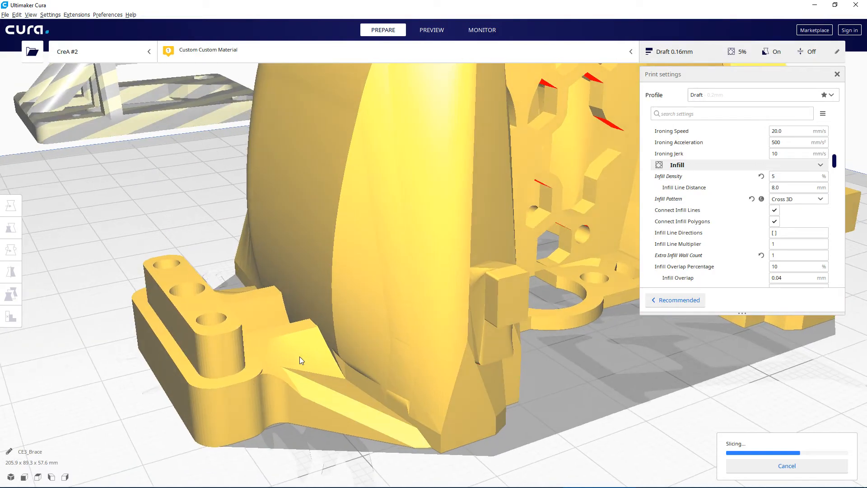
Examine the twin-duct model's side mounting bracket, its three holes and the adjoining duct's outer wall from several angles while slicing finishes
scroll(323, 239, down, 3)
right_drag(354, 211, 392, 356)
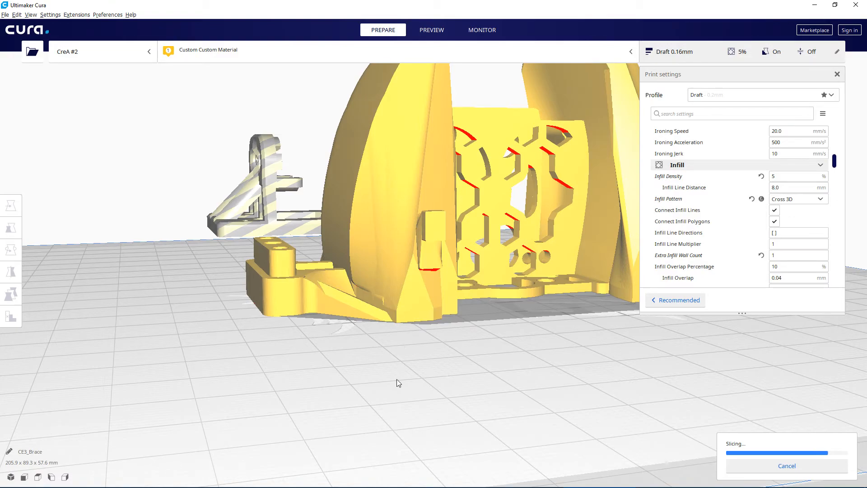
scroll(381, 242, down, 2)
right_drag(362, 208, 411, 389)
scroll(387, 371, up, 3)
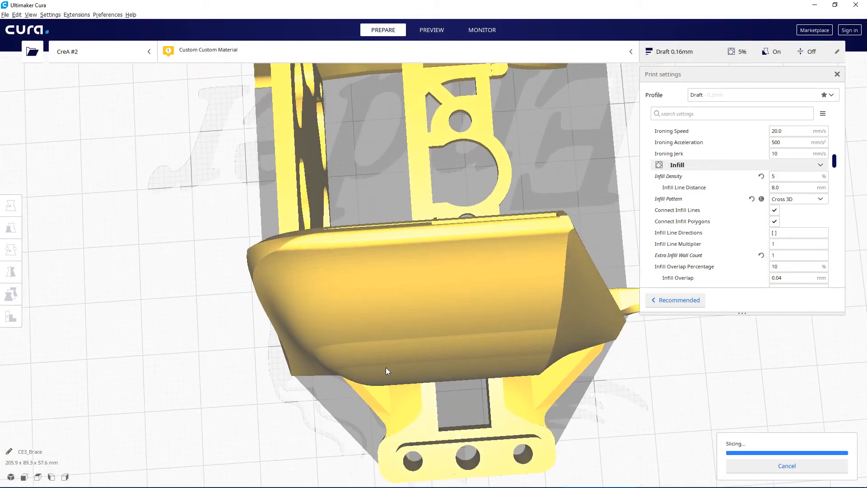
middle_drag(386, 368, 437, 237)
mouse_move(418, 289)
right_down()
mouse_move(478, 283)
mouse_move(409, 290)
right_up()
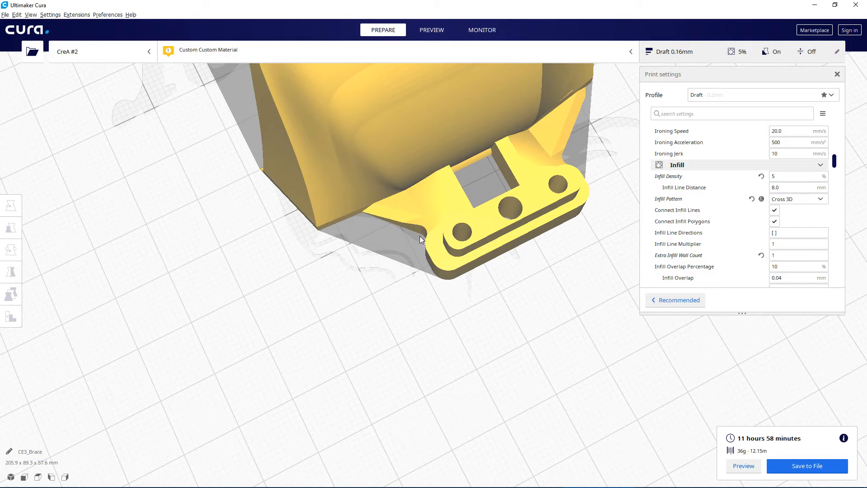
right_drag(580, 210, 296, 203)
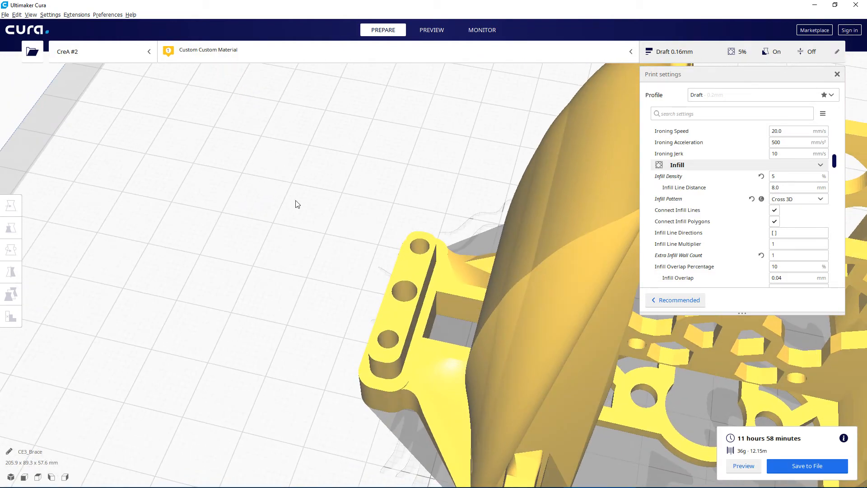
scroll(452, 251, down, 2)
middle_drag(451, 252, 531, 240)
right_drag(531, 239, 480, 284)
scroll(481, 284, up, 5)
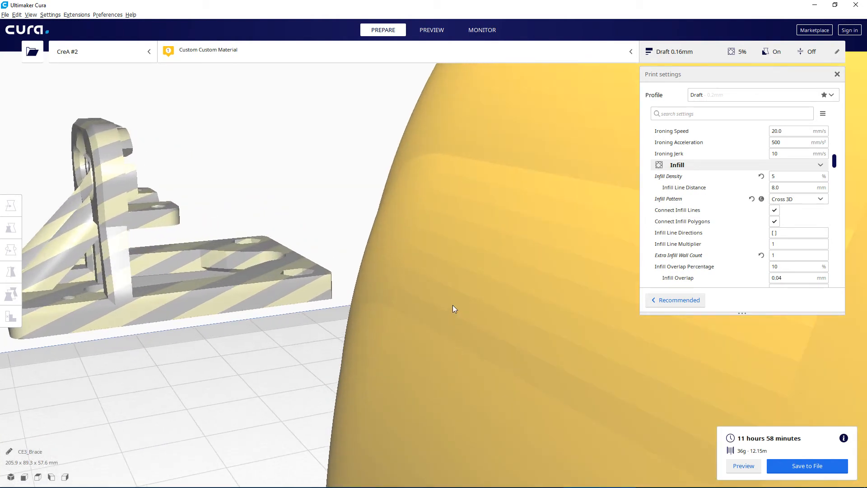
middle_drag(453, 305, 215, 196)
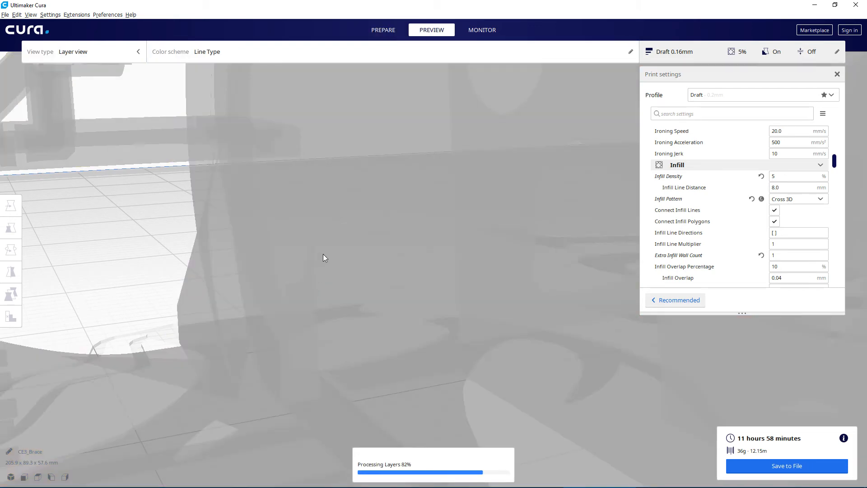
Examine the sliced layers of the side mounting bracket and the duct's curved outer wall in the layer preview, close up and as a whole
scroll(324, 257, down, 2)
scroll(319, 254, down, 4)
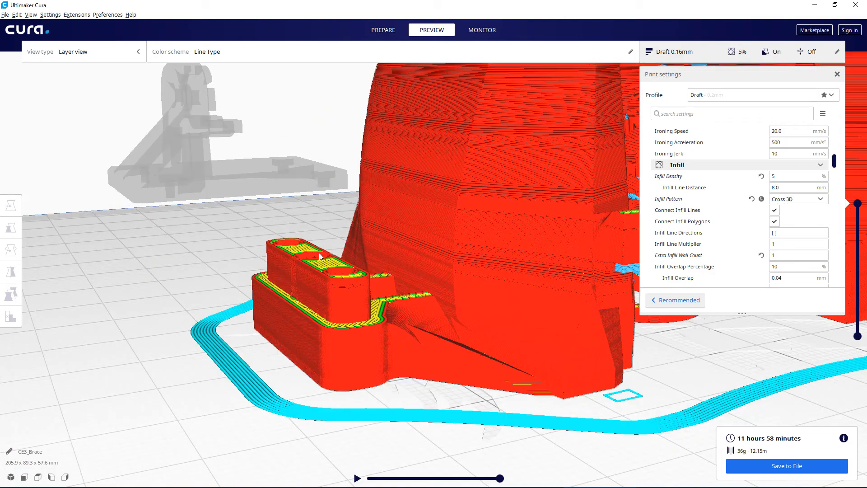
right_drag(400, 236, 473, 253)
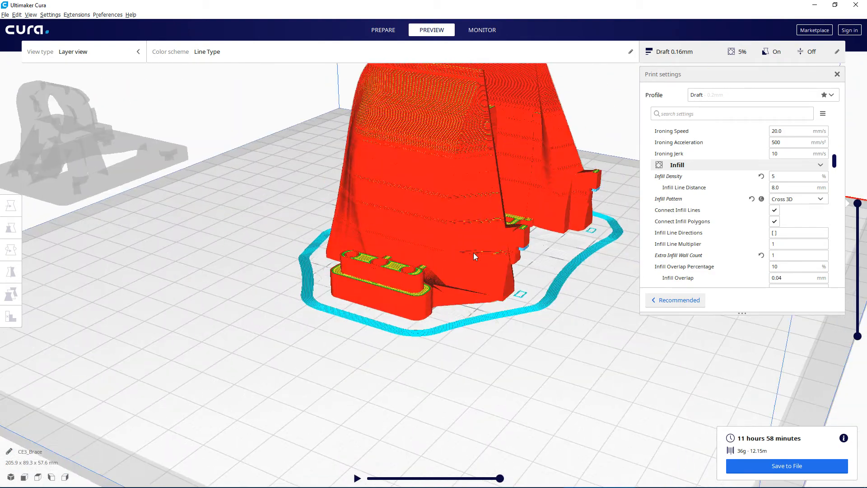
scroll(361, 346, up, 5)
scroll(350, 342, up, 8)
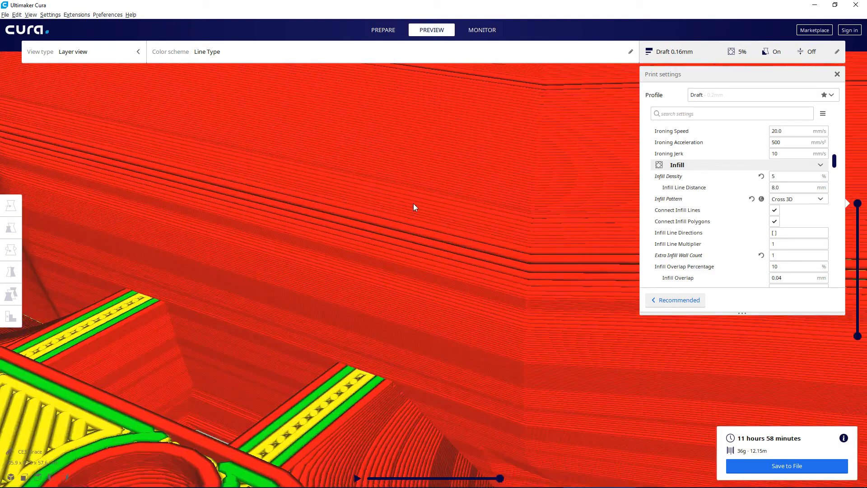
scroll(383, 235, down, 10)
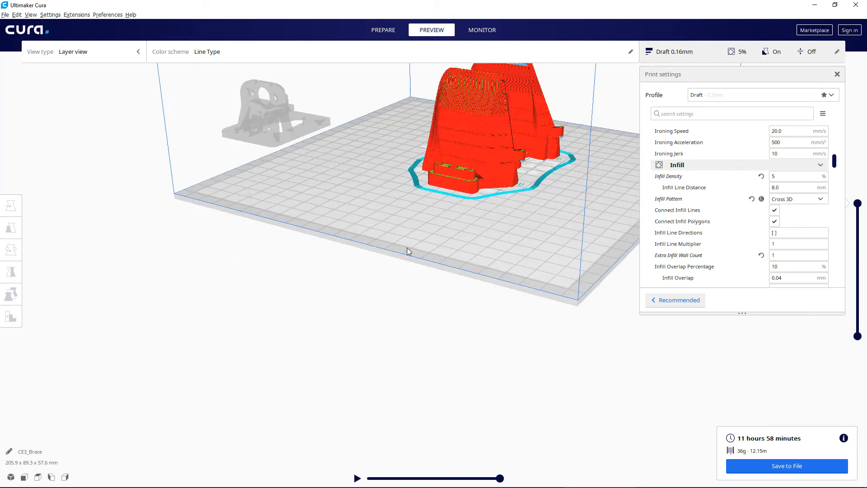
scroll(504, 210, up, 4)
scroll(503, 207, up, 8)
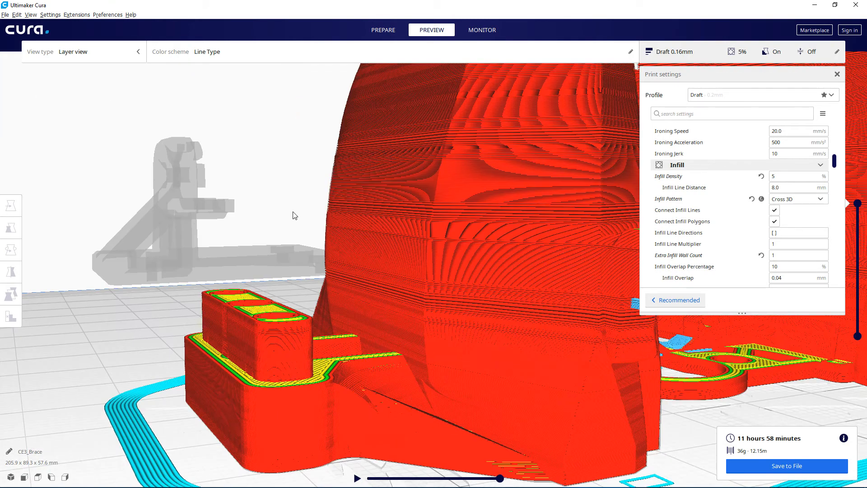
right_drag(293, 215, 281, 224)
scroll(329, 231, up, 5)
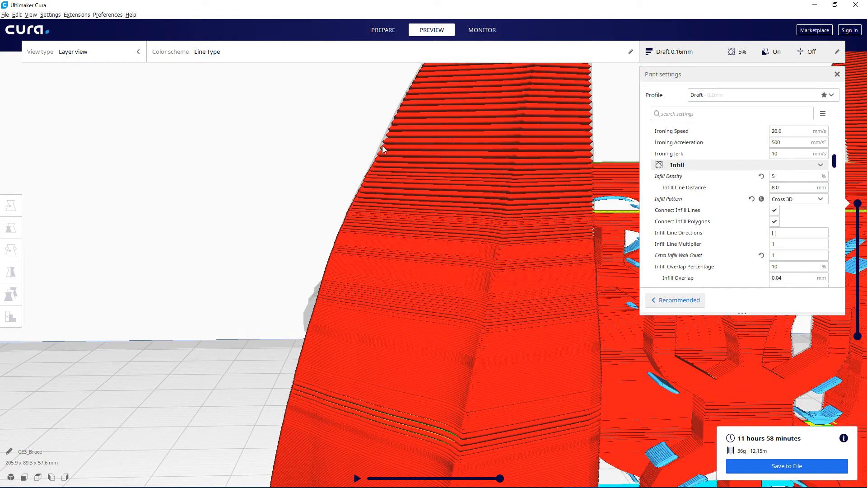
scroll(405, 106, down, 10)
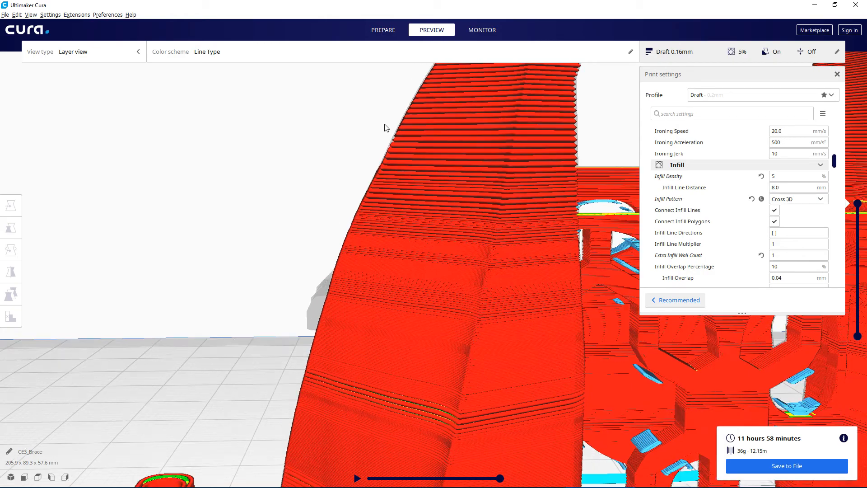
Inspect the layer preview of both duct tips, the back plate and the supports inside its openings, ending with the opposite side
right_drag(316, 239, 392, 296)
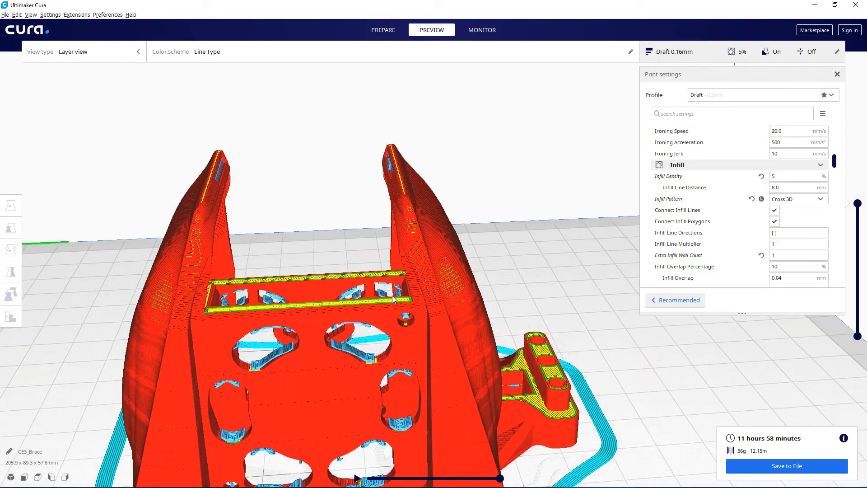
scroll(324, 392, up, 3)
middle_drag(323, 391, 361, 281)
right_drag(362, 281, 363, 294)
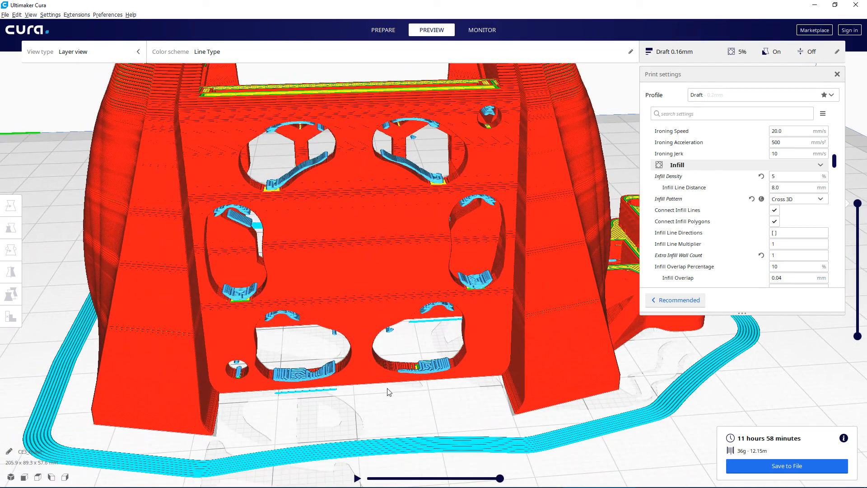
scroll(387, 391, up, 5)
scroll(313, 304, down, 5)
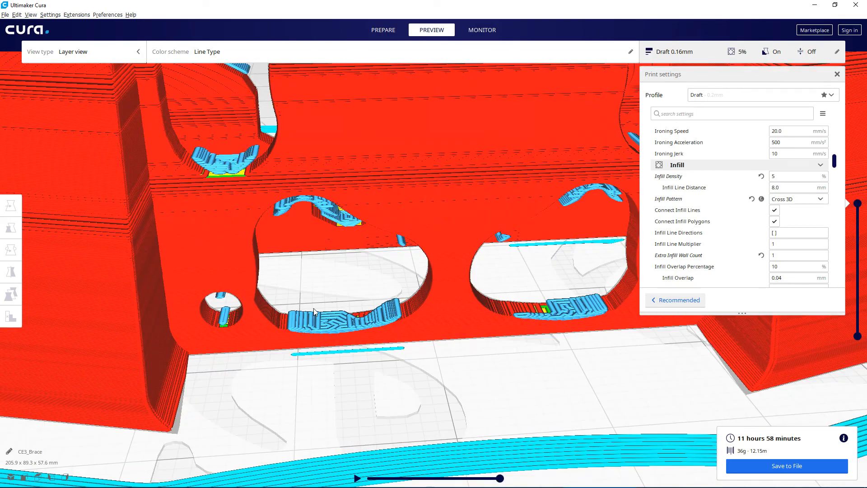
mouse_move(314, 308)
right_down()
mouse_move(307, 290)
mouse_move(304, 320)
right_up()
scroll(303, 316, down, 4)
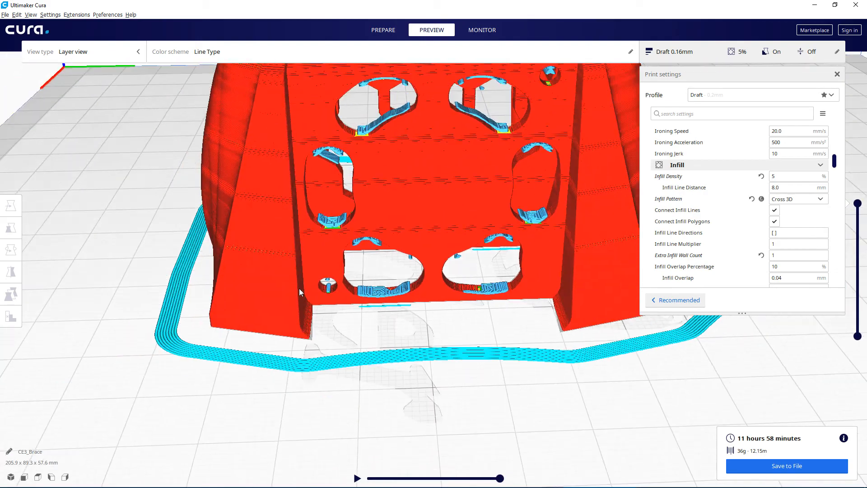
scroll(350, 261, down, 3)
right_drag(398, 253, 0, 257)
Switch to Autodesk Fusion 360, view the twin ducts around the hotend at a slight angle, and bring up the OBS recording window
mouse_move(417, 470)
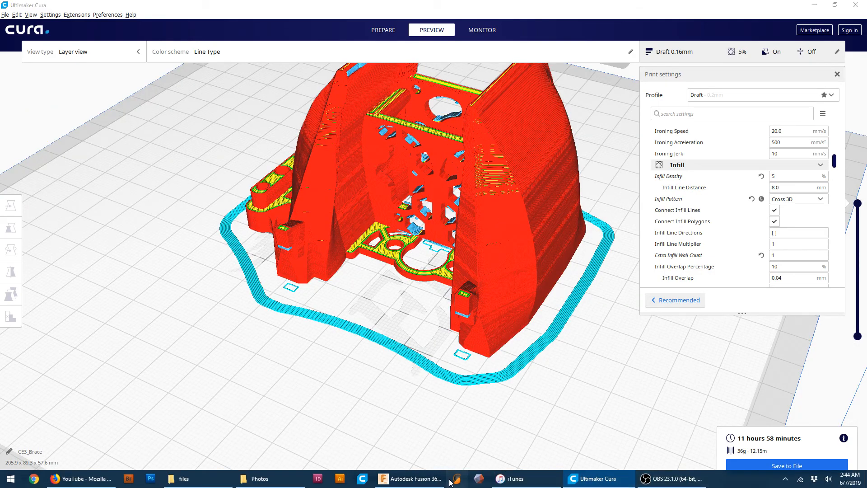
click(435, 478)
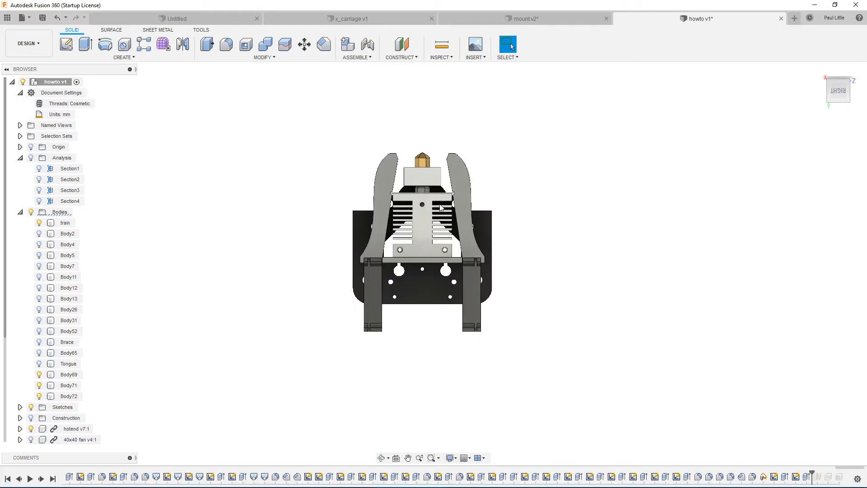
drag(591, 219, 497, 226)
click(508, 44)
click(673, 478)
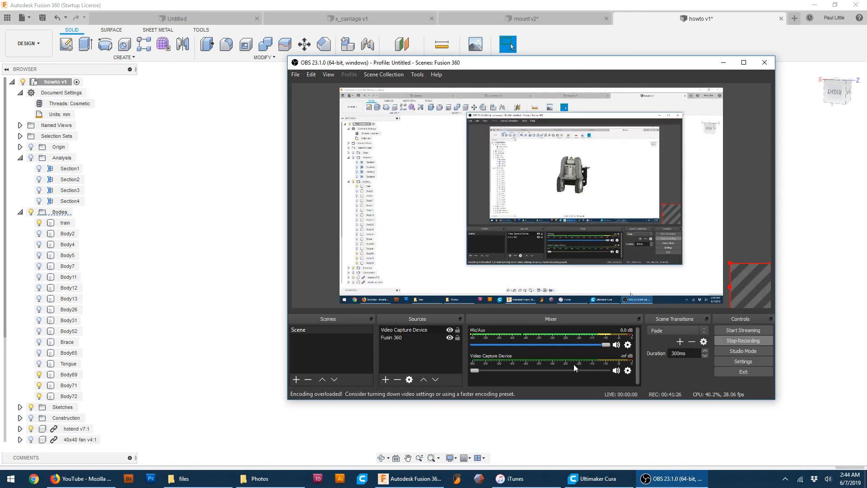